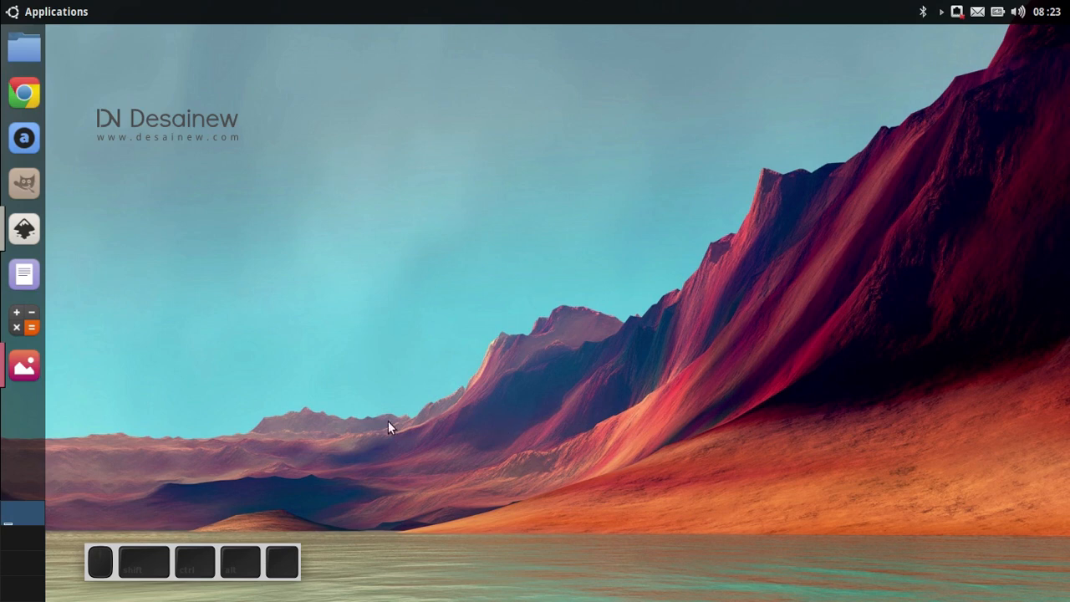
- Examine the reference logo Boundary-Logo-Design.png in the image viewer and minimize it
left_click(17, 374)
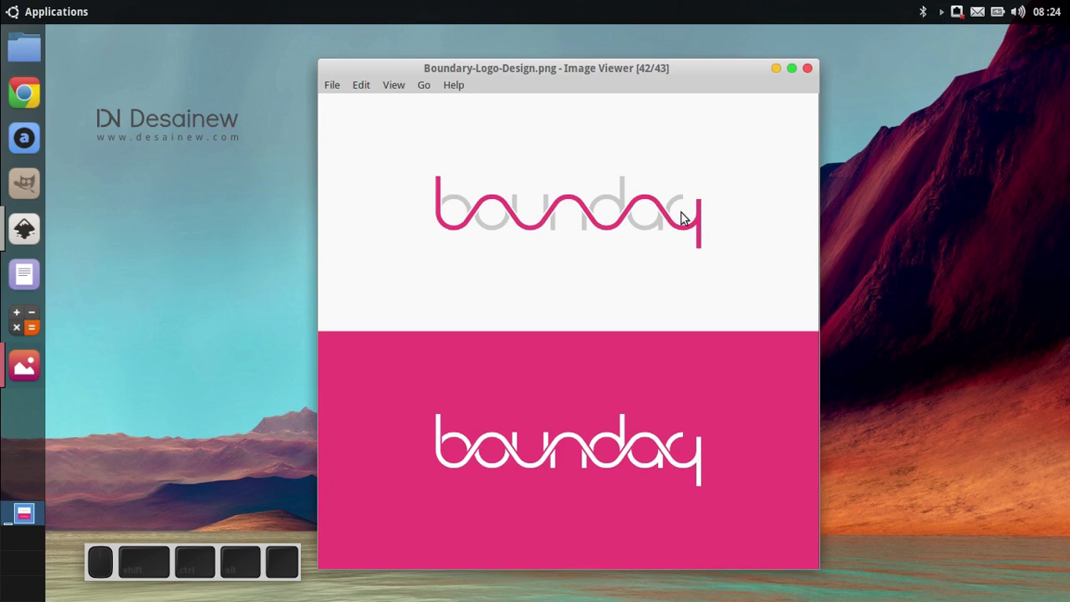
left_click(769, 68)
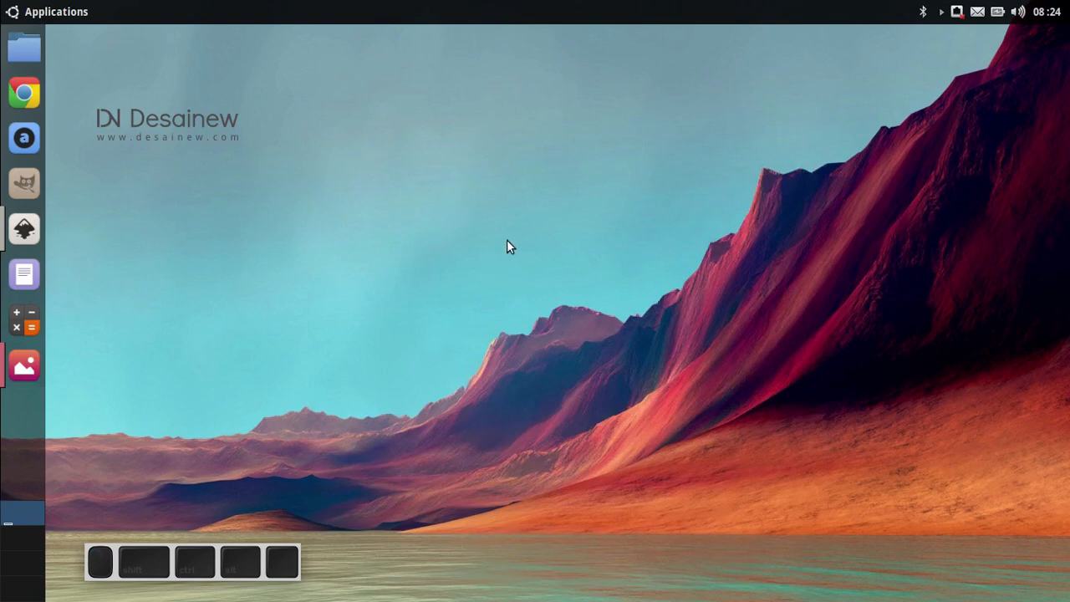
- Switch to Inkscape and draw a circle about 491 px in diameter on empty canvas away from the page
left_click(24, 228)
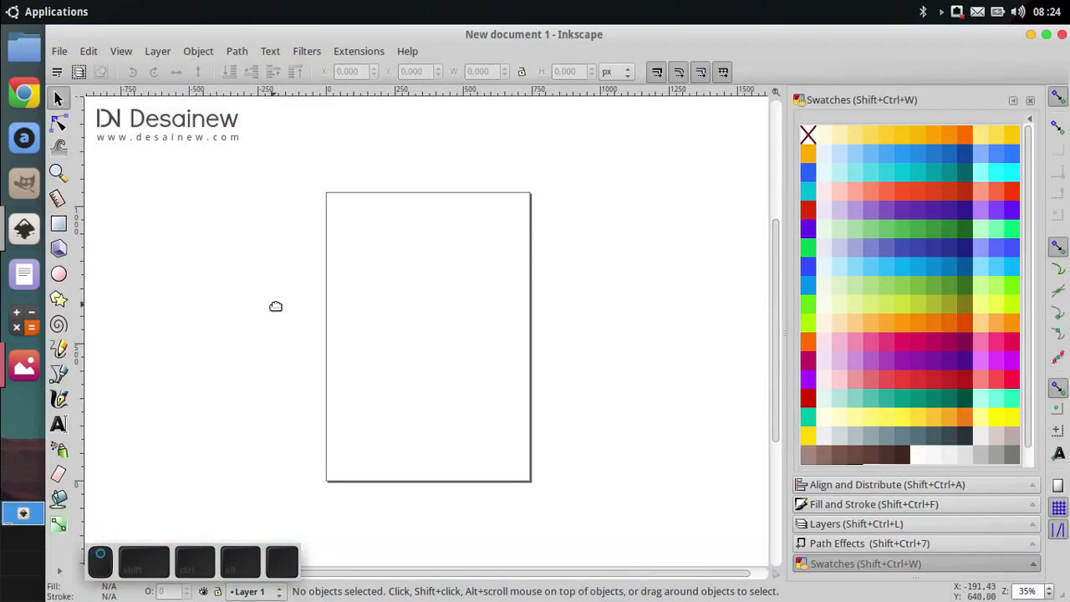
left_click_drag(299, 292, 644, 309)
left_click_drag(262, 316, 704, 325)
left_click_drag(168, 334, 580, 346)
left_click_drag(288, 369, 564, 359)
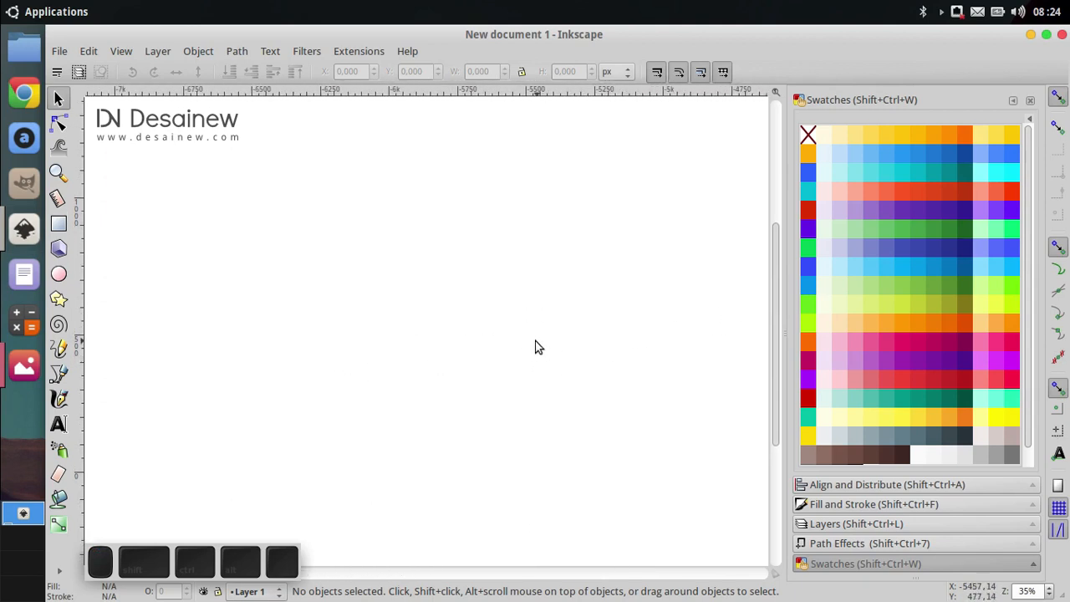
left_click(56, 276)
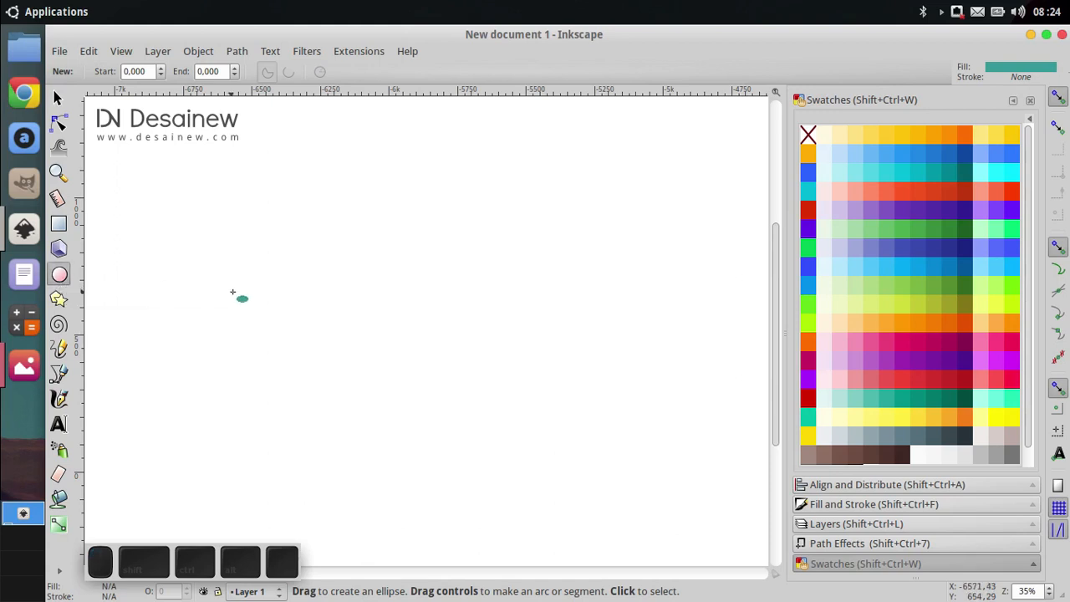
left_click_drag(240, 271, 375, 438)
left_click_drag(270, 360, 293, 347)
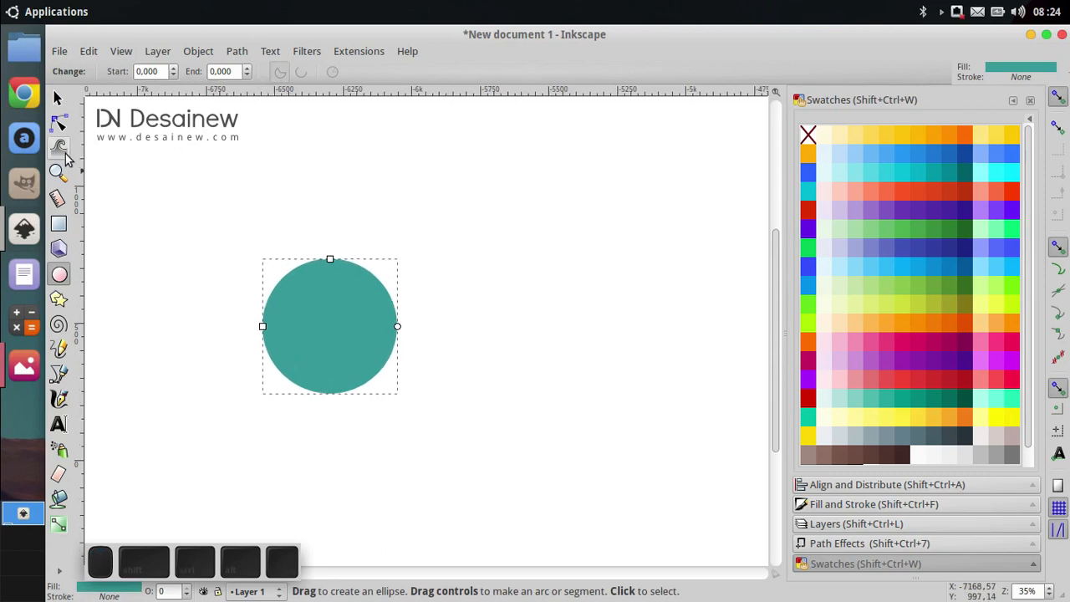
- Set the circle's width and height to 100 px each
left_click(60, 101)
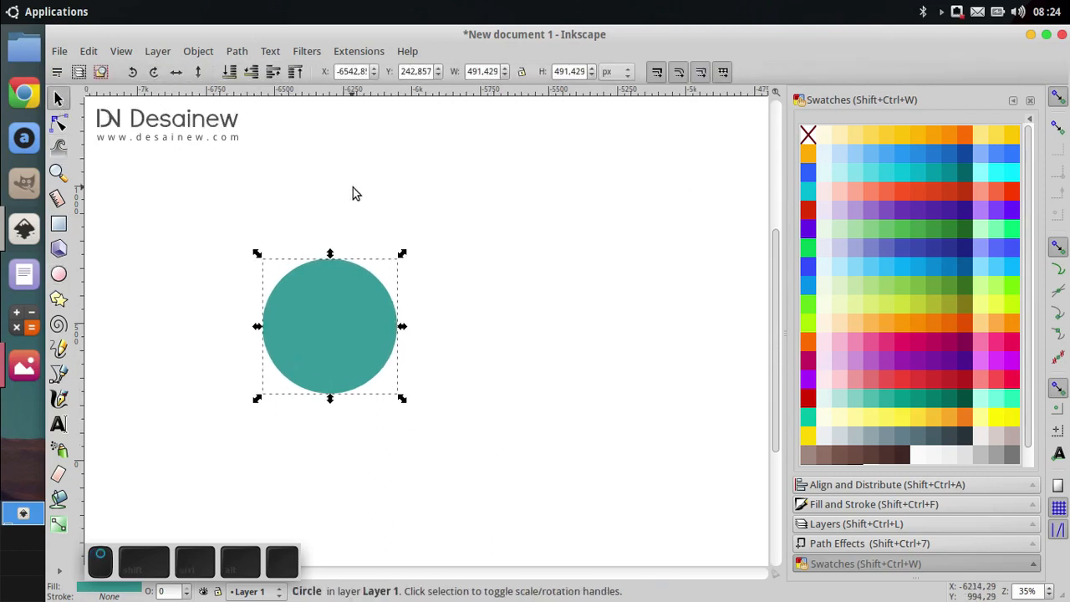
left_click_drag(352, 188, 381, 199)
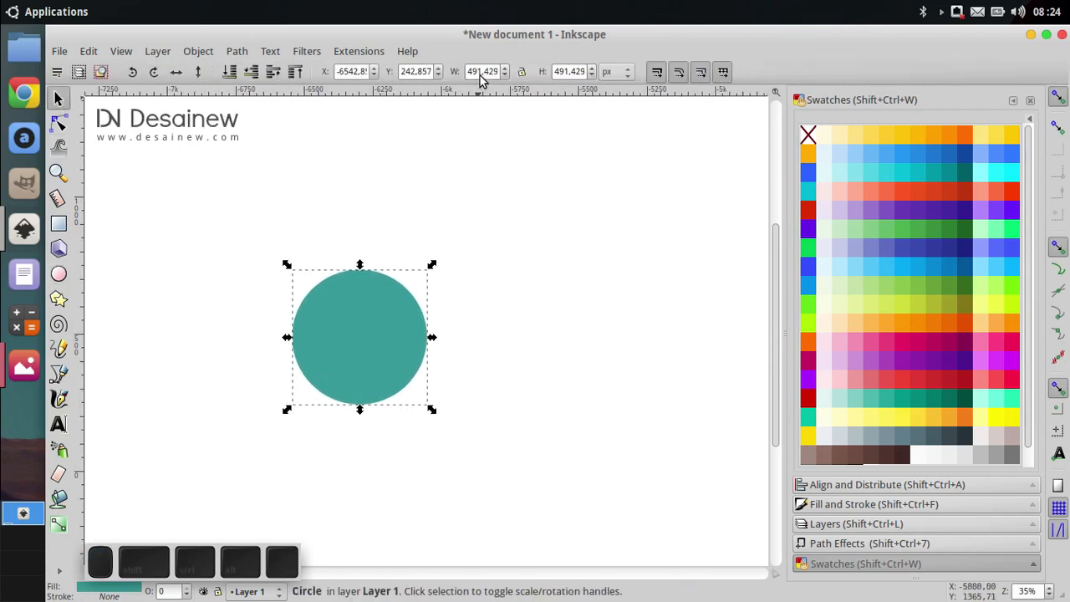
left_click(481, 72)
key("ctrl+a")
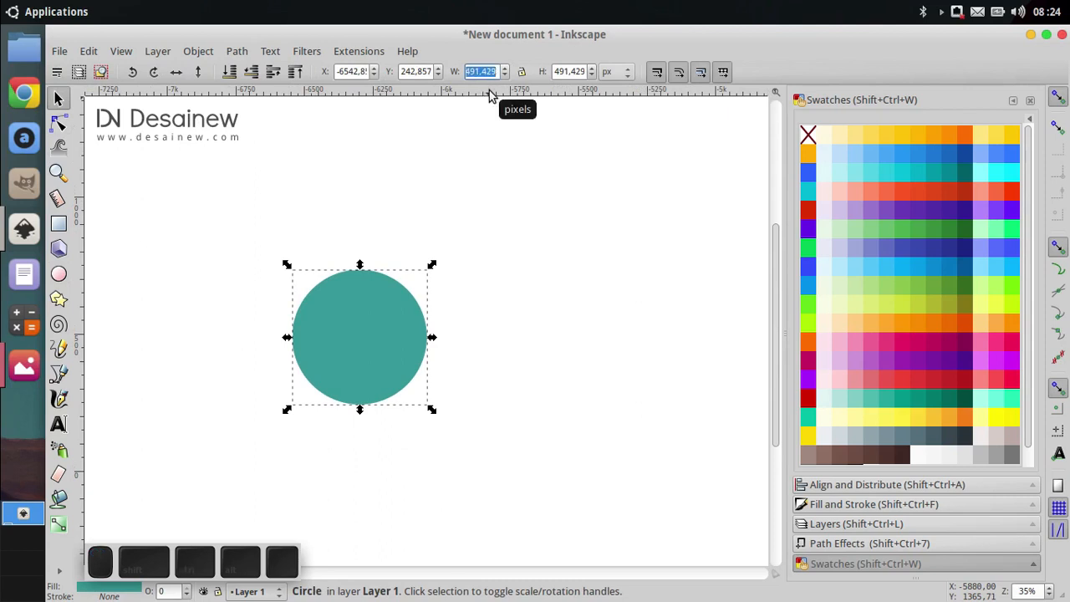
type("100")
key("Tab")
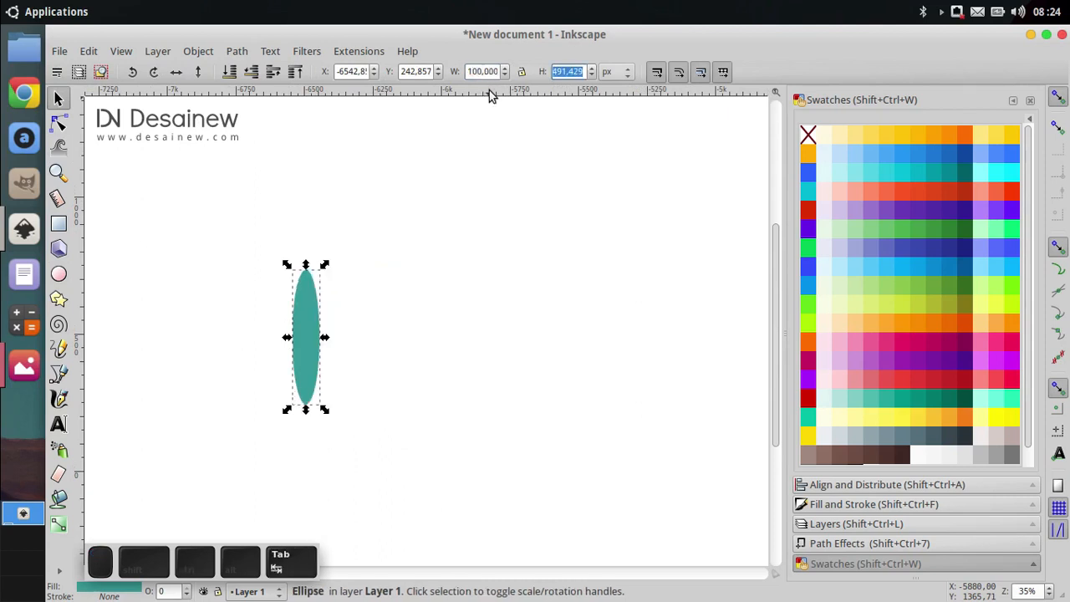
type("100")
key("Return")
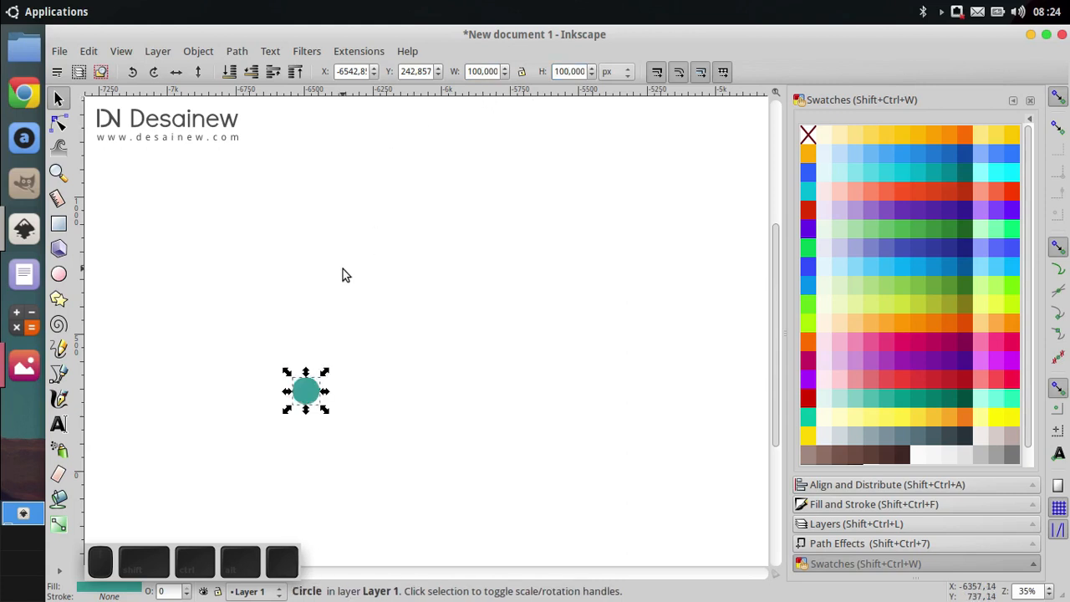
- Give the circle a flat black stroke and remove its fill
scroll(301, 409, "up", 5, "ctrl")
left_click_drag(351, 389, 352, 391)
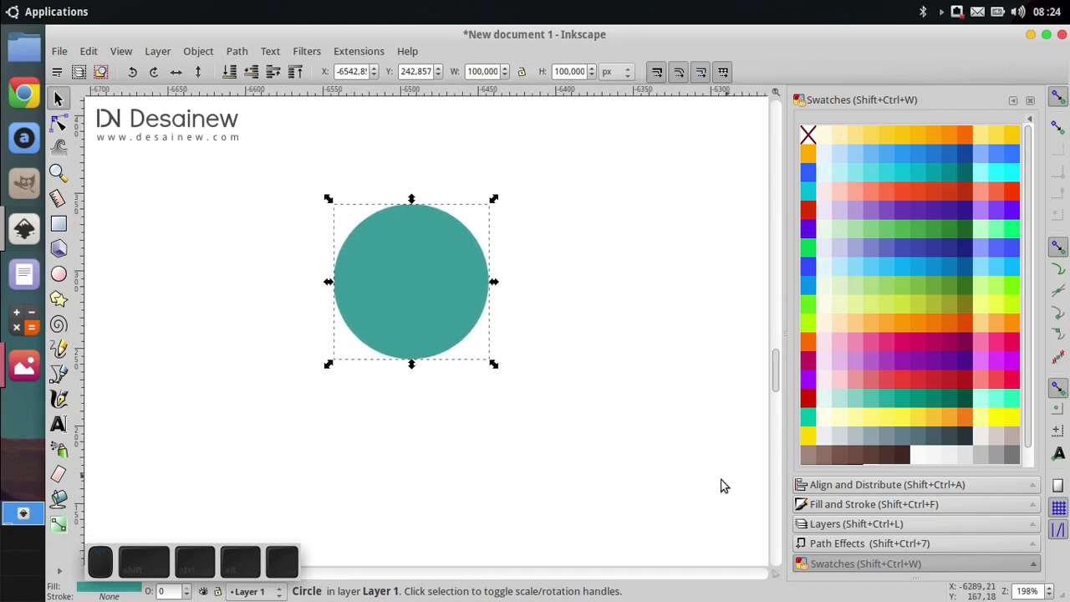
left_click_drag(489, 430, 510, 472)
left_click(874, 504)
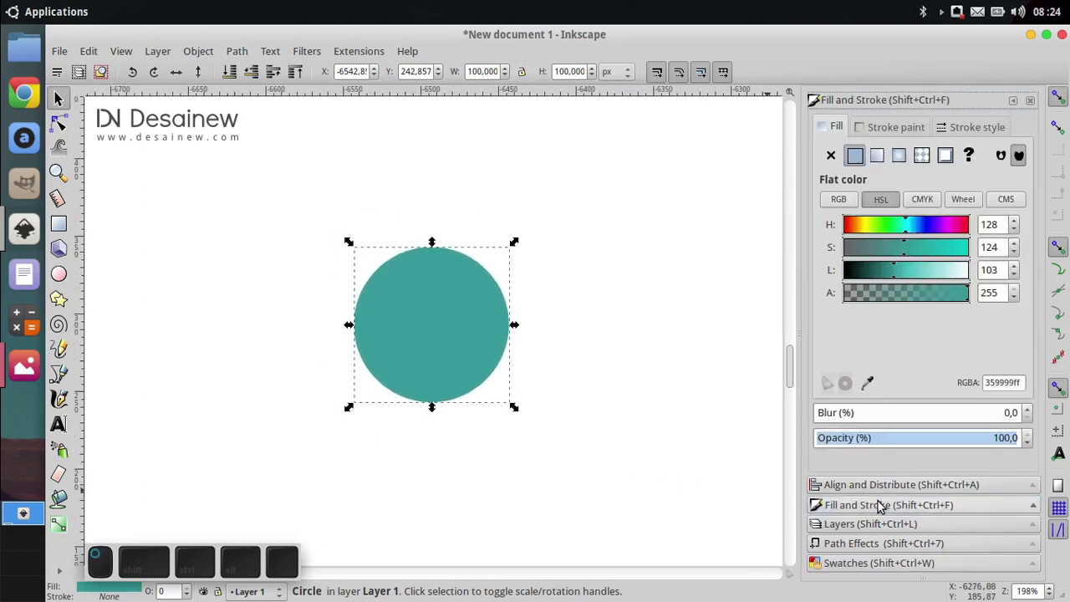
left_click(896, 127)
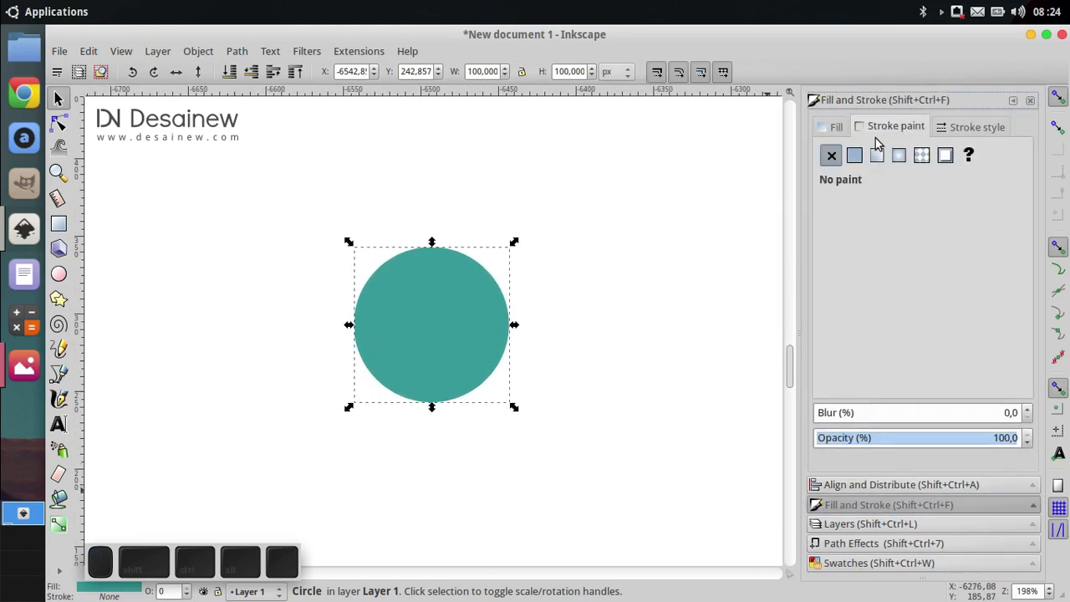
left_click(854, 155)
left_click(837, 126)
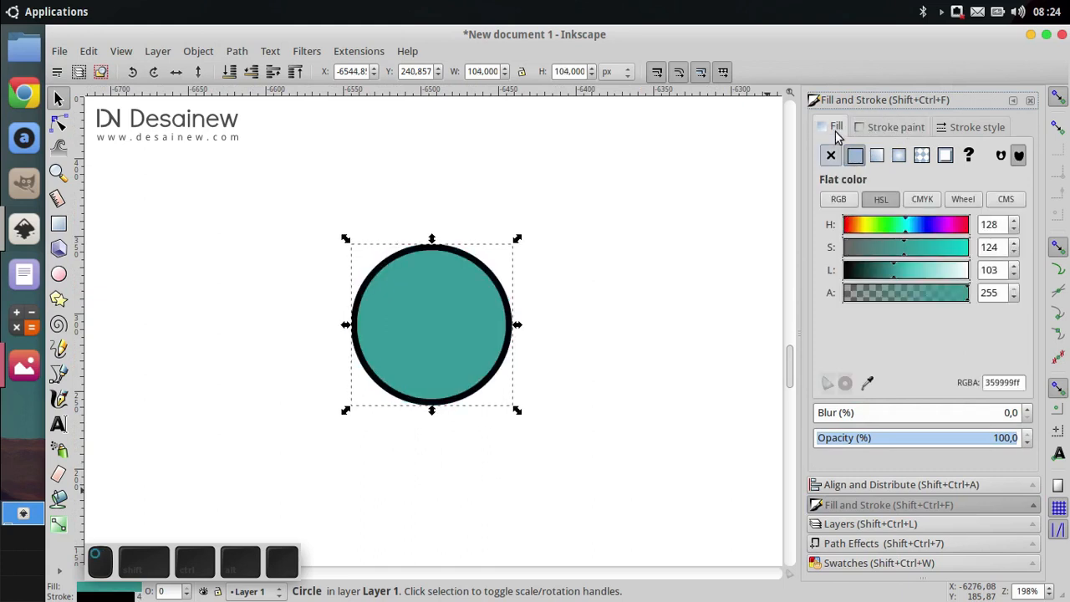
left_click(831, 157)
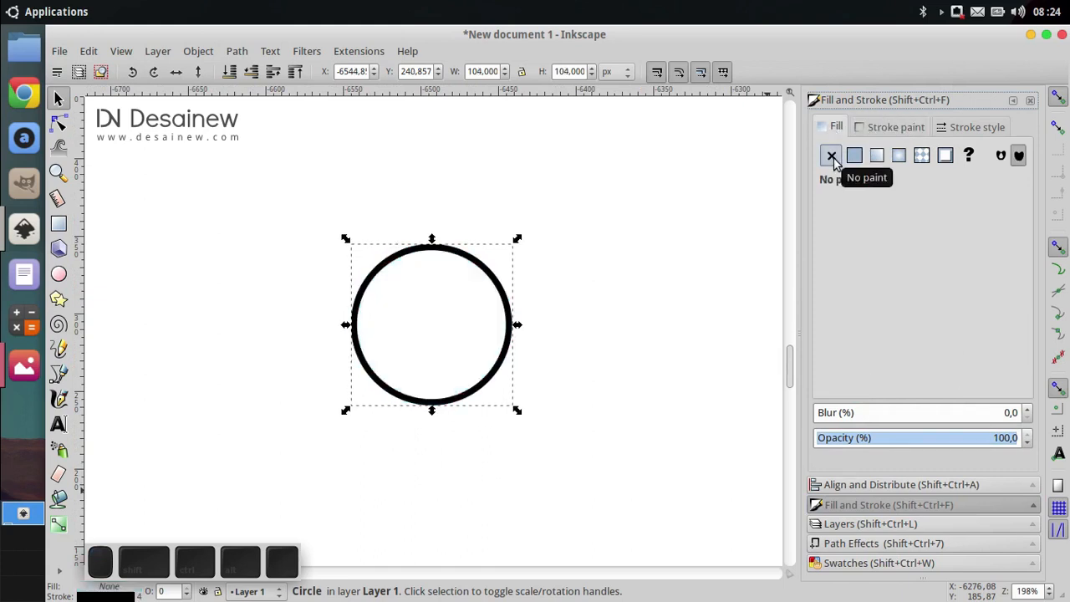
- Set the circle's stroke width to 15 px
left_click(968, 126)
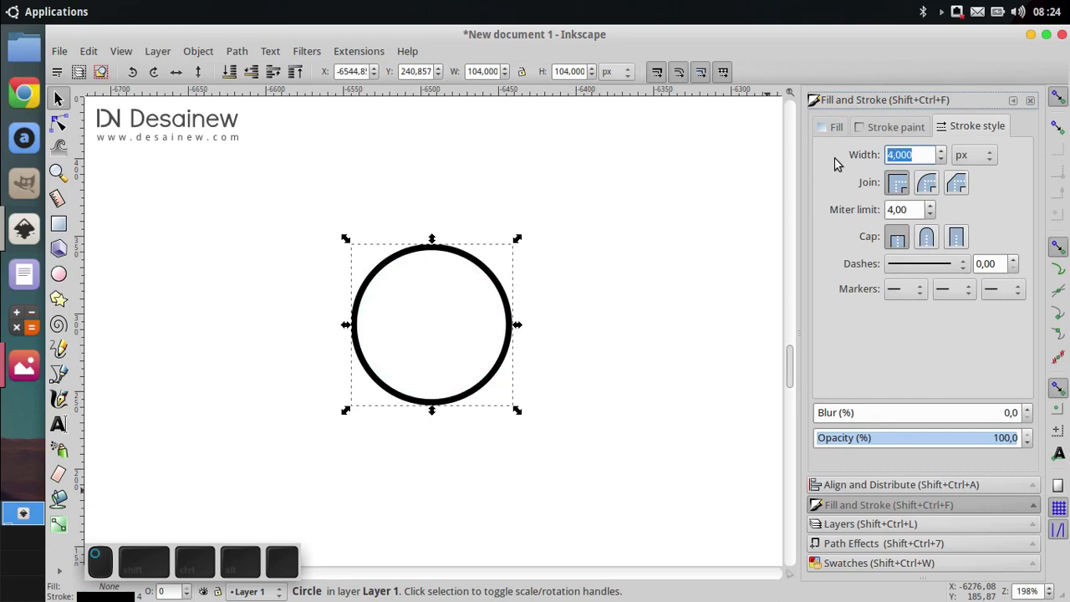
type("15")
key("Return")
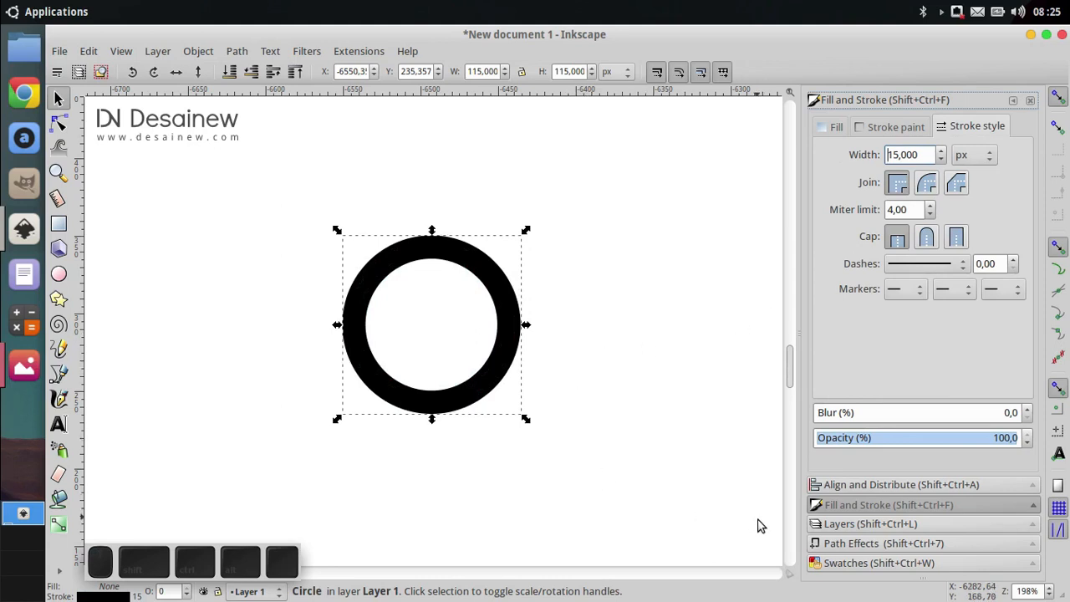
- Colour the circle's stroke grey 500, leaving the fill empty
left_click(869, 563)
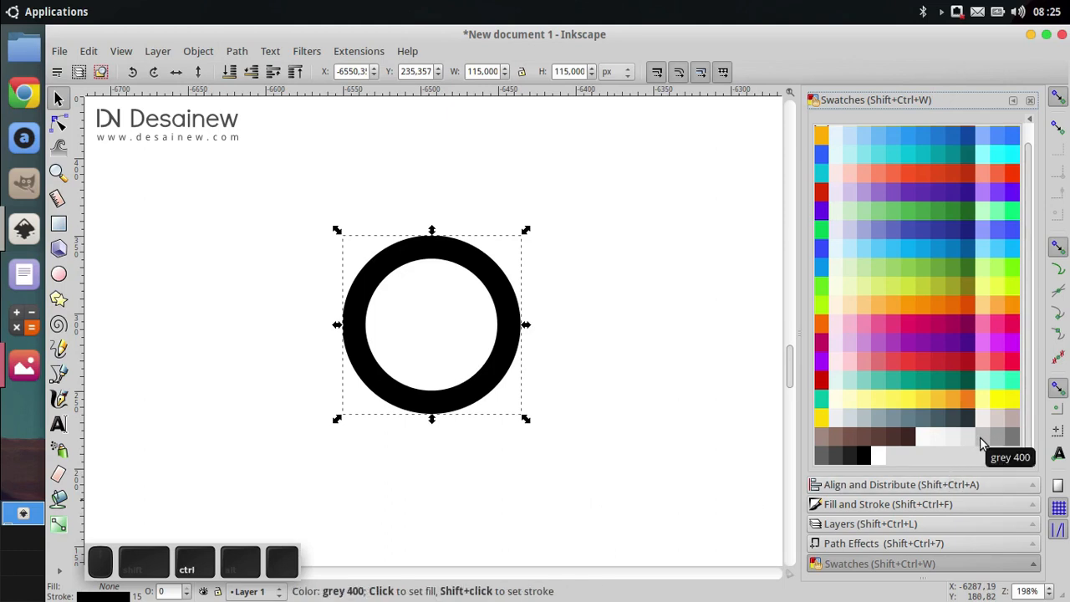
left_click(977, 443)
key("ctrl+z")
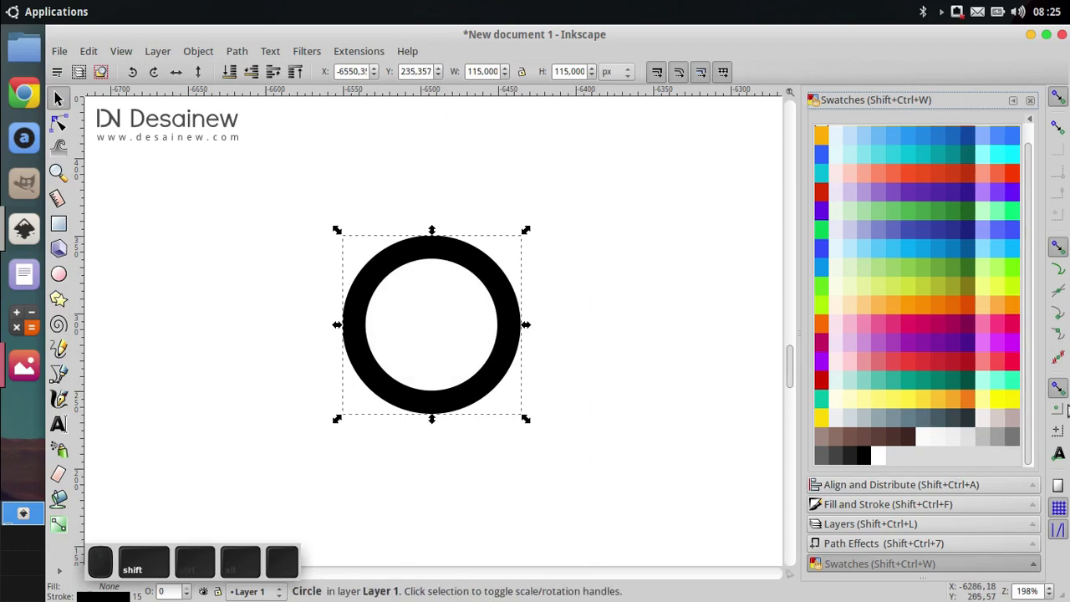
left_click(988, 443, "shift")
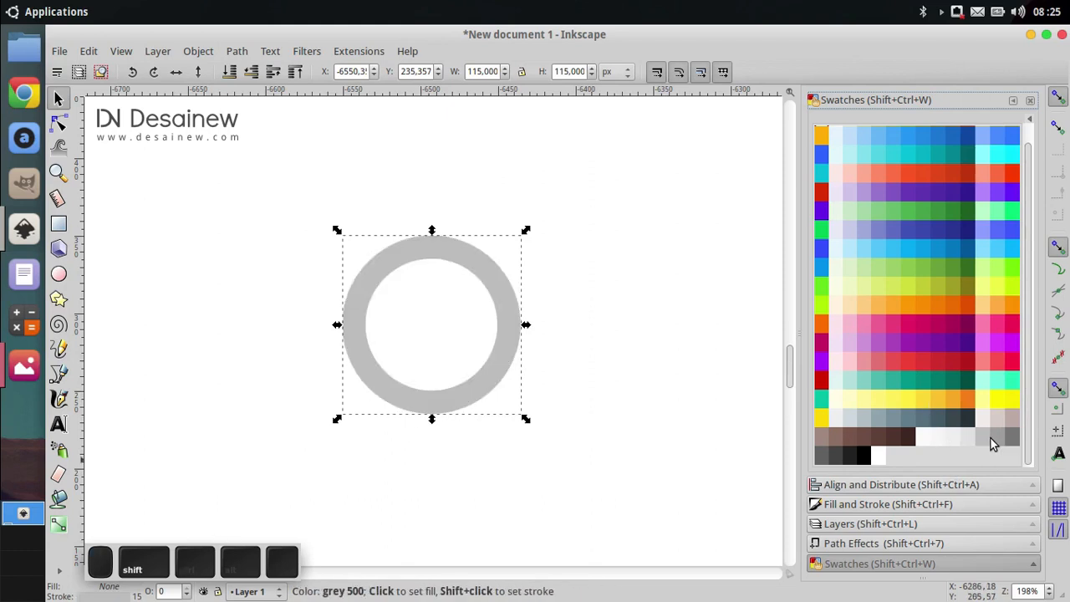
left_click(997, 440, "shift")
- Enable snapping for bounding boxes and for the midpoints of bounding box edges
mouse_move(356, 352)
left_mouse_down()
mouse_move(281, 331)
mouse_move(280, 348)
left_mouse_up()
scroll(305, 329, "down", 2)
left_click_drag(271, 307, 293, 310)
scroll(291, 309, "up", 1)
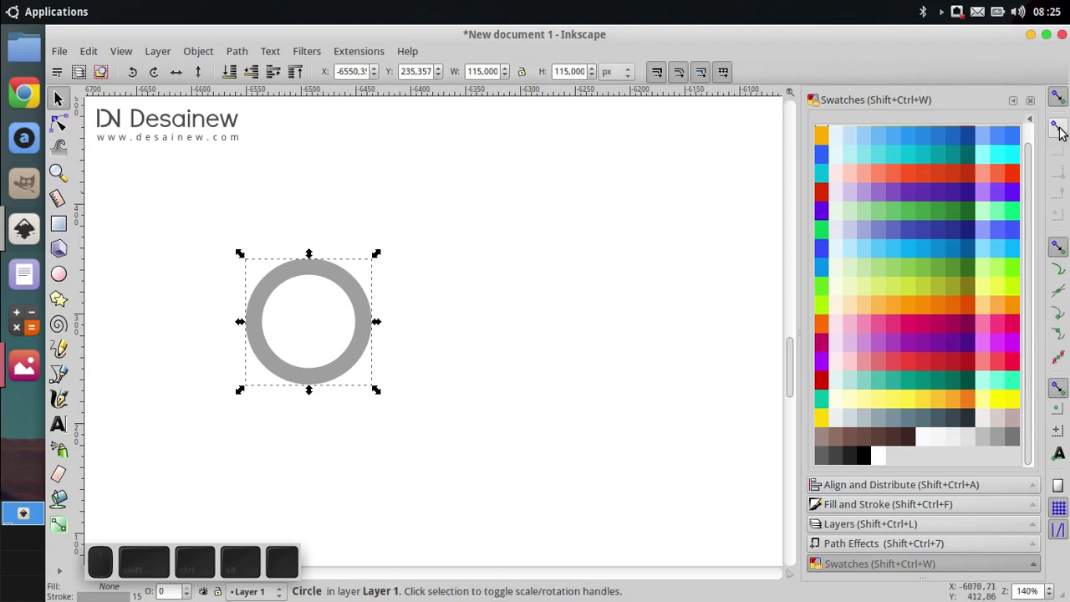
key("Escape")
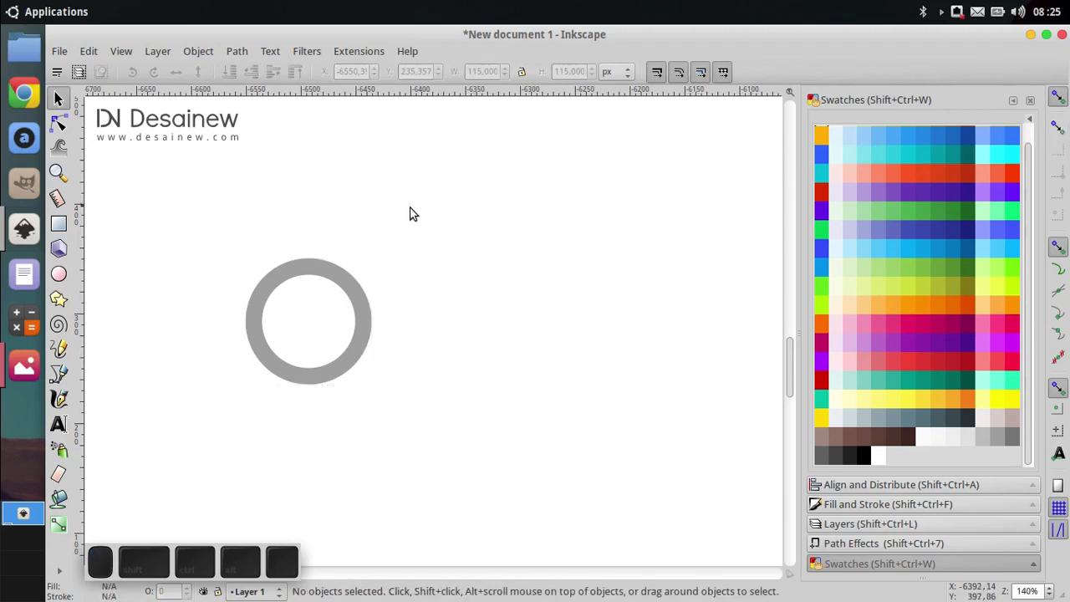
left_click(356, 290)
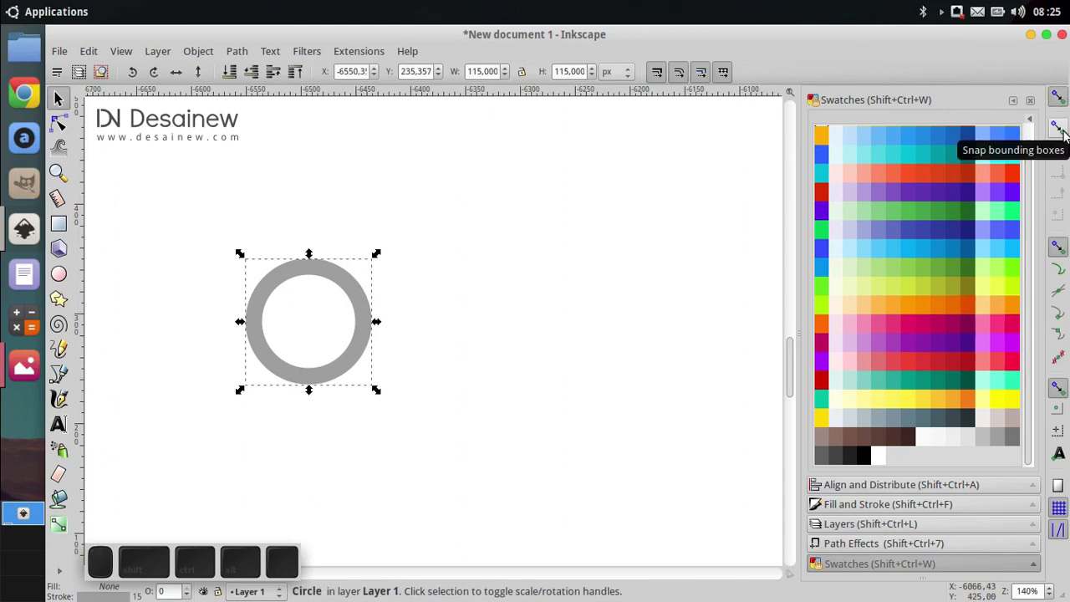
left_click(1058, 128)
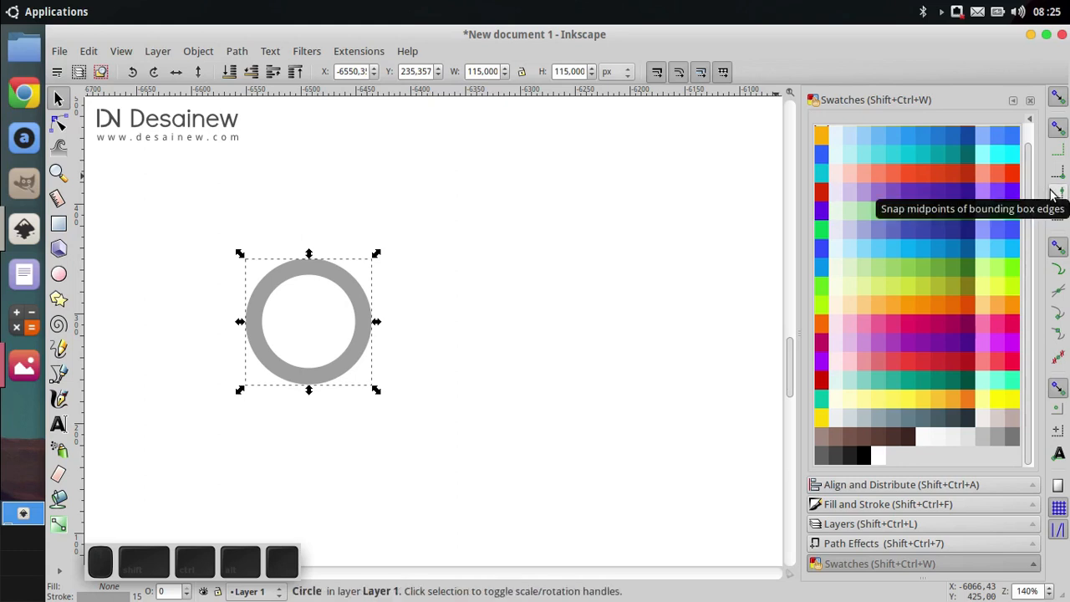
left_click(1054, 194)
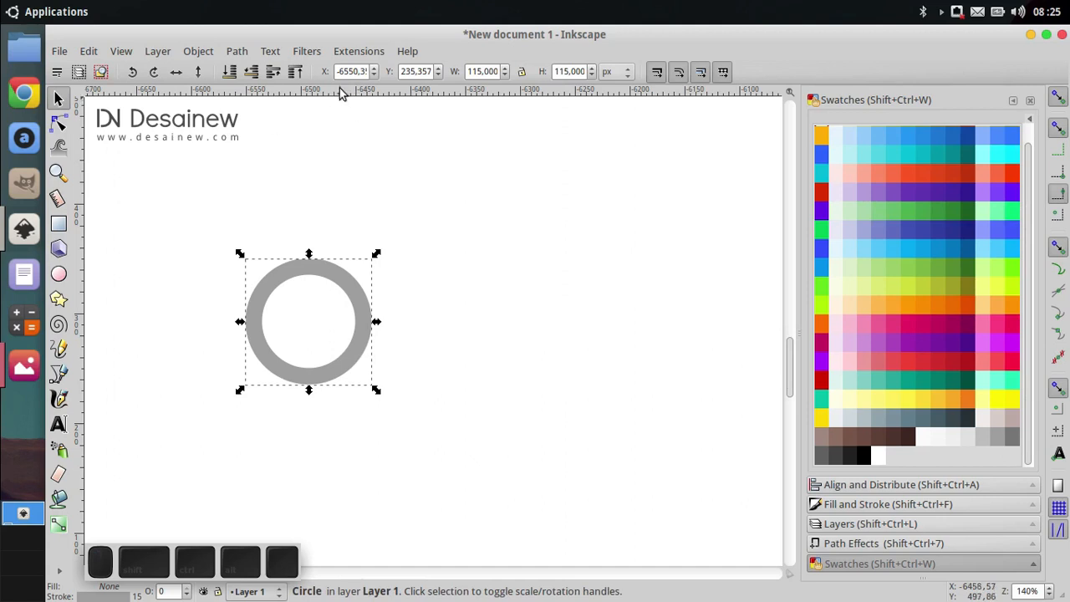
- Place horizontal guides snapped to the top and bottom bounding box midpoints of the grey circle
left_click_drag(339, 91, 310, 259)
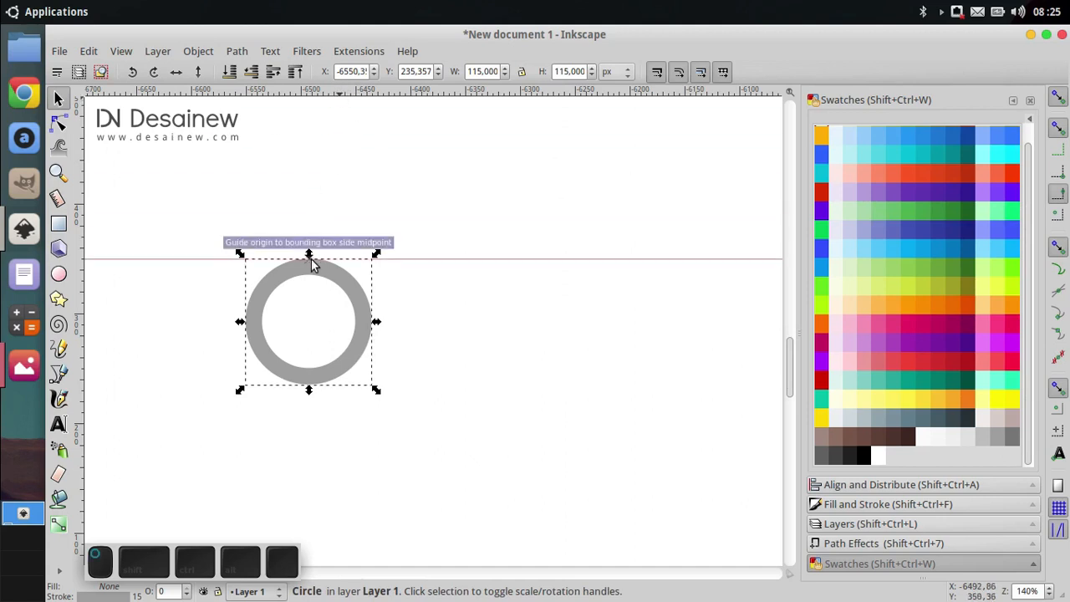
left_click_drag(327, 119, 304, 359)
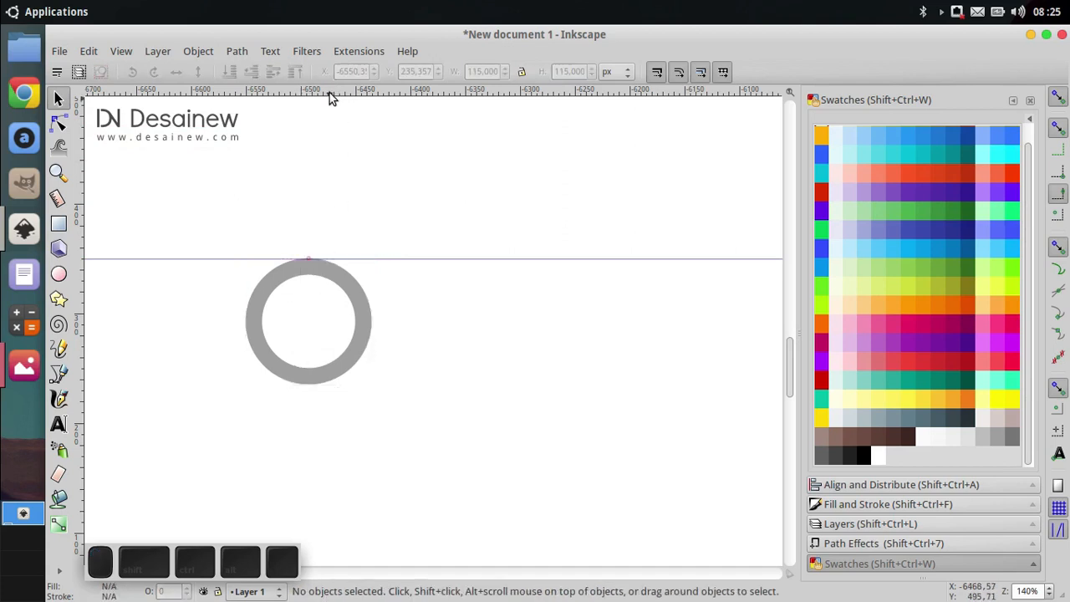
left_click_drag(329, 95, 310, 387)
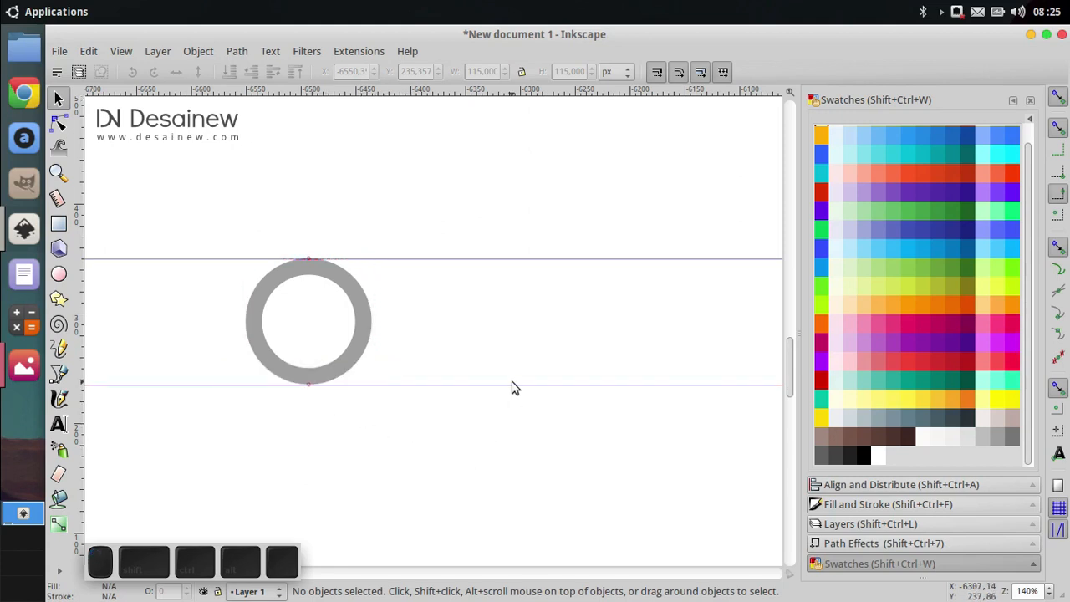
- Duplicate the grey circle about 155 px to the right between the guides and colour the copy's stroke pink
left_click_drag(514, 336, 483, 338)
scroll(340, 343, "up", 1)
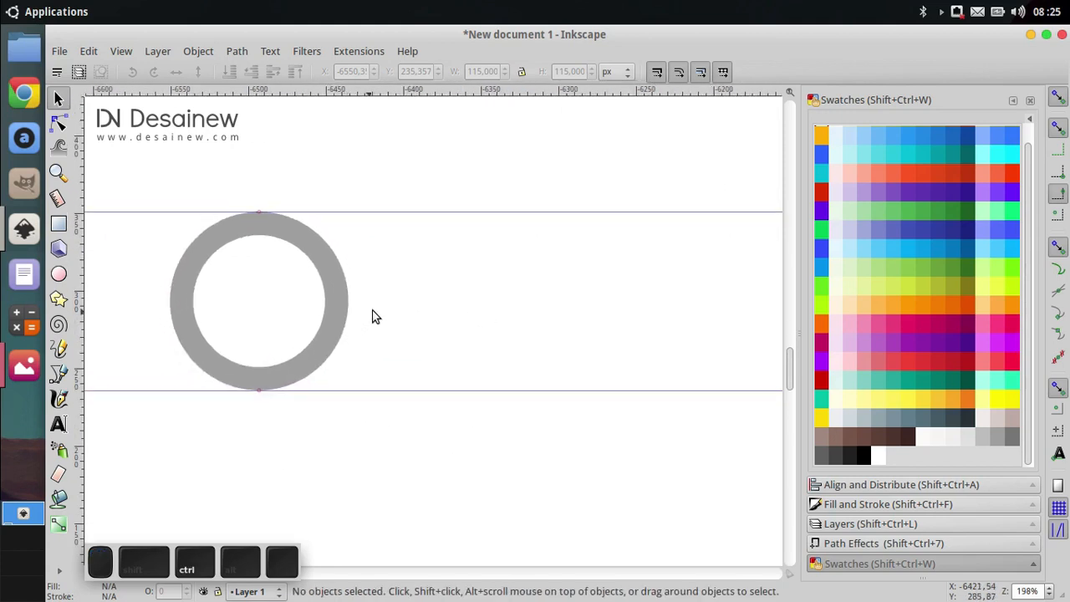
left_click(303, 310)
scroll(304, 313, "down", 1)
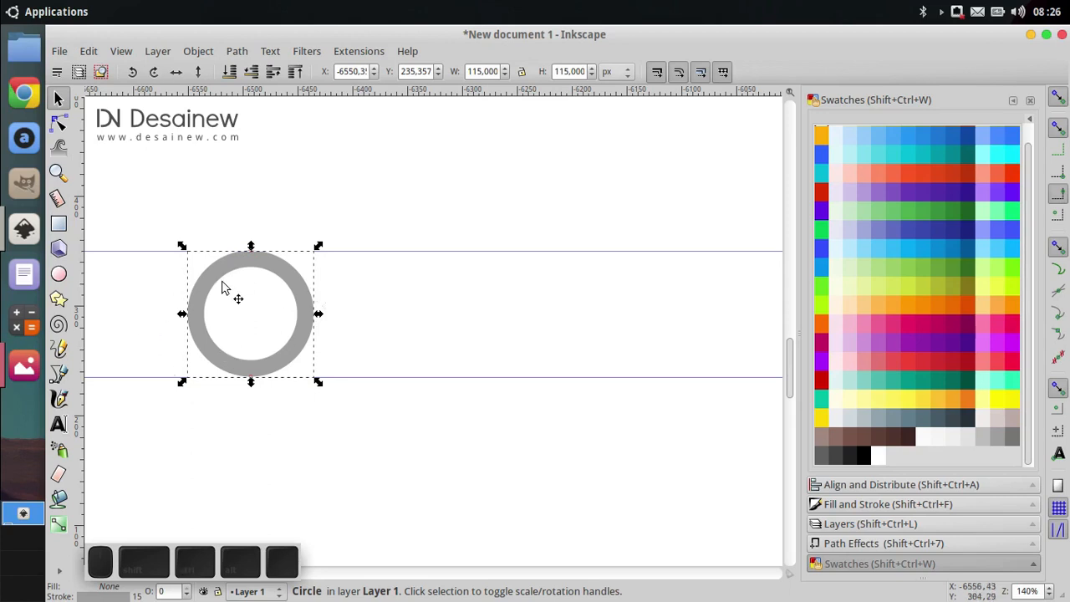
right_click(299, 293)
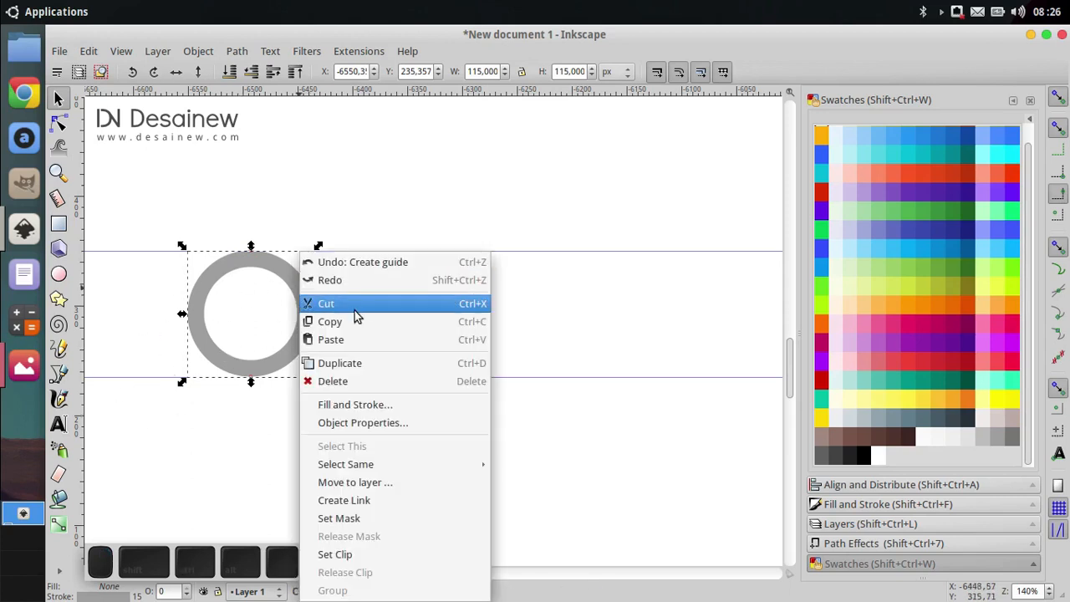
left_click(370, 370)
left_click_drag(303, 307, 482, 328)
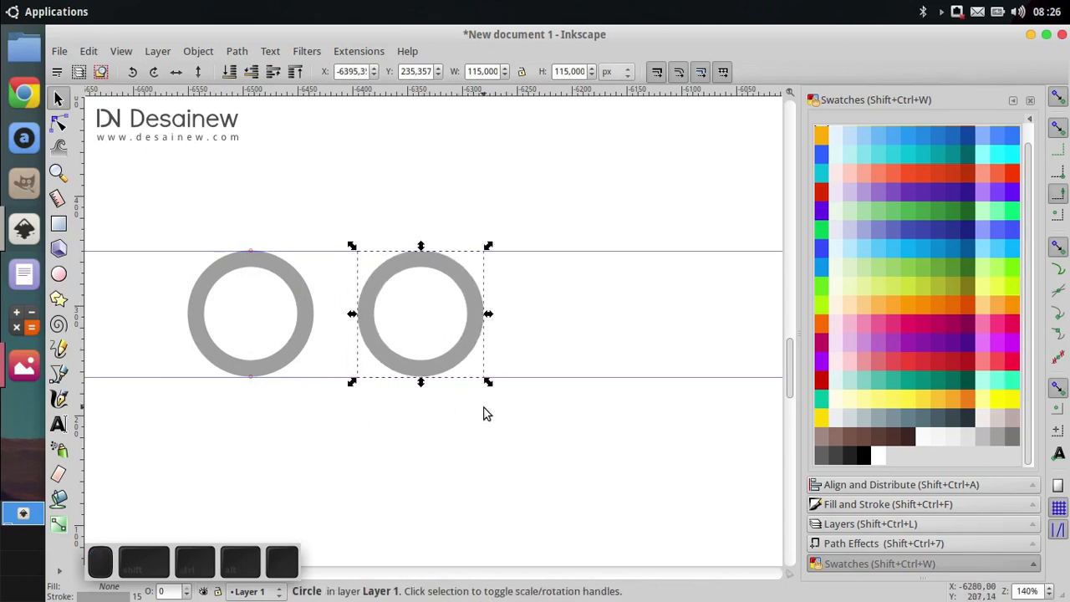
left_click_drag(462, 407, 444, 387)
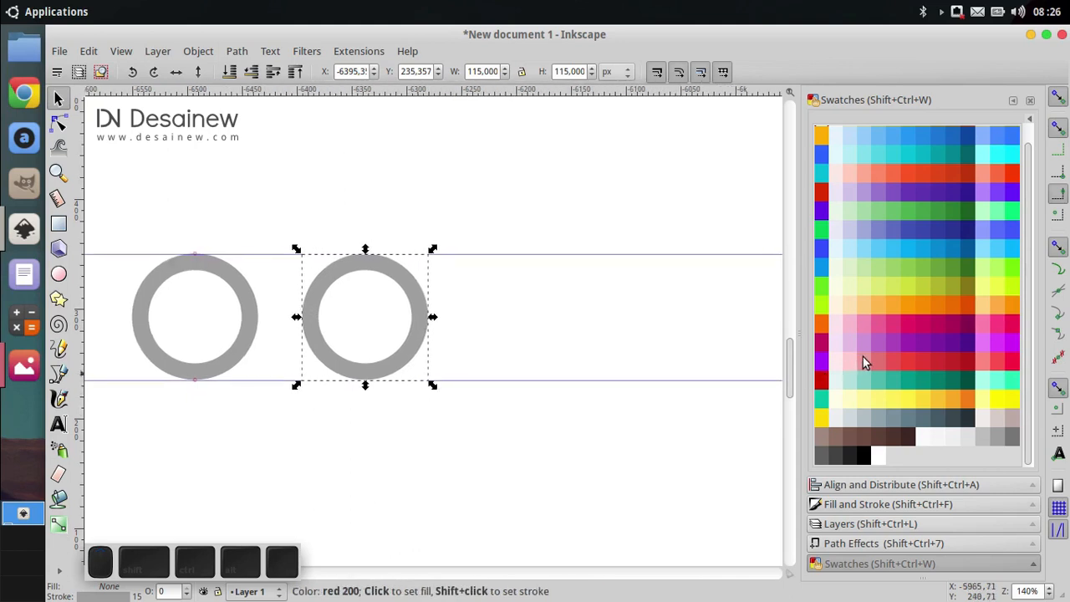
left_click(892, 322)
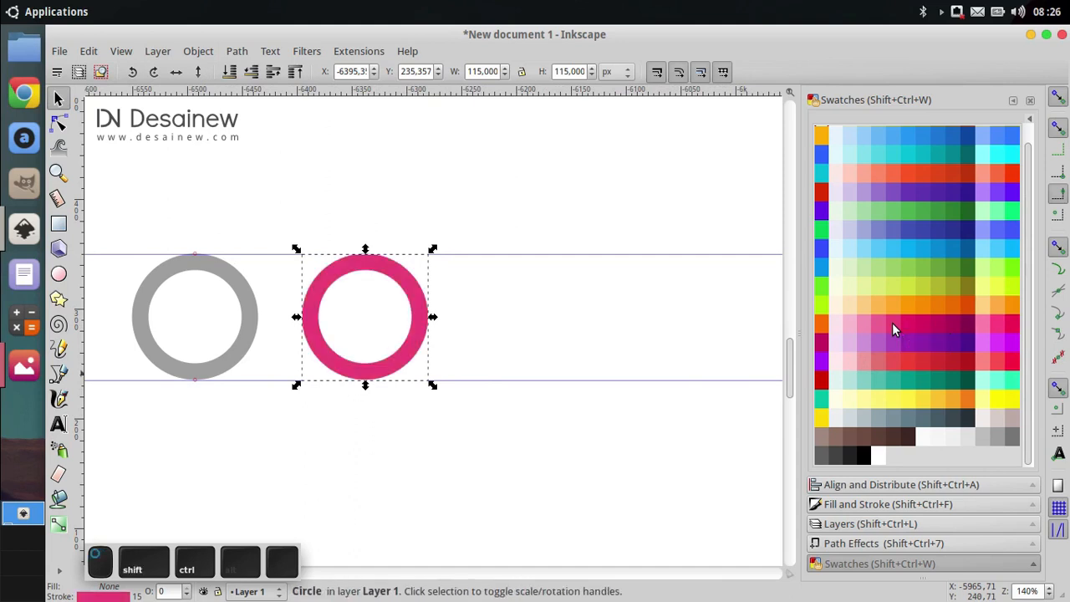
- Duplicate the pink circle and place the copy about 153 px to its right between the guides
right_click(416, 320)
left_click(468, 109)
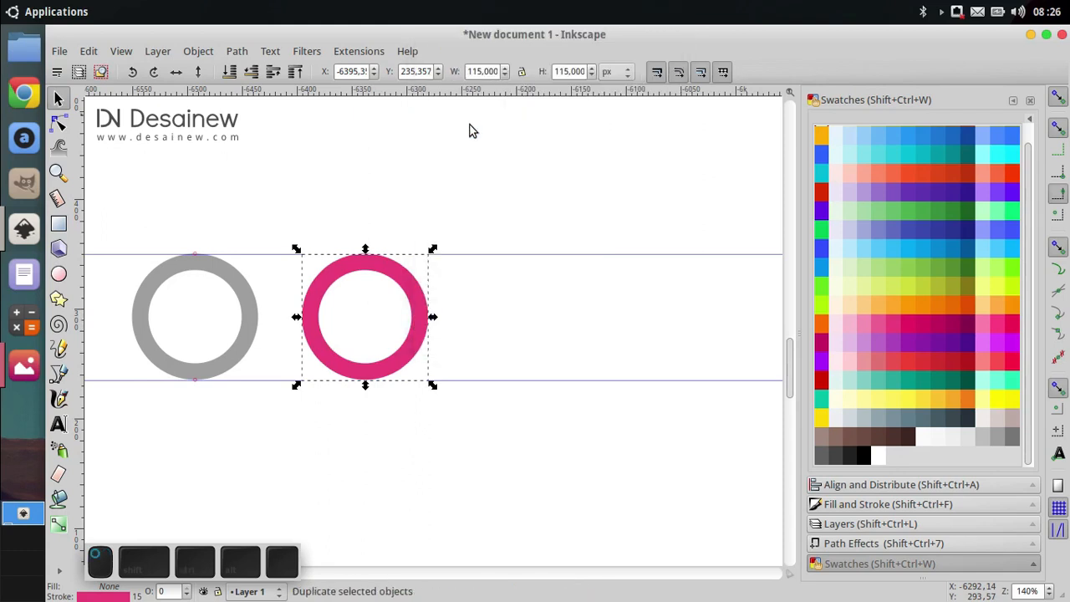
left_click_drag(418, 294, 586, 294)
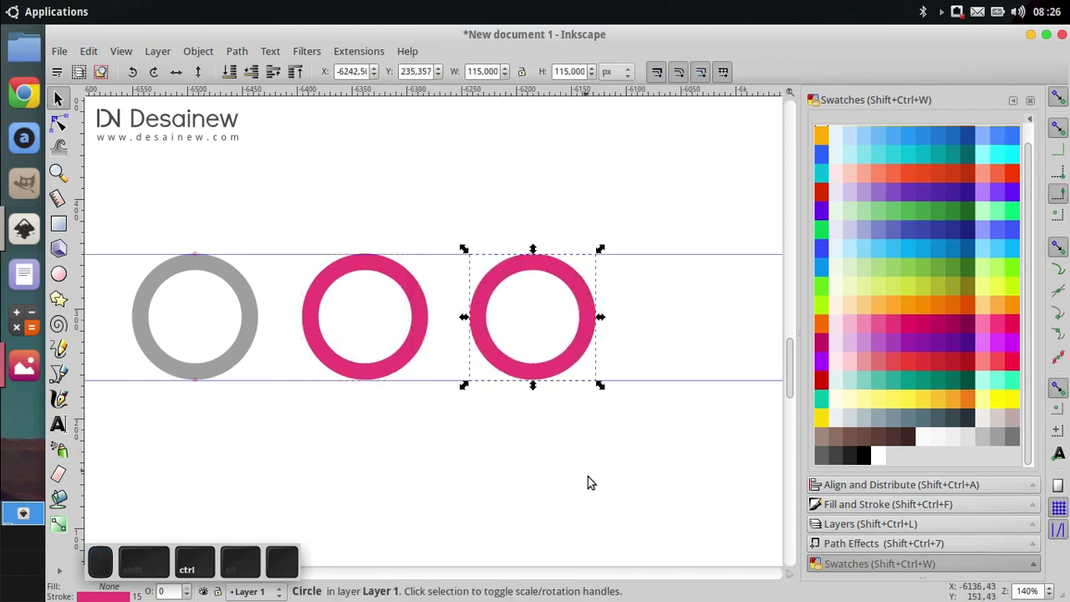
left_click(589, 478)
- Turn the middle circle into an open arc with start angle 35 and end angle 180
left_click(422, 337)
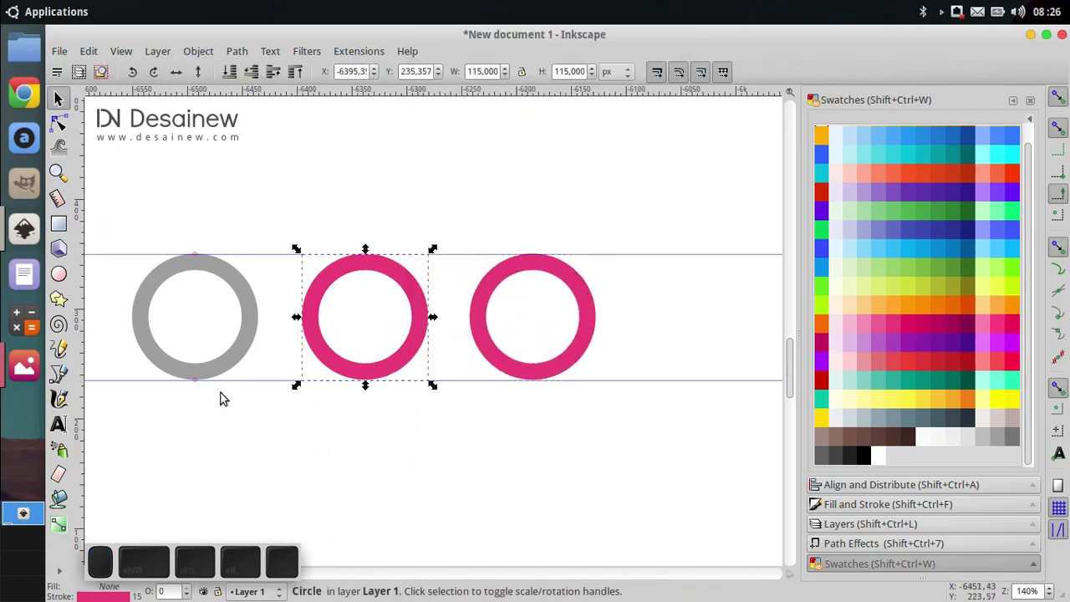
left_click_drag(139, 379, 202, 414)
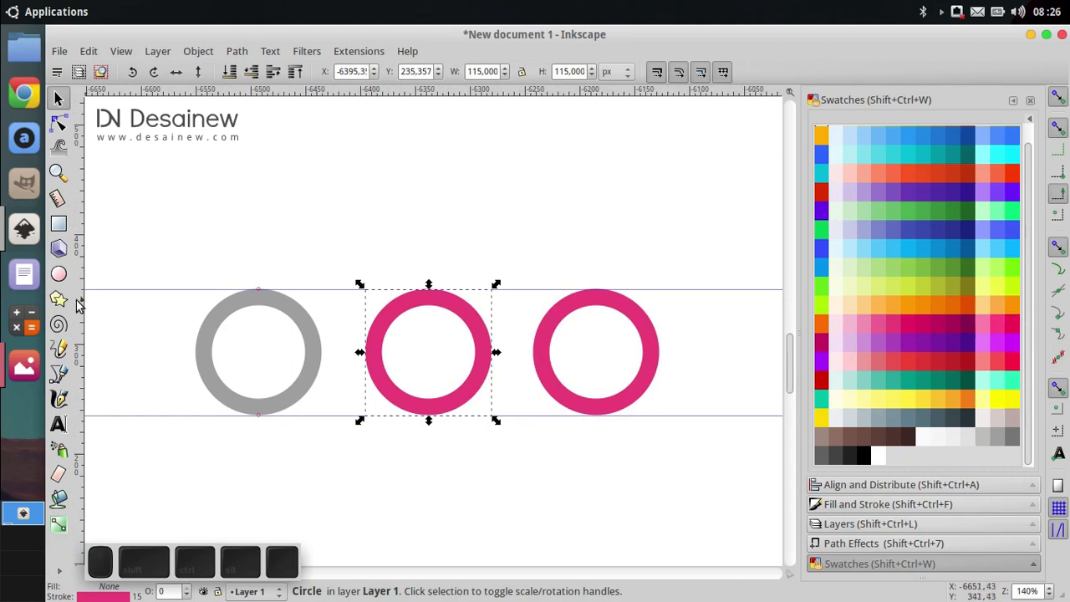
left_click(59, 275)
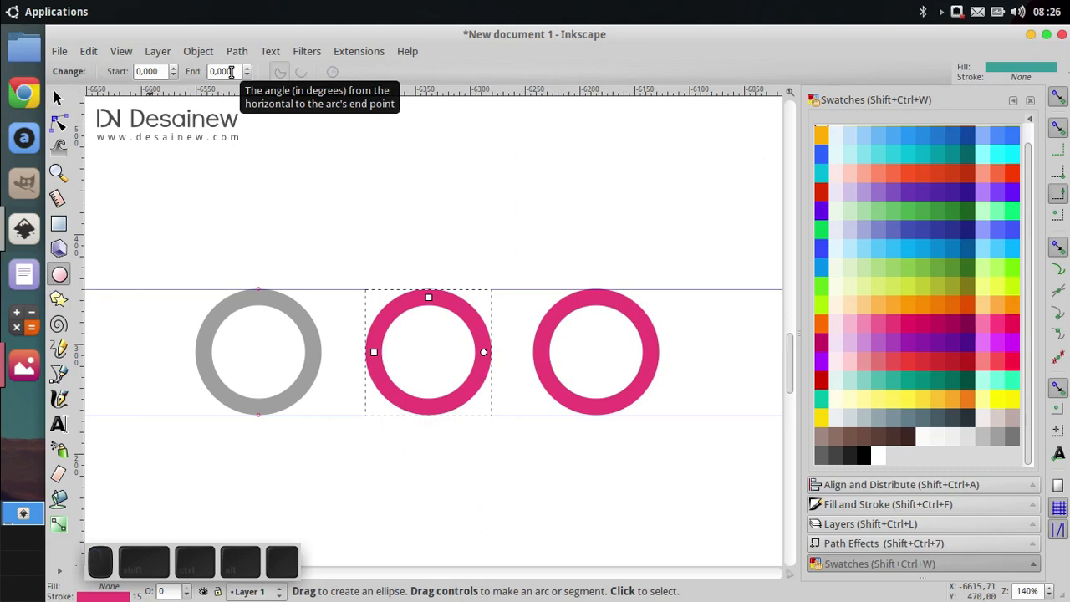
triple_click(160, 71)
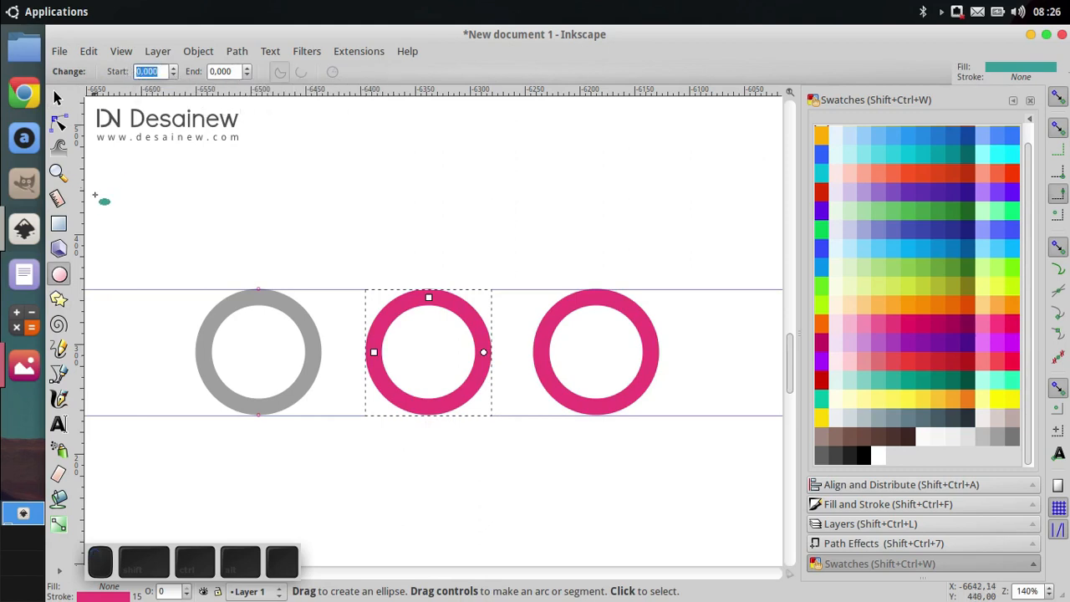
left_click(57, 98)
left_click(59, 274)
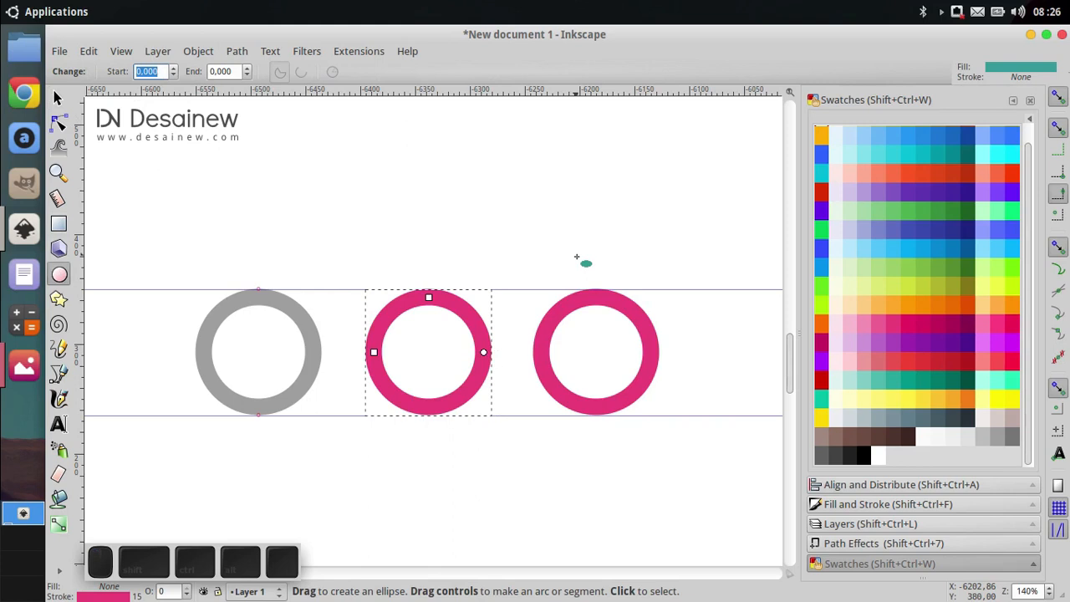
type("35")
key("Tab")
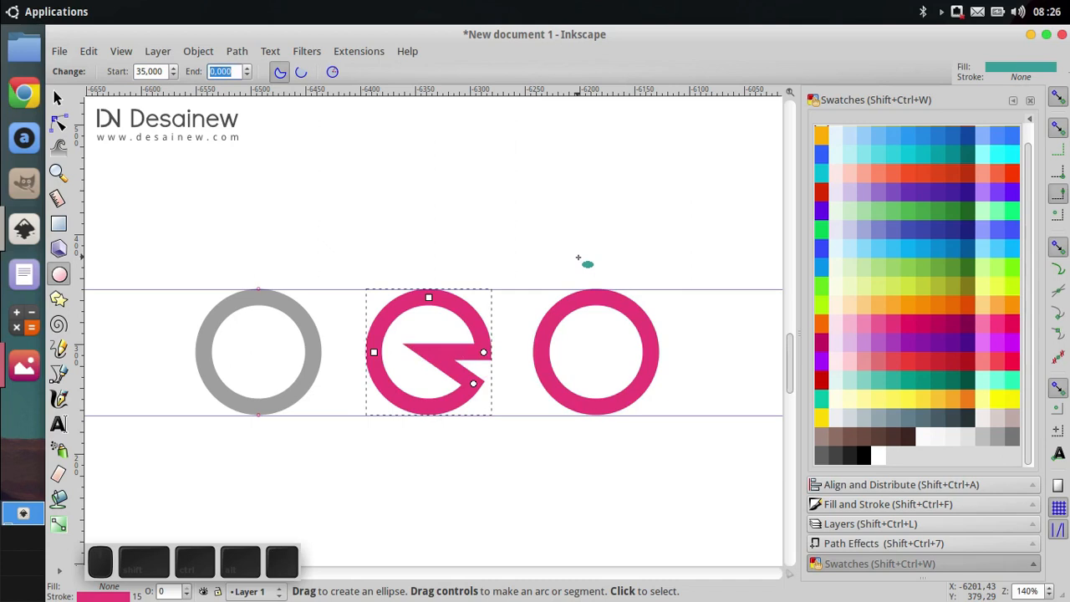
type("180")
key("Return")
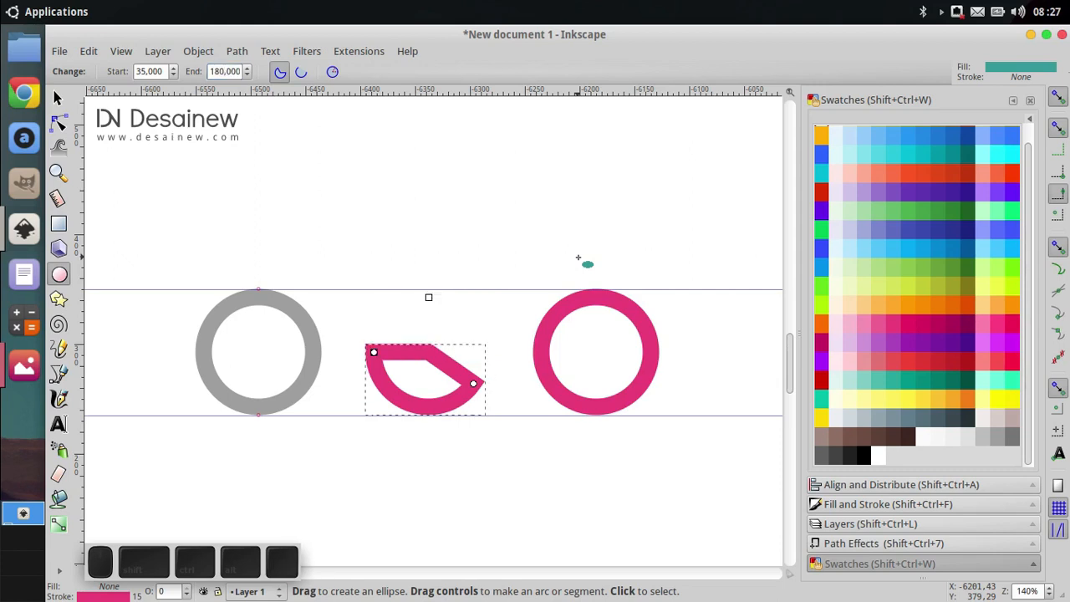
left_click(300, 74)
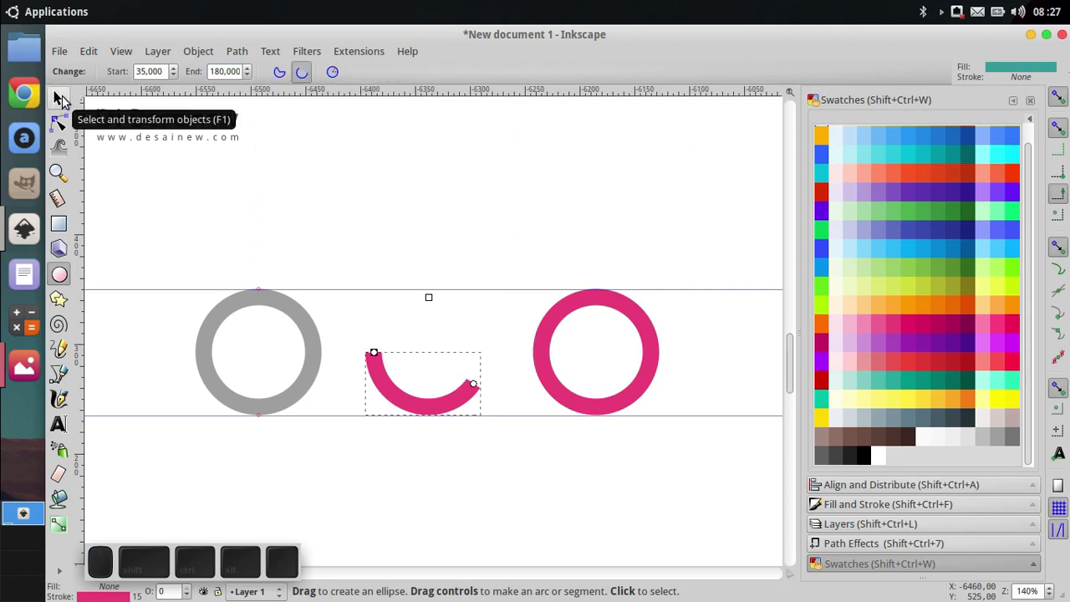
- Turn the rightmost pink circle into an open arc with start angle 35 and end angle 145
left_click(595, 300)
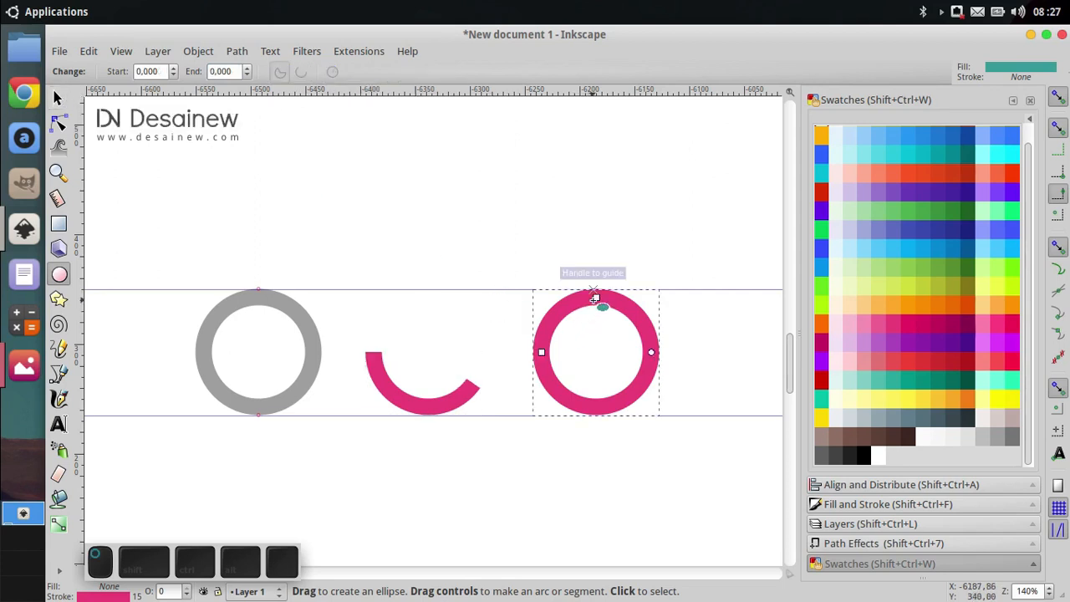
double_click(163, 70)
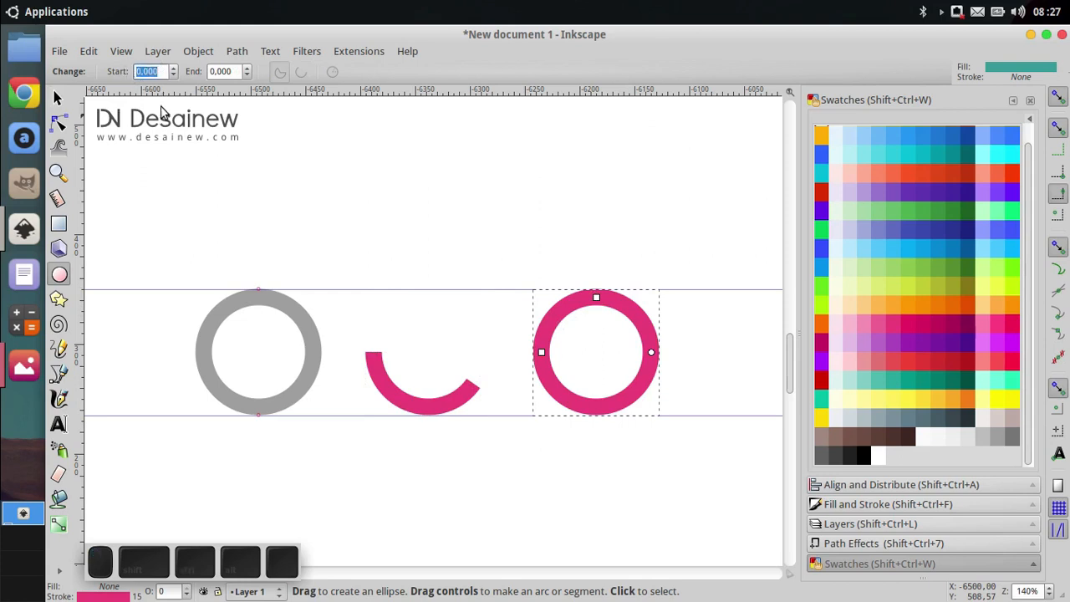
type("35")
key("Return")
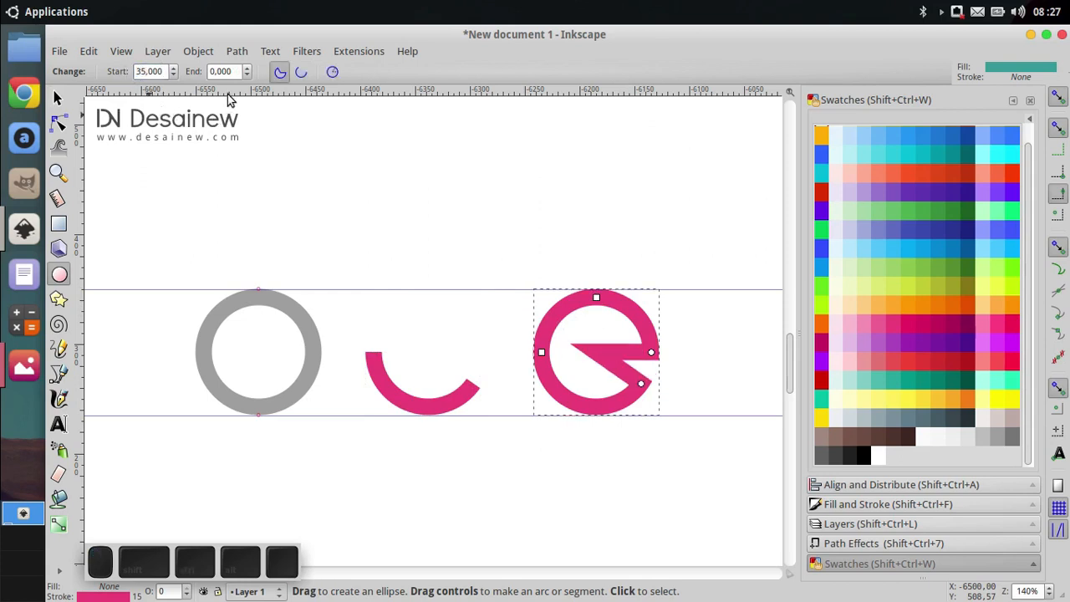
double_click(239, 72)
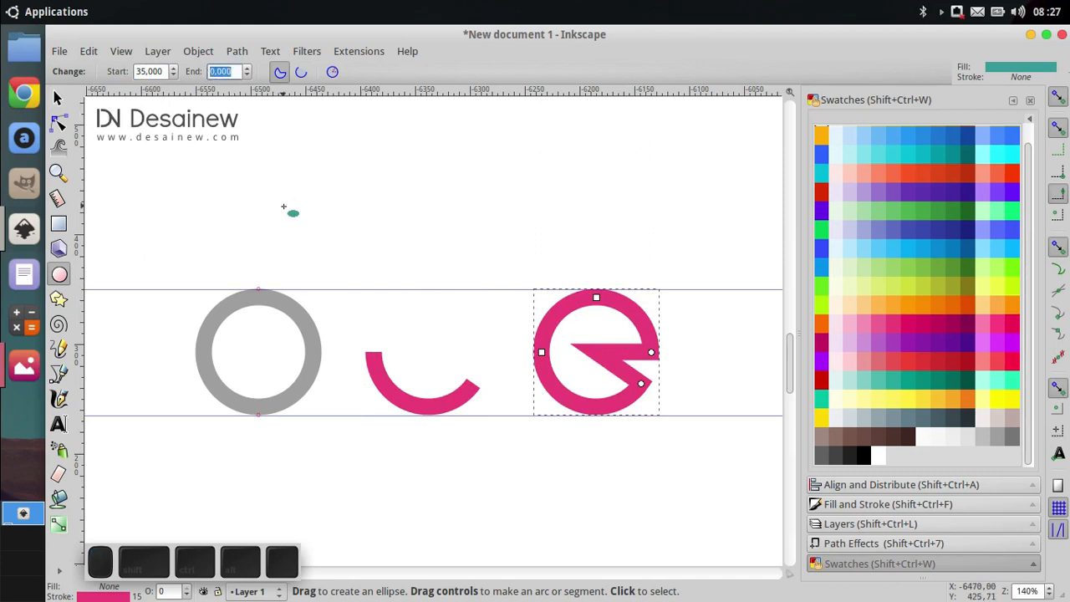
type("145")
key("Return")
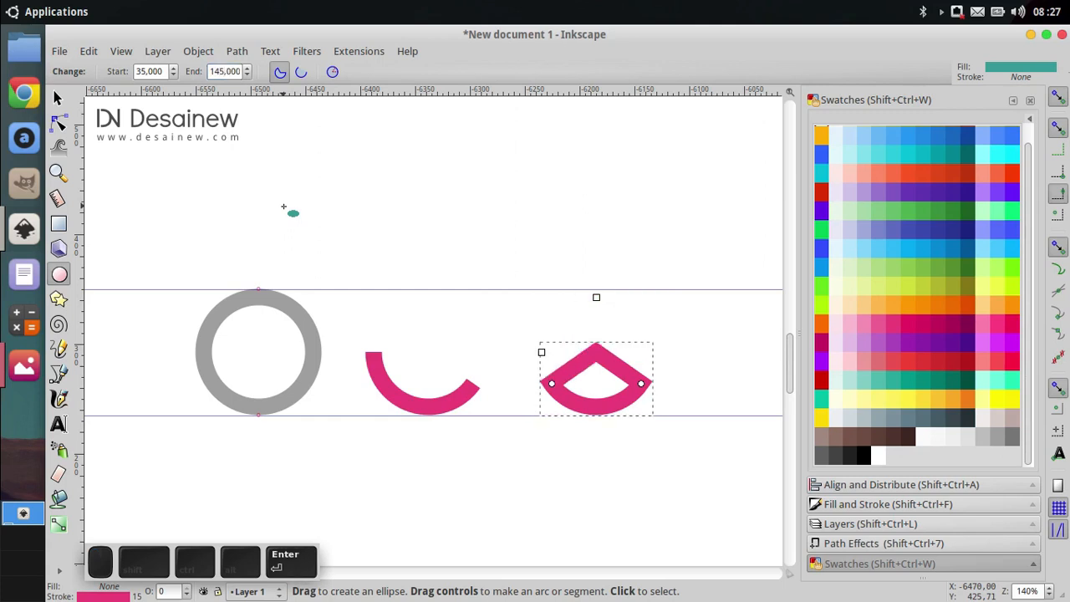
left_click(301, 72)
left_click(57, 99)
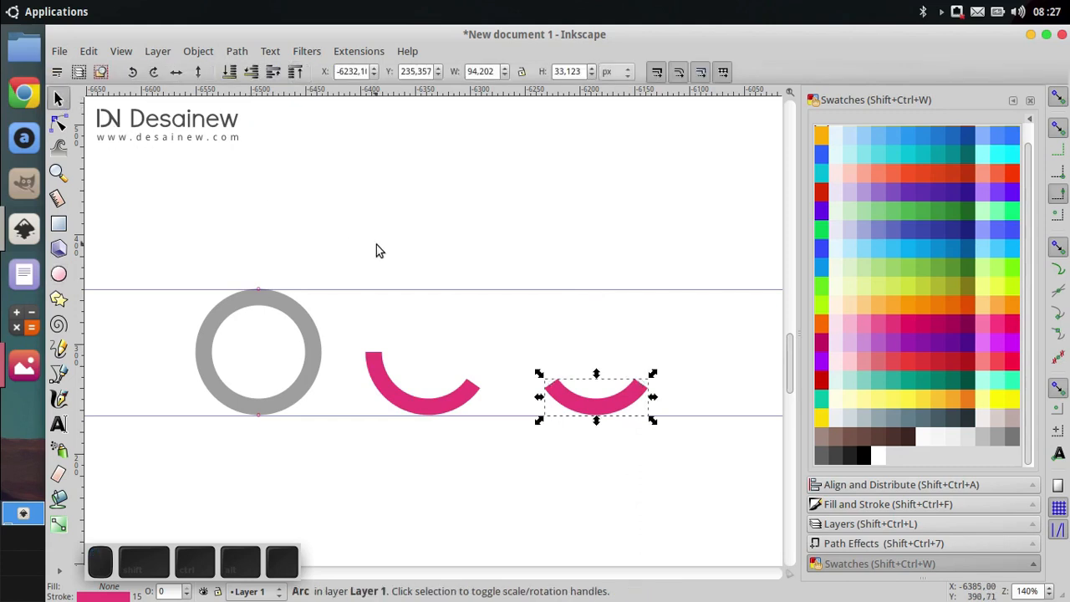
- Move the longer pink arc horizontally about 24 px towards the shorter arc
left_click(376, 244)
left_click_drag(383, 262, 302, 242)
left_click(370, 371)
left_click_drag(371, 372, 403, 370)
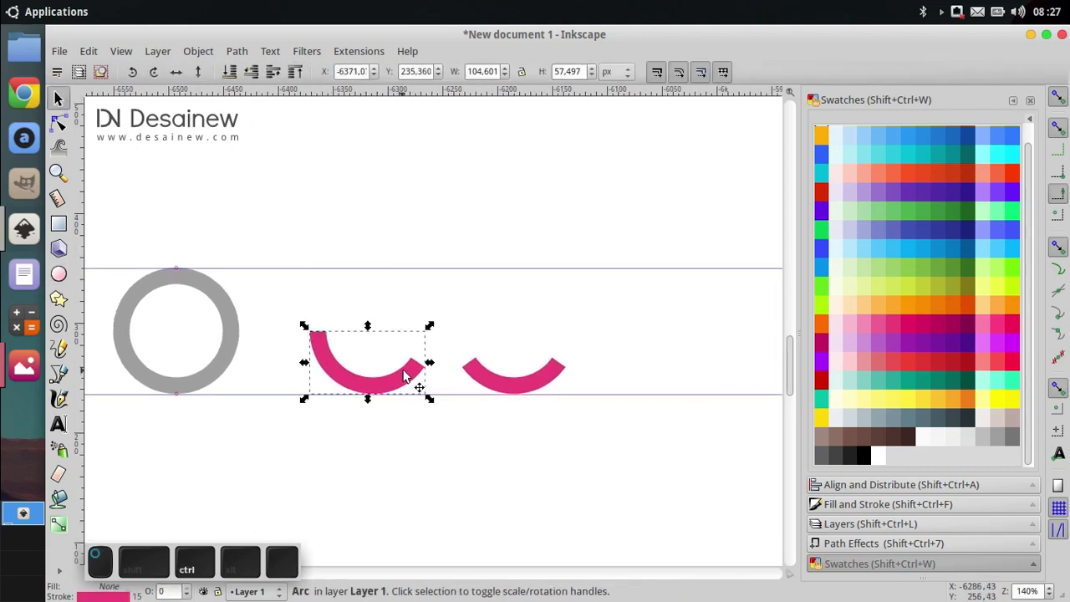
- Convert the strokes of both pink arcs to paths
left_click_drag(651, 462, 263, 196)
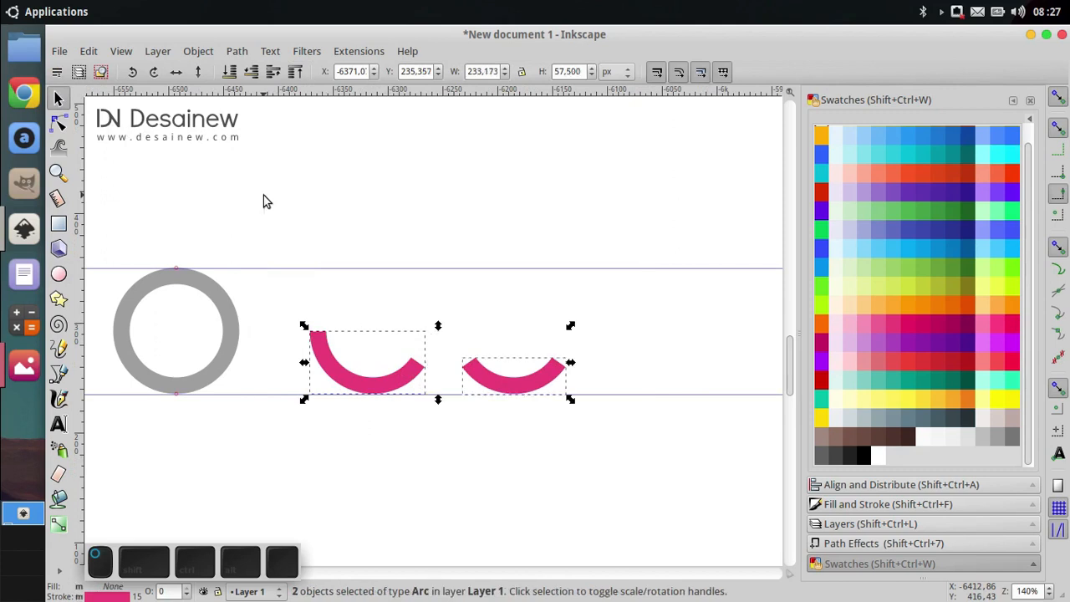
left_click_drag(387, 395, 370, 378)
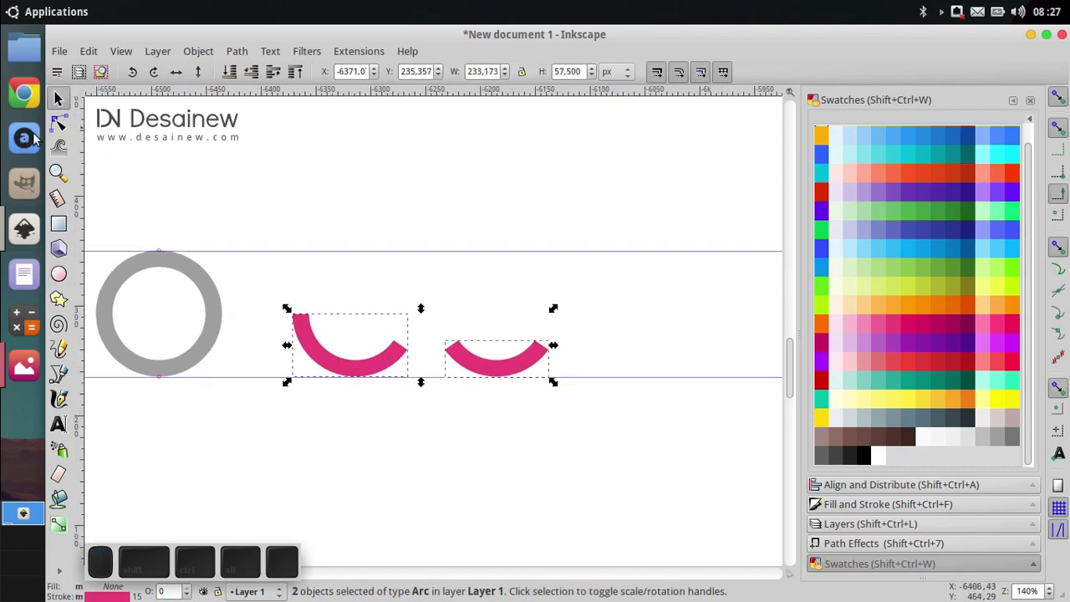
left_click(59, 122)
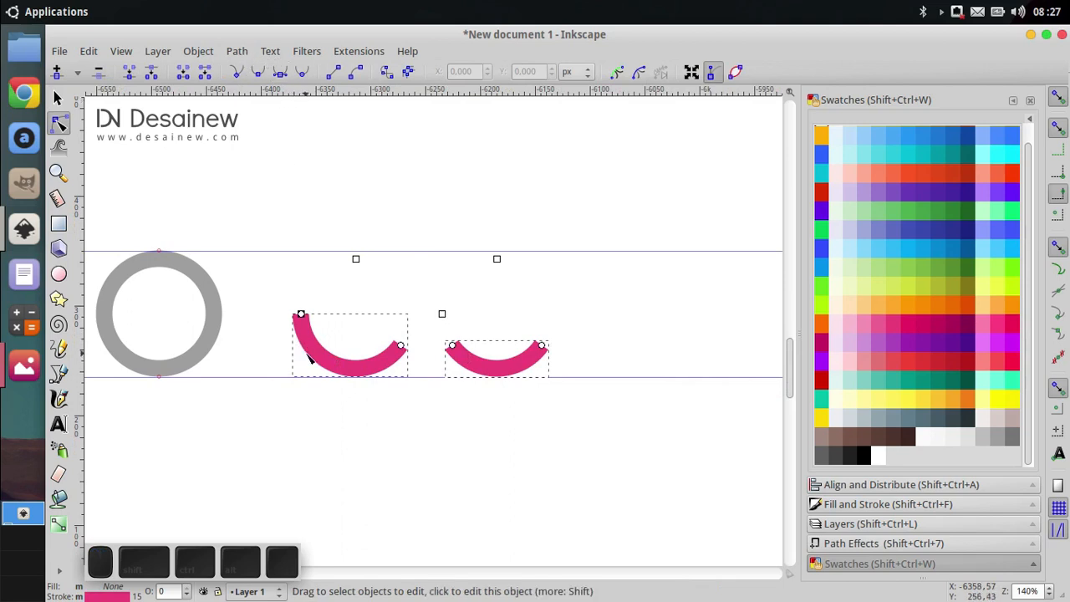
left_click(238, 52)
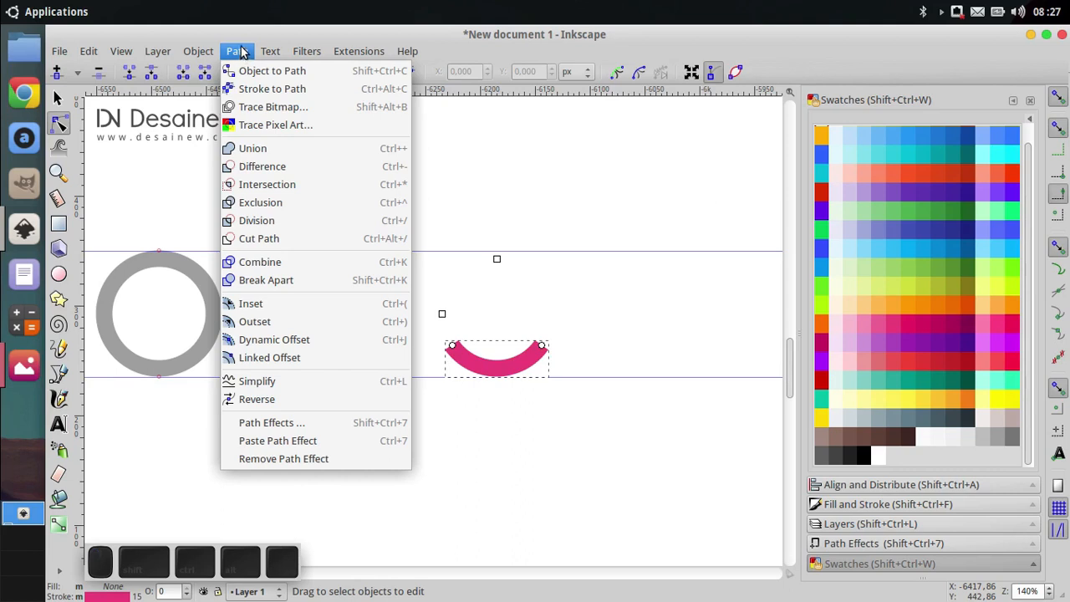
left_click(328, 92)
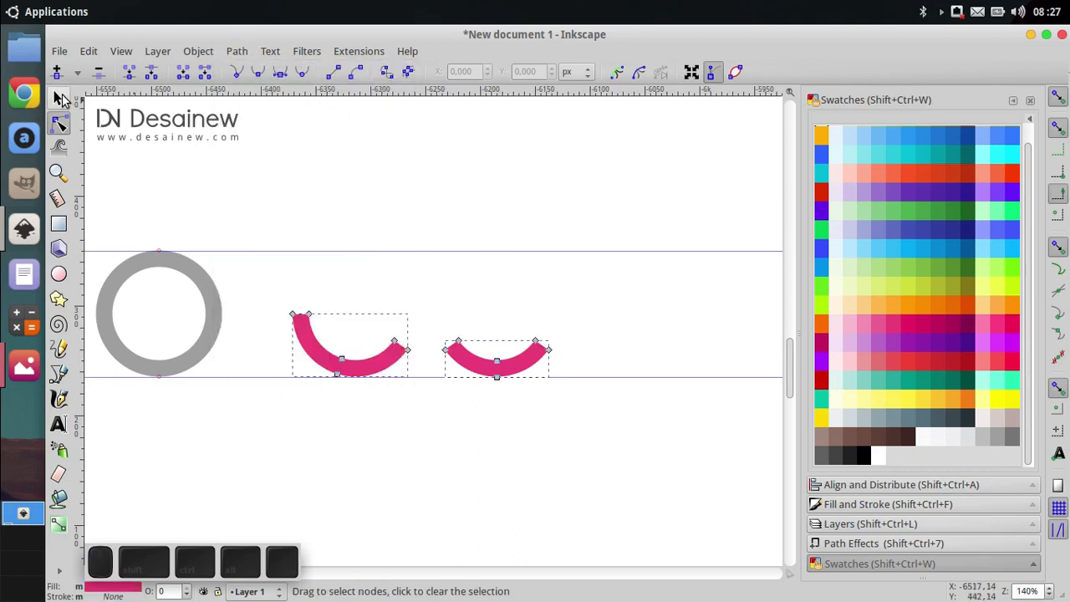
left_click(59, 99)
left_click(441, 242)
- Draw an upright rectangle about 40 by 135 px in the empty area above the pink arcs
left_click_drag(412, 360, 344, 418)
scroll(438, 304, "down", 1)
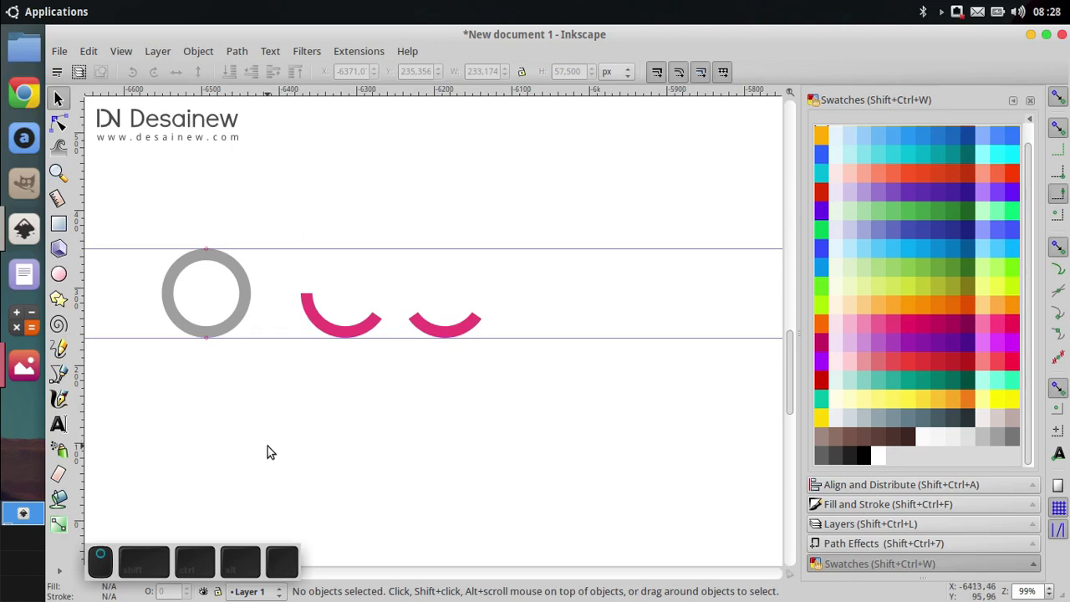
left_click_drag(267, 445, 273, 431)
left_click(59, 224)
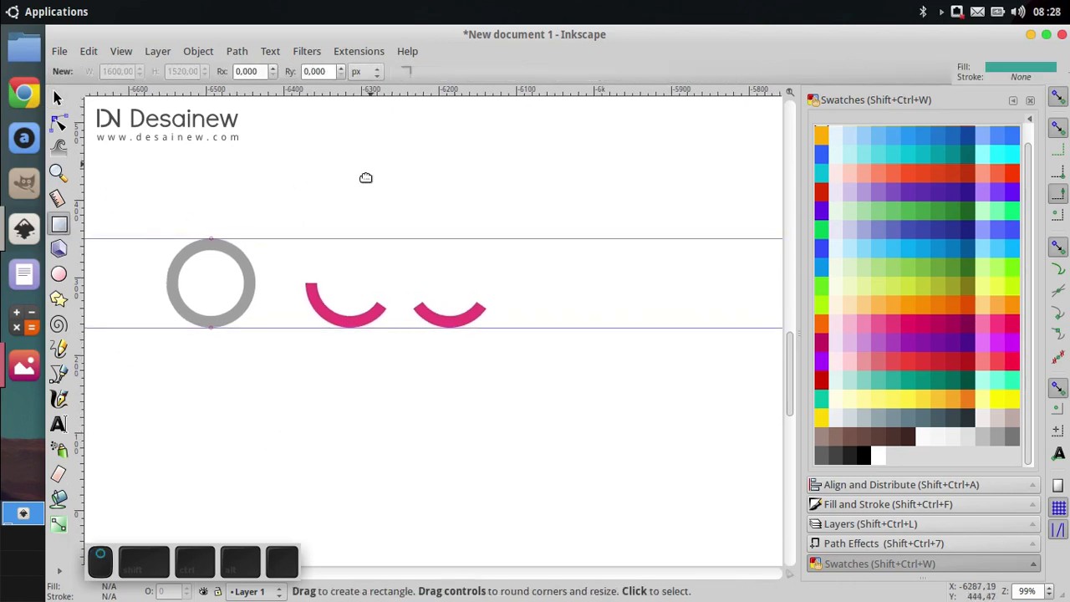
scroll(365, 174, "up", 2)
left_click_drag(393, 160, 426, 264)
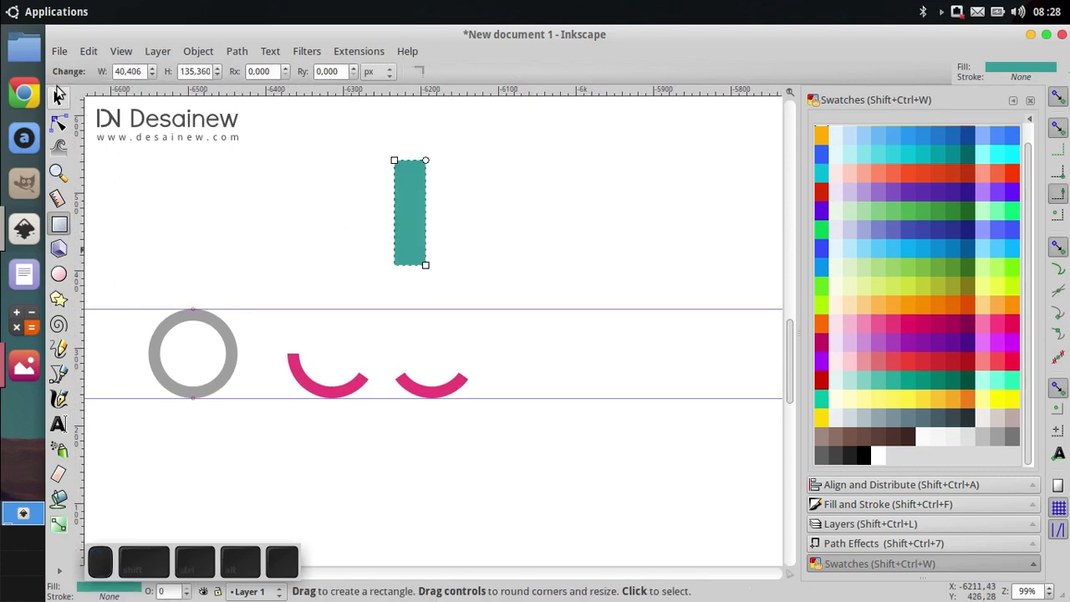
- Resize the rectangle to 100 px wide and 15 px high, and rotate it 90° counter-clockwise
left_click(58, 98)
left_click(478, 71)
key("ctrl+a")
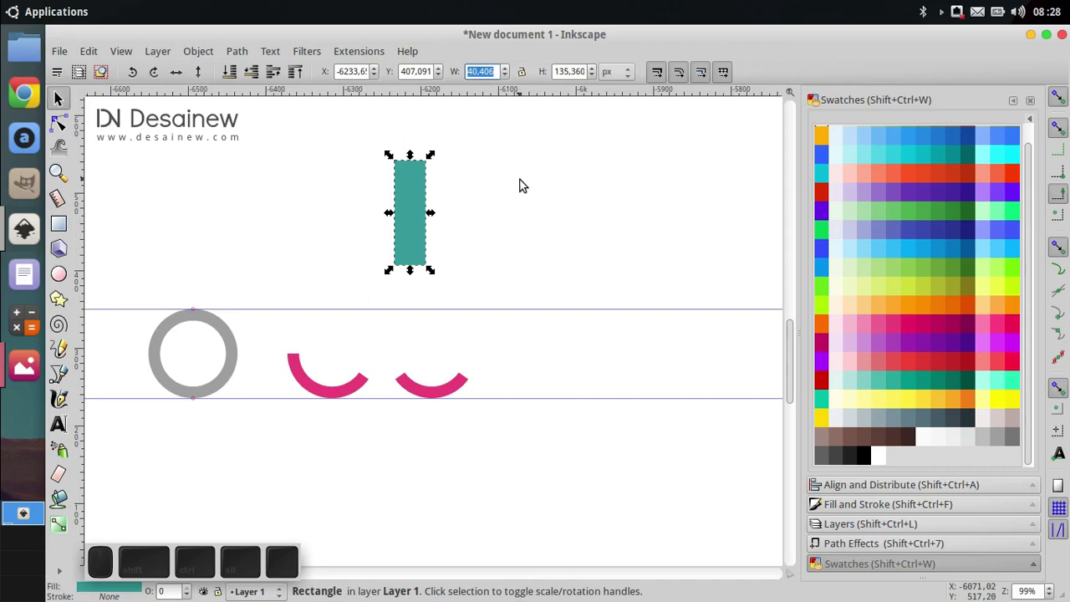
type("100")
key("Return")
left_click(574, 71)
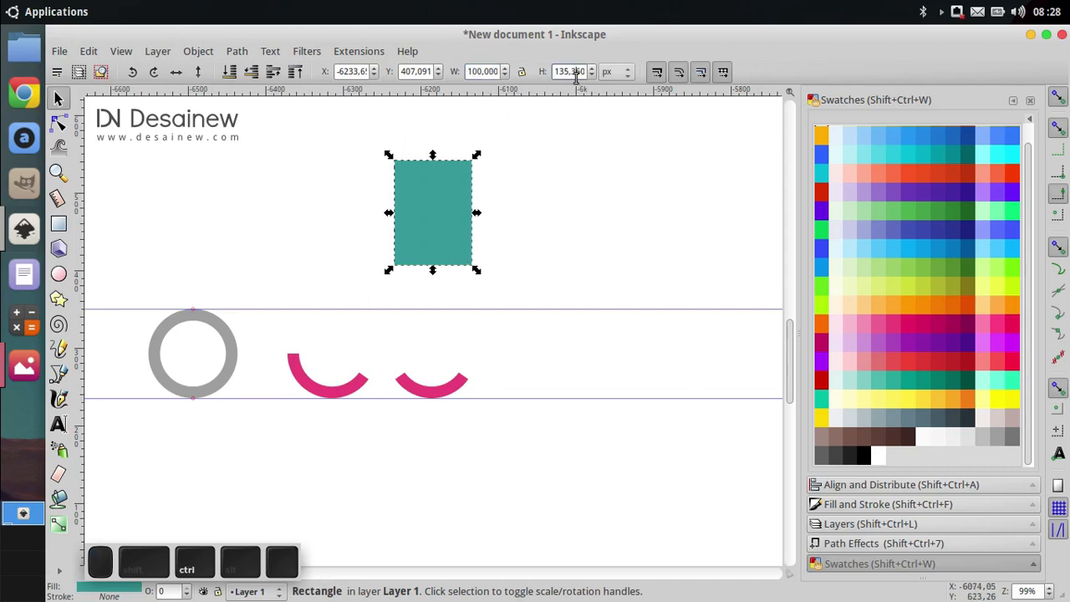
key("ctrl+a")
type("15")
key("Return")
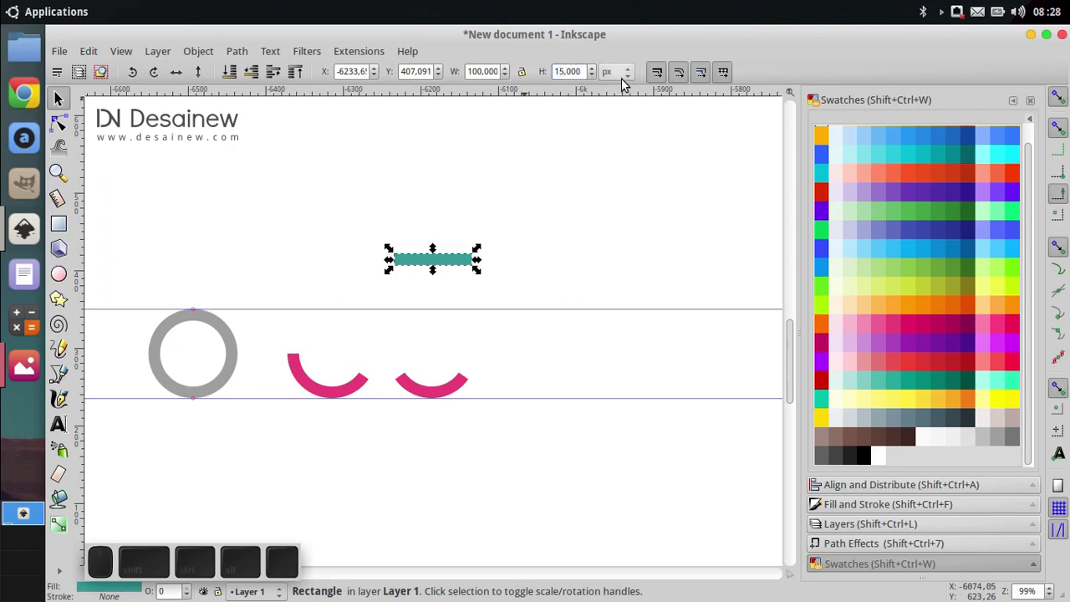
left_click(139, 73)
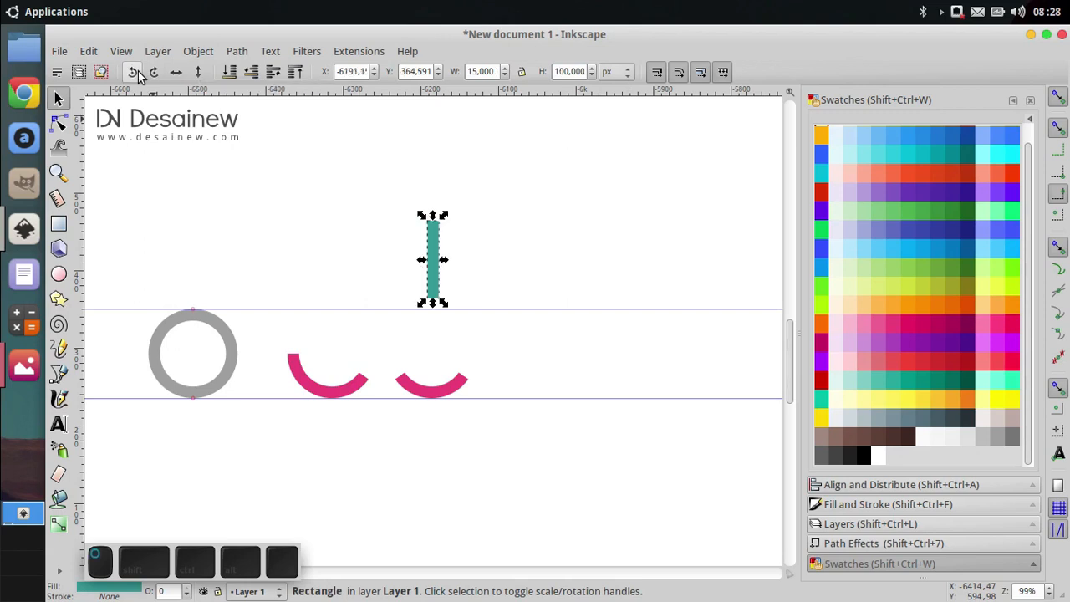
- Fill the upright rectangle with light blue and move it down onto the lower guide
left_click_drag(439, 260, 461, 178)
left_click_drag(458, 216, 478, 326)
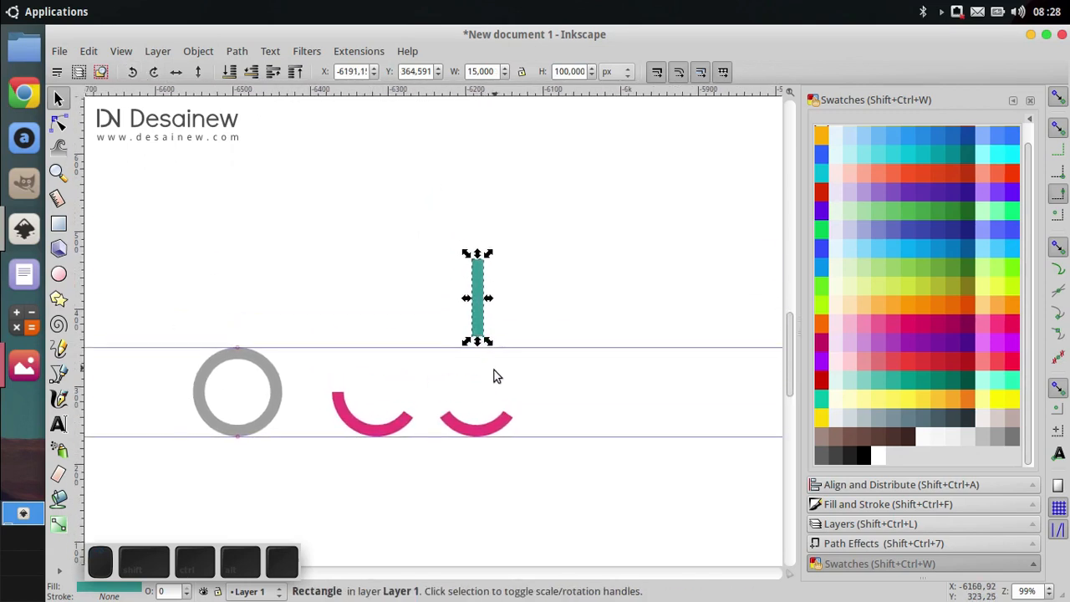
scroll(485, 377, "up", 1)
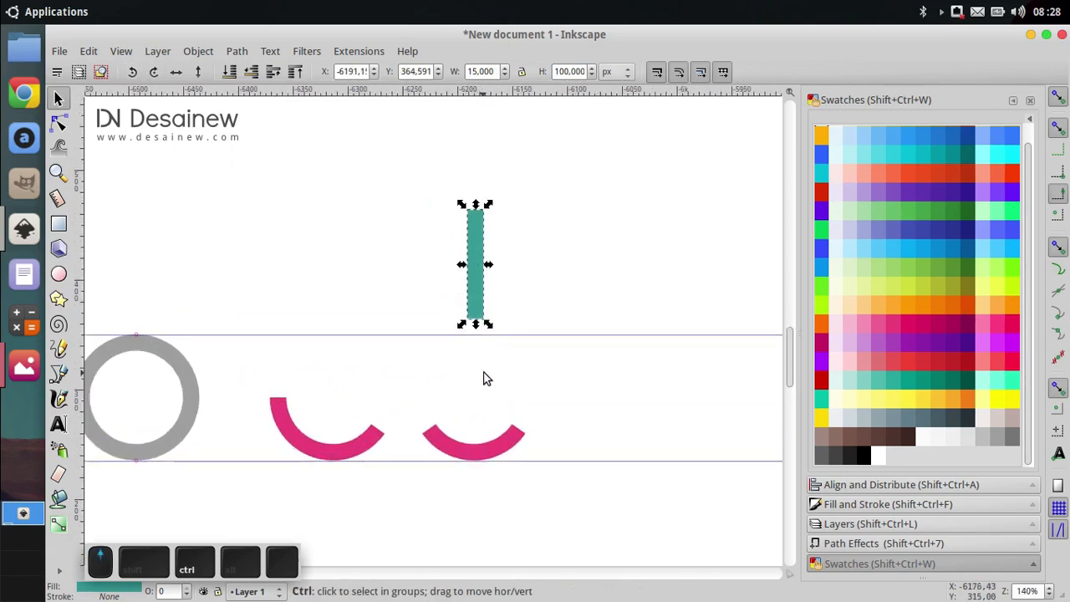
left_click(925, 246)
scroll(511, 375, "down", 1)
left_click_drag(501, 255, 455, 367)
- Move both pink arcs and the blue rectangle together about 192 px to the right along the guides
scroll(319, 310, "down", 1)
mouse_move(187, 241)
left_mouse_down()
mouse_move(296, 248)
mouse_move(445, 231)
left_mouse_up()
mouse_move(219, 203)
left_mouse_down()
mouse_move(335, 335)
mouse_move(207, 247)
left_mouse_up()
left_click_drag(375, 233, 232, 203)
left_click_drag(260, 159, 742, 415)
left_click_drag(534, 399, 341, 344)
left_click_drag(385, 228, 533, 231)
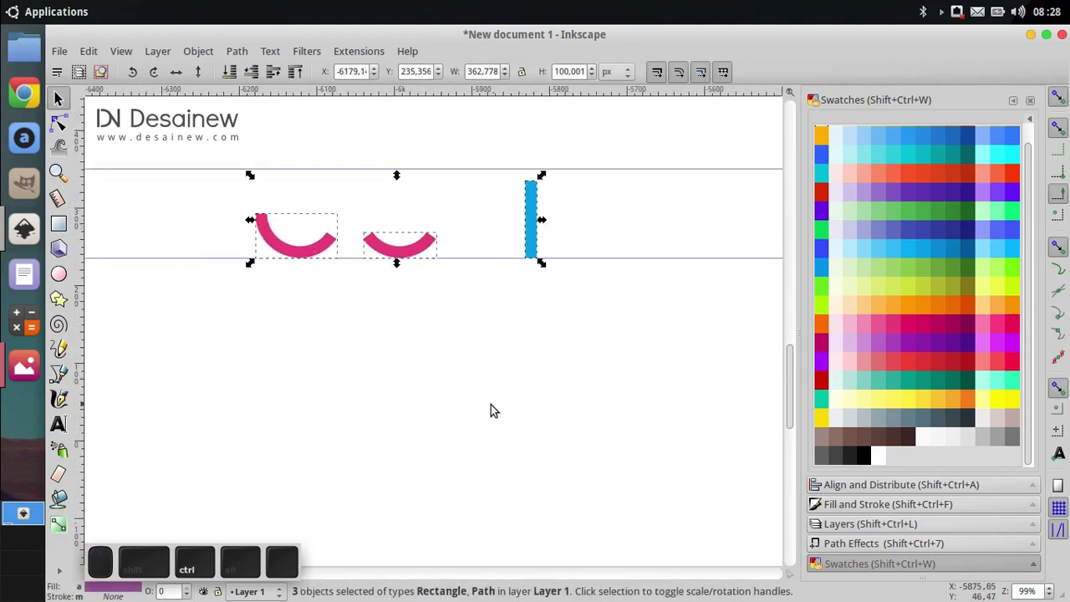
left_click_drag(490, 410, 419, 442)
left_click(436, 439)
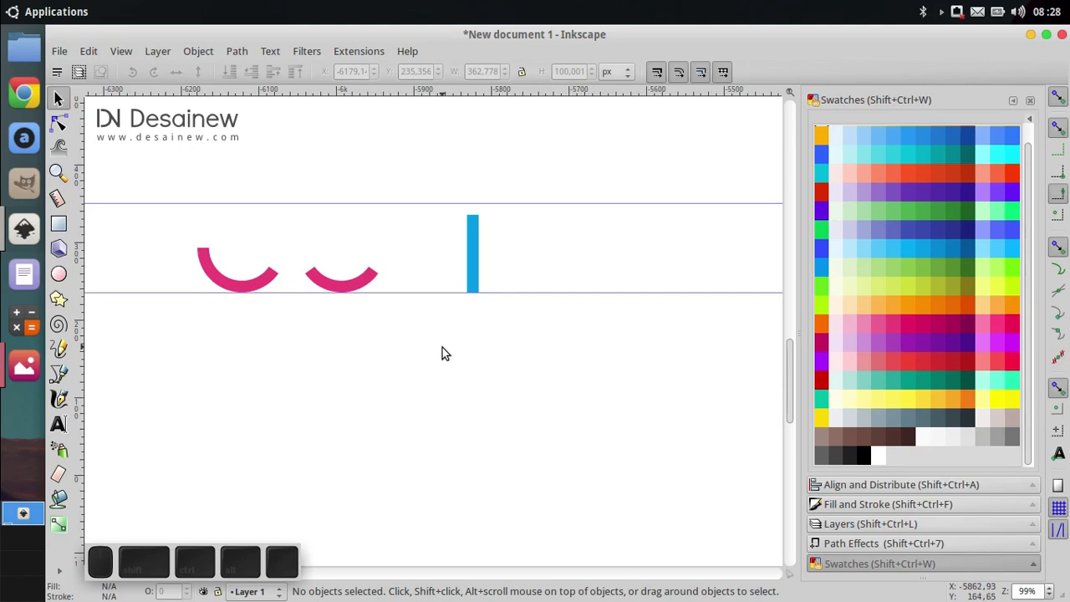
- Move the blue rectangle about 174 px up and 62 px left, clear of the guides, and duplicate it
scroll(445, 368, "up", 3)
left_click_drag(487, 342, 438, 204)
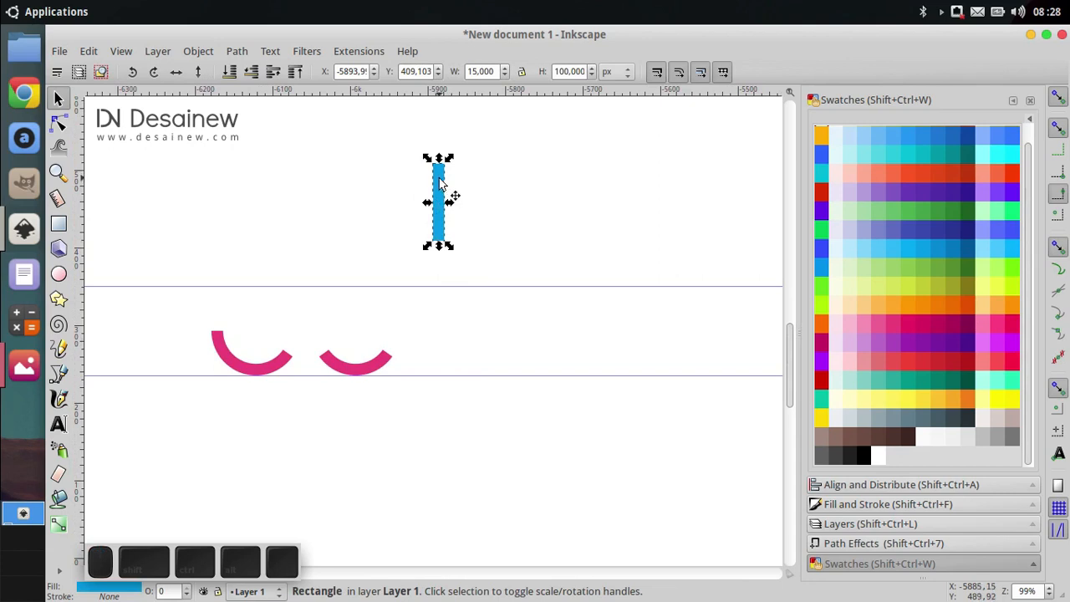
right_click(440, 183)
left_click(477, 287)
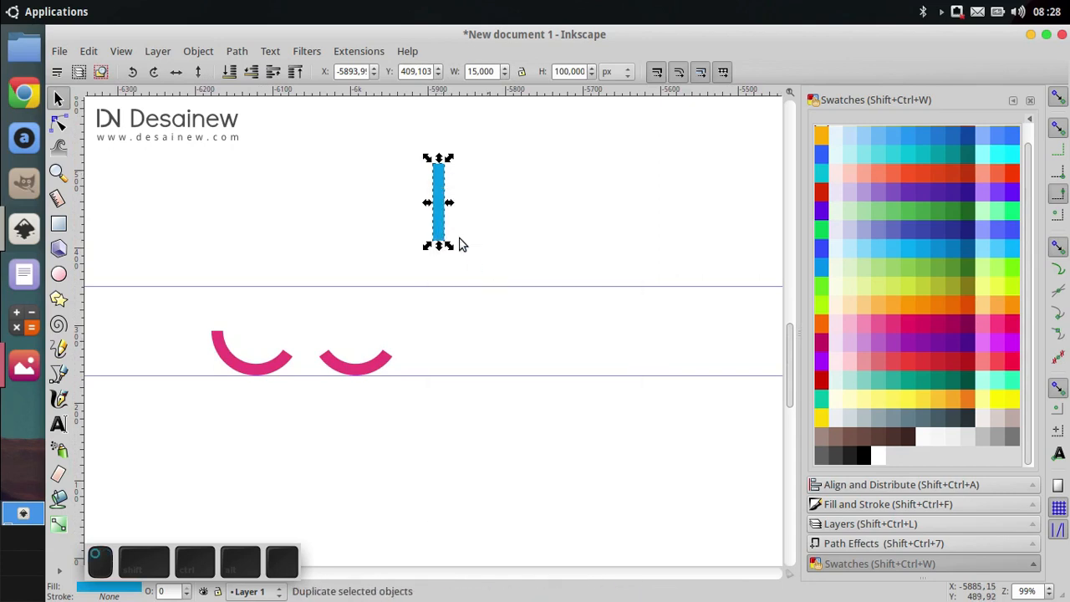
- Move the duplicate blue bar about 111 px to the right and rotate it 35° clockwise
left_click_drag(440, 200, 525, 201)
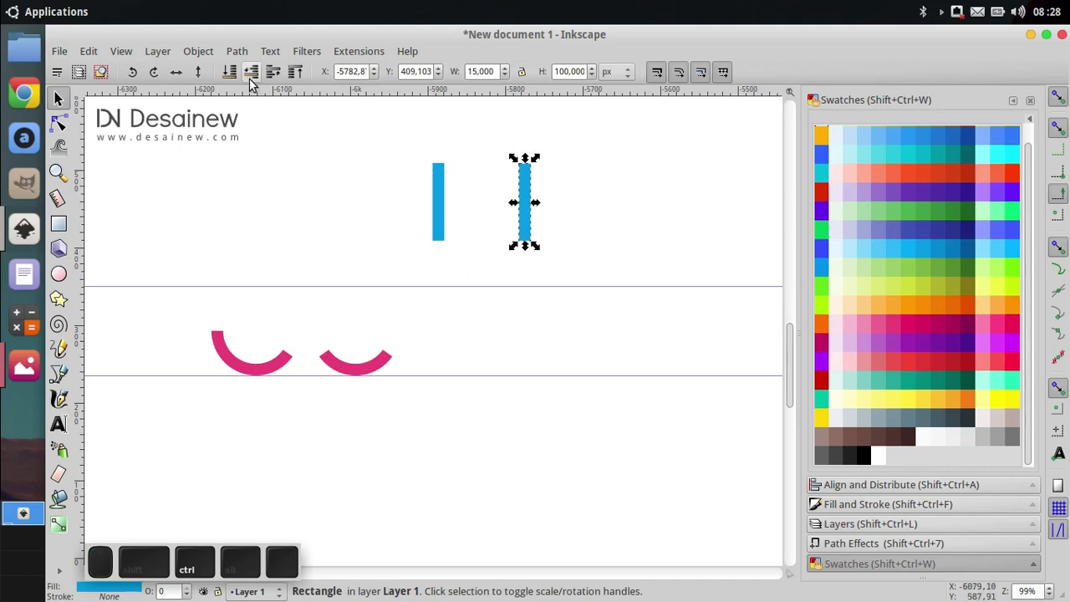
left_click(199, 51)
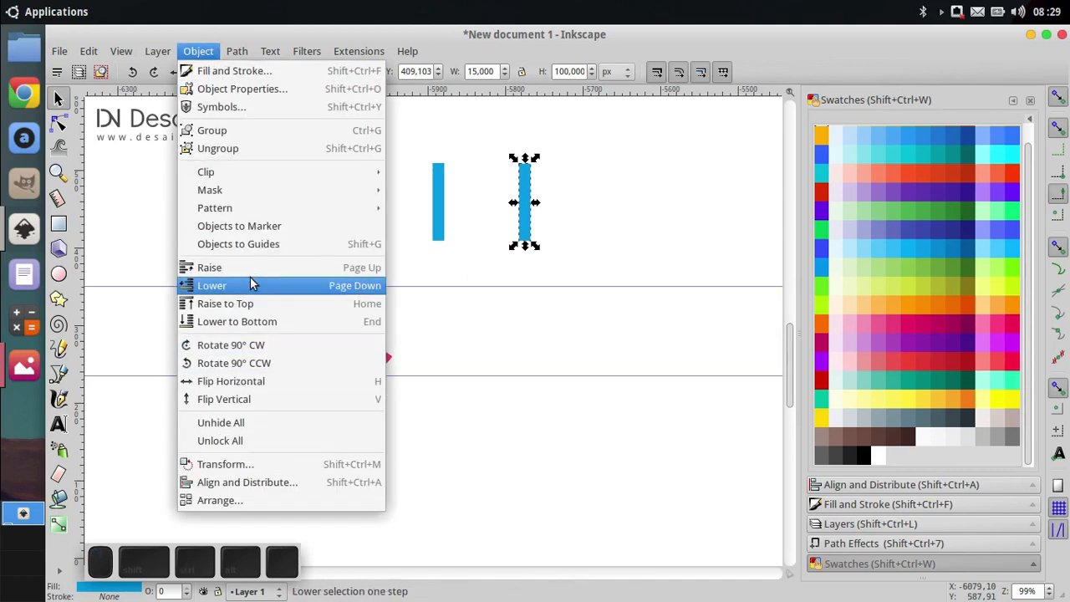
left_click(290, 464)
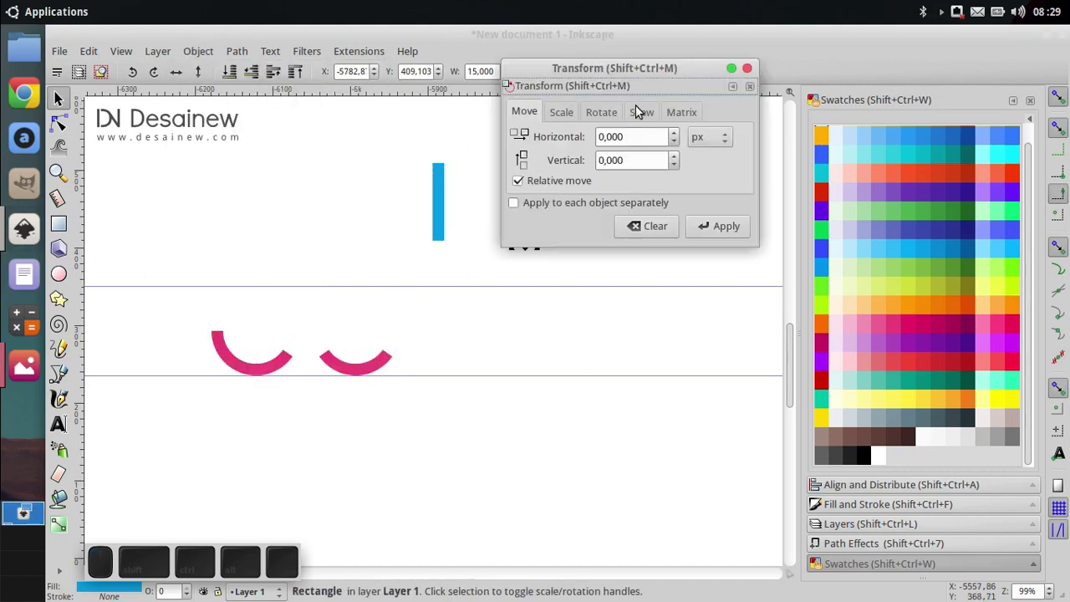
left_click_drag(636, 69, 691, 270)
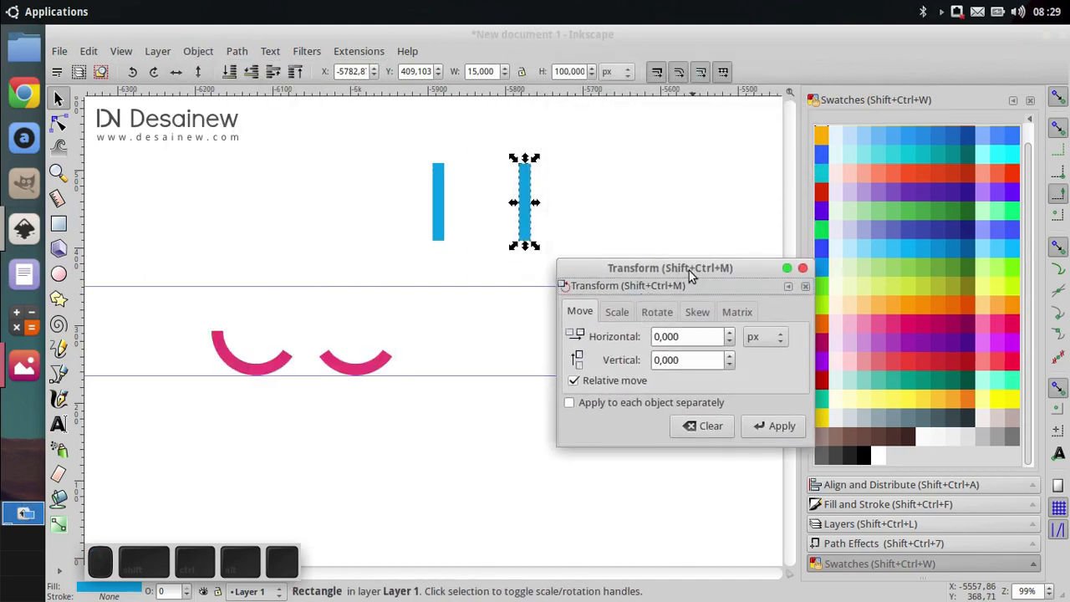
left_click(658, 312)
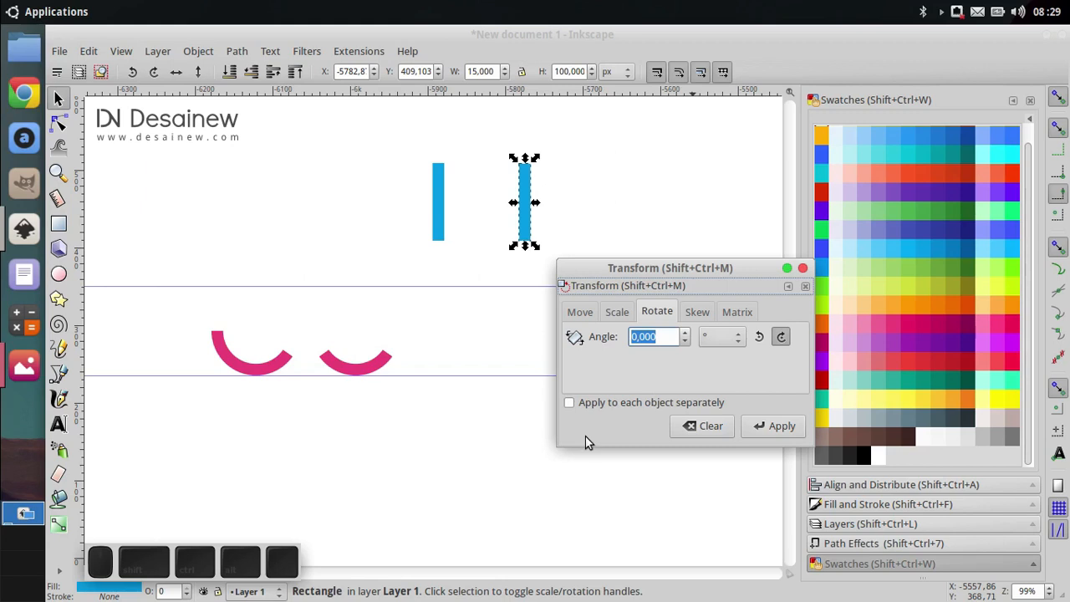
type("35")
left_click(776, 428)
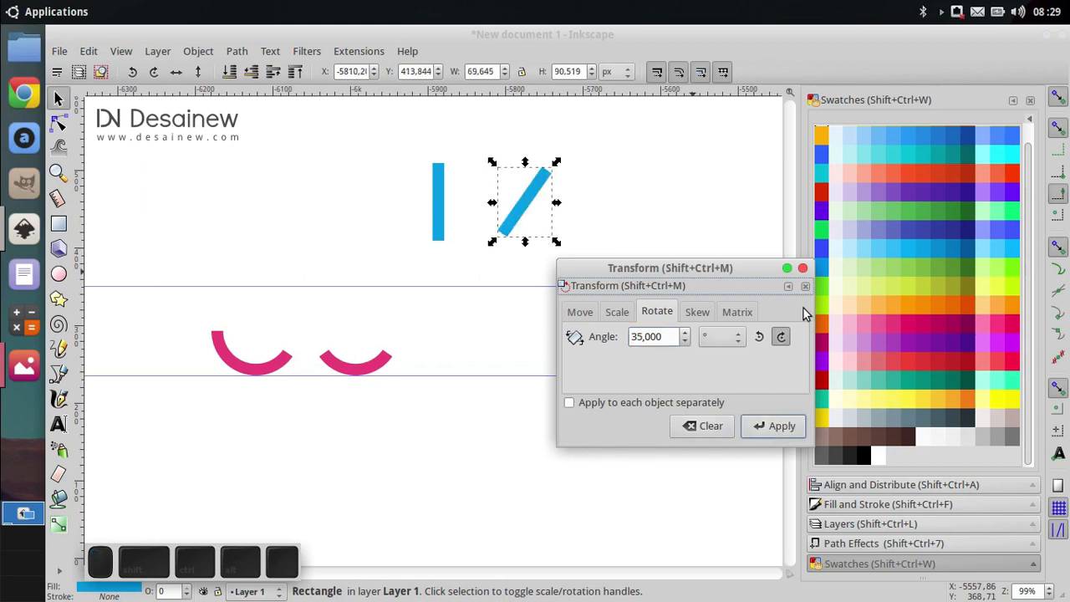
left_click(802, 268)
left_click(581, 365)
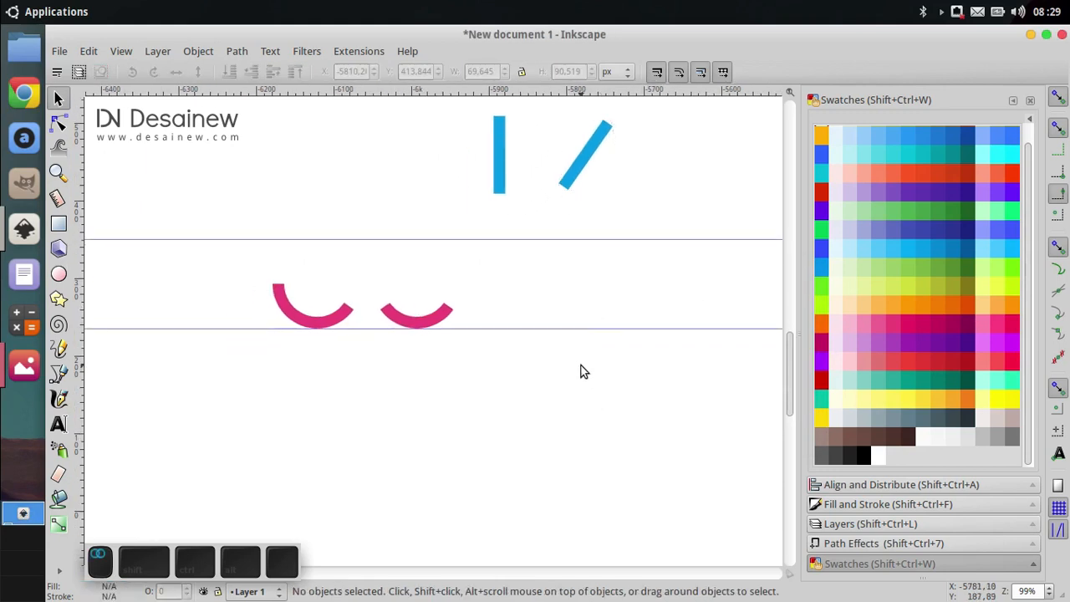
- Move the shorter pink arc about 122 px to the right along the lower guide
left_click(422, 374)
left_click_drag(407, 364, 506, 359)
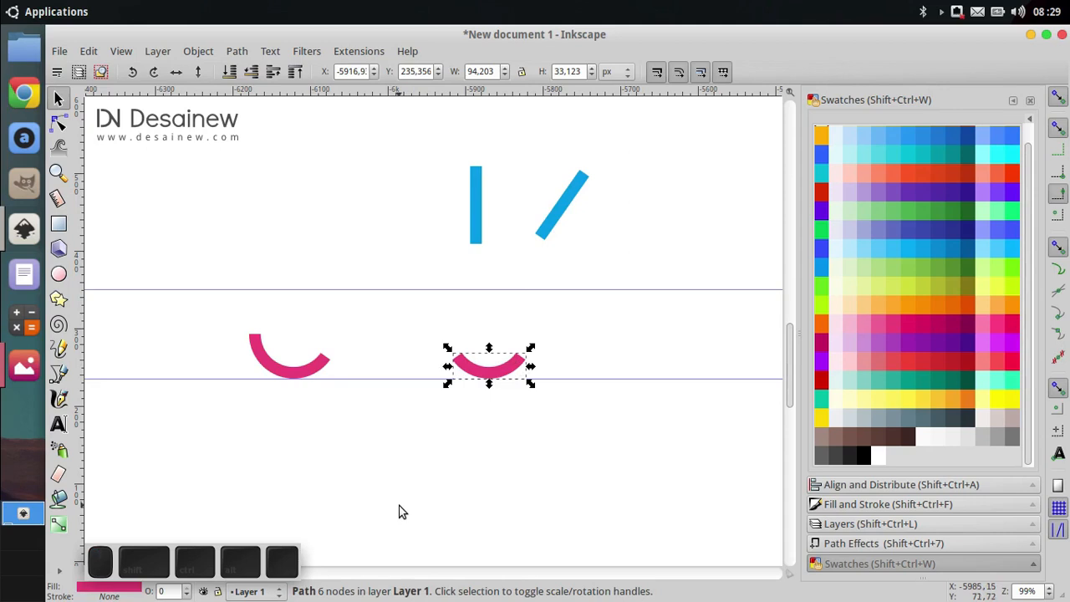
scroll(458, 399, "up", 2)
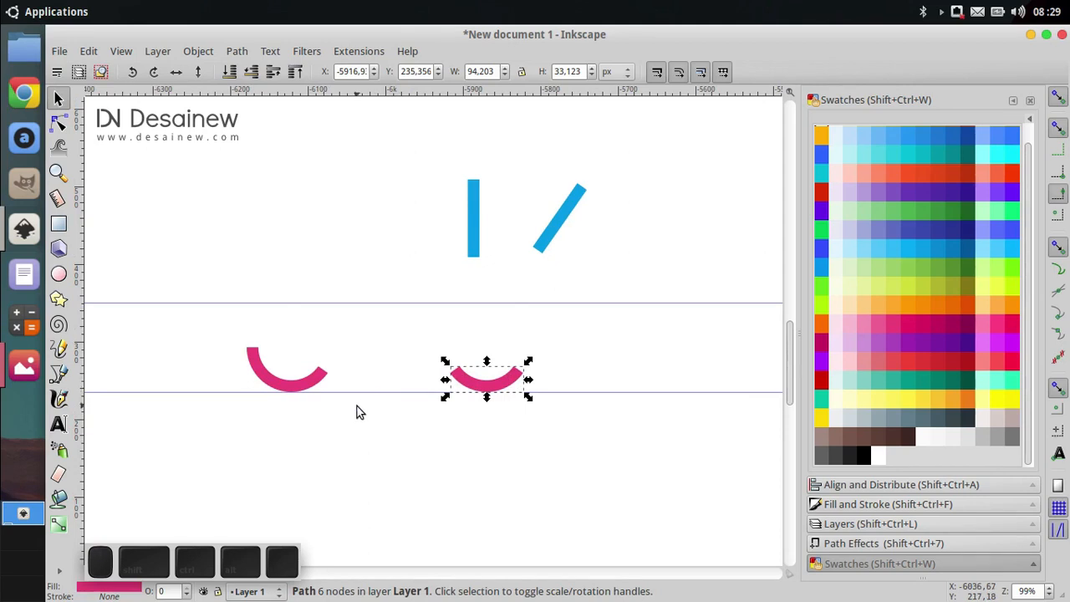
left_click_drag(358, 411, 338, 397)
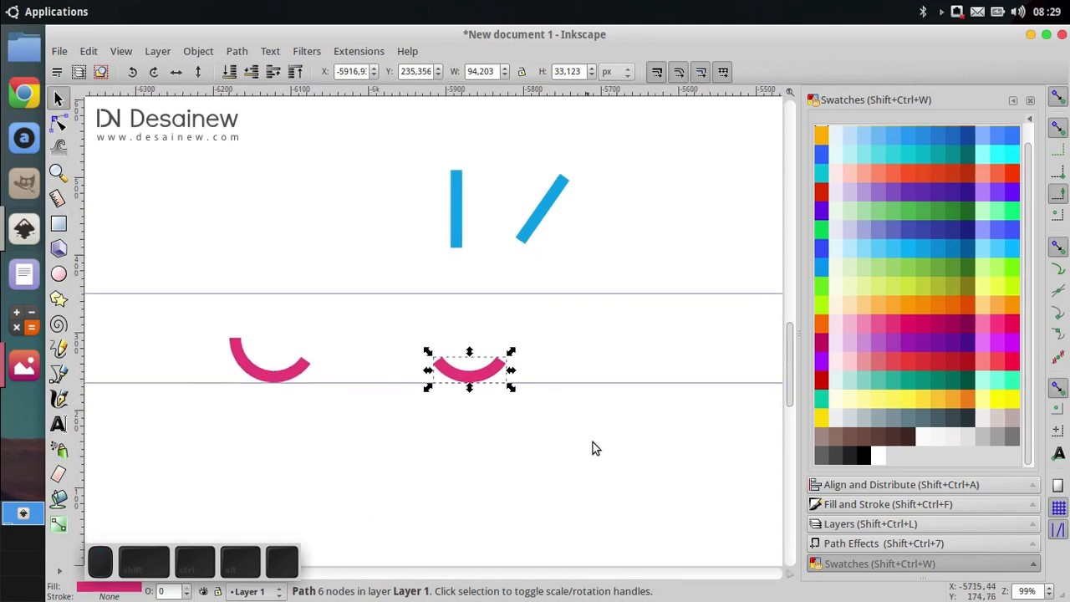
- Turn off snapping to bounding box edge midpoints and turn on snapping to cusp nodes
left_click(589, 515)
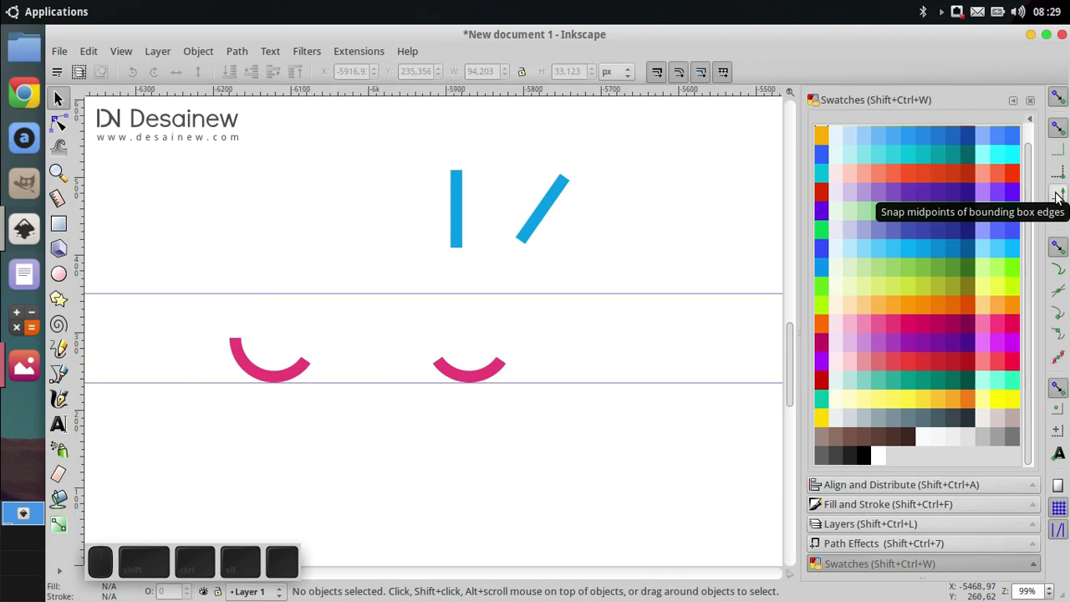
left_click(1055, 314)
left_click_drag(519, 333, 572, 283)
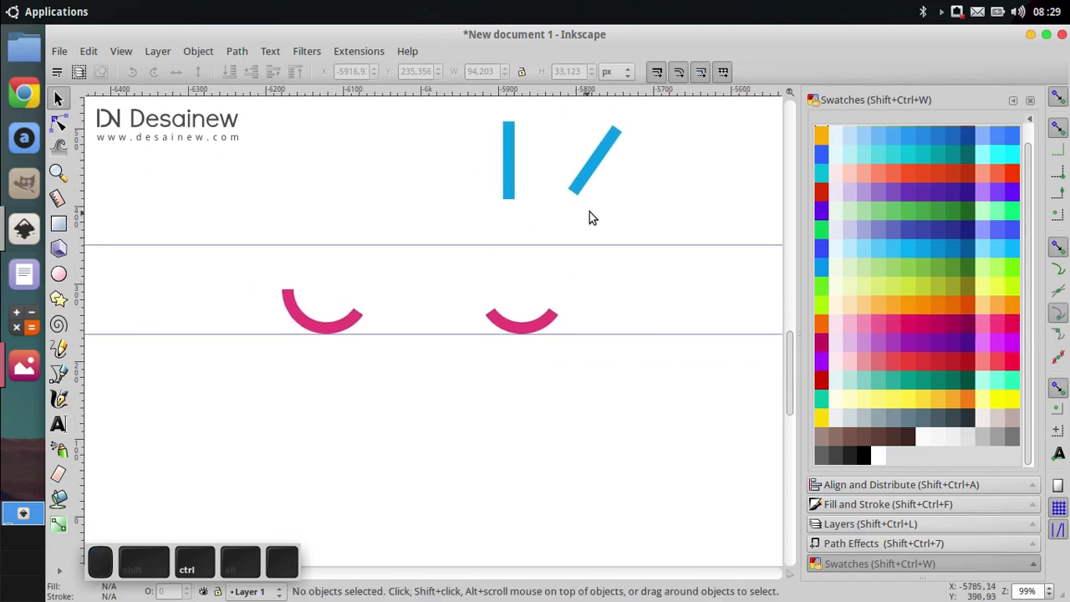
- Move the slanted blue bar down so its lower end meets the right end of the longer pink arc
left_click(585, 178, "ctrl")
scroll(541, 253, "left", 2)
scroll(521, 315, "up", 2)
left_click_drag(640, 256, 428, 376)
scroll(539, 353, "up", 1)
left_click(559, 407)
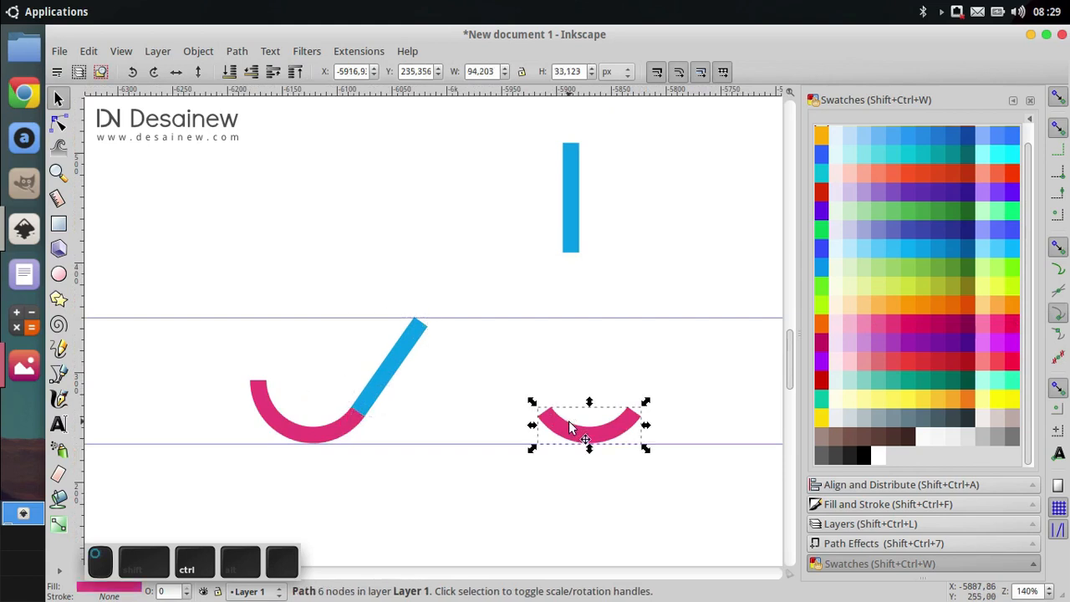
scroll(638, 433, "down", 2)
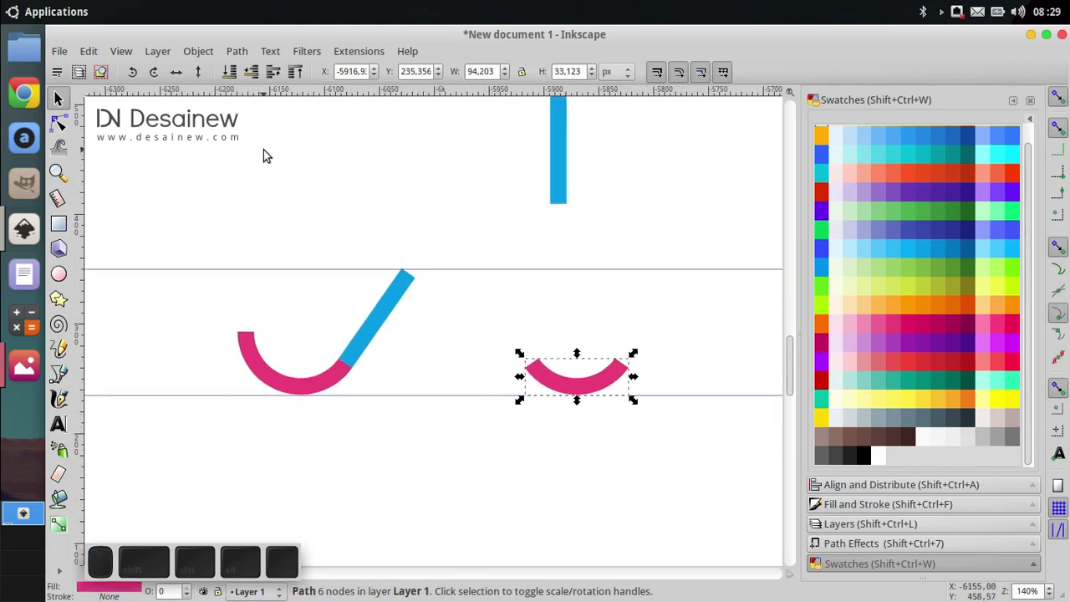
- Try to snap the slanted bar's lower corner onto the cut end of the longer arc
left_click(356, 355)
mouse_move(358, 358)
left_mouse_down()
mouse_move(373, 340)
mouse_move(371, 367)
left_mouse_up()
scroll(334, 397, "up", 3)
left_click_drag(392, 330, 379, 282)
scroll(372, 305, "up", 2)
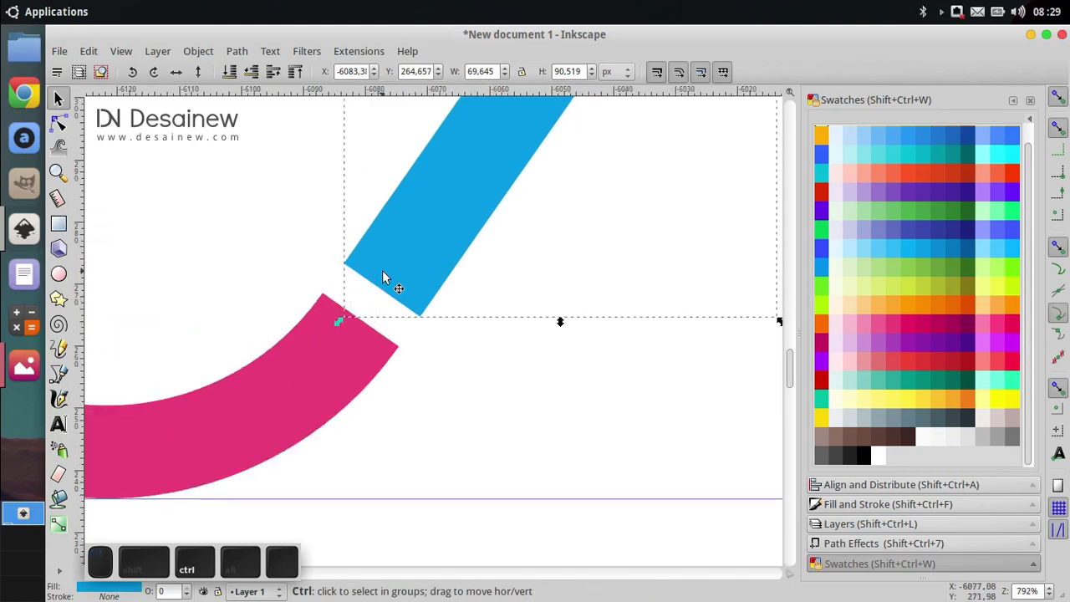
scroll(386, 275, "down", 1)
scroll(285, 216, "down", 3)
scroll(260, 237, "up", 3)
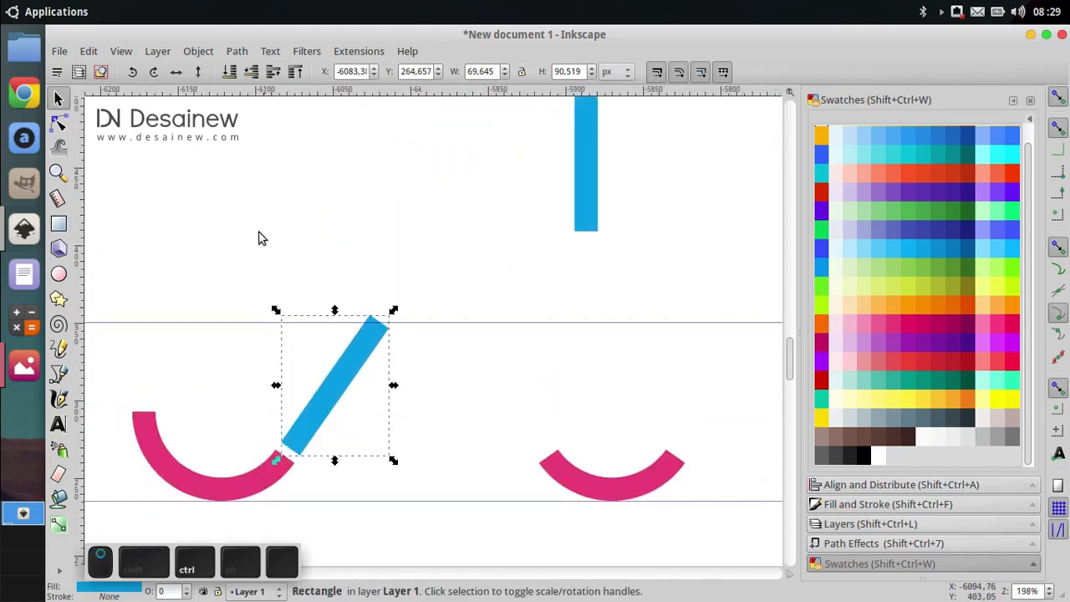
- Convert the slanted bar to a path and snap its lower corner to the cusp node at the longer arc's end
left_click(237, 51)
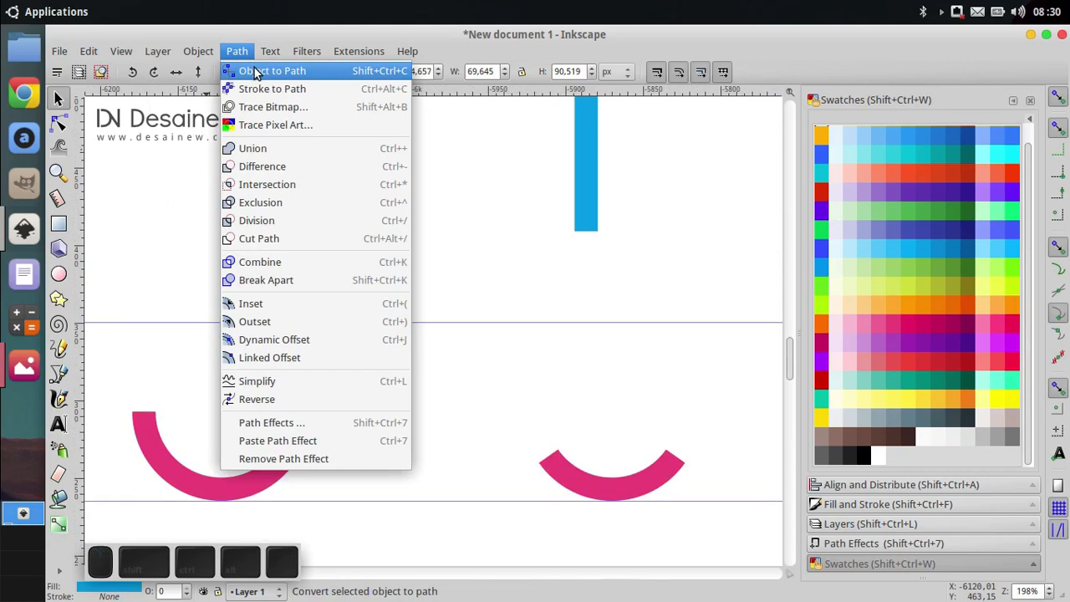
left_click(255, 72)
scroll(402, 343, "up", 2)
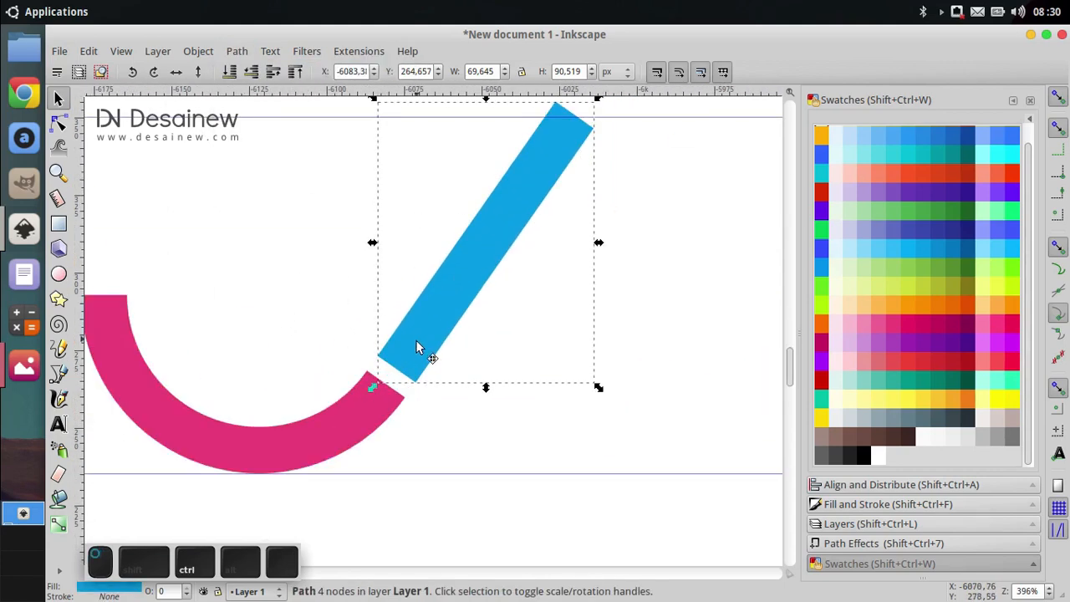
mouse_move(415, 348)
left_mouse_down()
mouse_move(410, 361)
mouse_move(430, 335)
mouse_move(414, 350)
left_mouse_up()
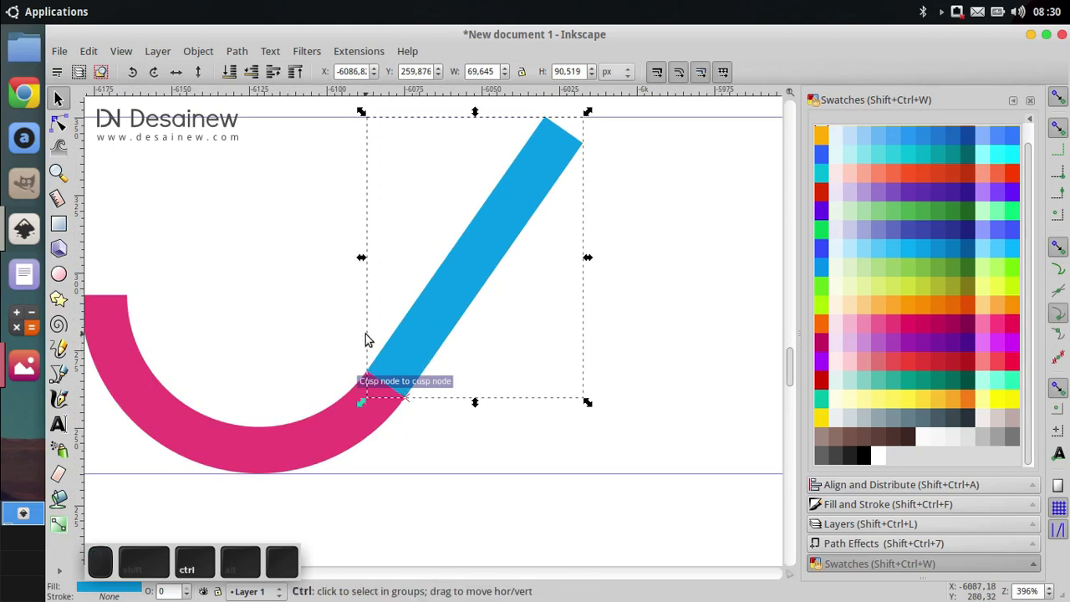
- Flip the shorter pink arc vertically and move it about 76 px straight up
scroll(365, 337, "down", 3)
left_click(585, 351)
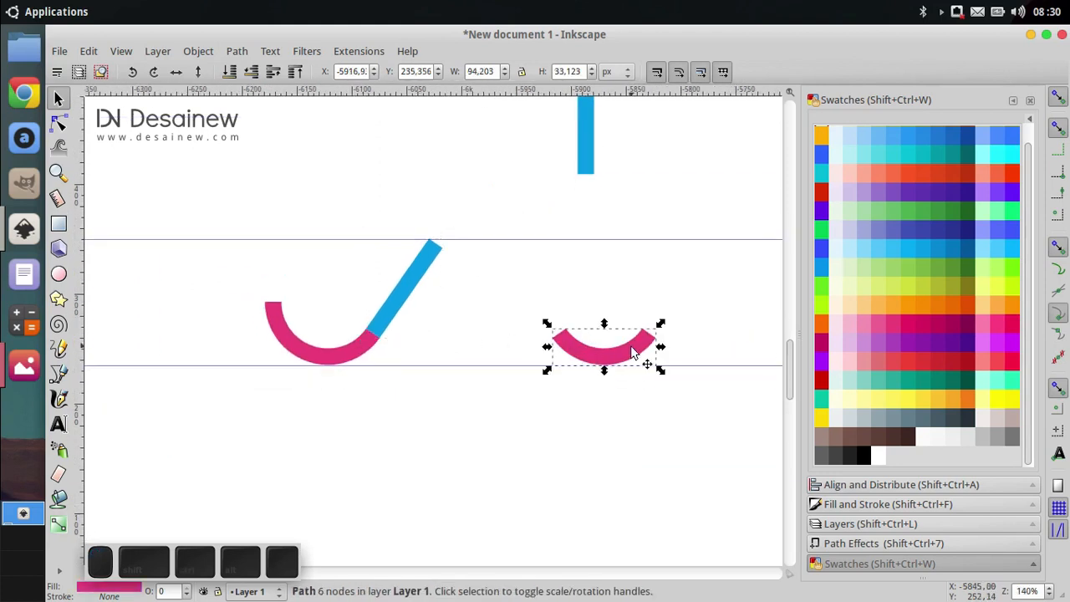
left_click(200, 79)
scroll(523, 326, "up", 1)
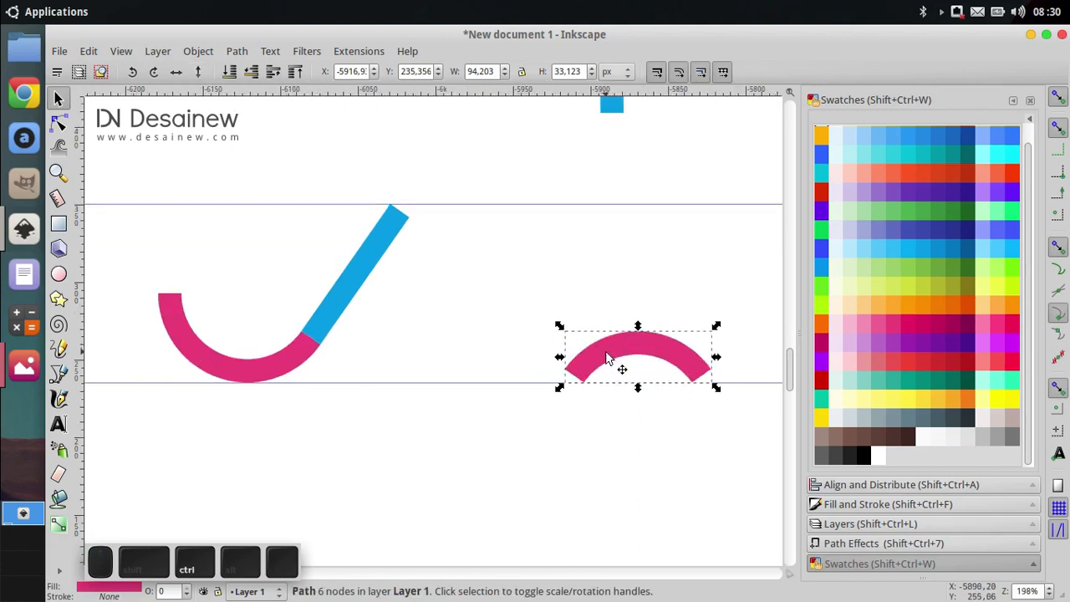
left_click_drag(637, 343, 639, 224)
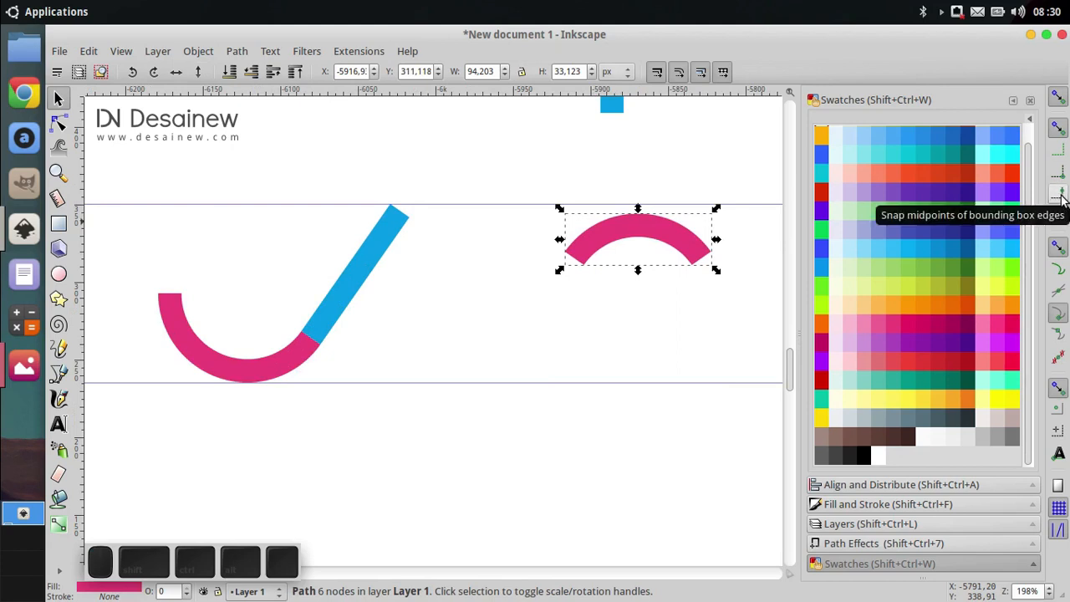
- With snapping to paths and bounding box edge midpoints on, set the flipped arc against the upper guide with its left end on the bar's edge
left_click(1060, 194)
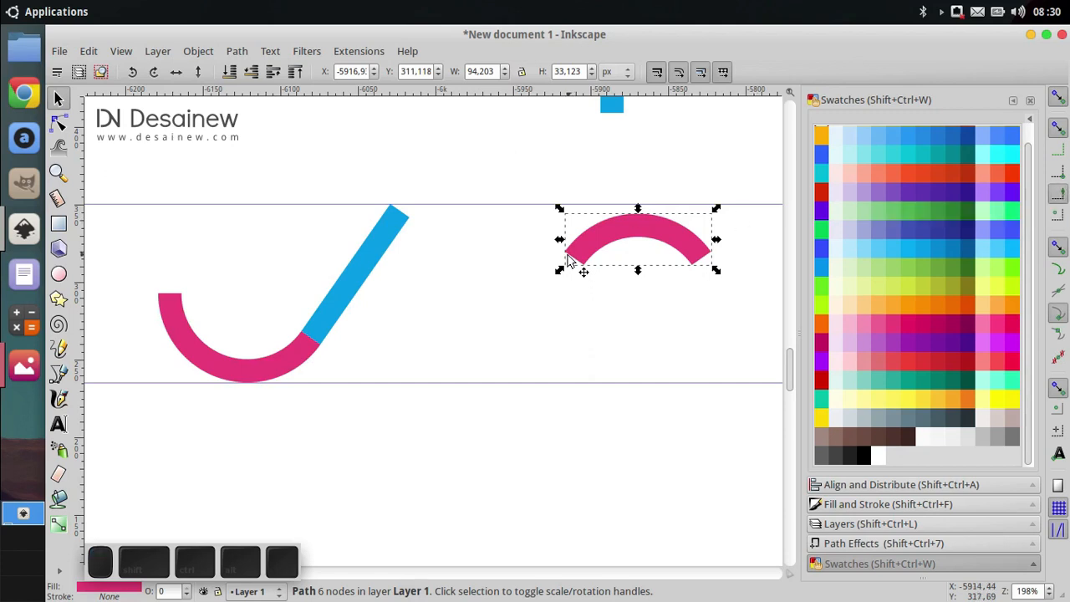
left_click_drag(583, 267, 470, 229)
key("ctrl")
scroll(439, 241, "up", 2)
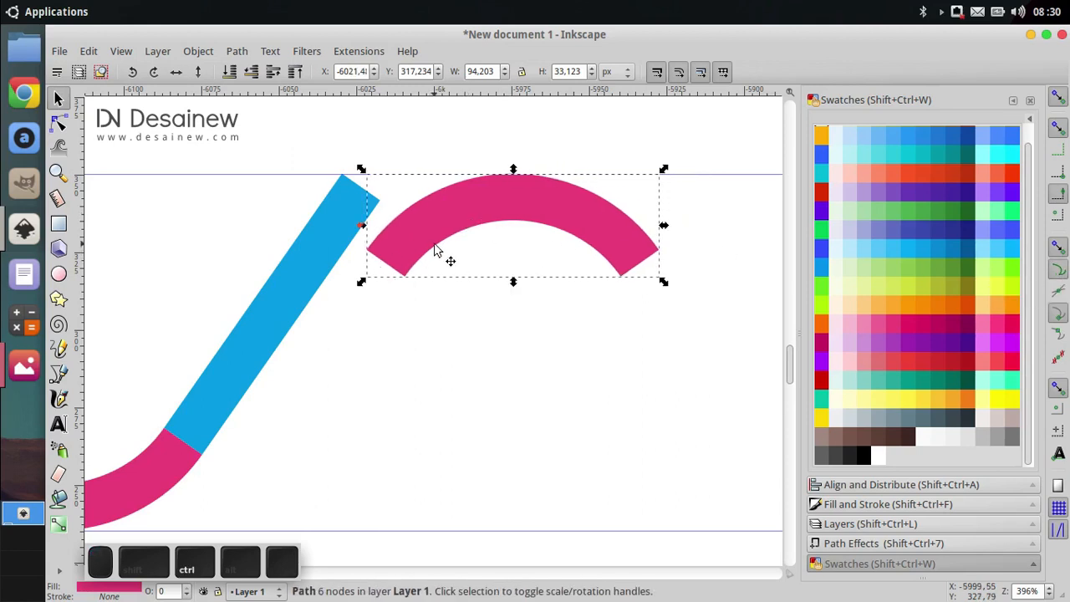
left_click_drag(414, 255, 333, 248)
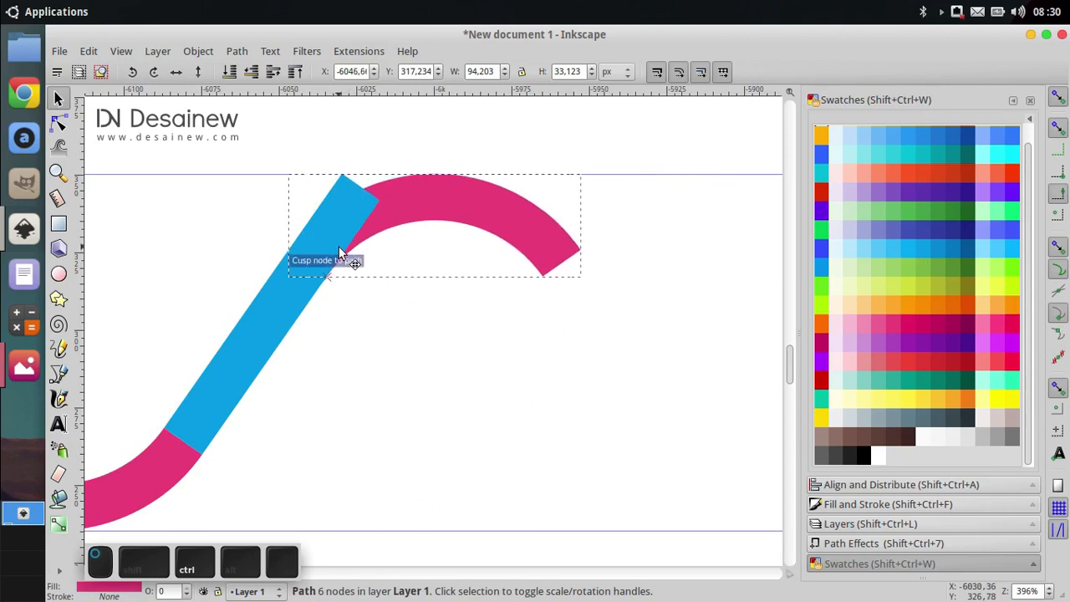
scroll(492, 310, "down", 1, "ctrl")
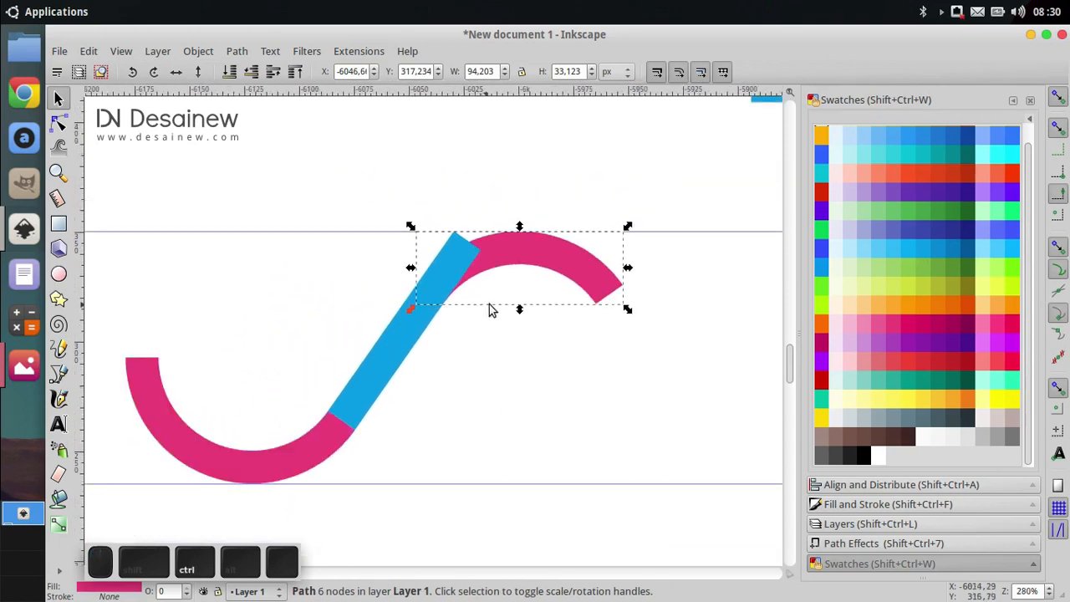
- Duplicate the flipped arc in place and divide the blue bar with the duplicate
right_click(525, 259)
left_click(558, 361)
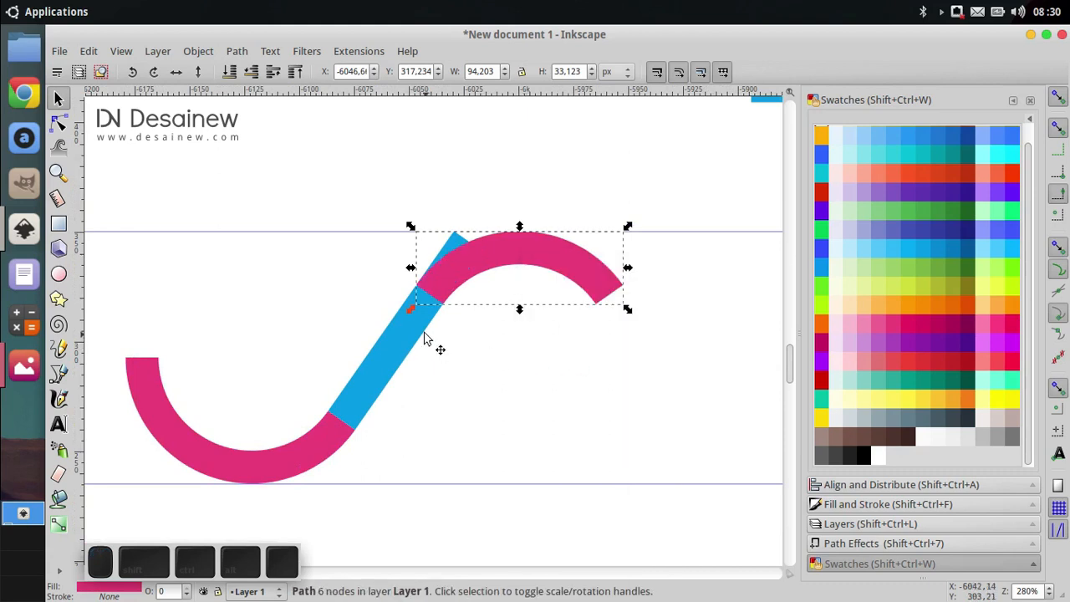
left_click(379, 360, "shift")
scroll(385, 328, "down", 2, "ctrl")
mouse_move(424, 288)
left_mouse_down()
mouse_move(422, 257)
mouse_move(426, 292)
left_mouse_up()
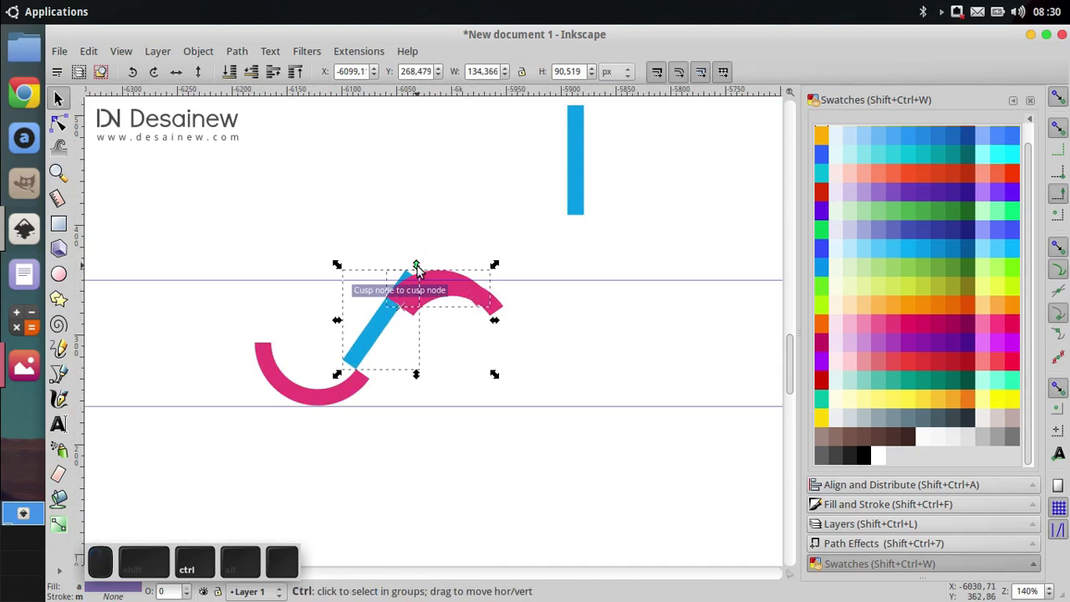
left_click(236, 51)
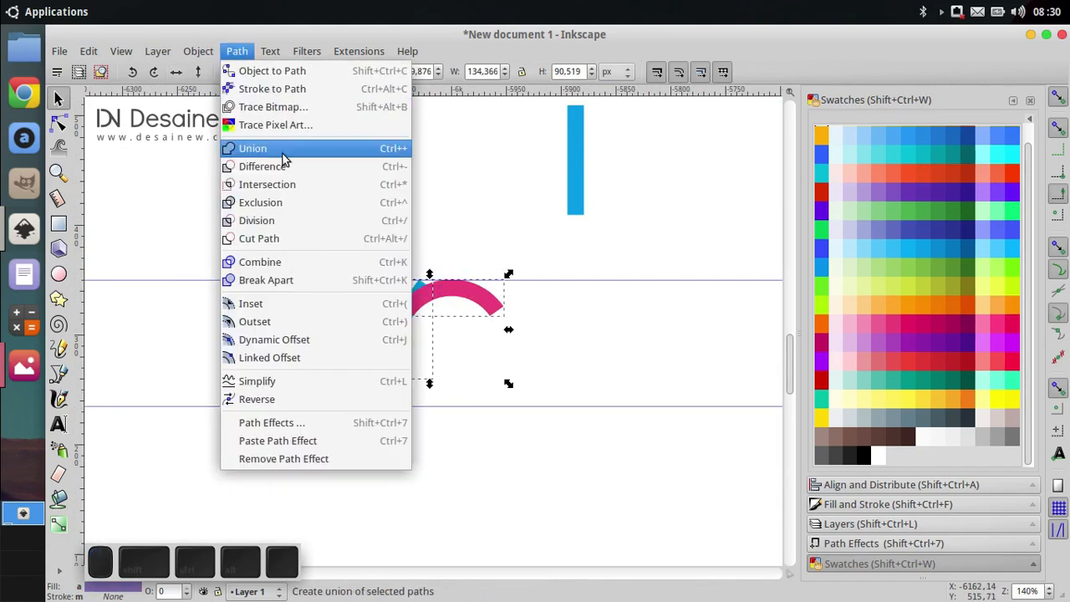
left_click(301, 220)
left_click(350, 224)
- Move the two cut-off pieces of the bar's upper end clear of the arc and delete them
scroll(385, 292, "up", 1, "ctrl")
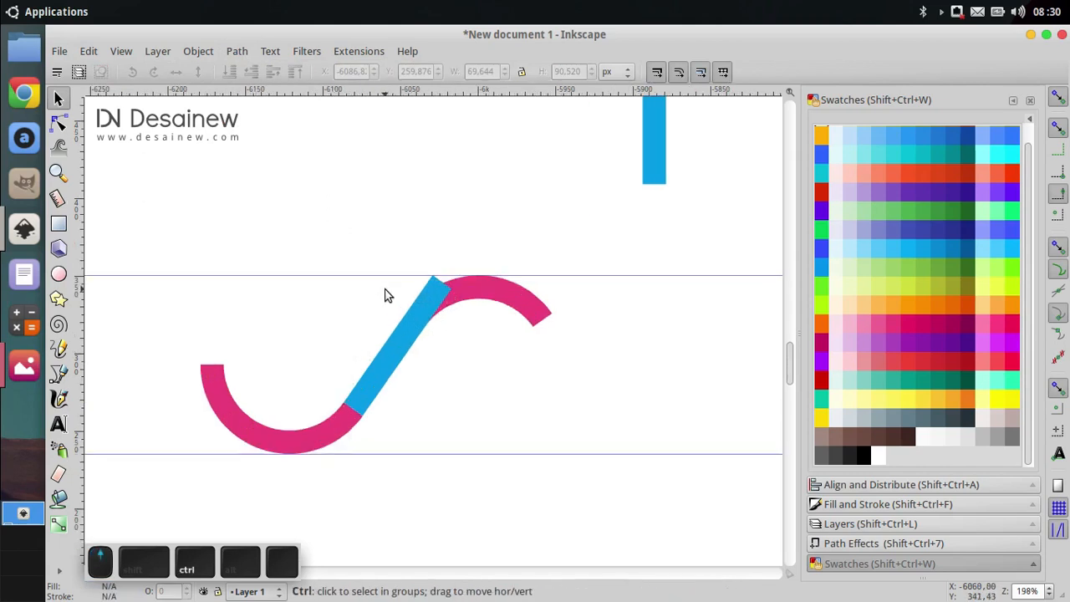
left_click_drag(361, 183, 423, 206)
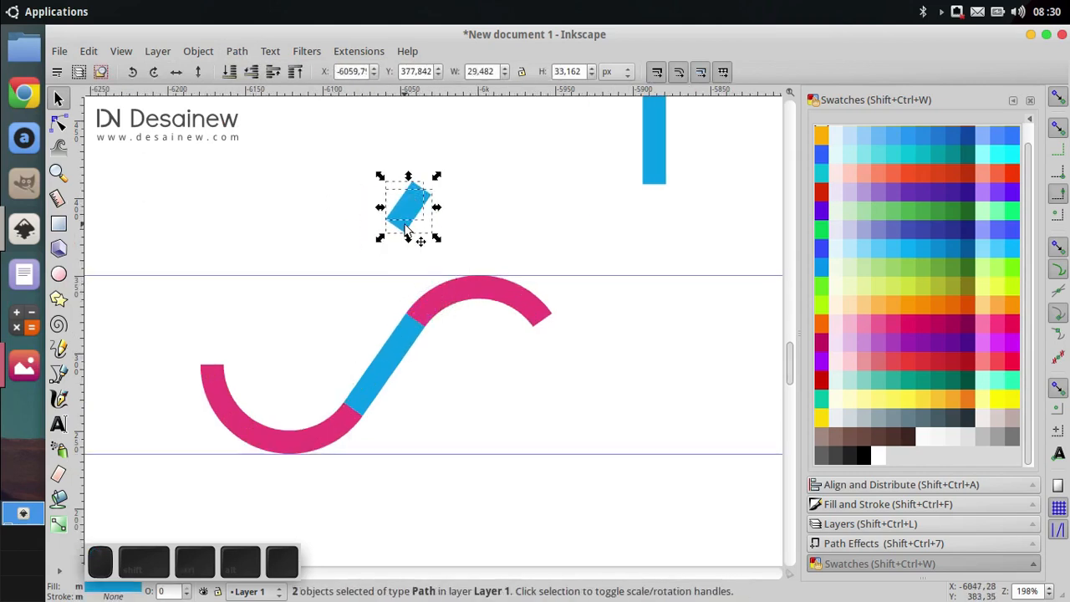
key("Delete")
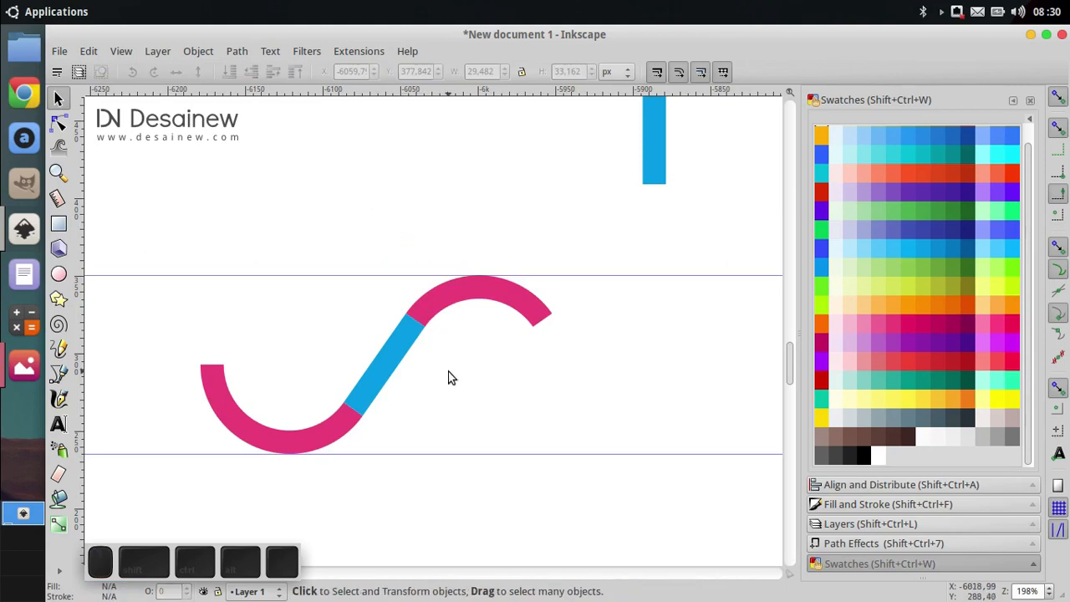
mouse_move(433, 382)
left_mouse_down()
mouse_move(414, 343)
mouse_move(445, 375)
left_mouse_up()
scroll(382, 368, "down", 2, "ctrl")
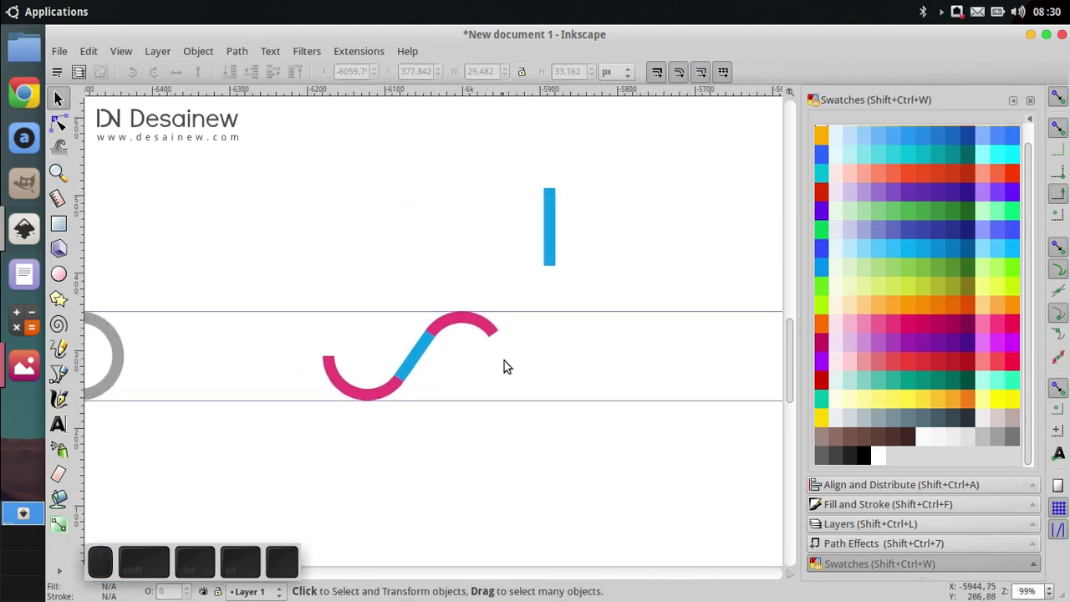
scroll(404, 353, "up", 1, "ctrl")
left_click_drag(403, 348, 387, 348)
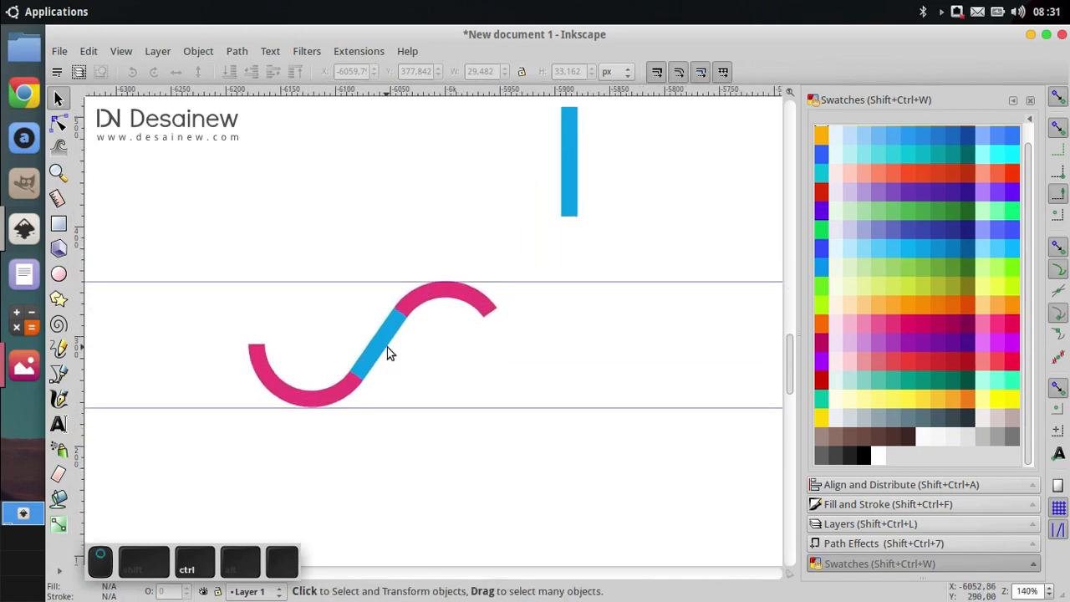
scroll(377, 354, "up", 2, "ctrl")
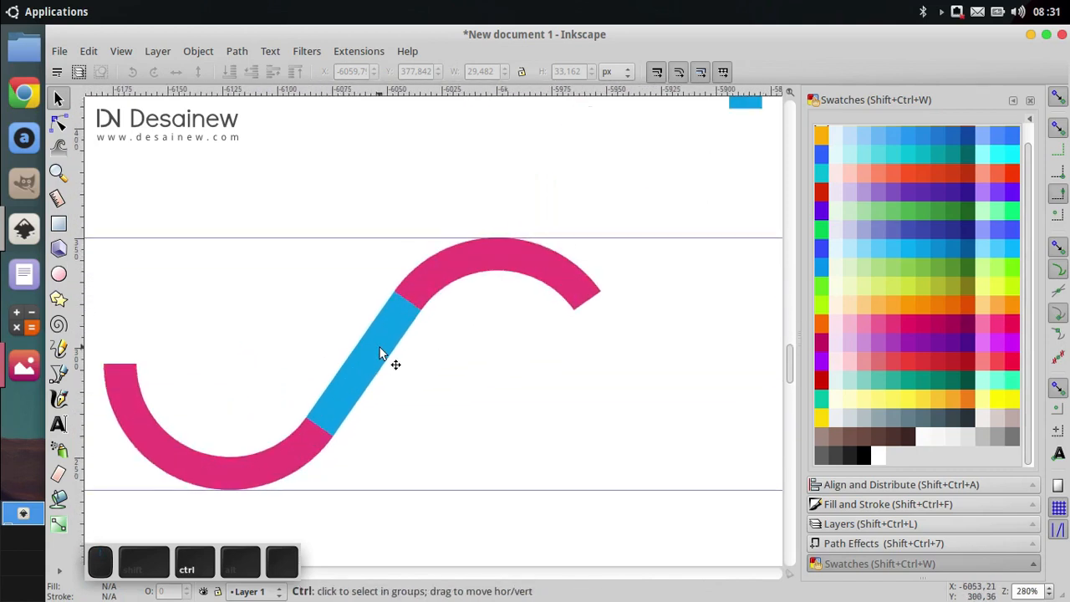
- Group the slanted blue bar with the upper pink arc
left_click(381, 351, "ctrl")
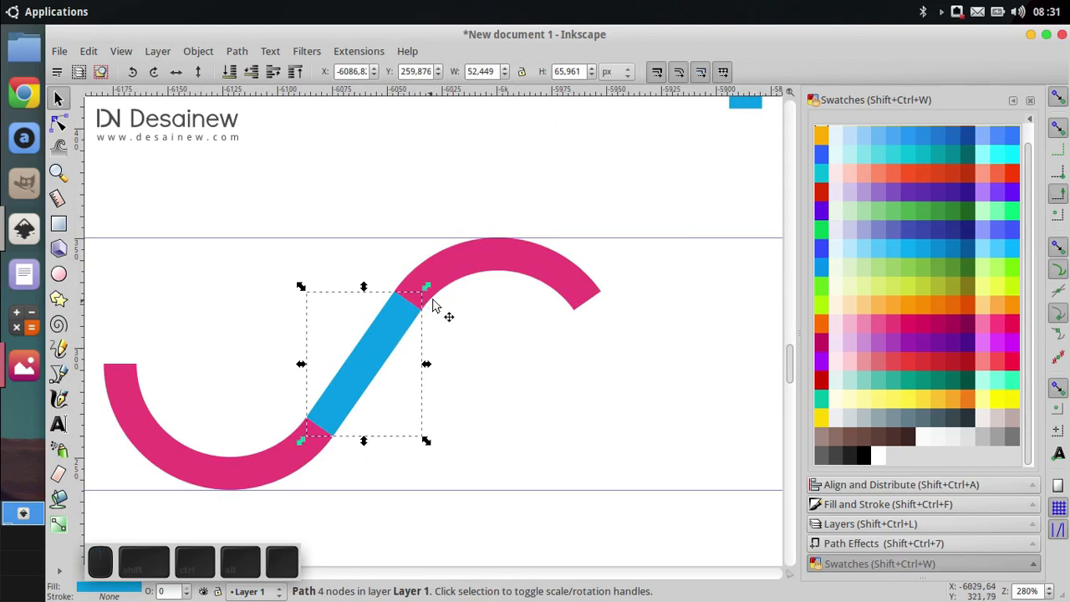
left_click(515, 263, "shift")
scroll(339, 337, "down", 2, "ctrl")
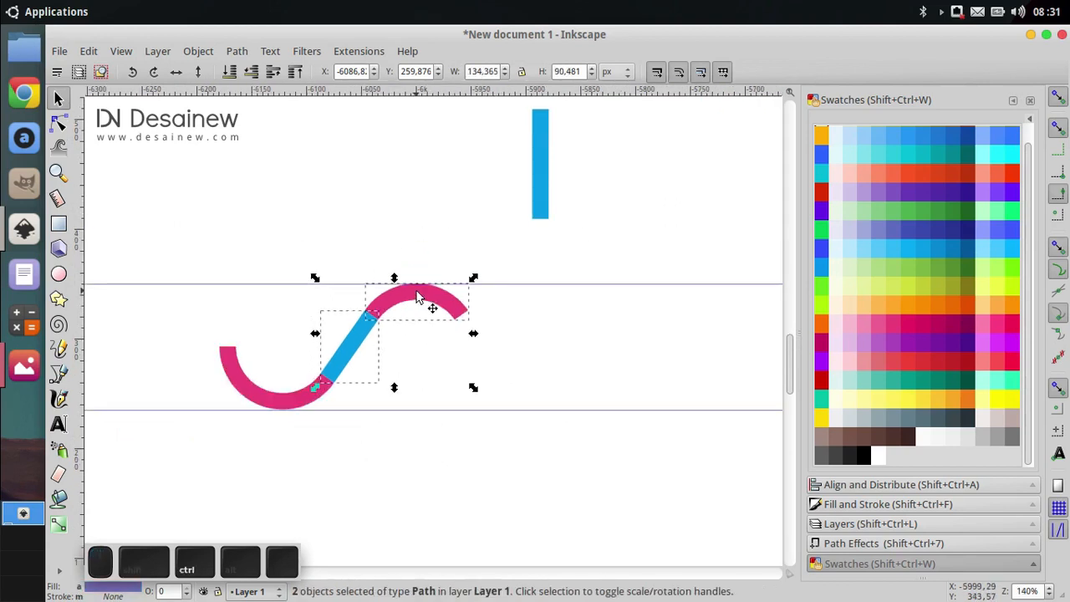
left_click_drag(424, 298, 470, 274)
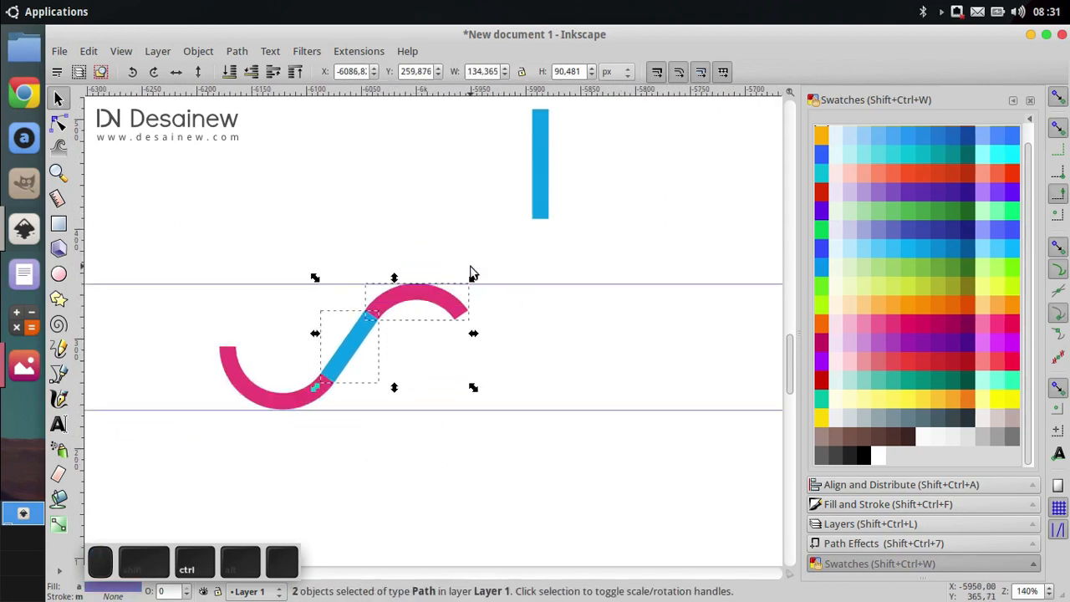
left_click_drag(373, 351, 341, 369)
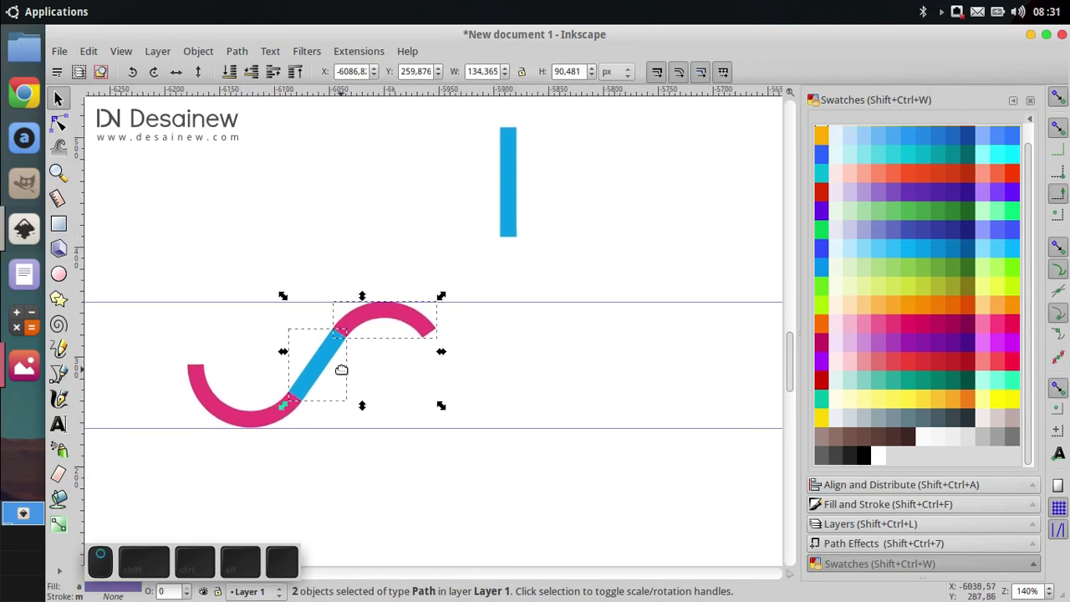
left_click(199, 52)
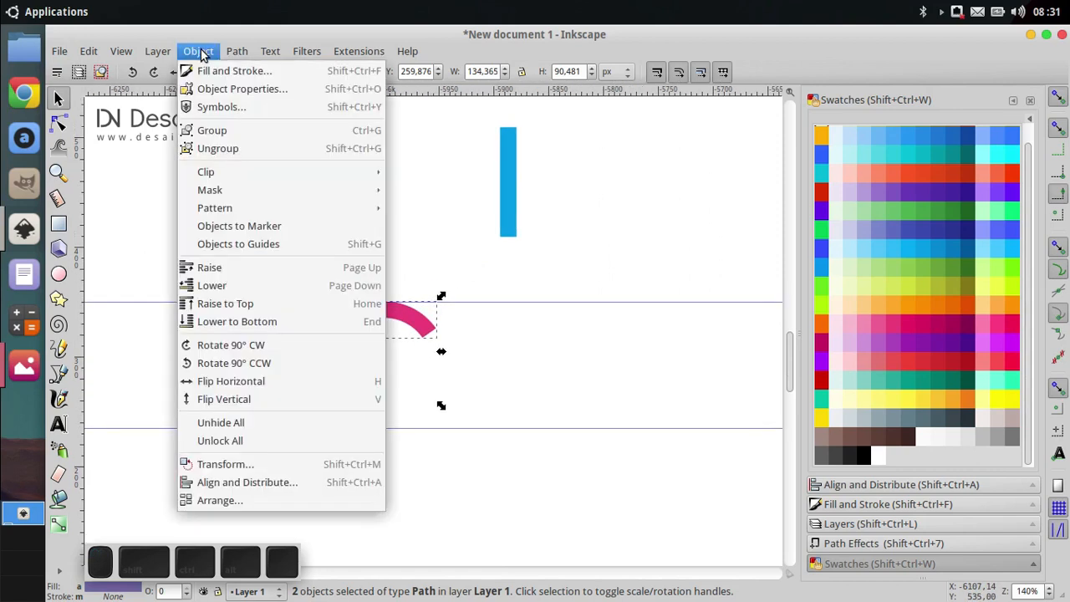
left_click(241, 132)
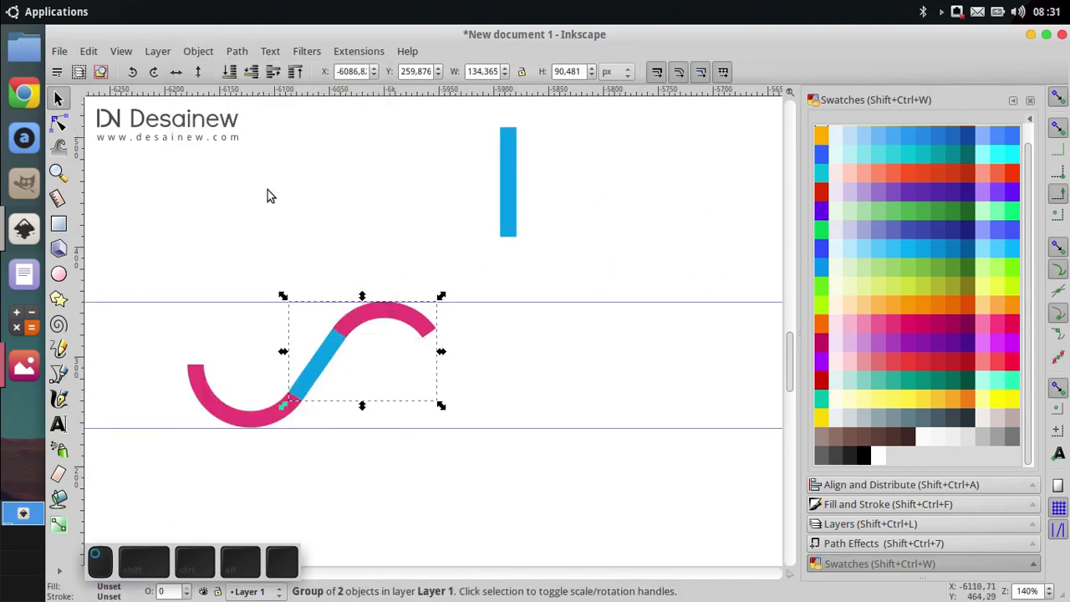
- Duplicate the bar-and-arc group, flip the copy vertically and snap its bar to the right end of the upper arc
right_click(322, 358)
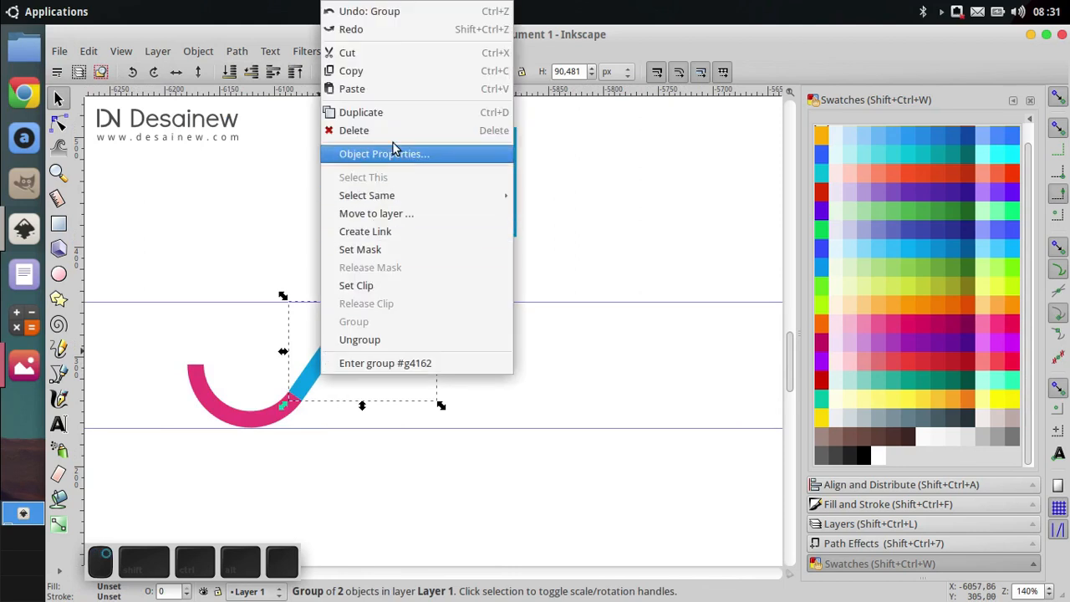
left_click(403, 115)
left_click_drag(412, 347, 339, 342)
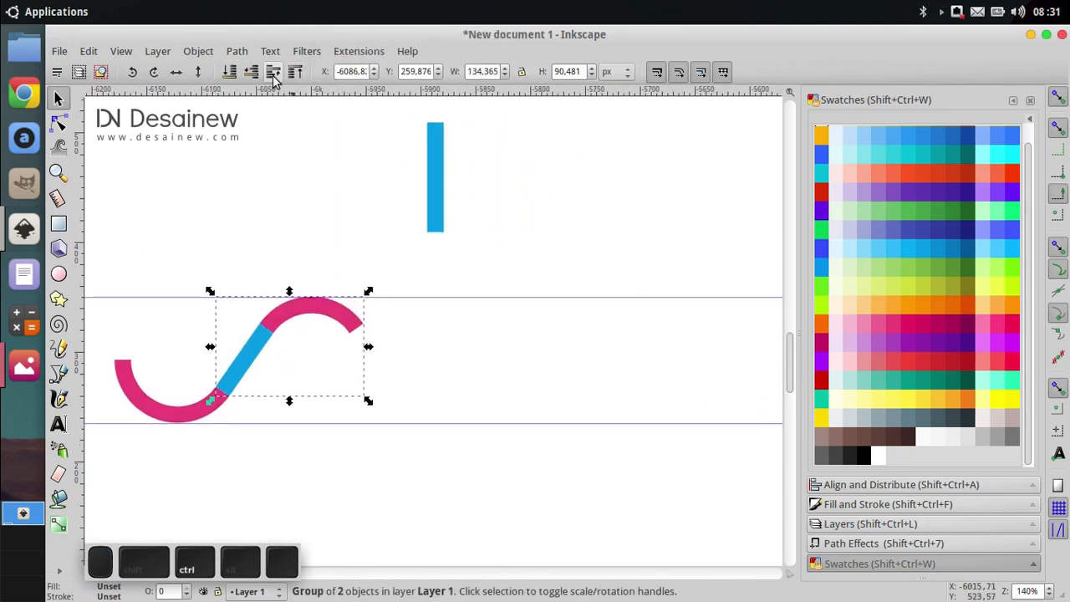
left_click(198, 72)
scroll(235, 315, "up", 1, "ctrl")
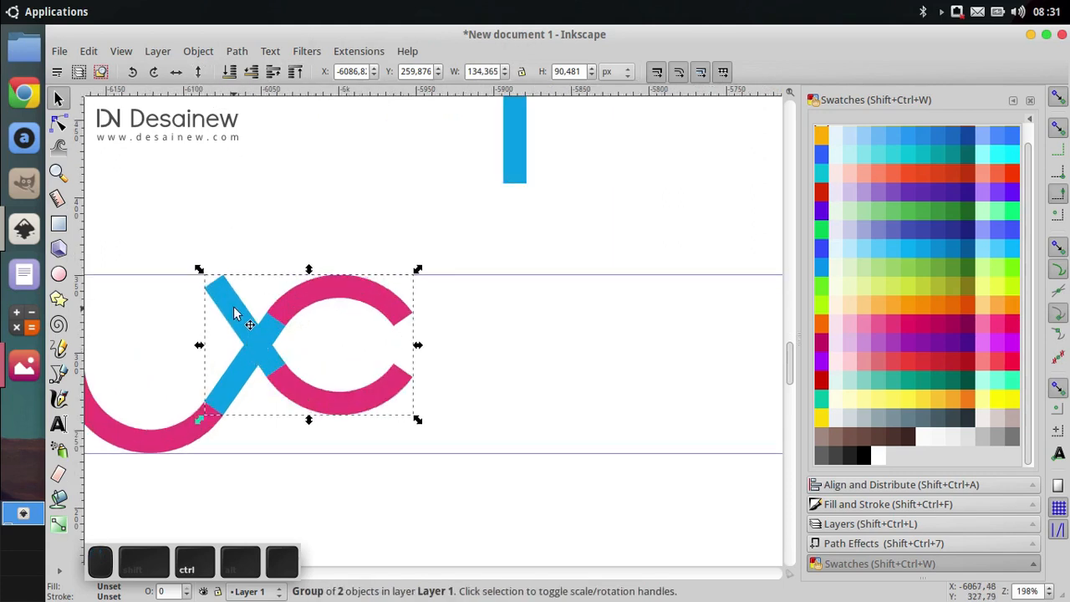
left_click_drag(219, 296, 412, 338)
- Duplicate the flipped group, flip the copy vertically and snap its bar to the right end of the second lower arc
scroll(312, 334, "down", 2, "ctrl")
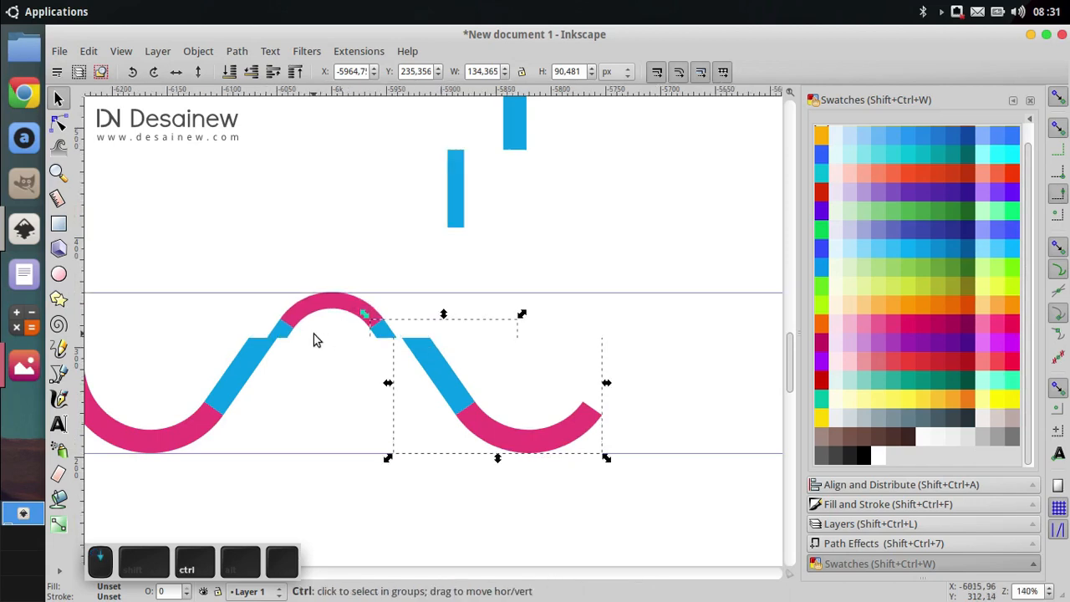
left_click_drag(316, 366, 236, 357)
key("ctrl+d")
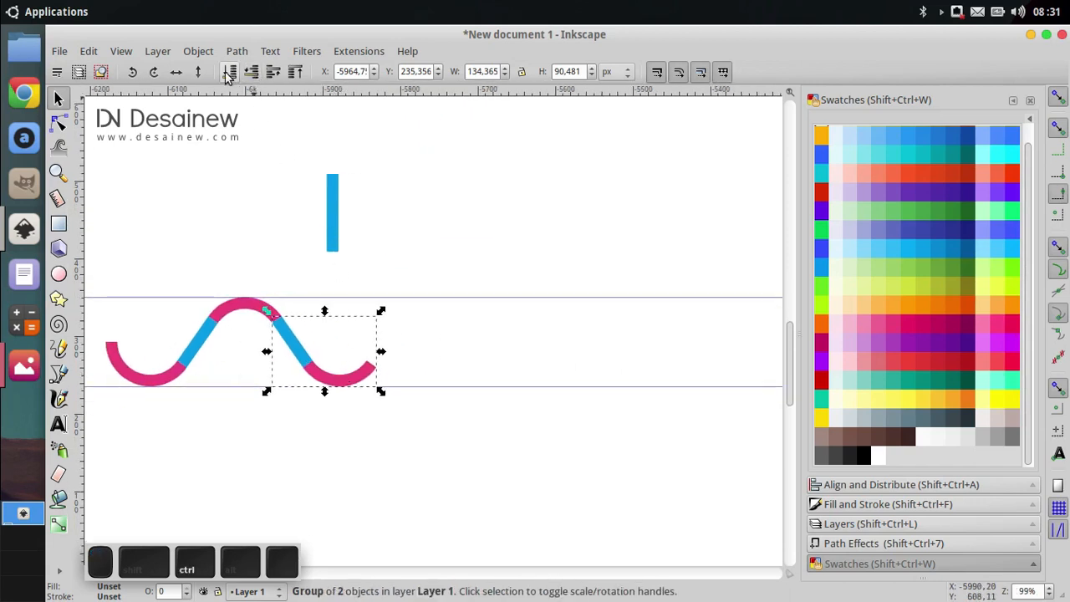
left_click(197, 75)
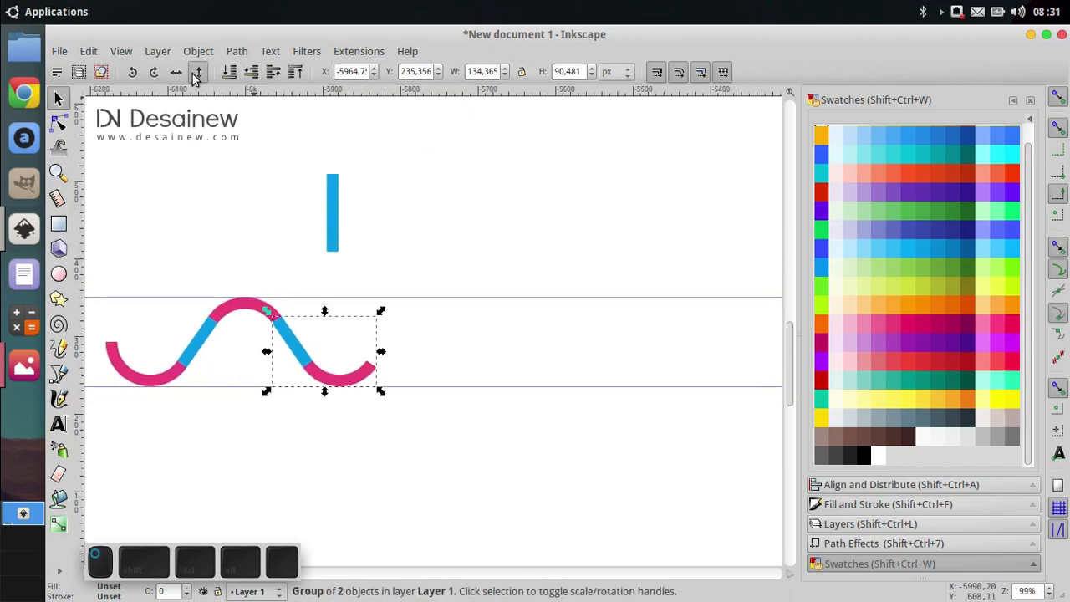
left_click_drag(283, 371, 386, 347)
- Add another vertically flipped copy of the last group, snapping its bar to the right end of the second upper arc
left_click_drag(384, 348, 303, 357)
left_click_drag(424, 374, 444, 365)
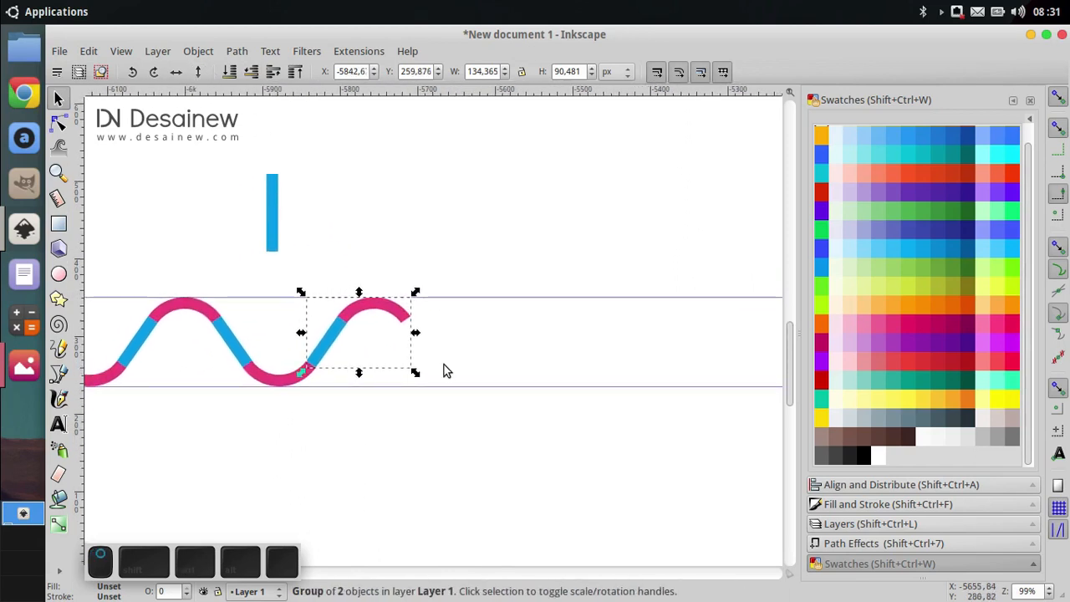
key("ctrl+d")
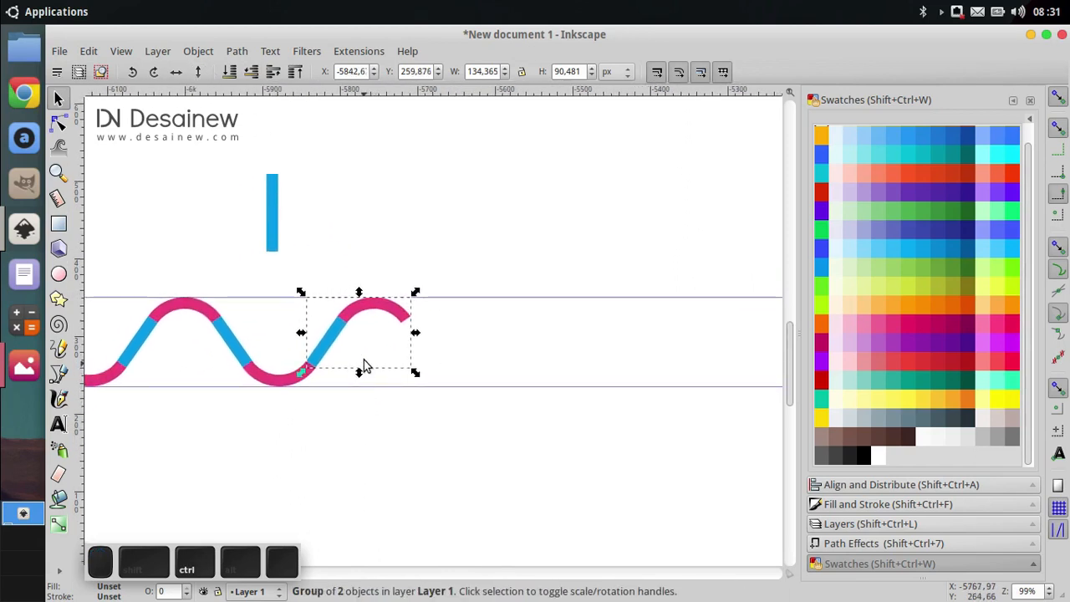
left_click(199, 72)
left_click_drag(314, 313, 420, 340)
- Duplicate the last group, flip the copy vertically and snap its bar to the right end of the third lower arc
scroll(463, 358, "down", 1)
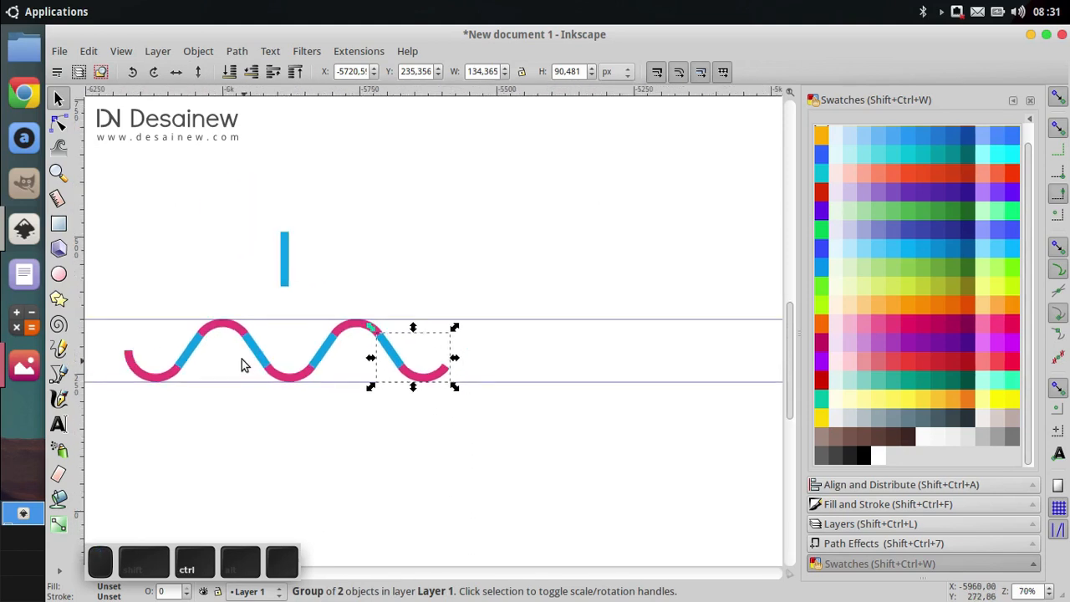
key("ctrl")
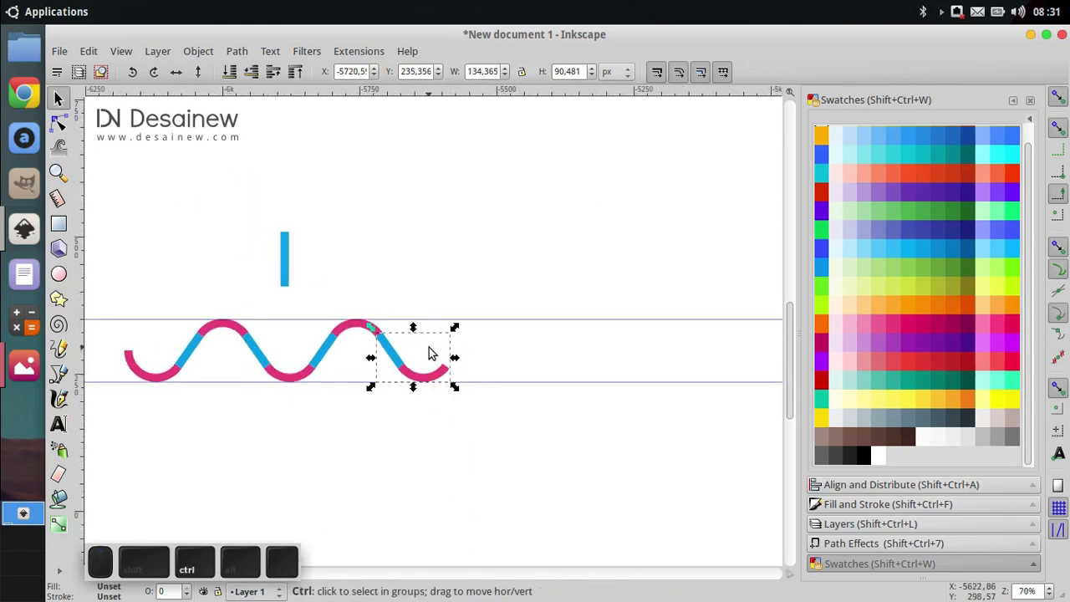
key("ctrl+d")
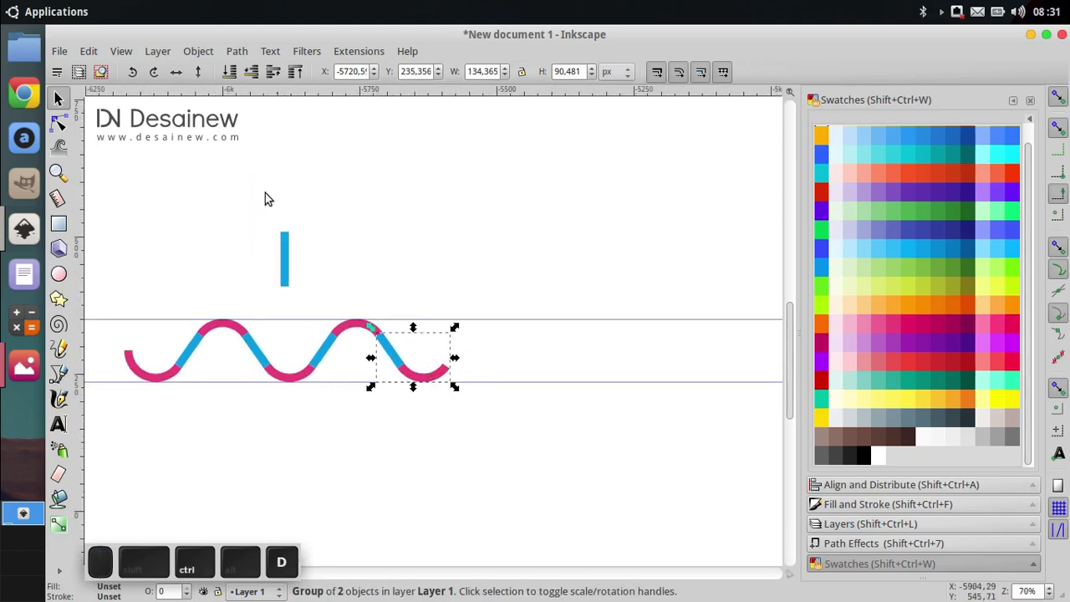
left_click(201, 74)
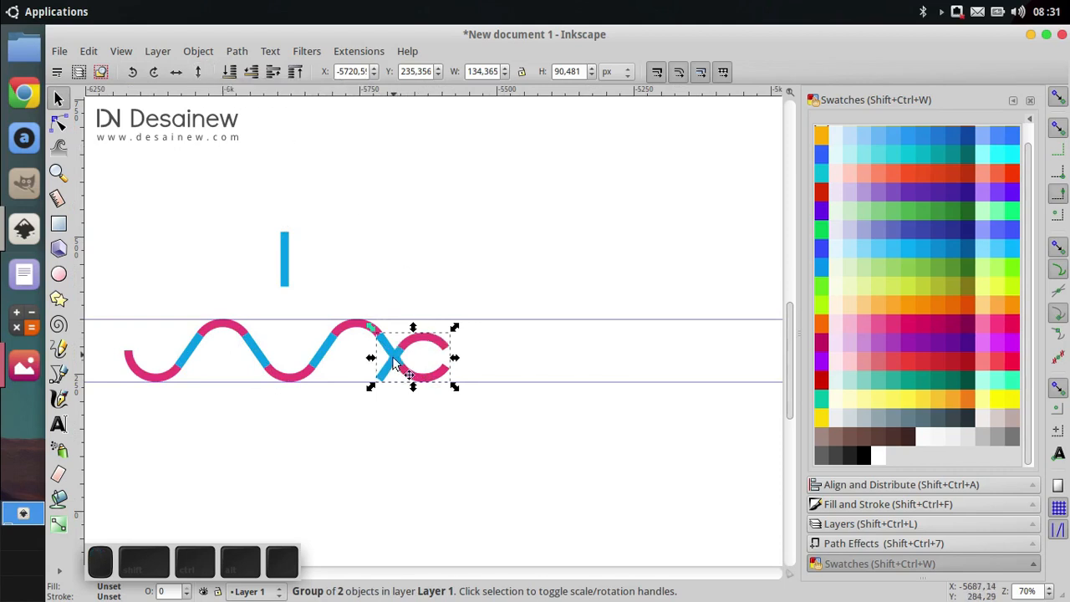
scroll(395, 360, "up", 1)
mouse_move(407, 378)
left_mouse_down()
mouse_move(483, 361)
mouse_move(486, 346)
mouse_move(418, 386)
left_mouse_up()
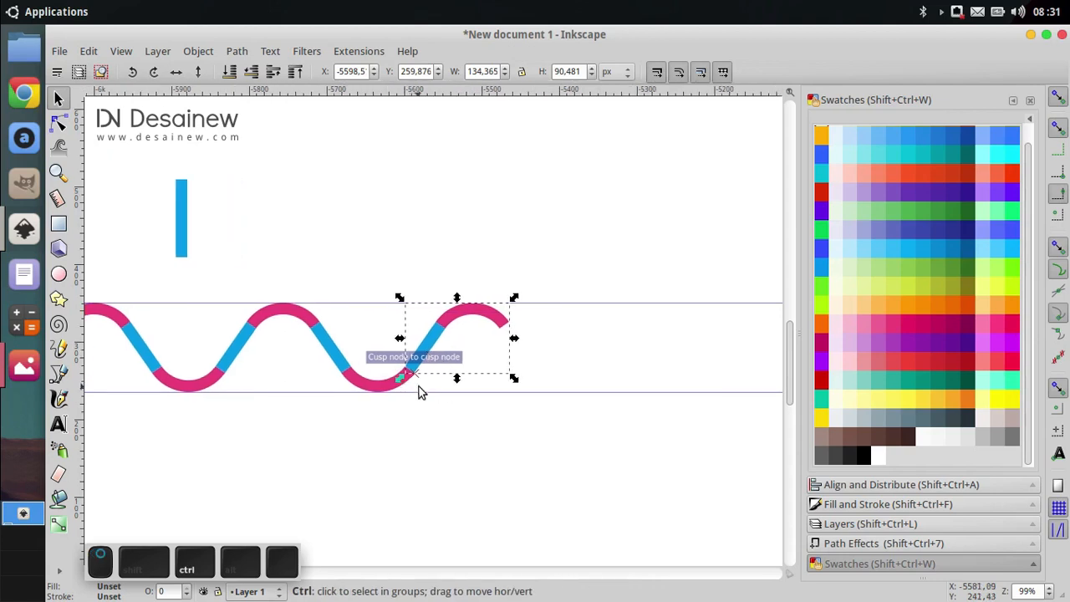
- Duplicate the newest group, flip the copy vertically and snap its bar to the right end of the third upper arc
key("ctrl+d")
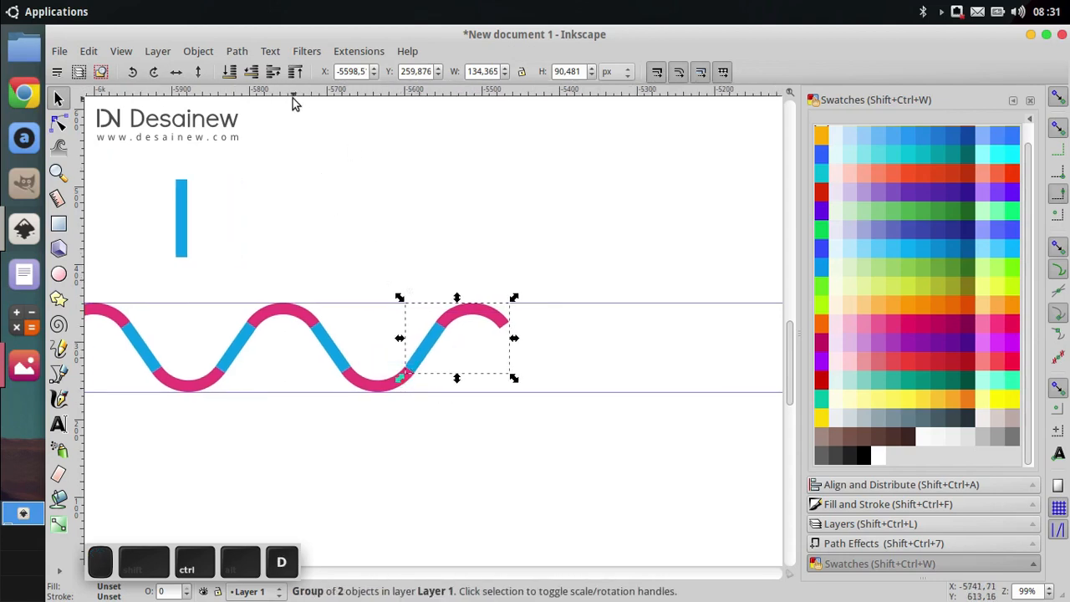
left_click(196, 71)
scroll(512, 355, "up", 2)
left_click_drag(432, 322, 295, 291)
left_click_drag(184, 242, 372, 282)
- Select the whole wavy line and ungroup all its bar-and-arc groups
scroll(372, 330, "down", 3)
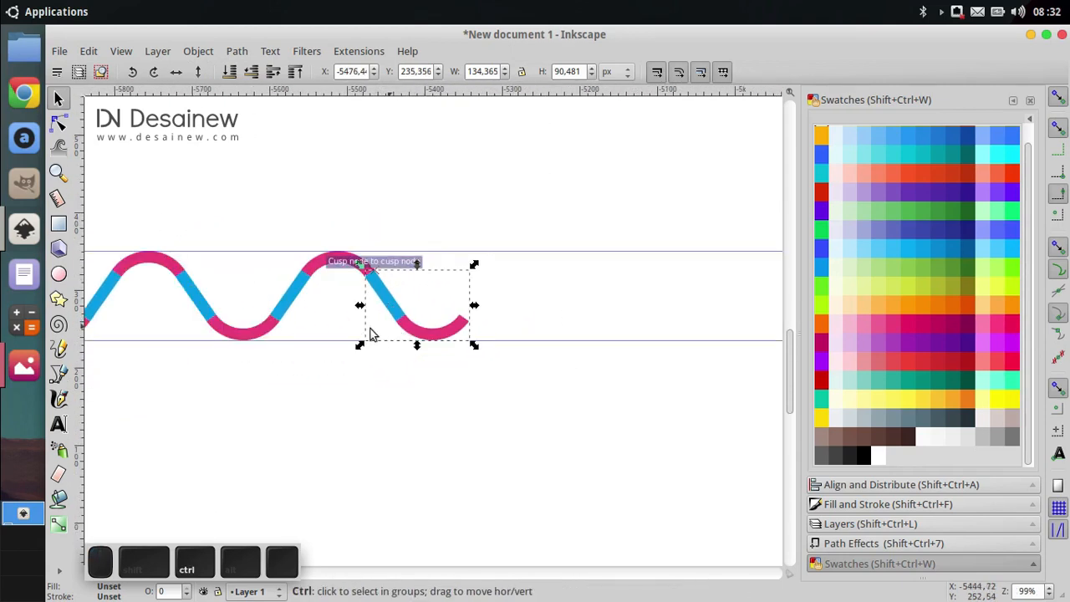
scroll(401, 315, "down", 1, "ctrl")
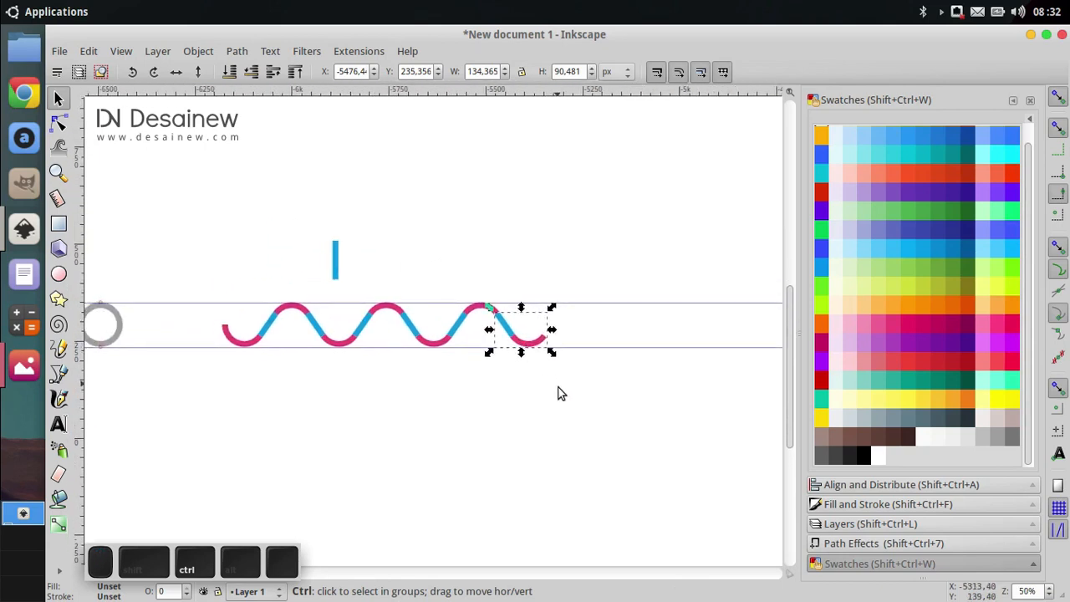
left_click_drag(676, 447, 208, 290)
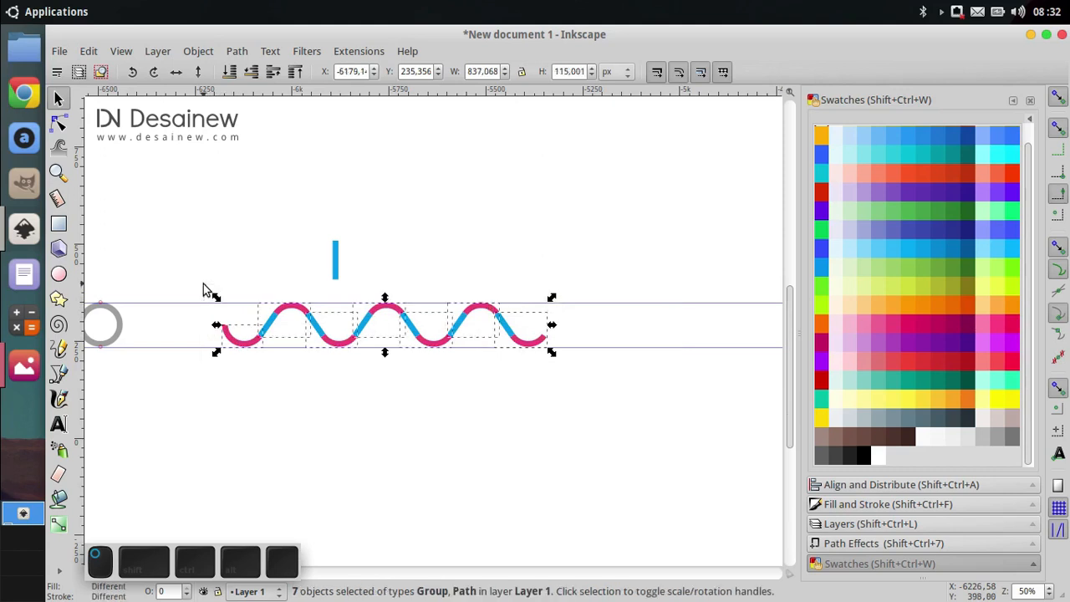
left_click(201, 52)
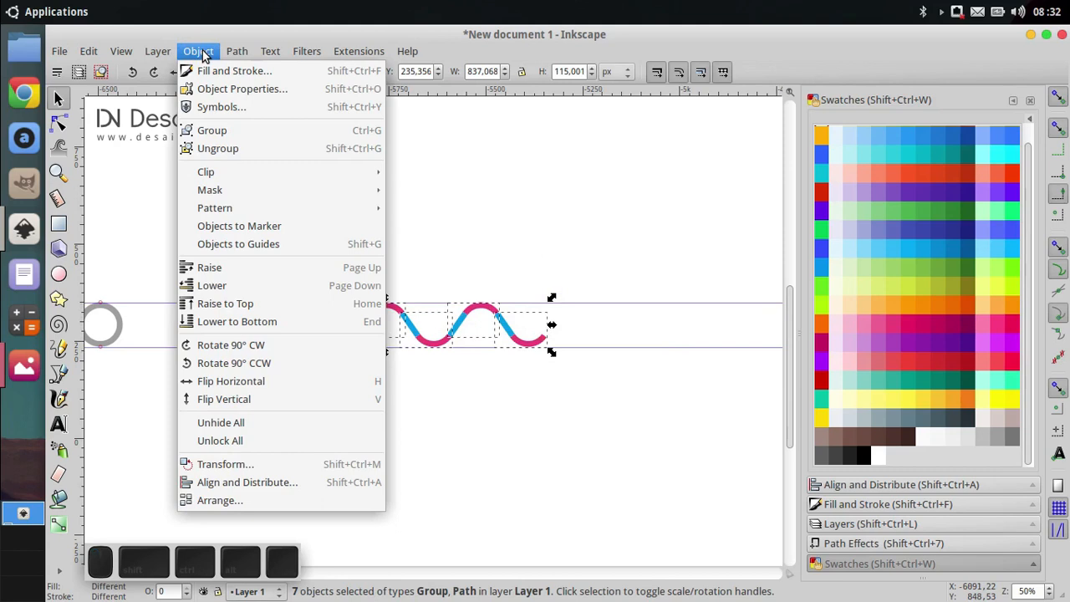
left_click(284, 148)
left_click(554, 216)
left_click_drag(422, 320, 466, 288)
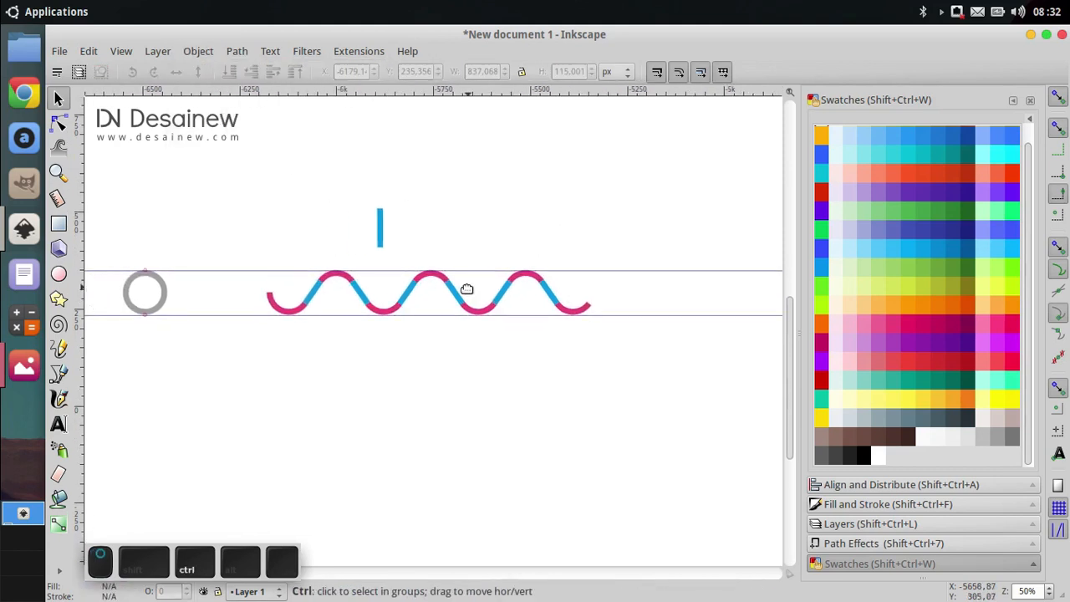
- Delete the short lower arc at the right end of the wavy line
scroll(573, 326, "up", 3)
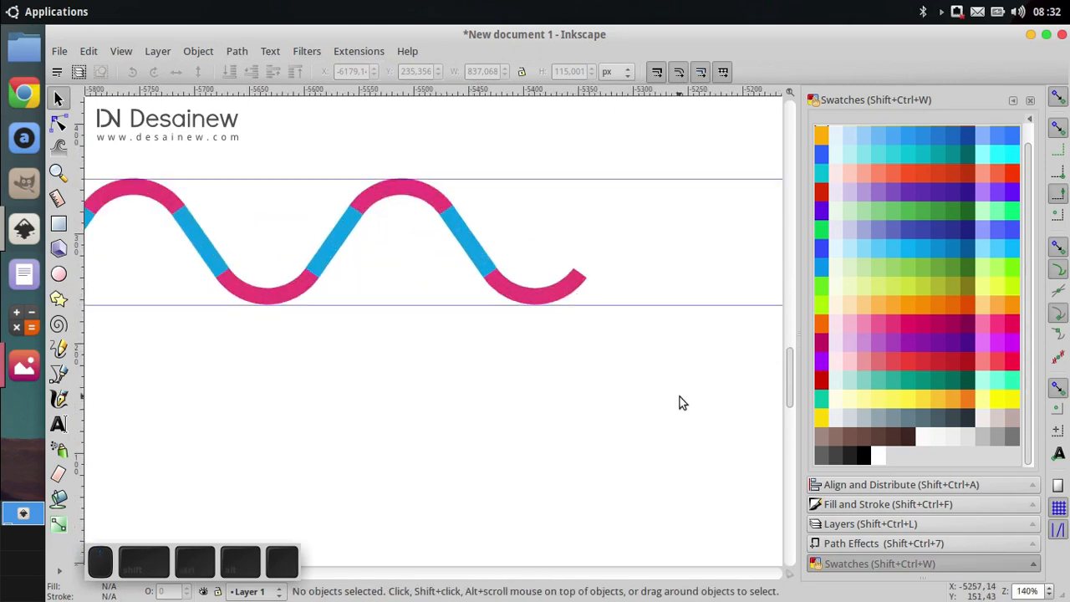
left_click_drag(525, 299, 542, 351)
key("Delete")
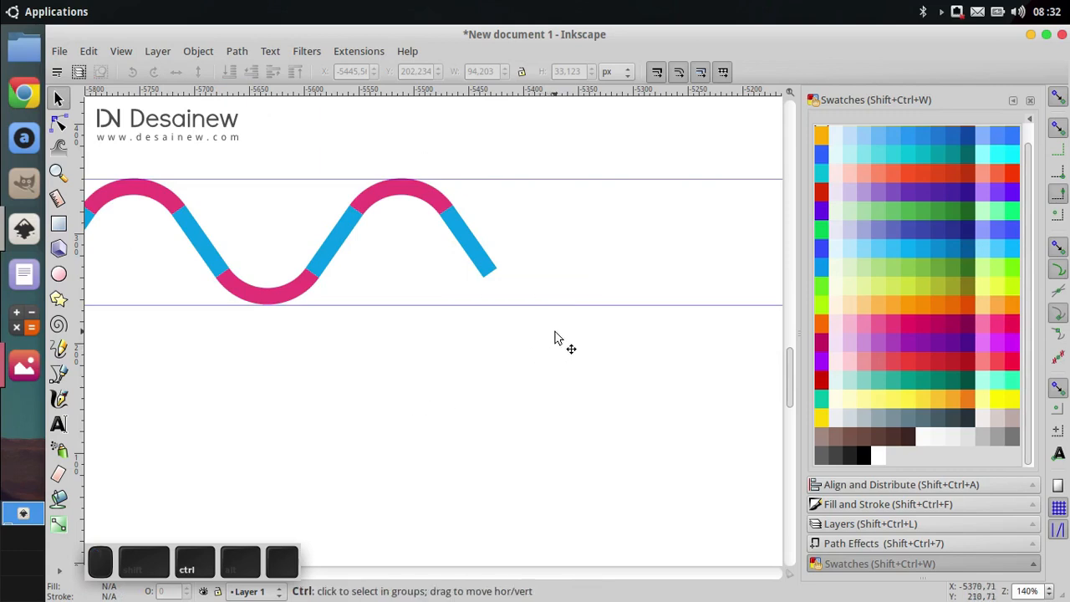
- Duplicate the wave's first long arc, flip the copy horizontally and snap it to the lower end of the last slanted bar
scroll(444, 316, "down", 3)
scroll(312, 329, "up", 1)
left_click(306, 313)
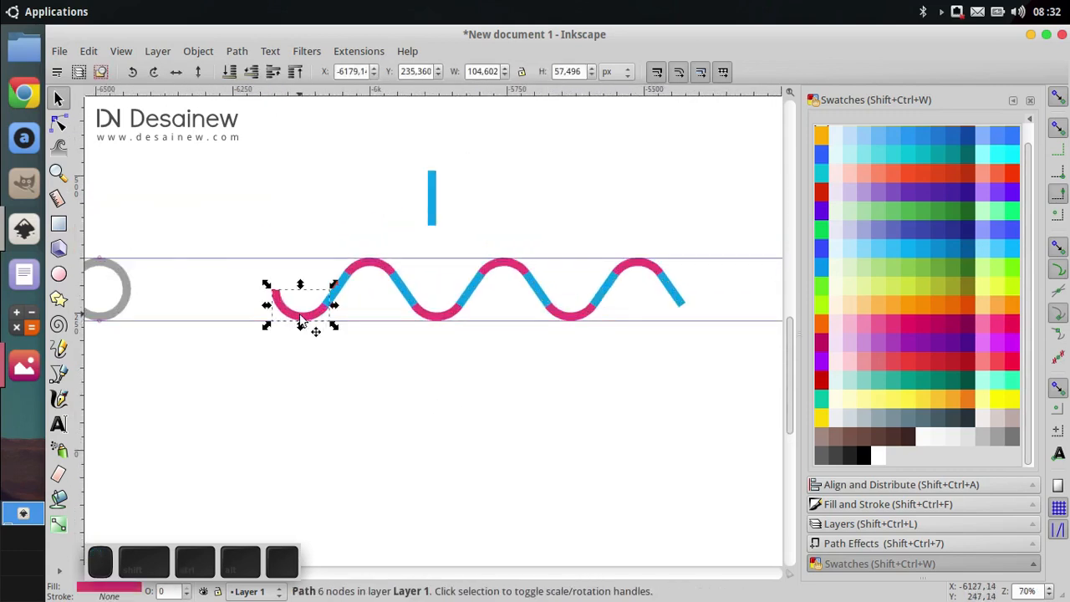
right_click(301, 319)
left_click(340, 112)
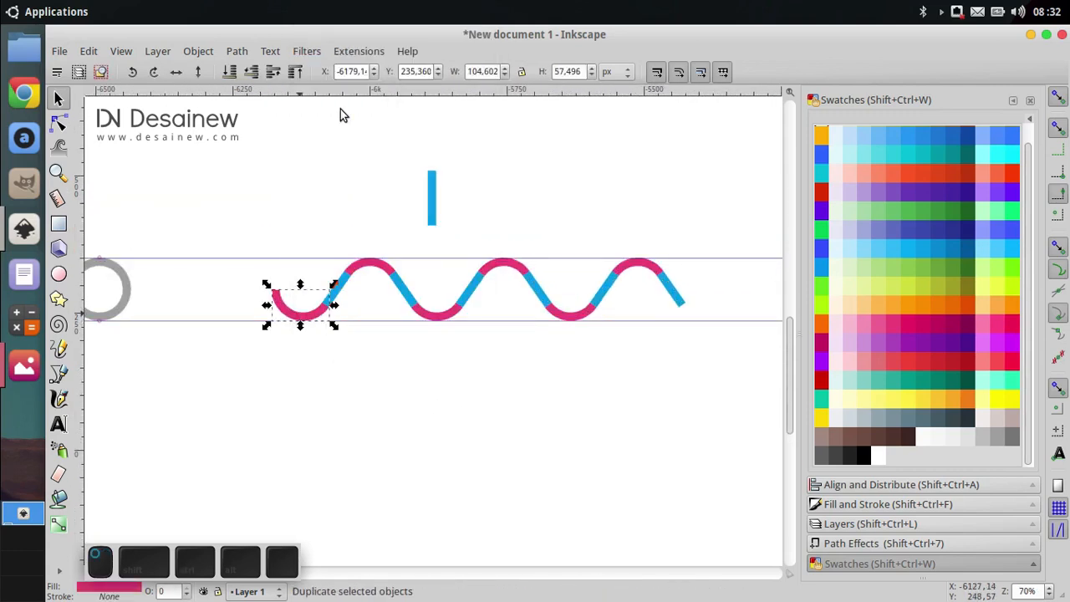
left_click_drag(282, 222, 249, 229)
left_click_drag(258, 327, 723, 322)
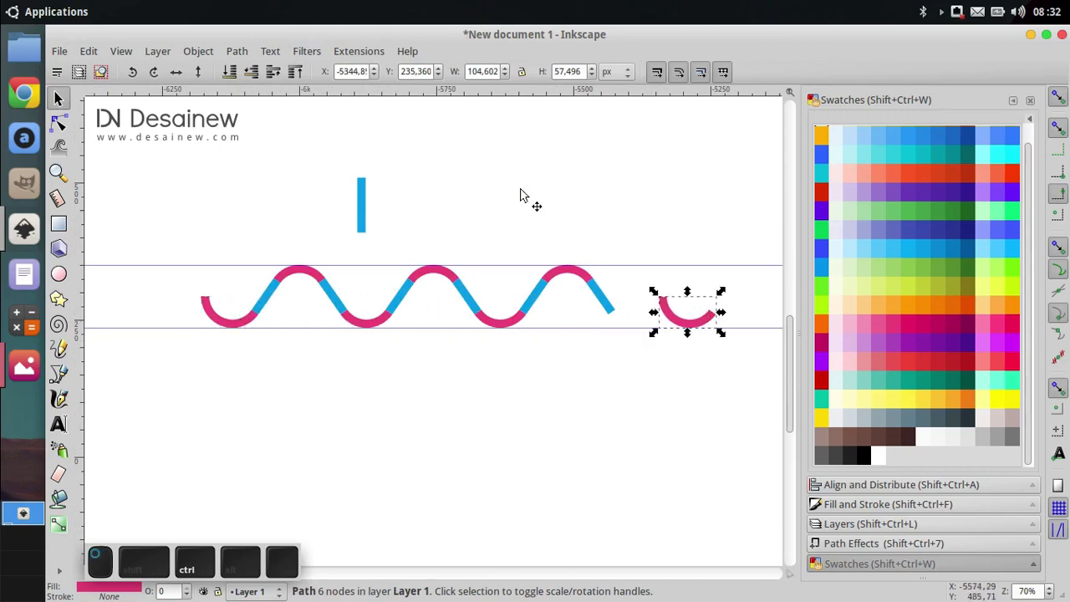
left_click(176, 73)
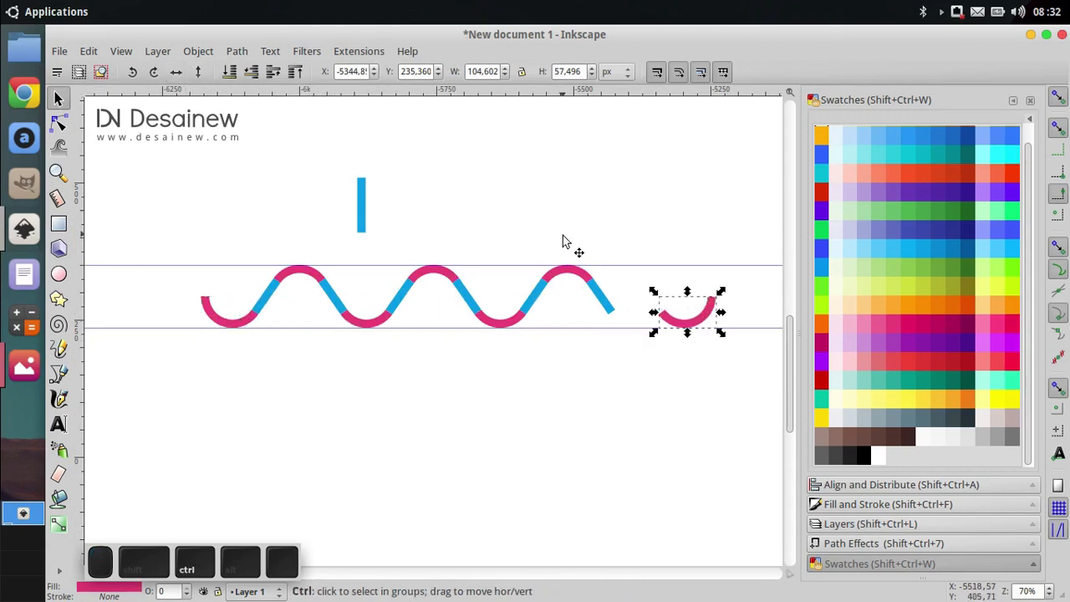
scroll(680, 377, "up", 3)
left_click_drag(553, 373, 424, 375)
scroll(545, 288, "down", 2)
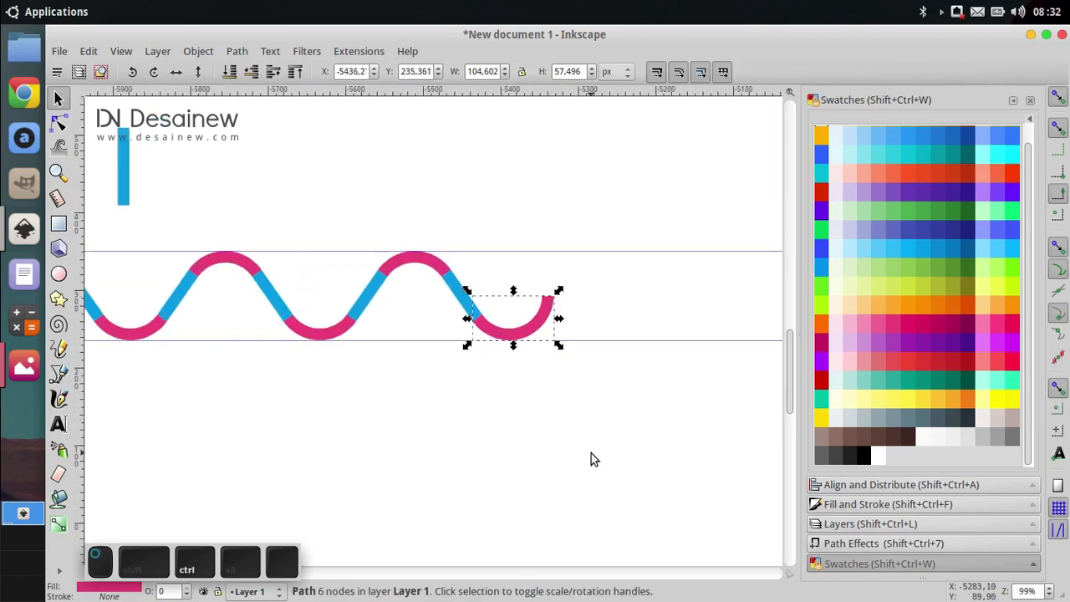
- Move the vertical blue bar onto the upright left end of the wave's first arc, snapping the bar's bottom corner to it
left_click(591, 453)
left_click_drag(304, 449, 401, 473)
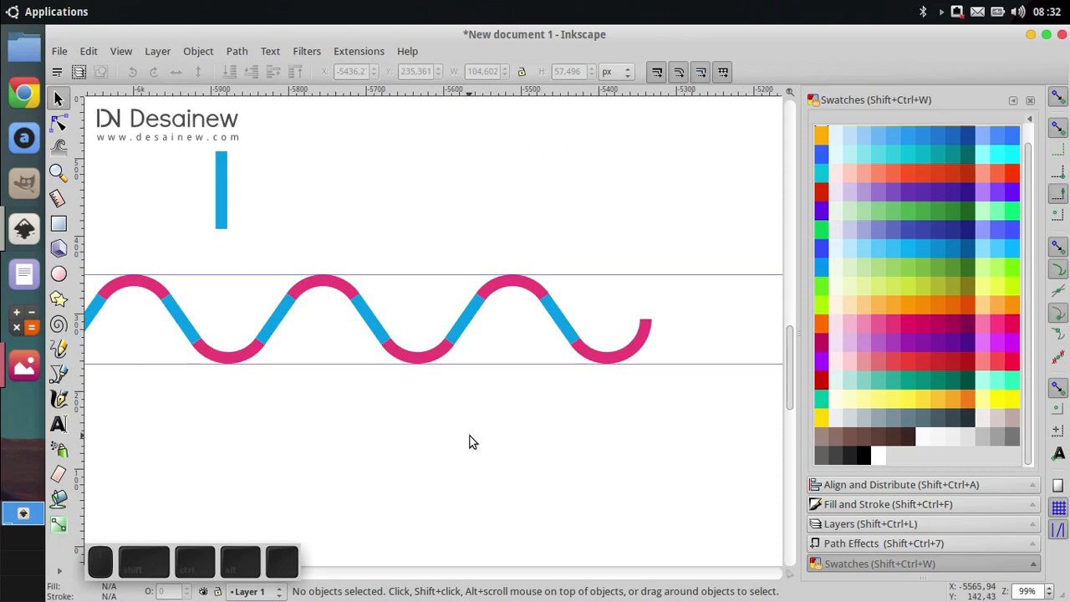
left_click_drag(469, 441, 580, 440)
left_click_drag(432, 441, 524, 456)
left_click_drag(201, 358, 302, 346)
left_click_drag(379, 249, 421, 239)
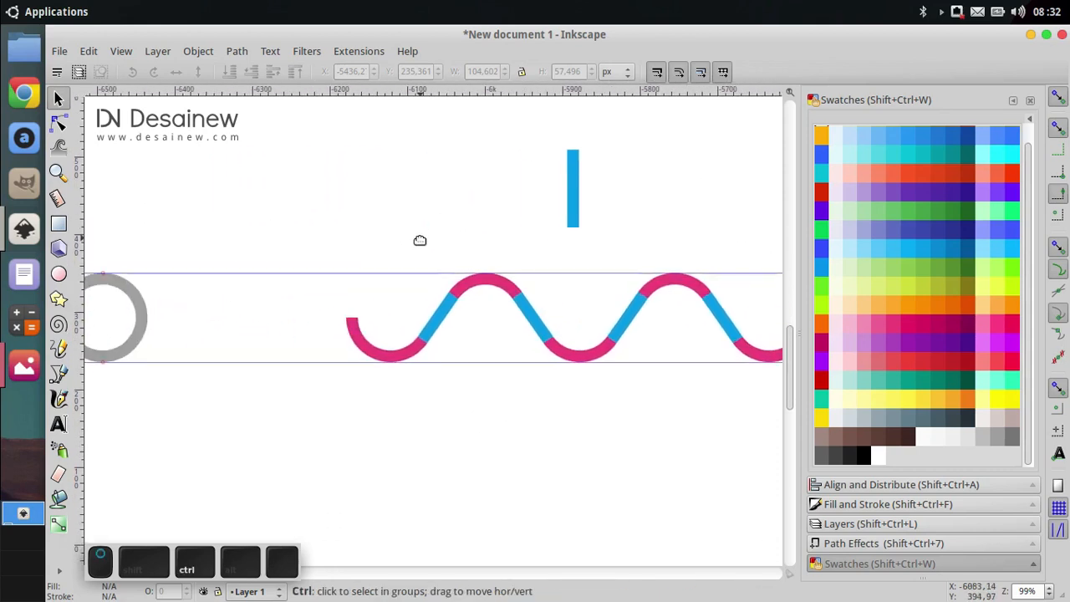
left_click_drag(576, 204, 279, 285)
scroll(564, 190, "up", 1)
left_click_drag(567, 209, 266, 364)
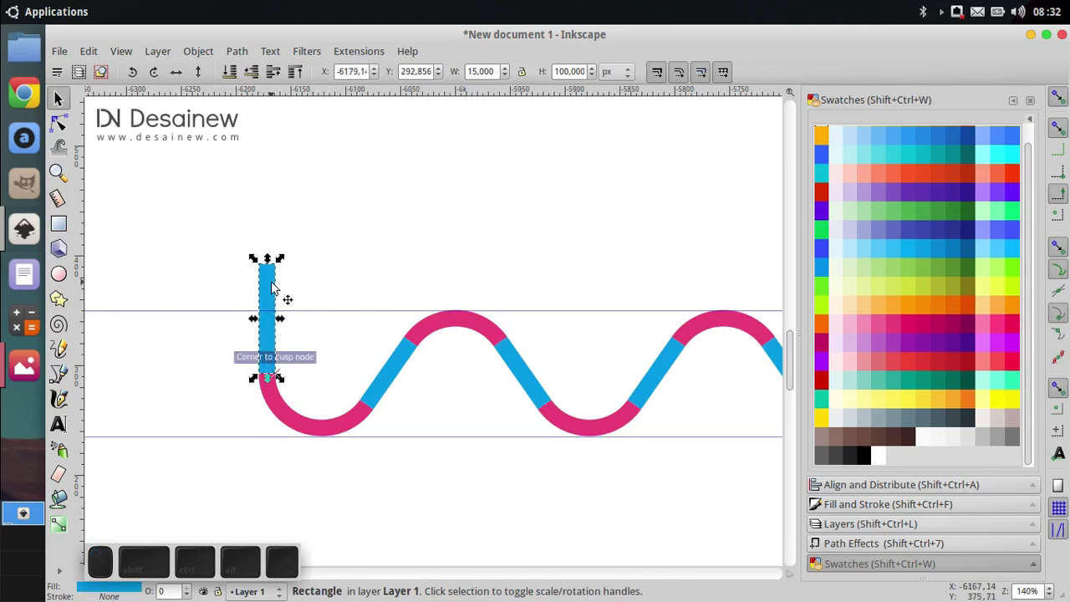
- Shorten the vertical blue bar to end at the upper guide and stack a duplicate directly on top of it
left_click_drag(272, 261, 269, 310)
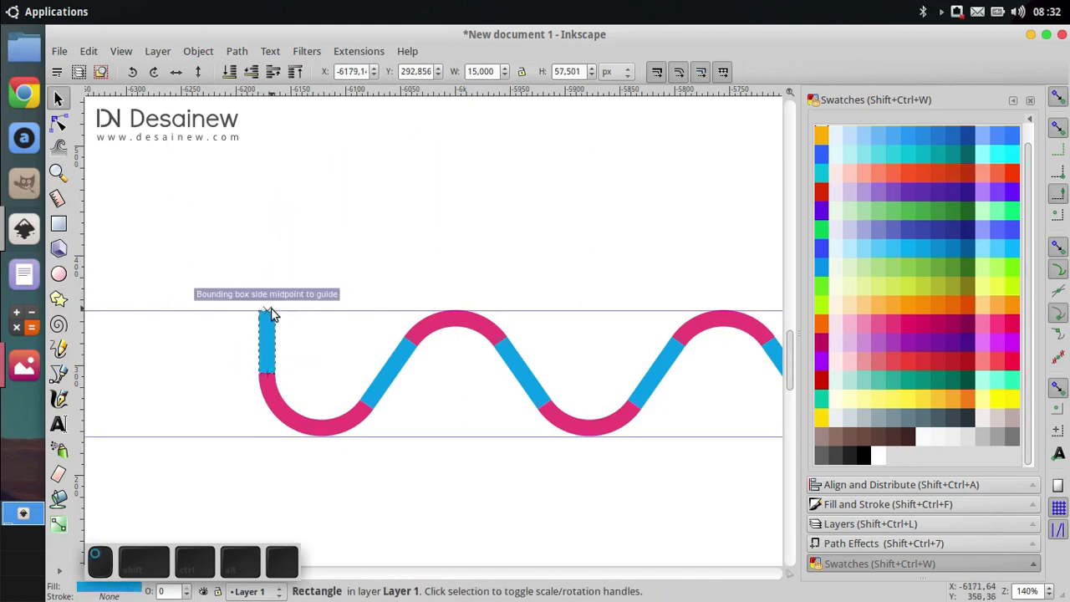
right_click(267, 341)
left_click(311, 120)
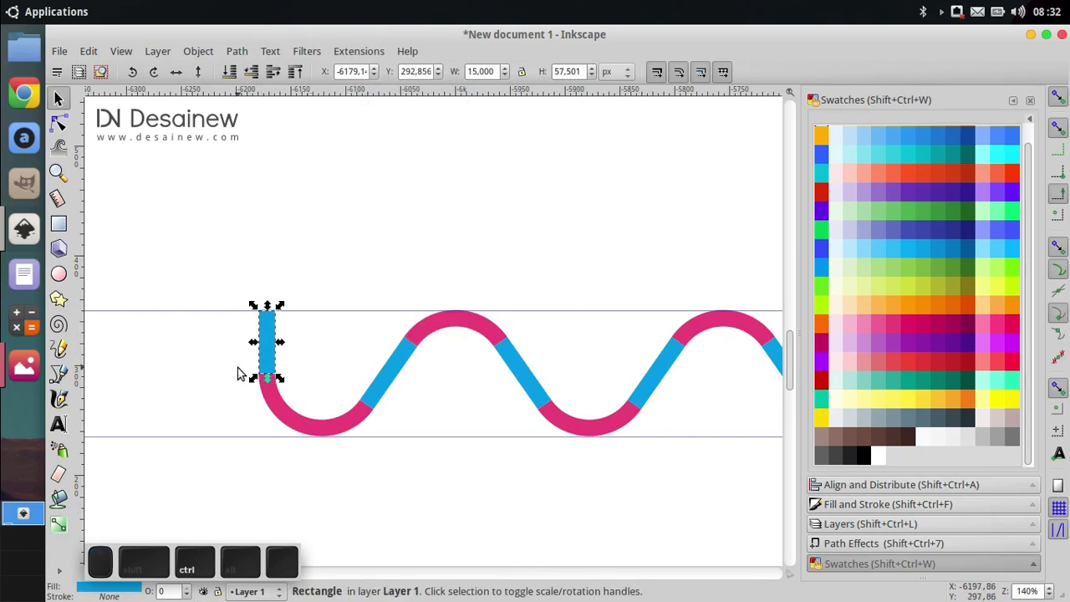
scroll(239, 370, "up", 3)
left_click_drag(292, 351, 323, 159)
- Duplicate both stacked bars and snap the copy to the upright right end of the wave's last arc, extending downward
scroll(259, 310, "down", 4)
left_click_drag(113, 228, 218, 385)
left_click_drag(176, 370, 141, 364)
scroll(138, 356, "down", 2)
key("ctrl+d")
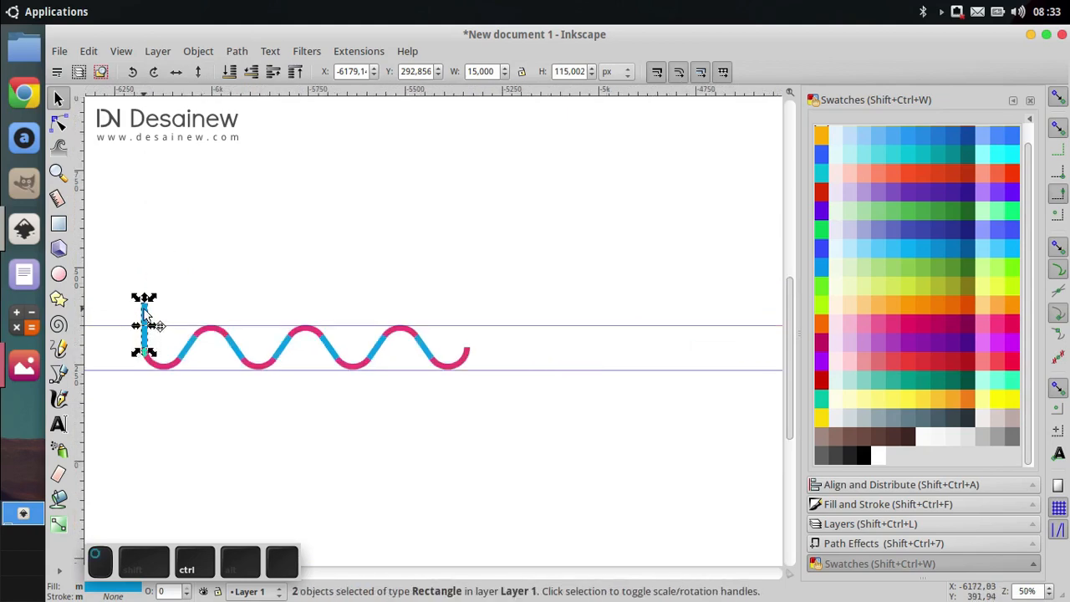
left_click_drag(146, 312, 492, 307)
scroll(433, 395, "up", 2)
left_click(567, 430)
scroll(597, 367, "down", 2)
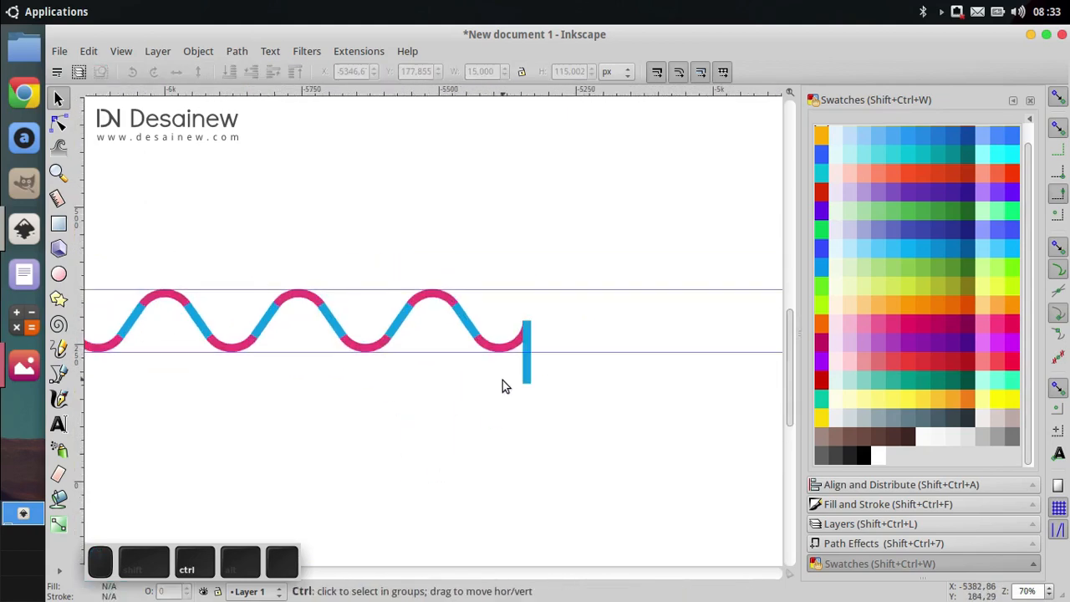
- Examine the grey circle beside the wave and compare it with the wave's first arcs
left_click_drag(305, 401, 402, 419)
scroll(182, 340, "up", 3)
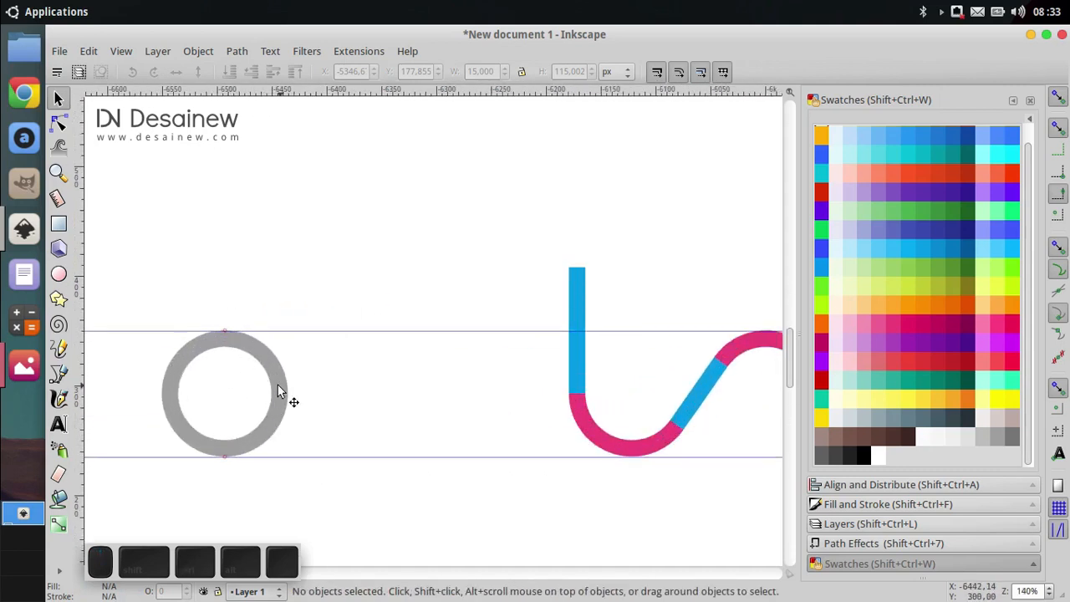
left_click(278, 391)
scroll(200, 398, "down", 2)
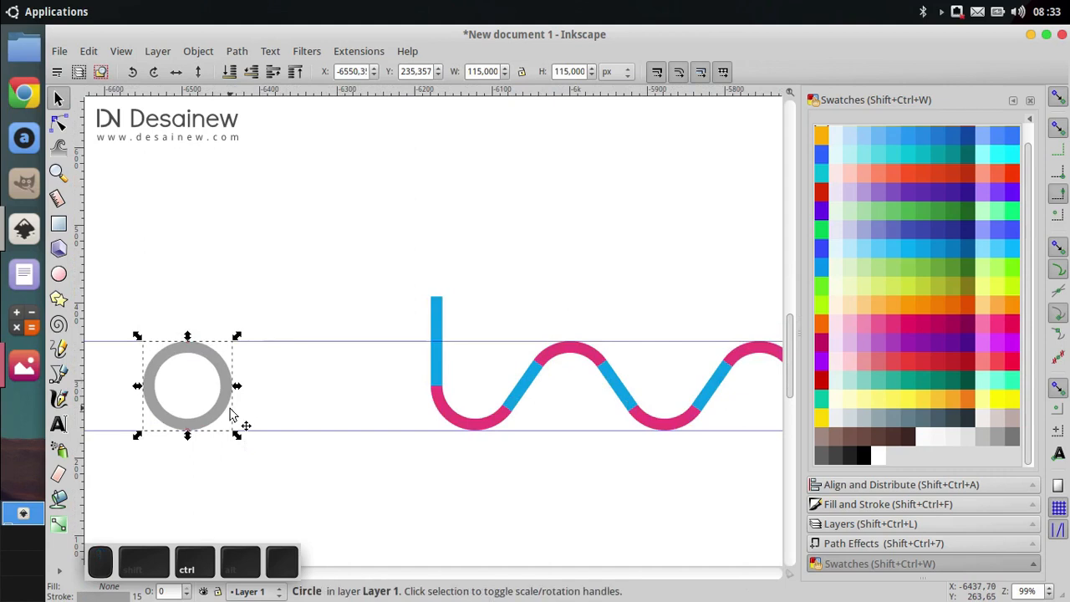
left_click_drag(222, 412, 230, 404)
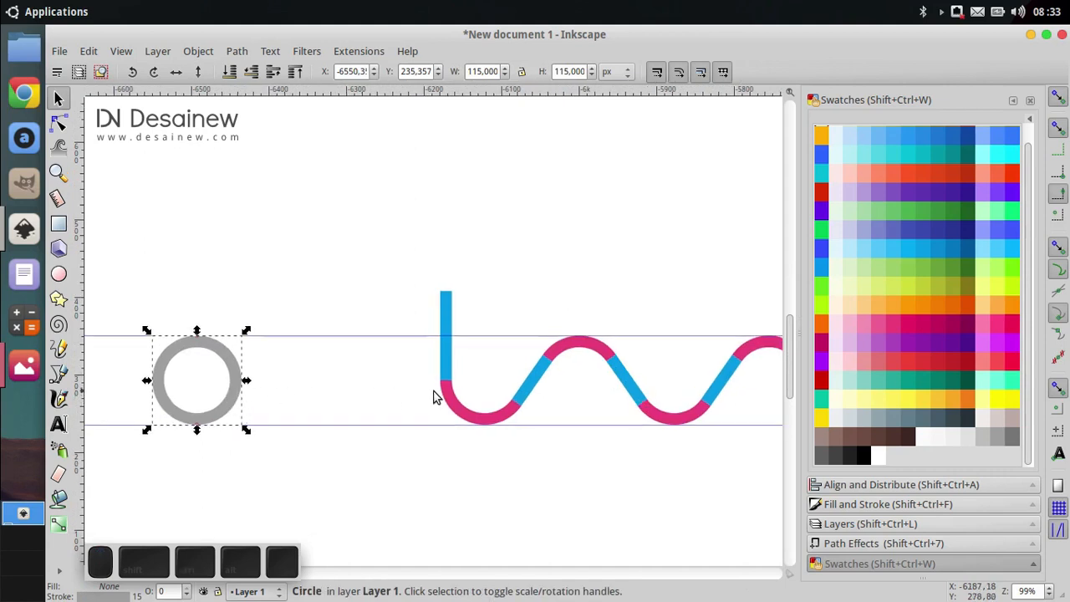
left_click(470, 418)
left_click(583, 345)
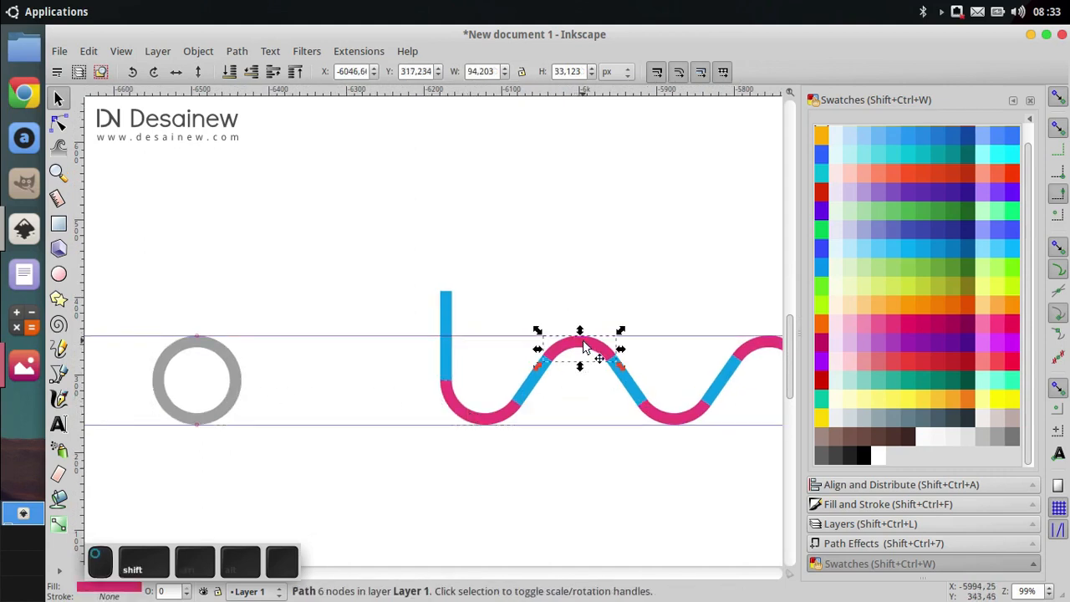
left_click(328, 335)
left_click(238, 399)
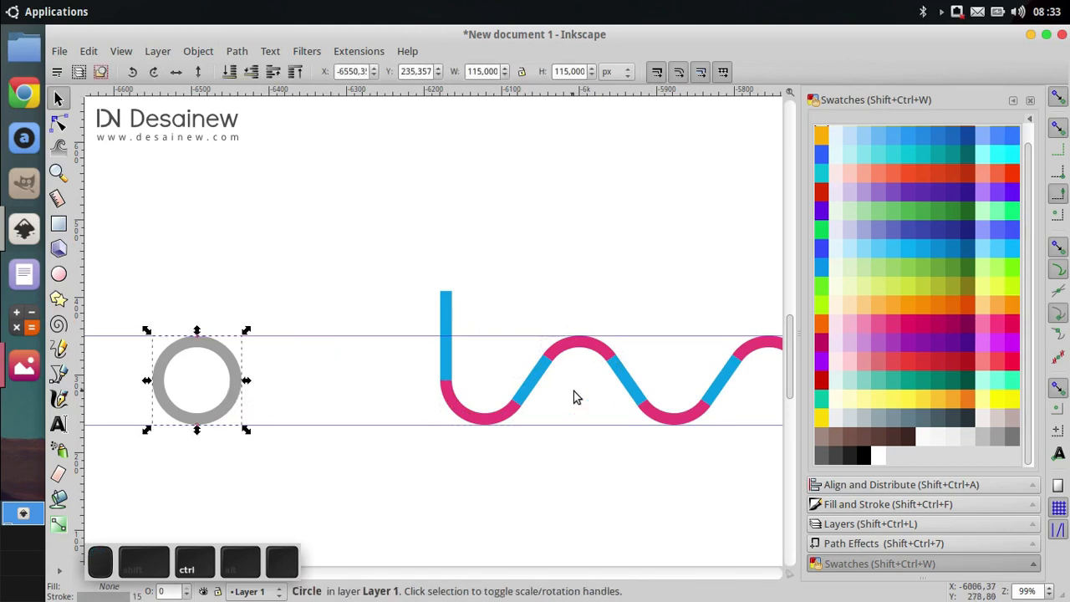
left_click(479, 420)
left_click(251, 393)
- Align the grey circle's left edge with the wave's first arc, relative to the last selected object
left_click(236, 380)
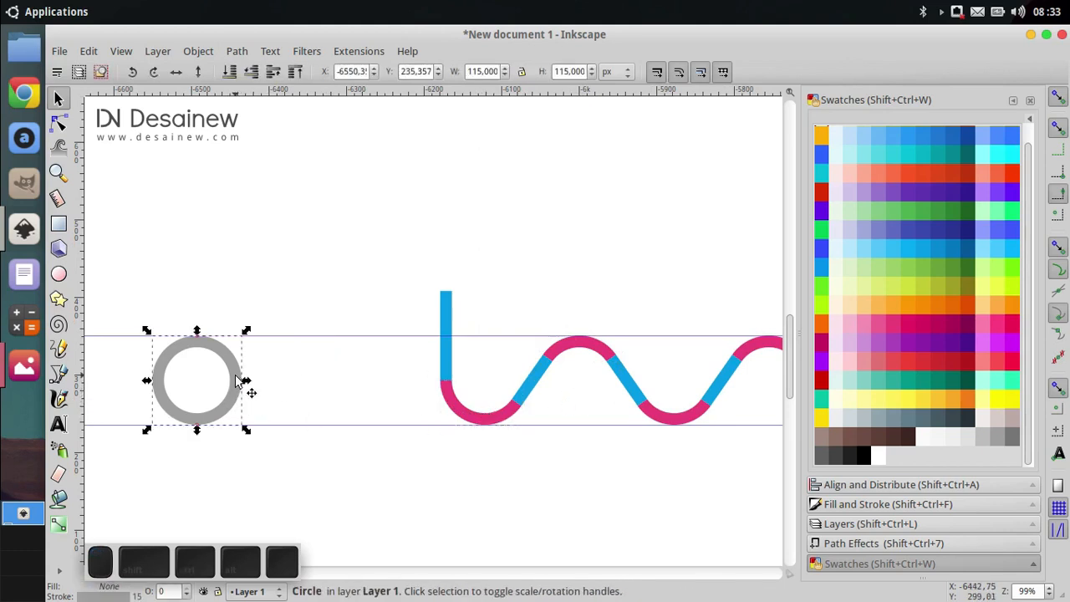
left_click(479, 420, "shift")
left_click_drag(485, 425, 424, 425)
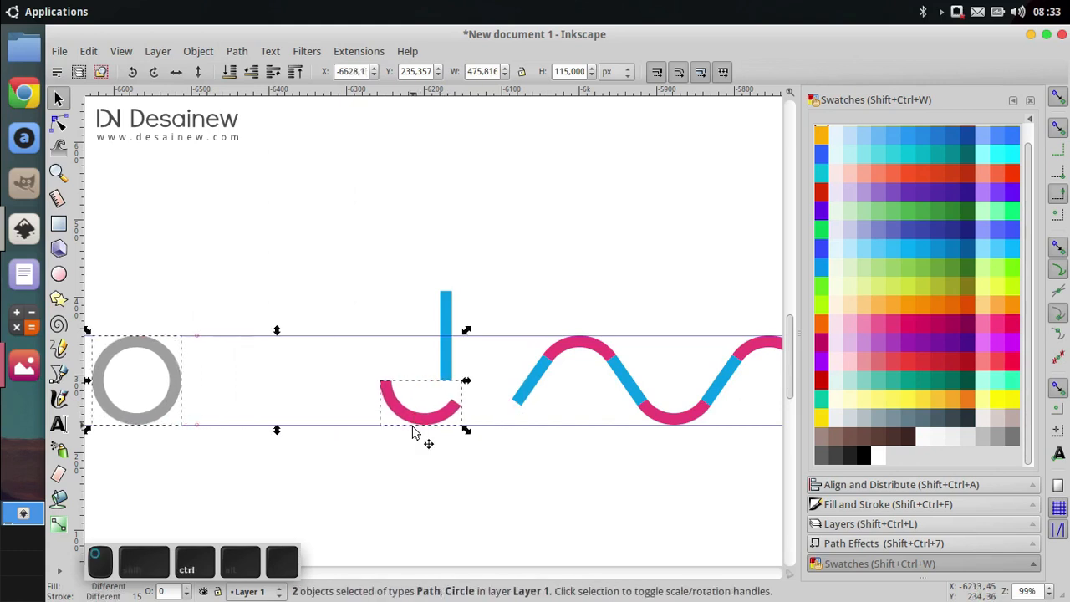
key("ctrl+z")
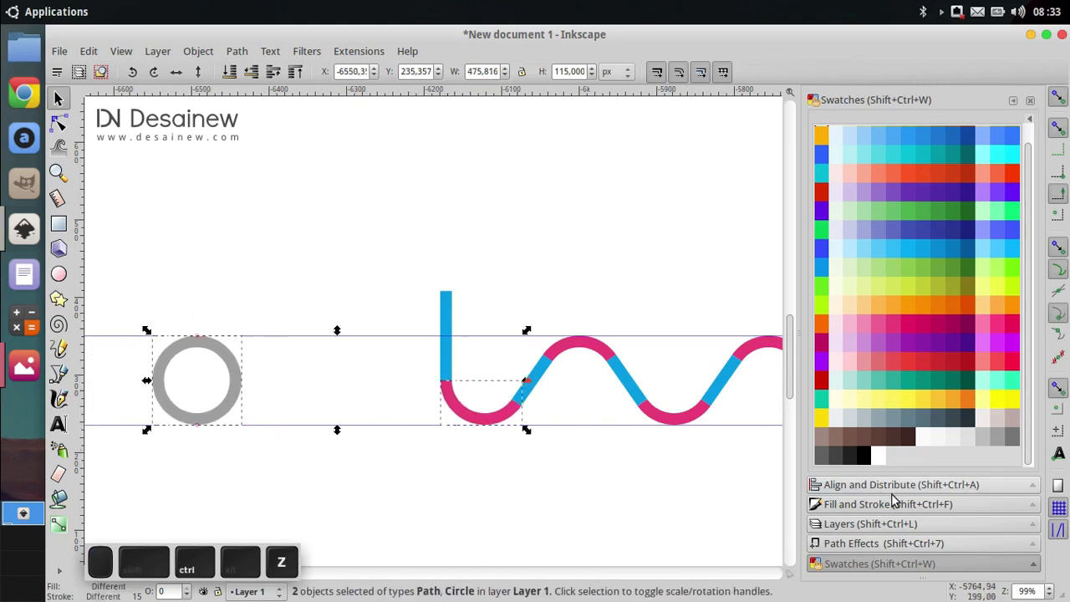
left_click(812, 485)
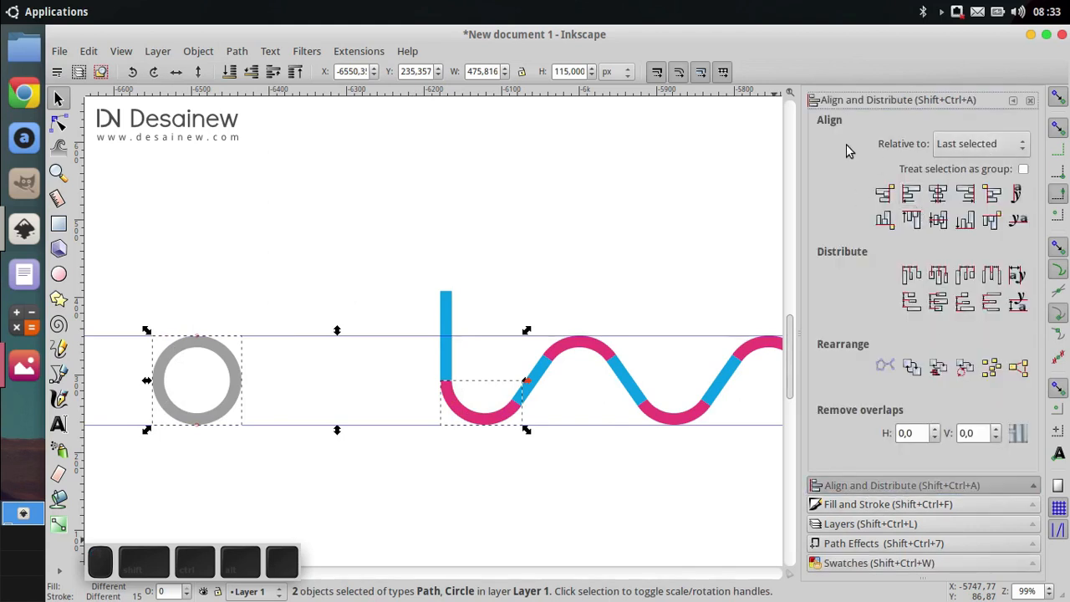
left_click(967, 144)
left_click(965, 148)
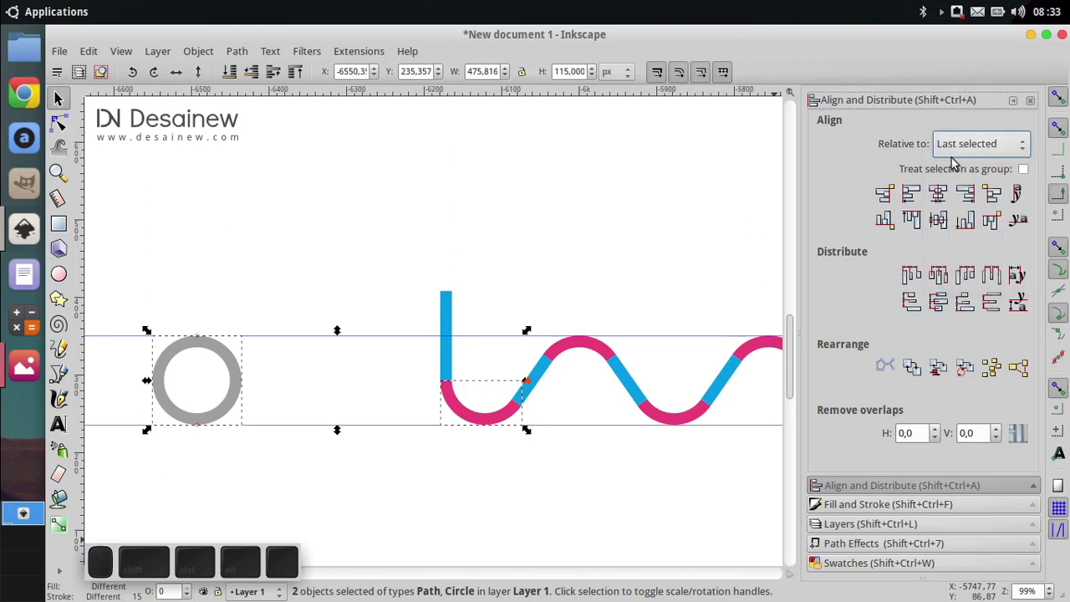
left_click(912, 199)
left_click(519, 204)
left_click_drag(556, 243, 445, 189)
- Lighten the grey circle's stroke colour to a lightness of 192
left_click(403, 341)
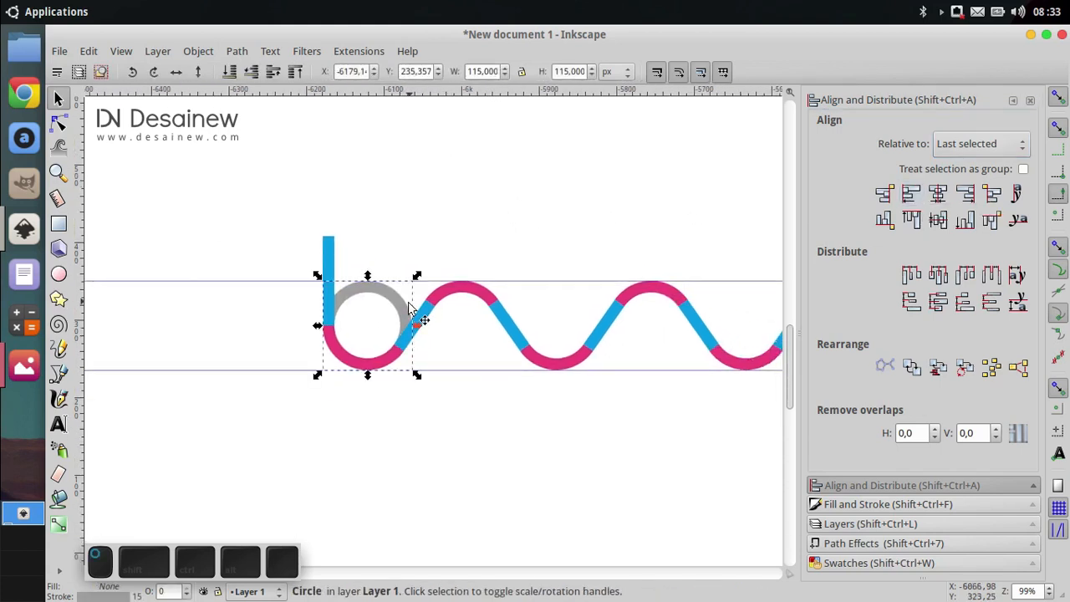
left_click(860, 504)
left_click(862, 130)
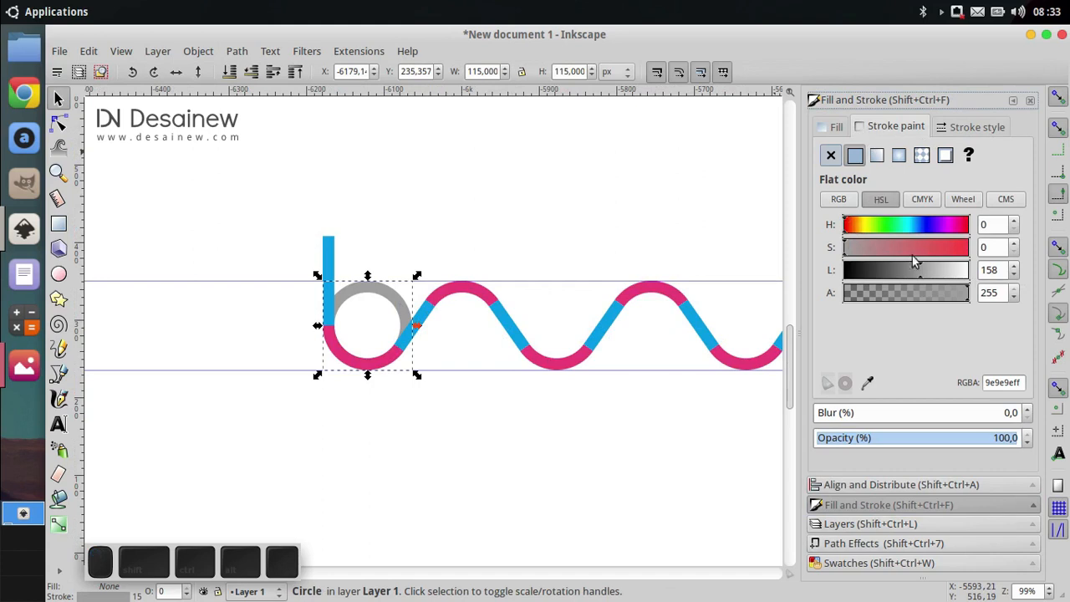
left_click_drag(918, 271, 939, 278)
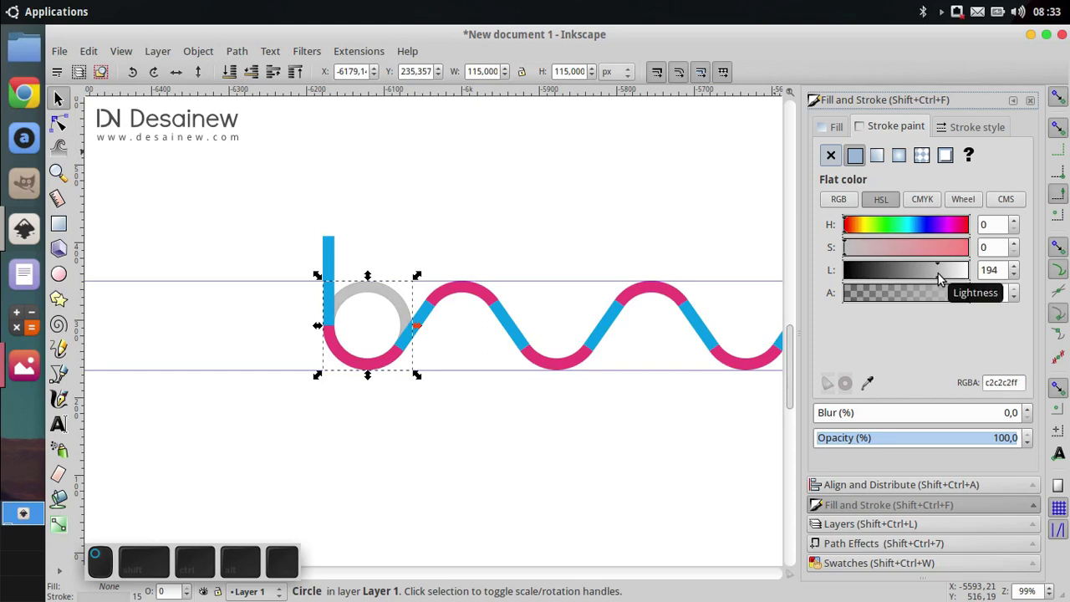
left_click(570, 453)
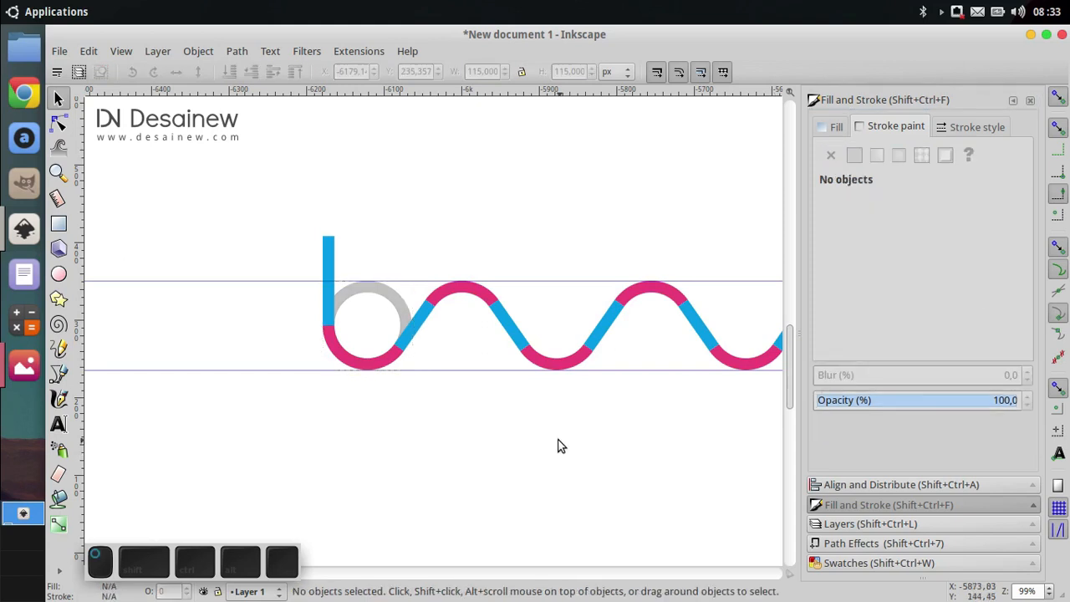
- Duplicate the grey circle and centre the copy on the vertical axis of the wave's first upper arc
left_click_drag(559, 440, 437, 402)
right_click(273, 256)
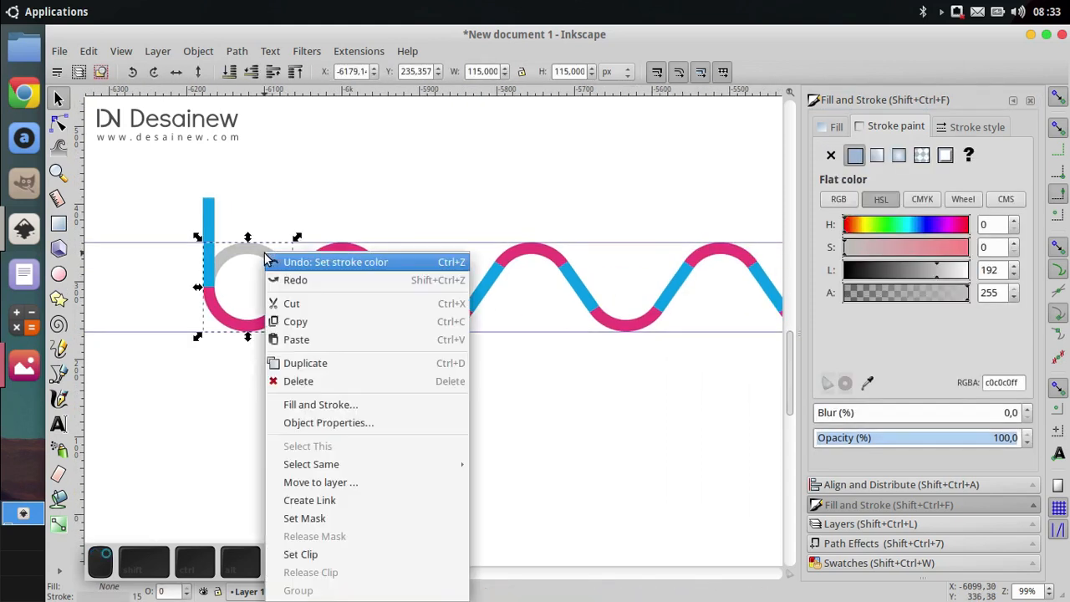
left_click(332, 358)
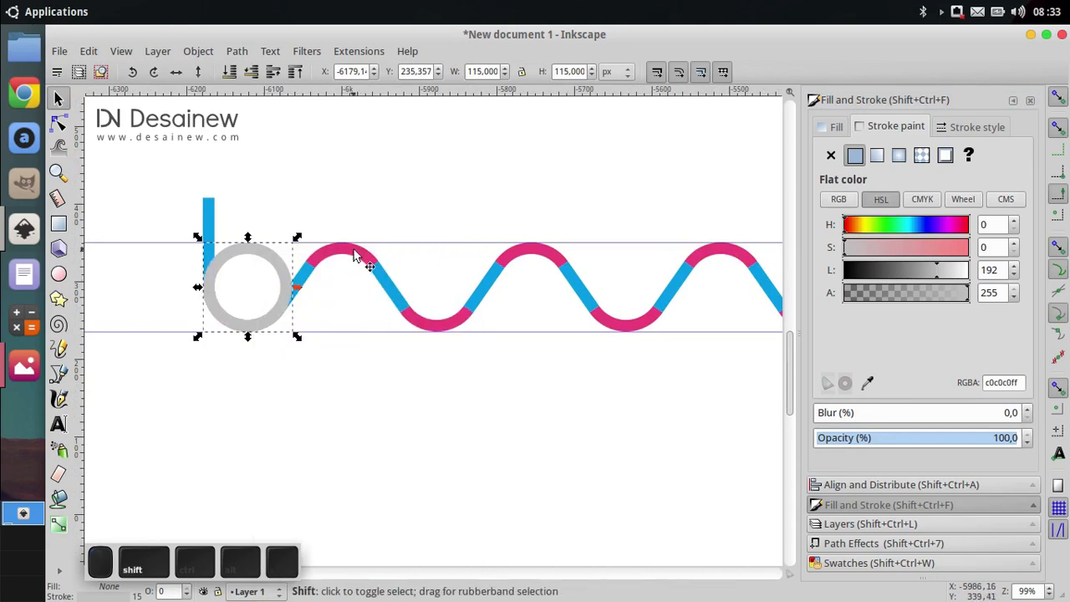
left_click(354, 251, "shift")
key("ctrl+shift+a")
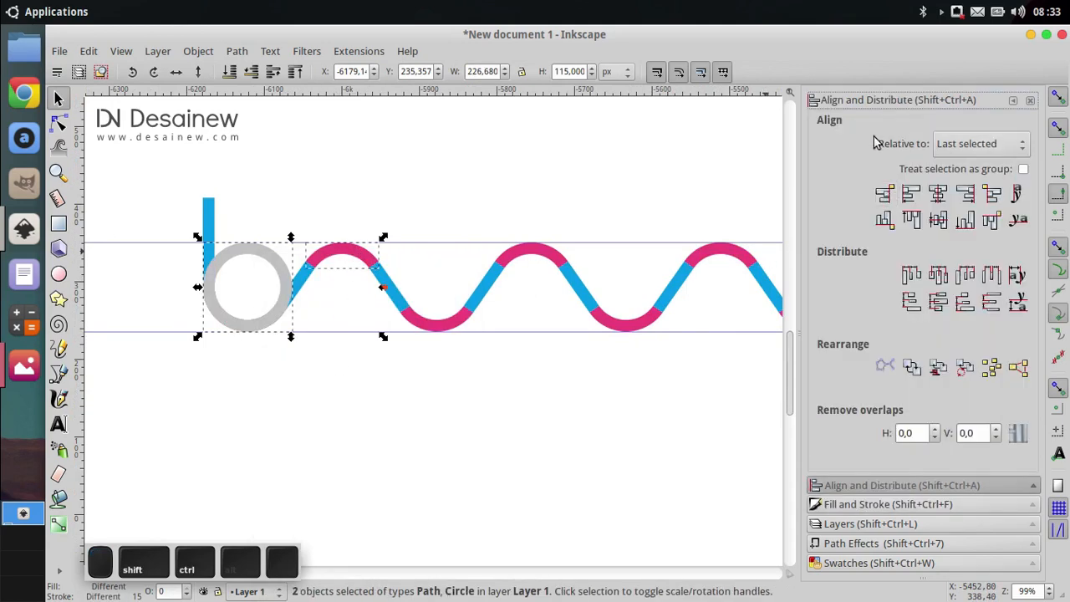
left_click(938, 194)
- Duplicate the second grey circle and centre the copy on the vertical axis of the wave's second lower arc
scroll(620, 351, "right", 4)
scroll(620, 351, "down", 1)
left_click(243, 354)
left_click(236, 280)
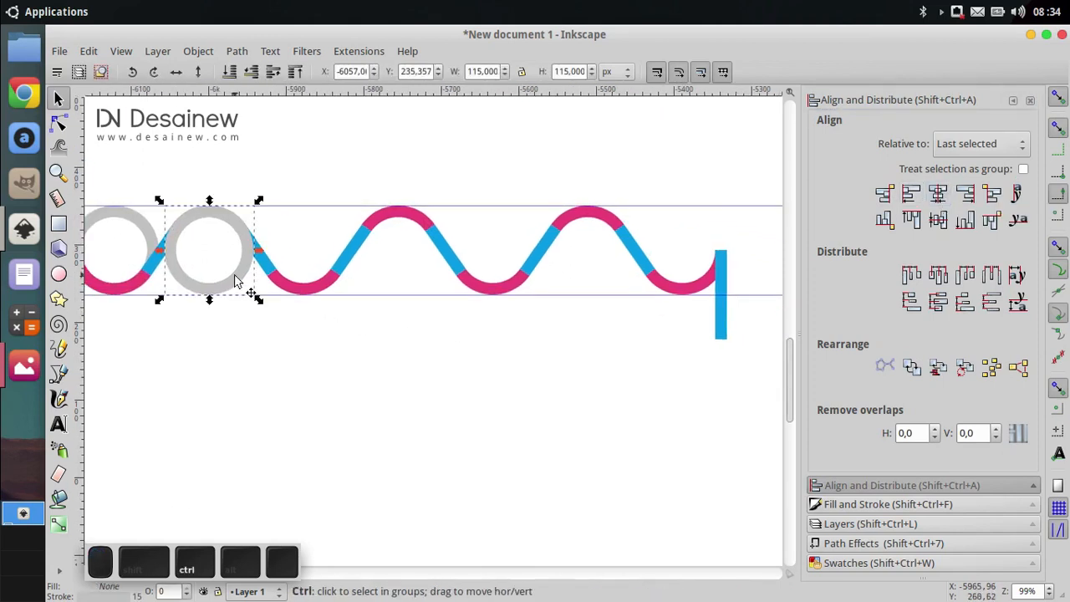
left_click(310, 281, "shift")
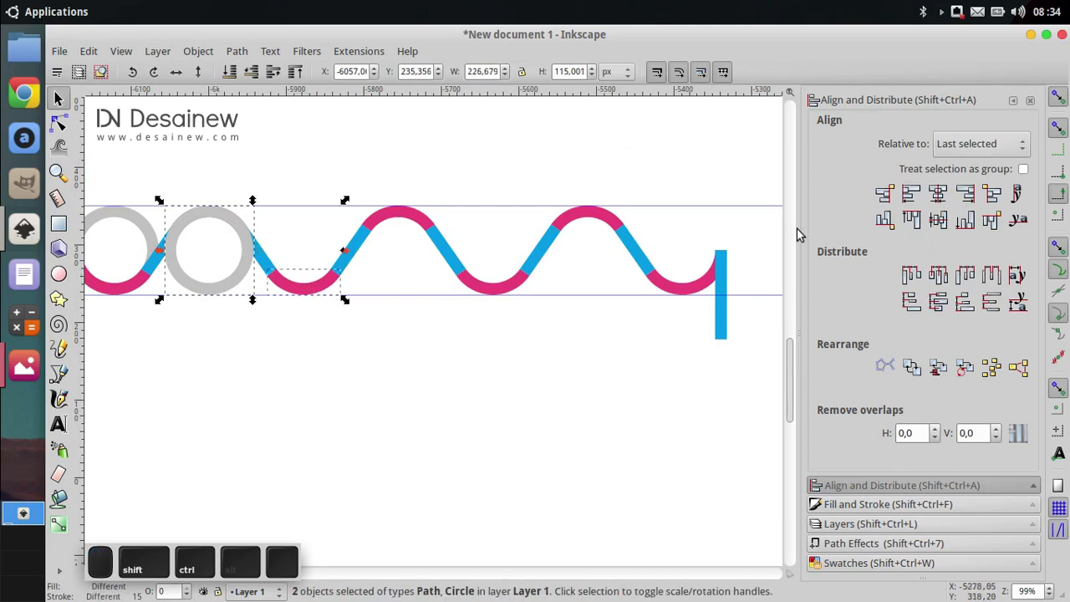
left_click(938, 194)
- Duplicate the third grey circle and centre the copy on the vertical axis of the wave's second upper arc
scroll(596, 330, "right", 2)
scroll(597, 329, "up", 1)
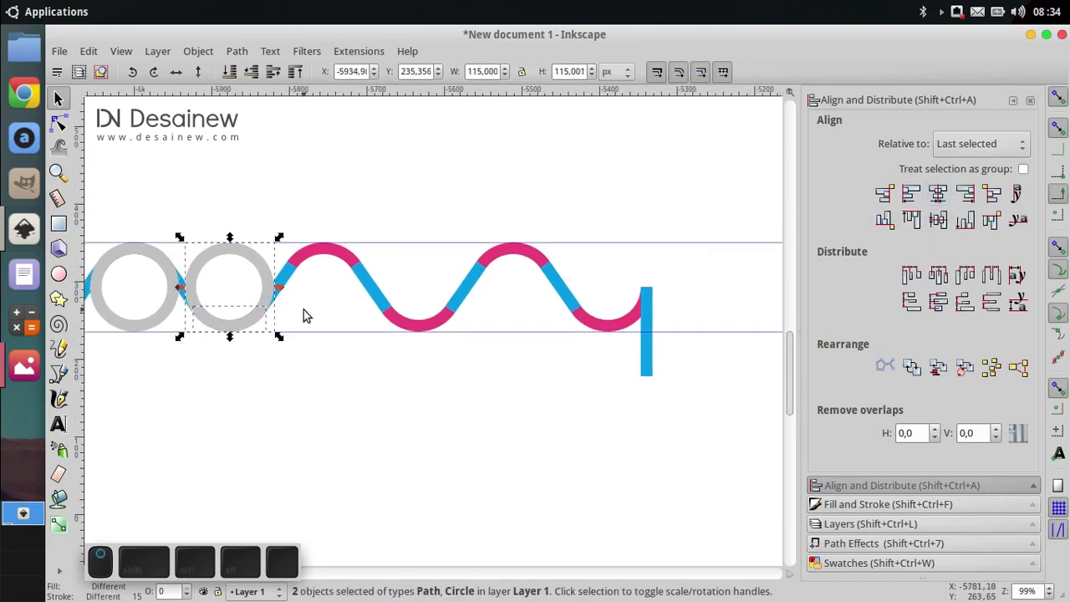
left_click(301, 373)
left_click(258, 267)
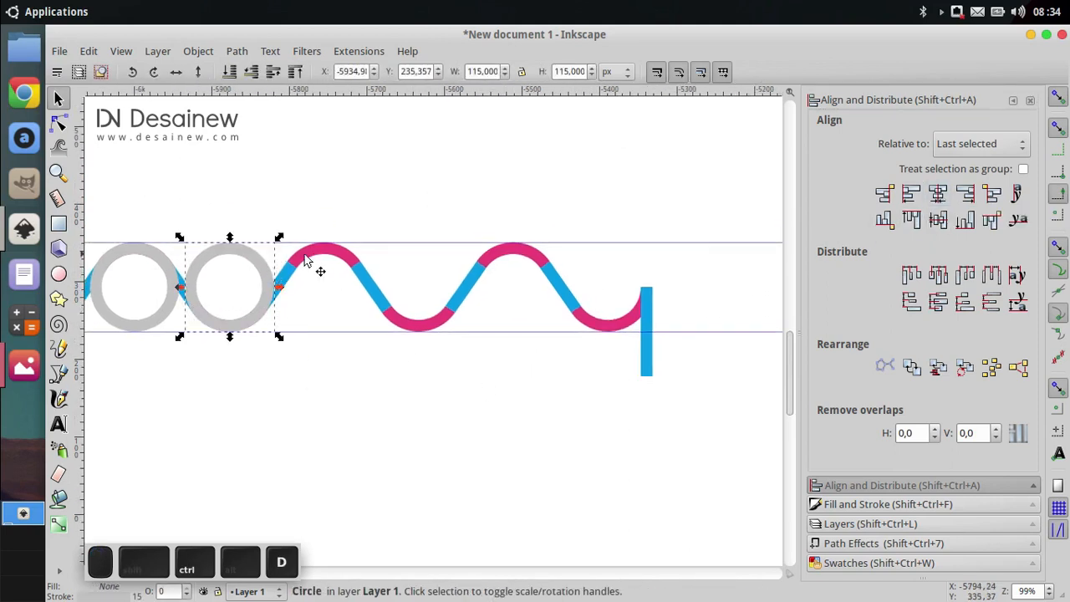
left_click(333, 254, "shift")
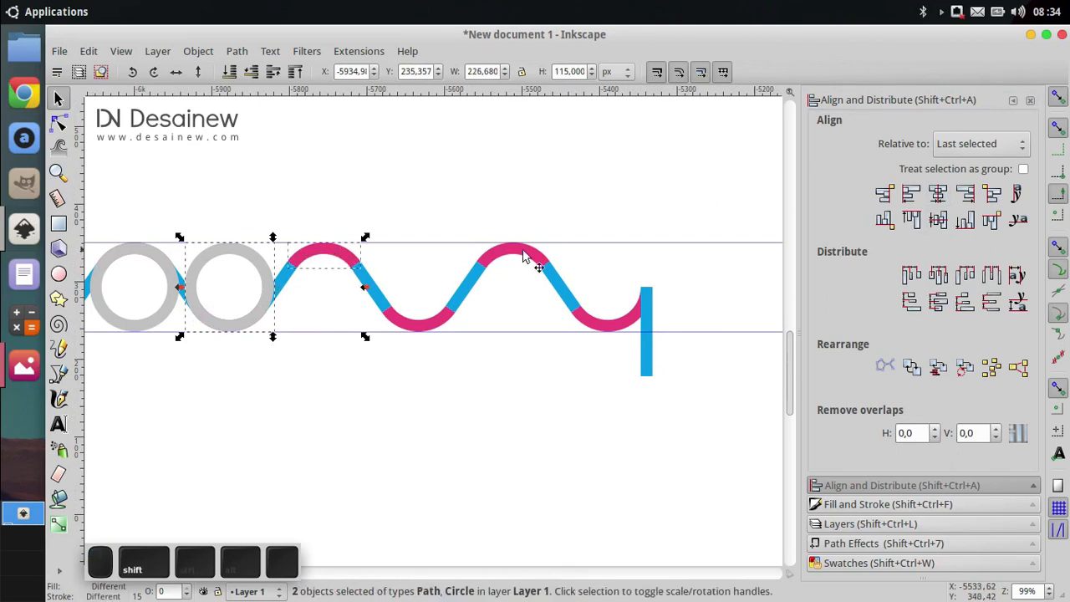
left_click(943, 196)
left_click(661, 356)
- Duplicate the fourth grey circle and centre the copy on the vertical axis of the wave's third lower arc
left_click(347, 321)
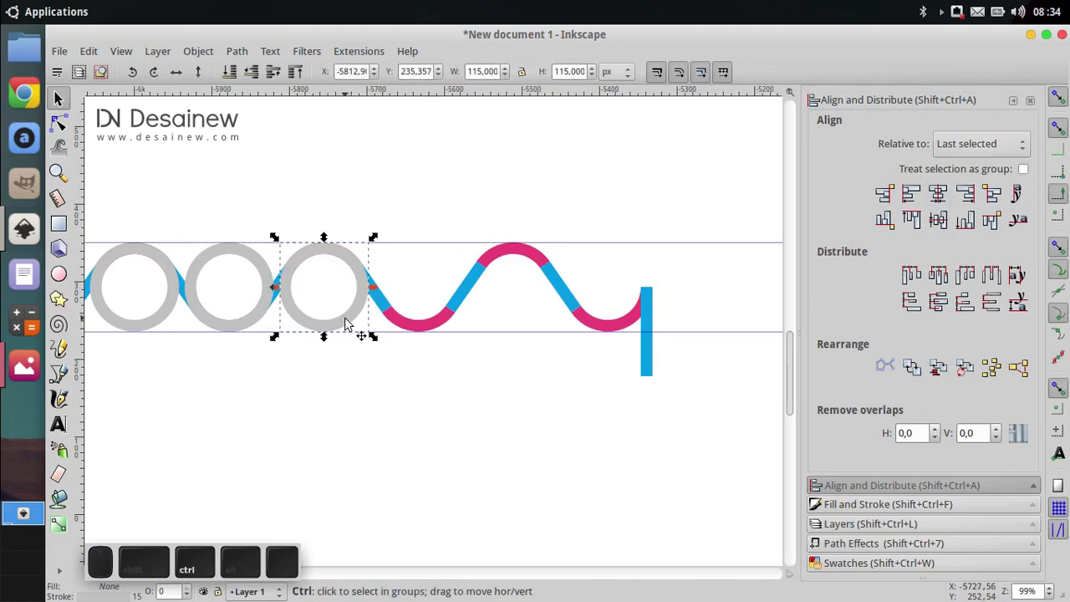
key("ctrl+d")
left_click(412, 325, "shift")
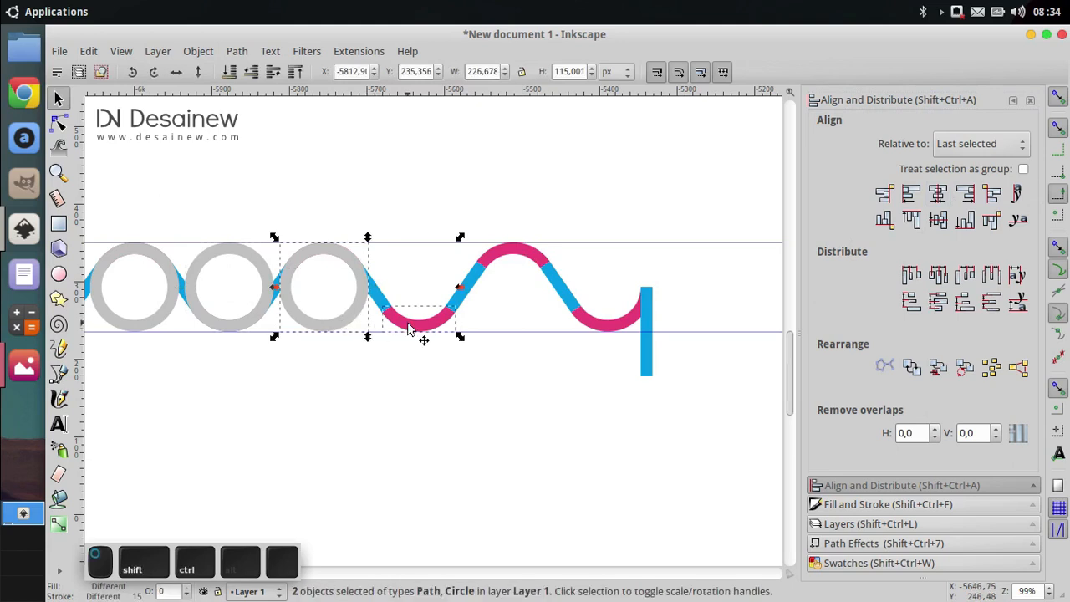
left_click(937, 196)
- Duplicate the fifth grey circle and centre the copy on the vertical axis of the wave's third upper arc
left_click_drag(563, 234, 514, 237)
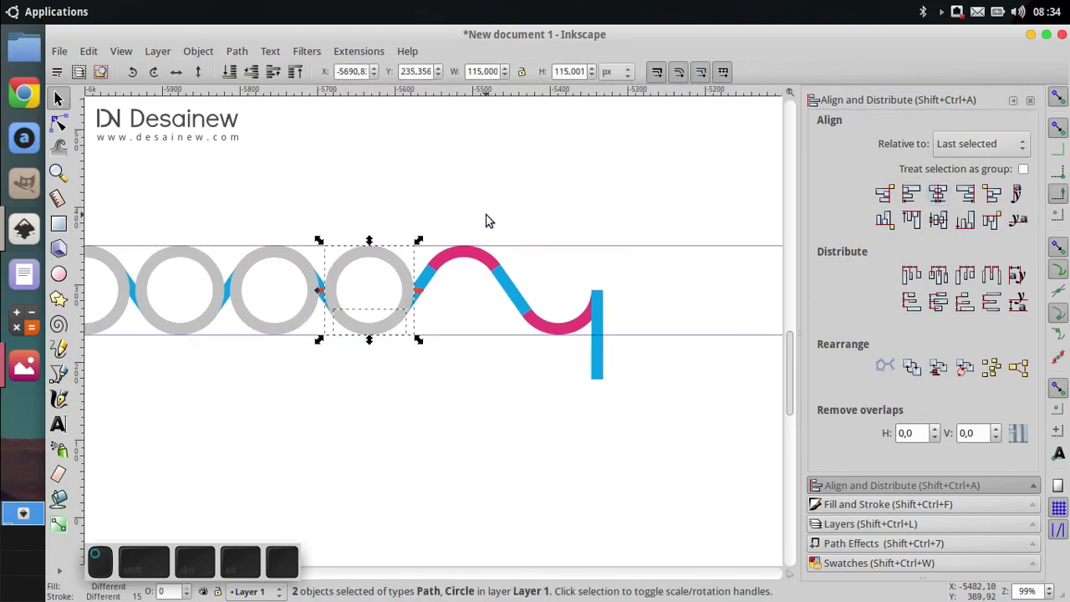
left_click(487, 219)
left_click(398, 274)
key("ctrl+d")
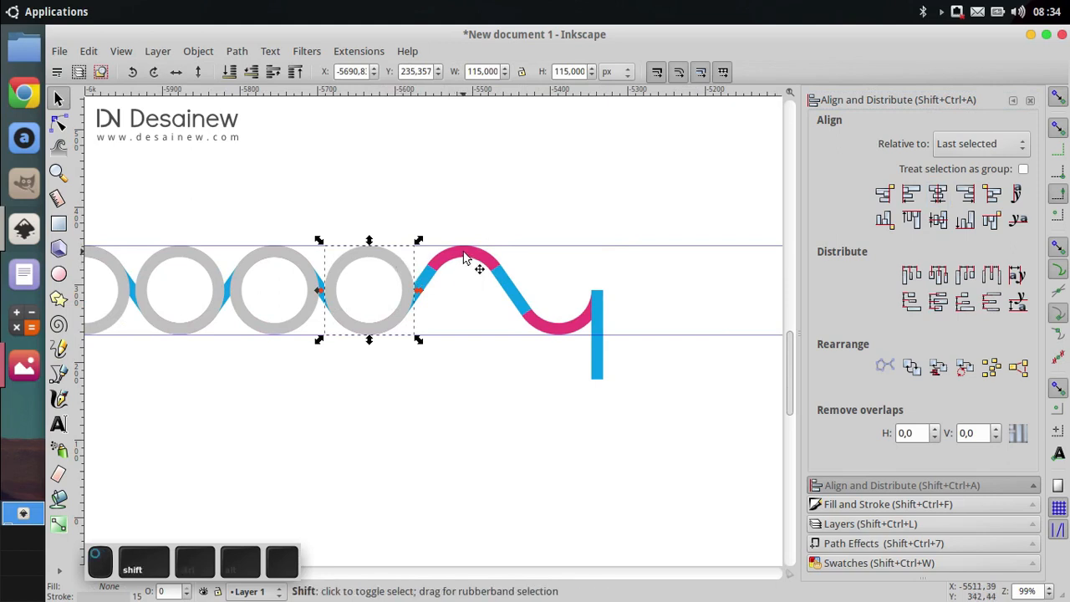
left_click(467, 258, "shift")
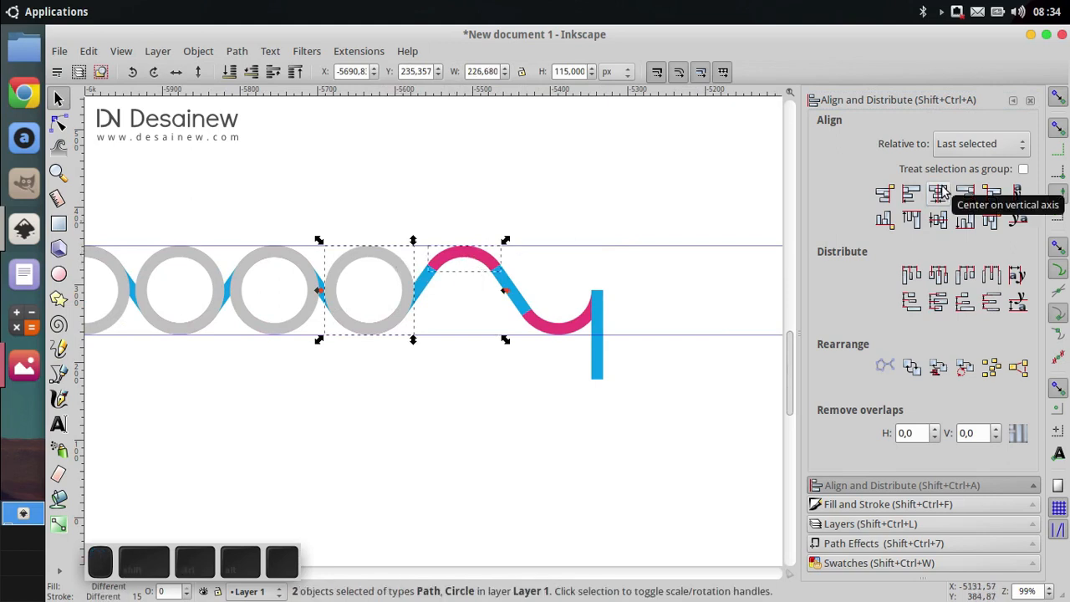
left_click(939, 194)
left_click(551, 192)
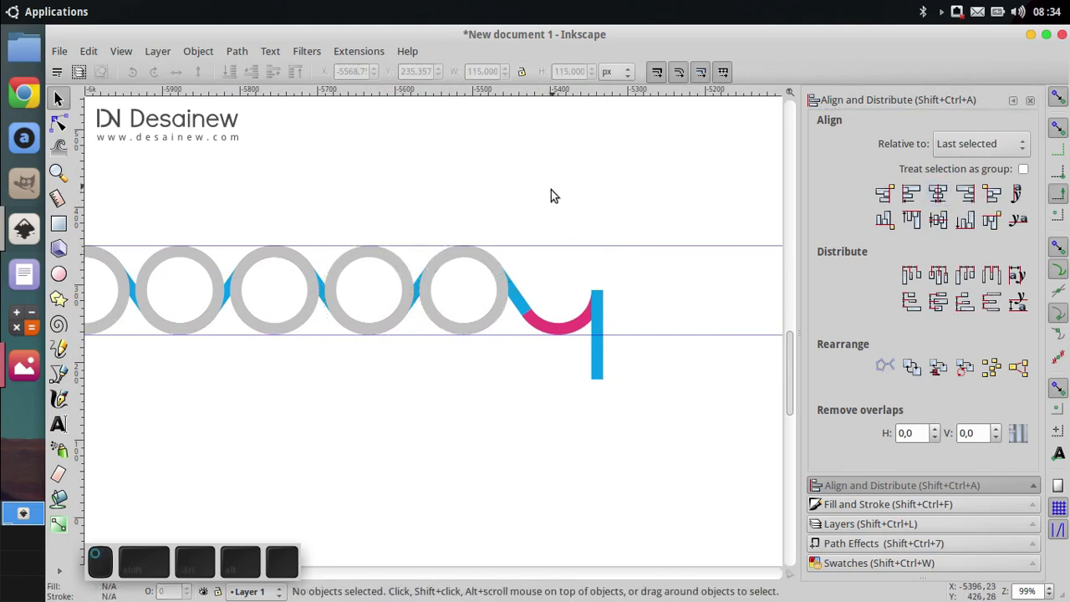
- Duplicate the sixth grey circle and align the copy's right edge with the wave's last lower arc
left_click(464, 254)
key("ctrl+d")
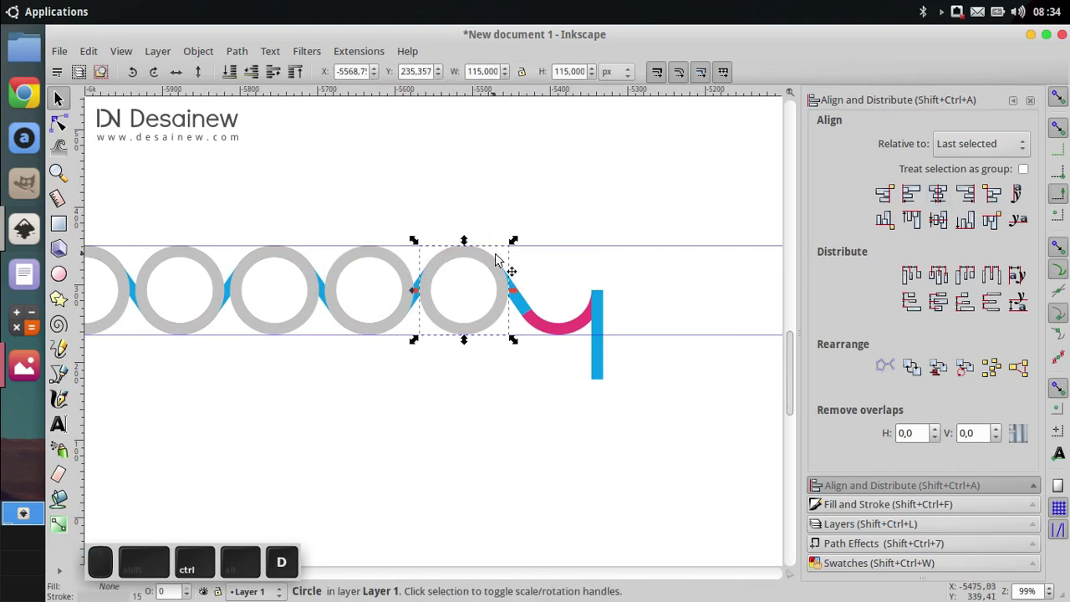
left_click(566, 331, "shift")
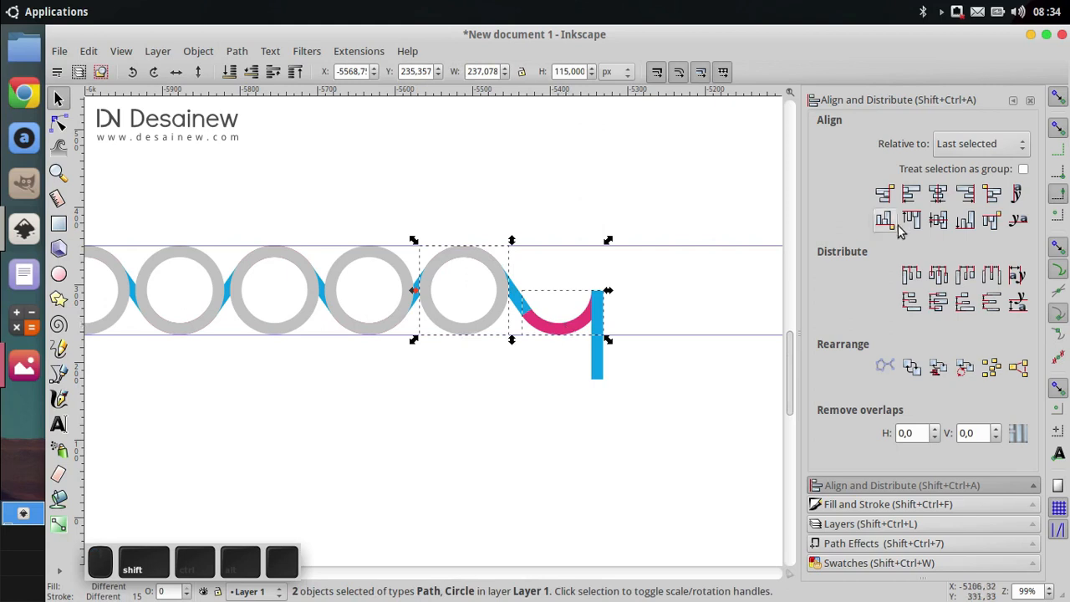
left_click(966, 197)
left_click(675, 227)
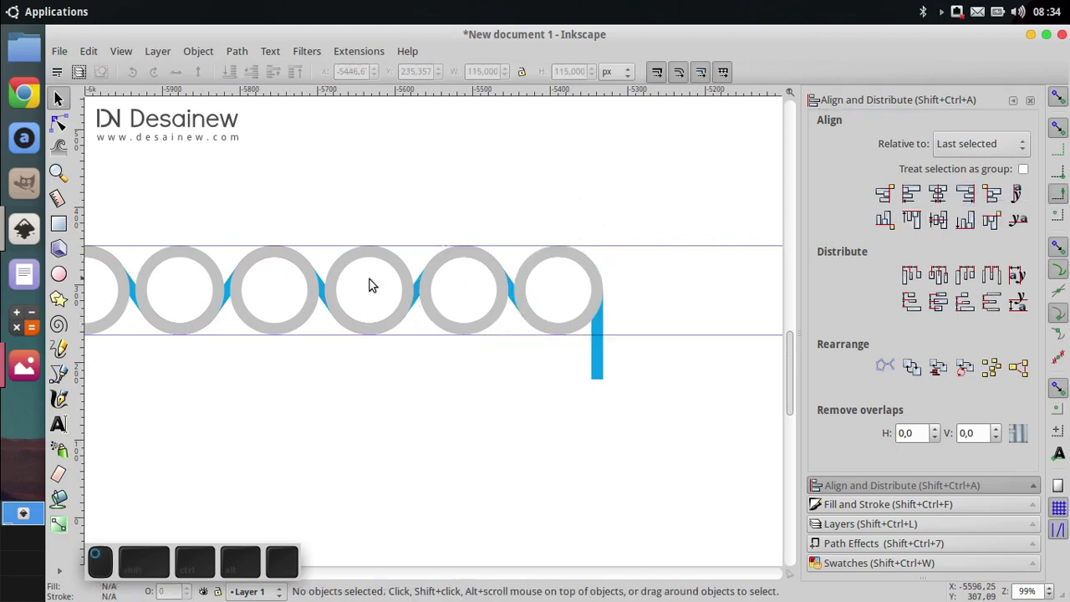
- Select all grey circles by their shared stroke colour and lower them to the bottom of the stacking order
left_click_drag(329, 274, 437, 255)
scroll(335, 249, "down", 2)
scroll(270, 254, "up", 2)
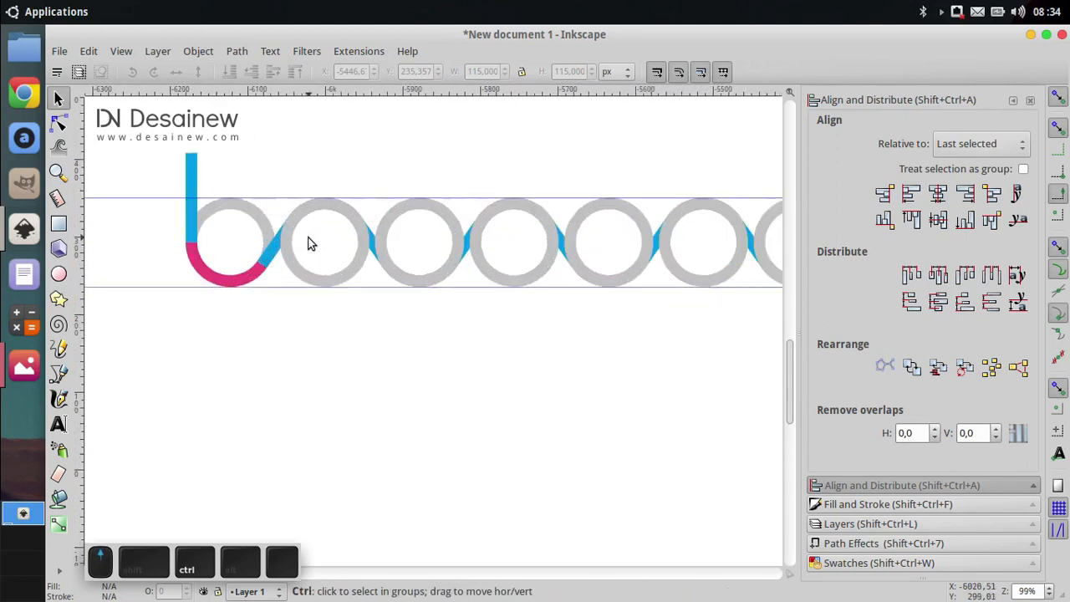
left_click(249, 221)
right_click(245, 215)
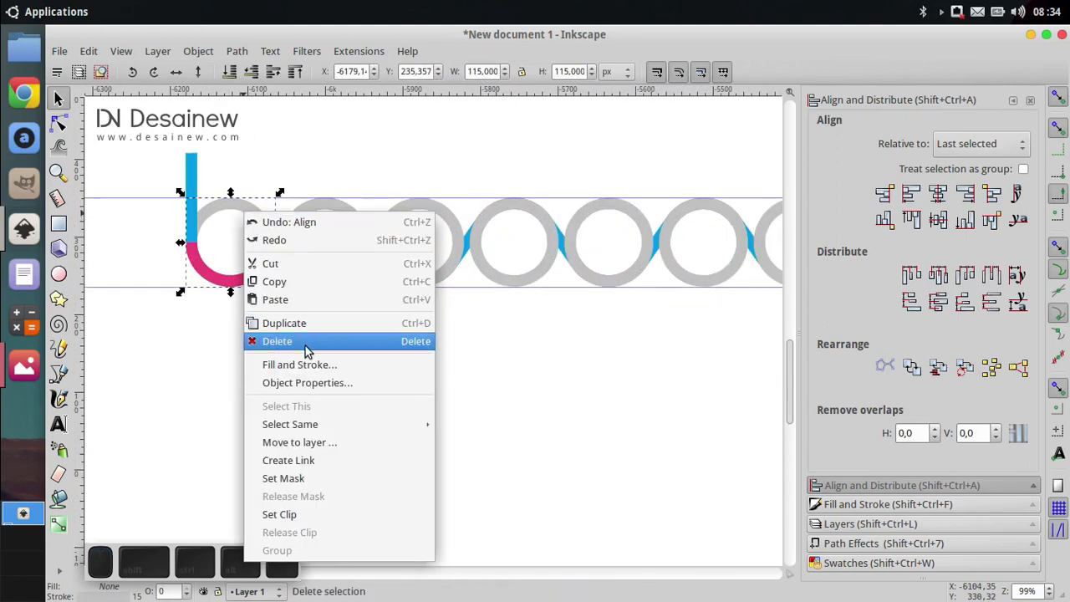
mouse_move(330, 425)
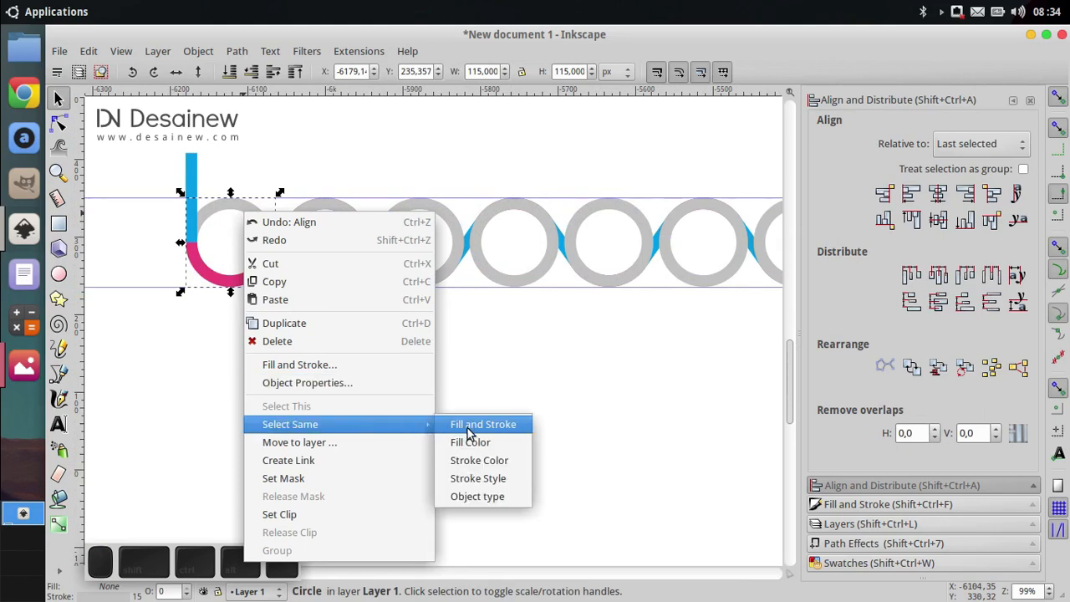
left_click(499, 462)
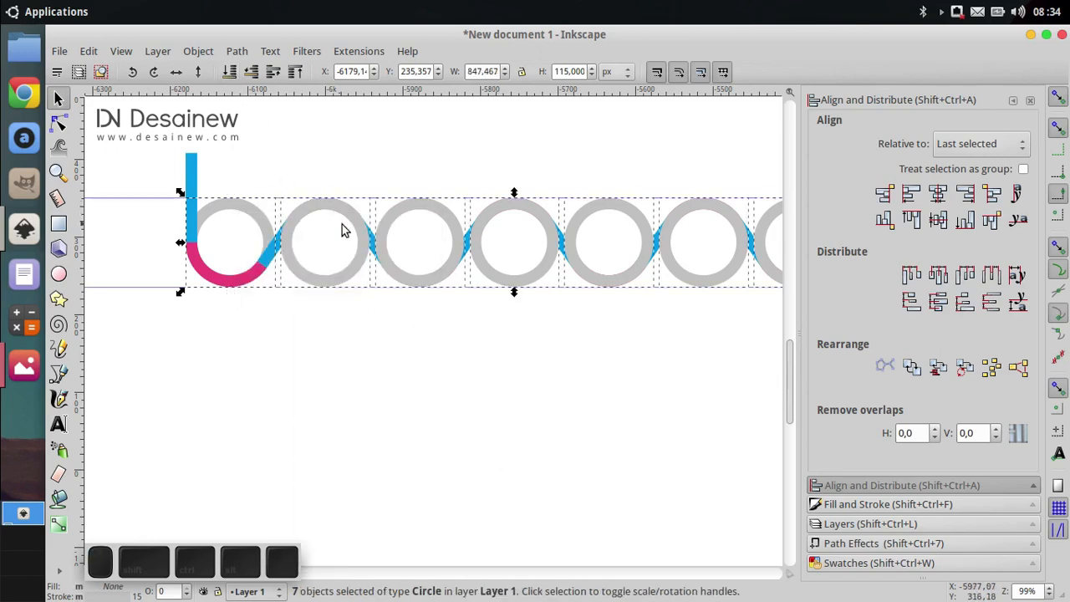
scroll(346, 229, "down", 2, "ctrl")
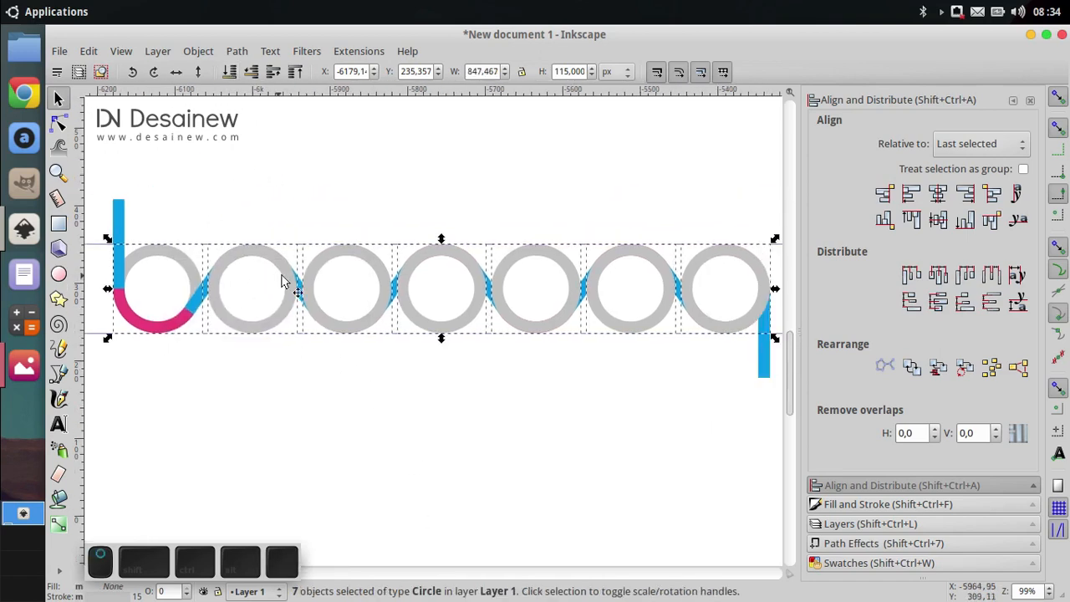
left_click(228, 73)
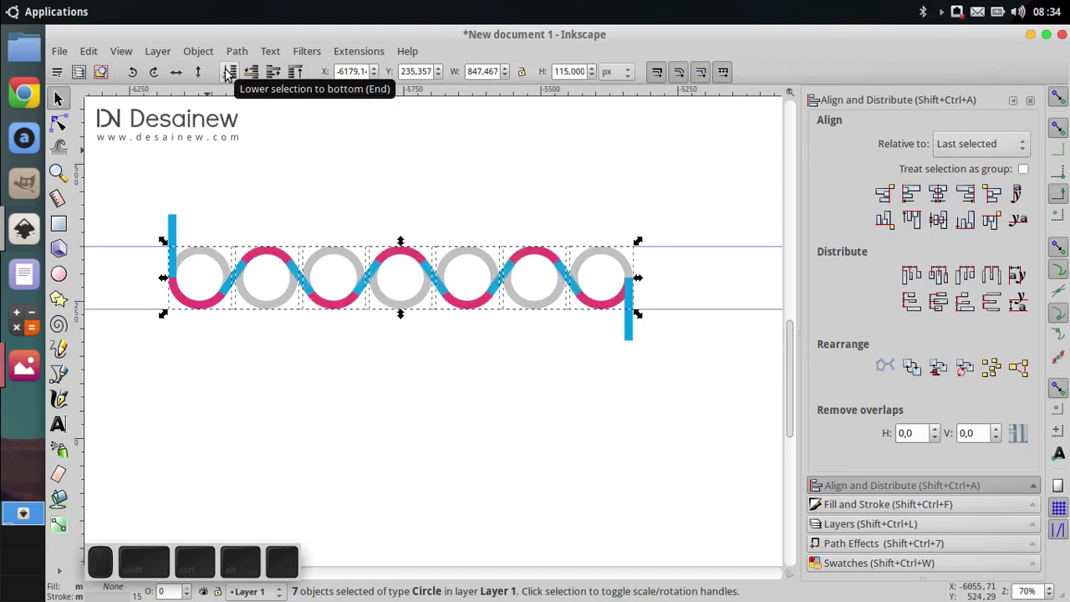
left_click(380, 188)
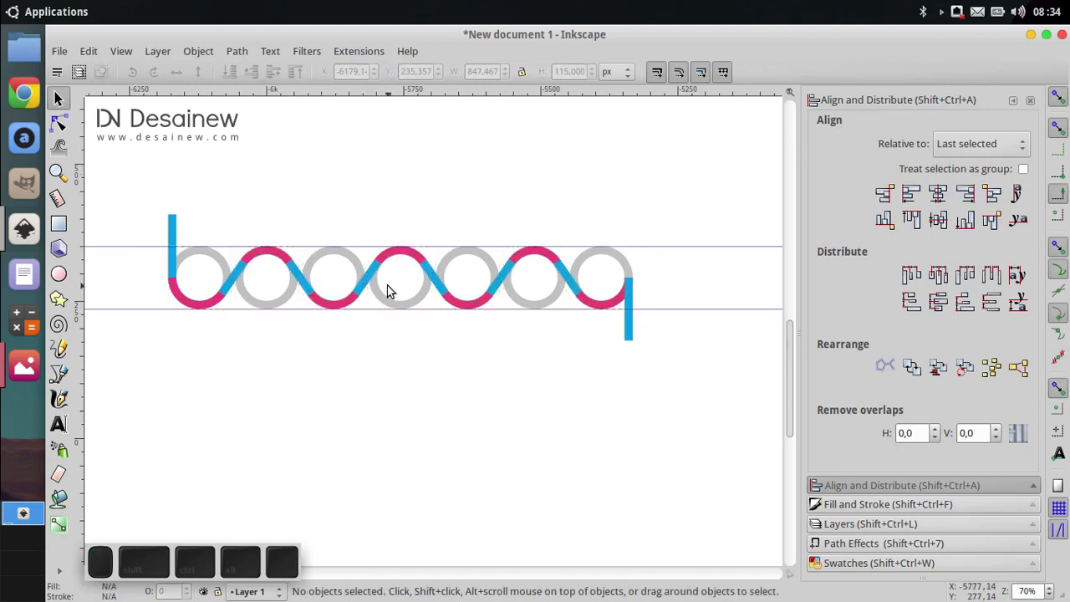
- Examine the reference logo image and compare its letter shapes with the drawn wave and circles
left_click_drag(387, 285, 405, 303)
left_click_drag(554, 335, 553, 351)
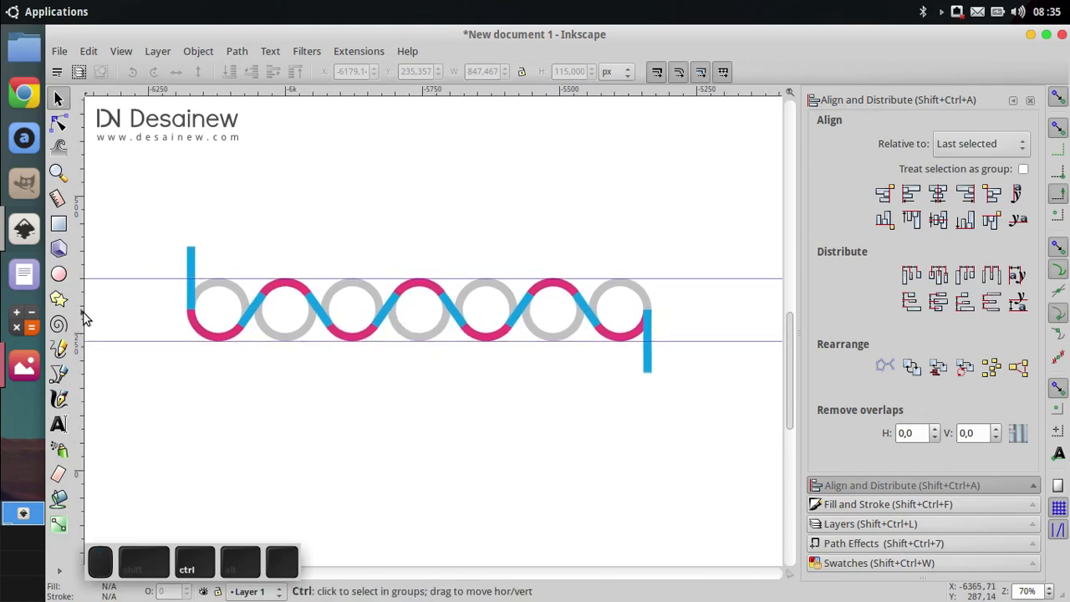
left_click(23, 365)
left_click(23, 365)
left_click(23, 365)
left_click(24, 365)
scroll(668, 323, "up", 2, "ctrl")
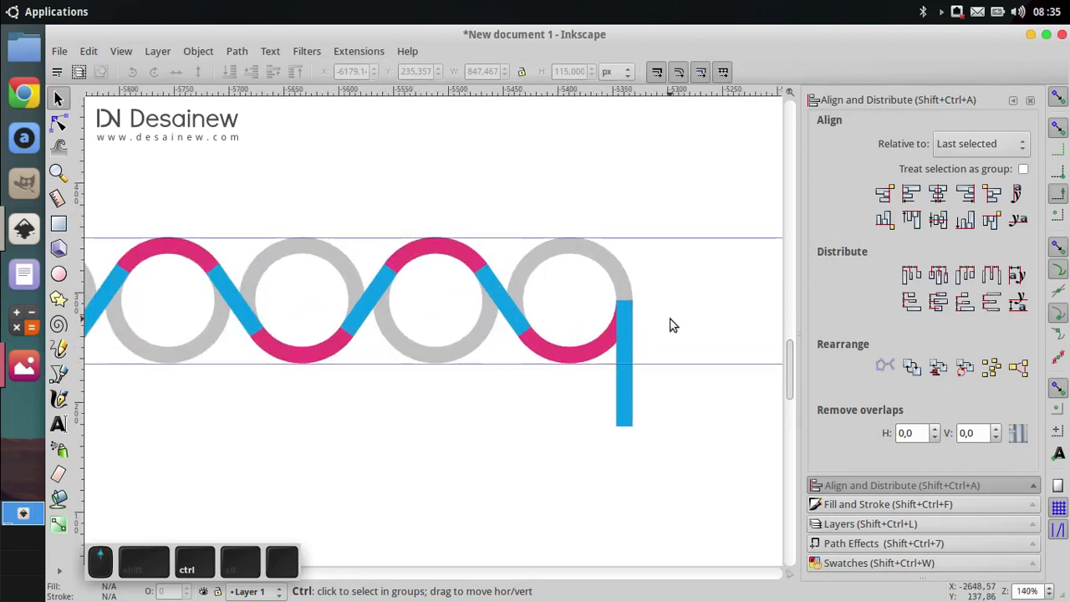
- Turn the last grey circle into an open arc from 0 to 270 degrees, removing its upper-right quarter
left_click(609, 355)
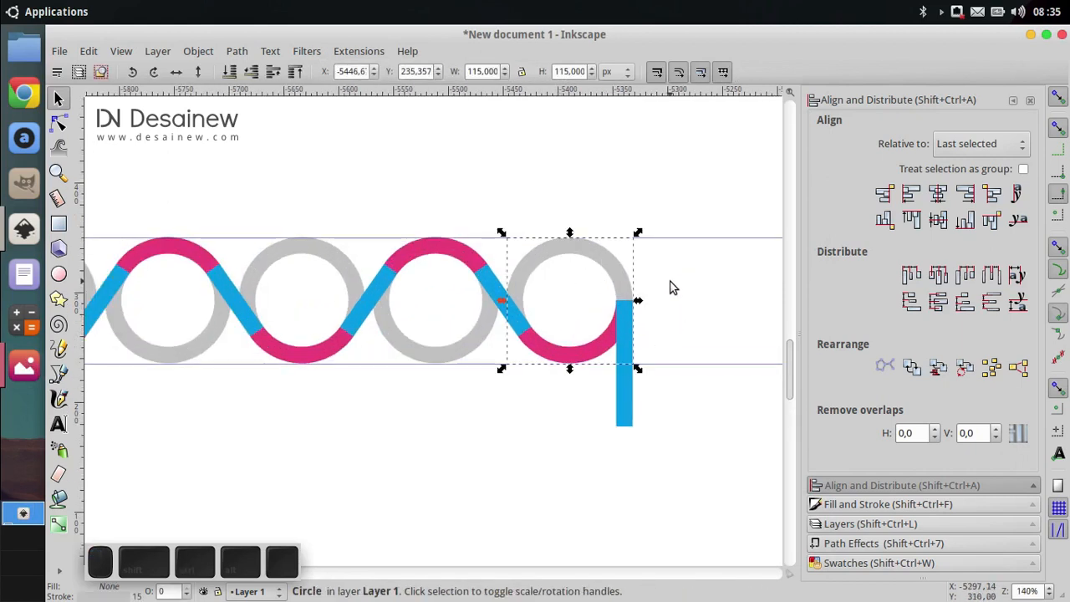
left_click_drag(616, 258, 586, 285)
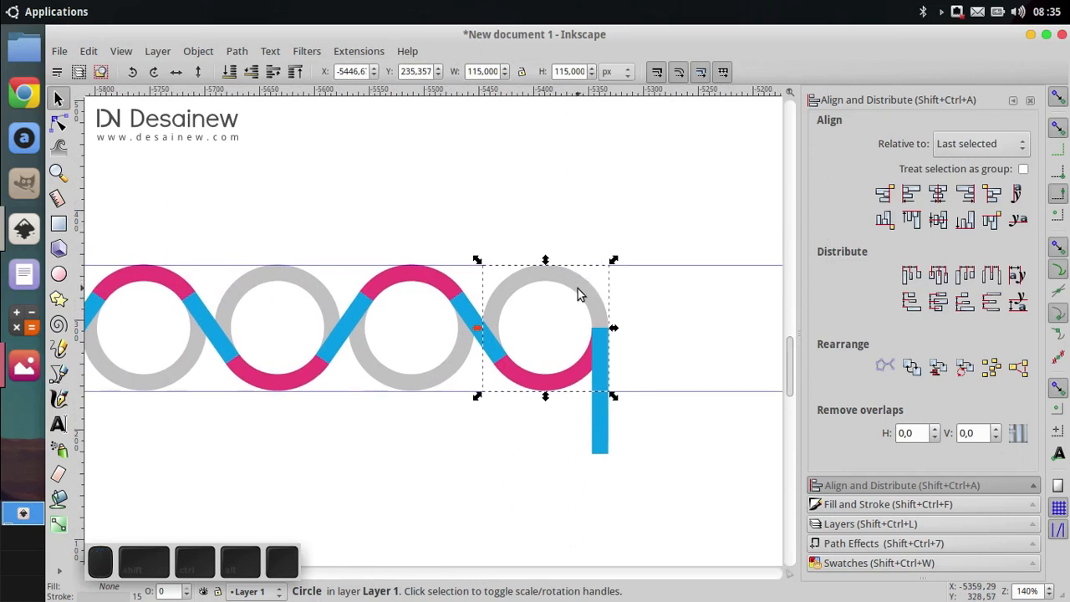
left_click(58, 273)
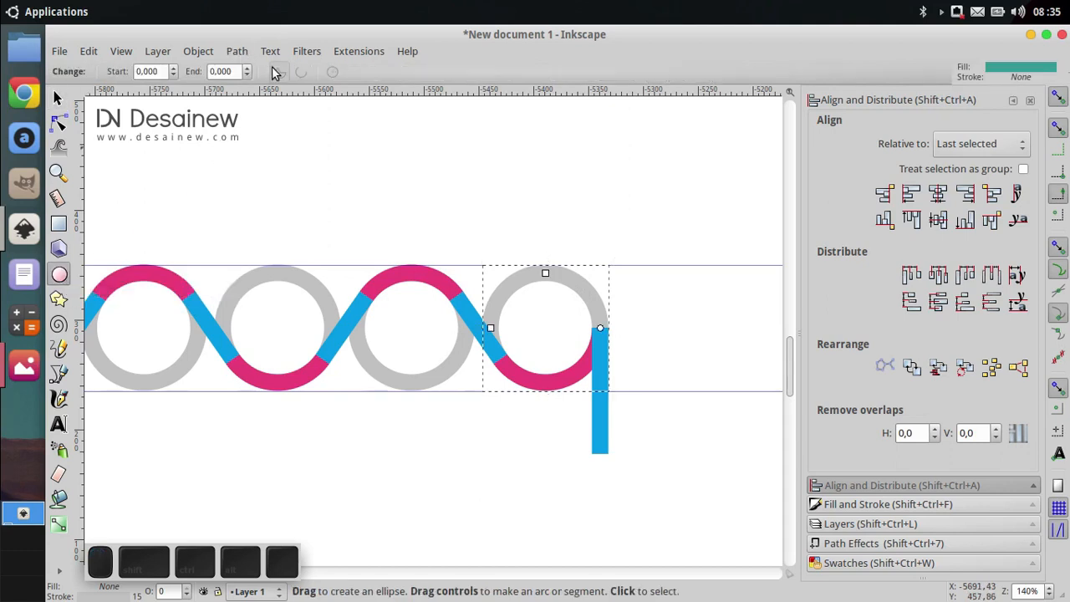
left_click(60, 99)
left_click(569, 178)
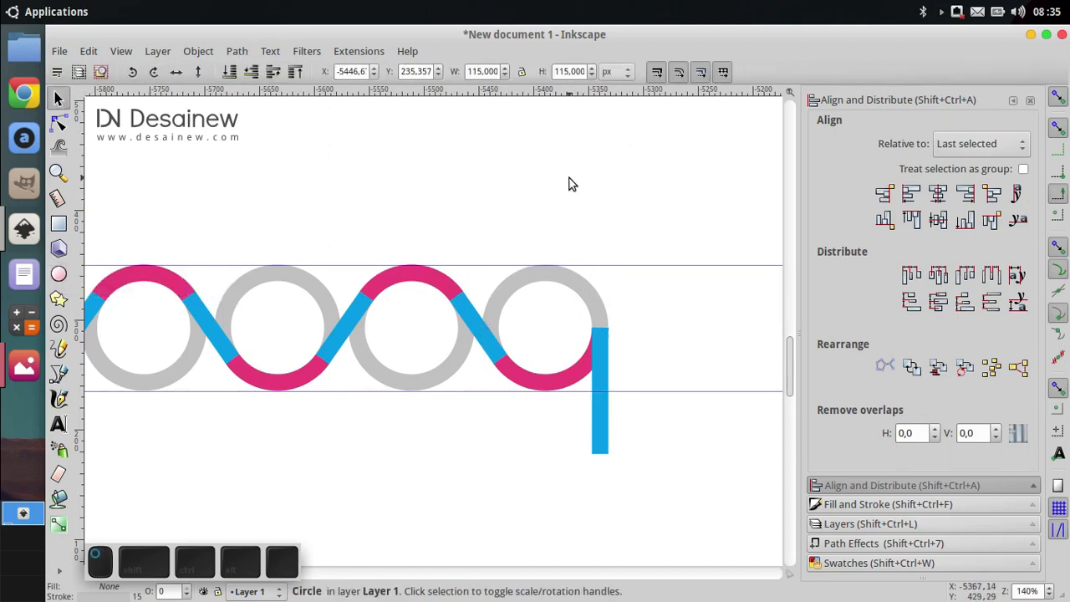
left_click(513, 280)
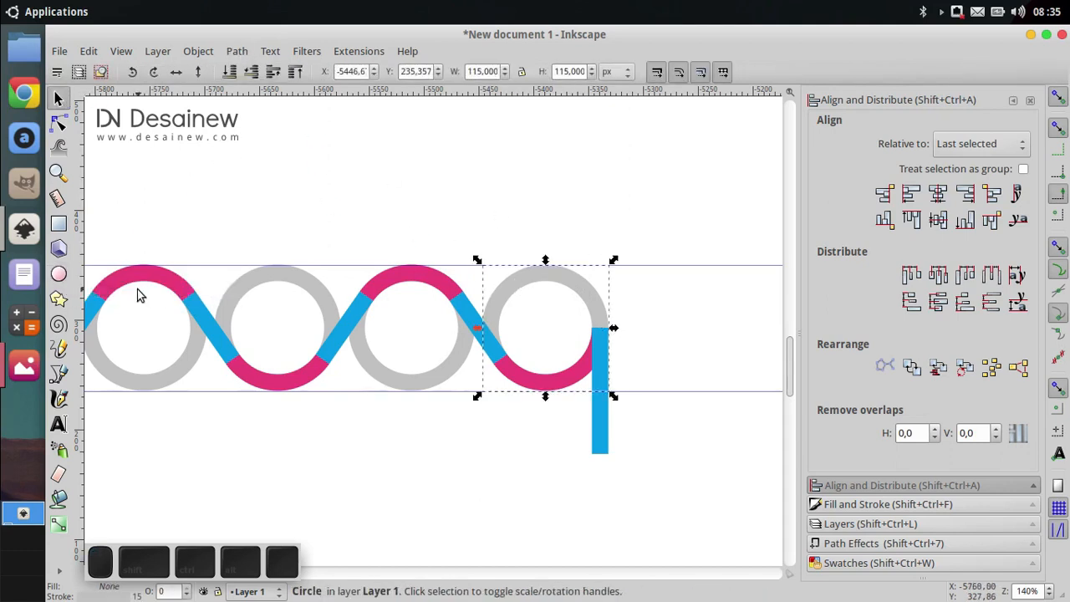
left_click(59, 275)
left_click_drag(599, 328, 547, 271)
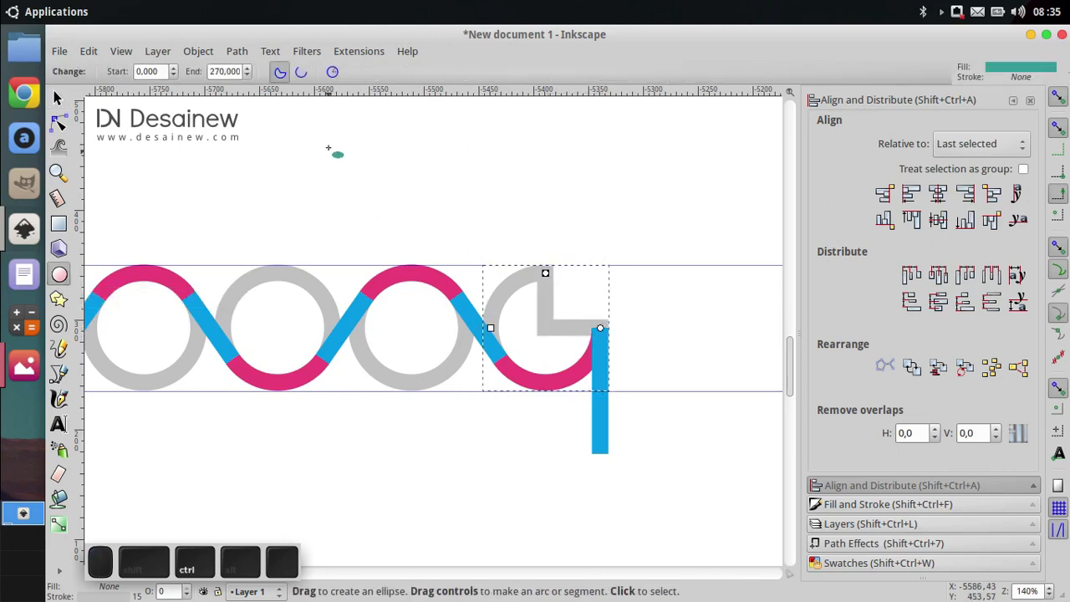
left_click(303, 73)
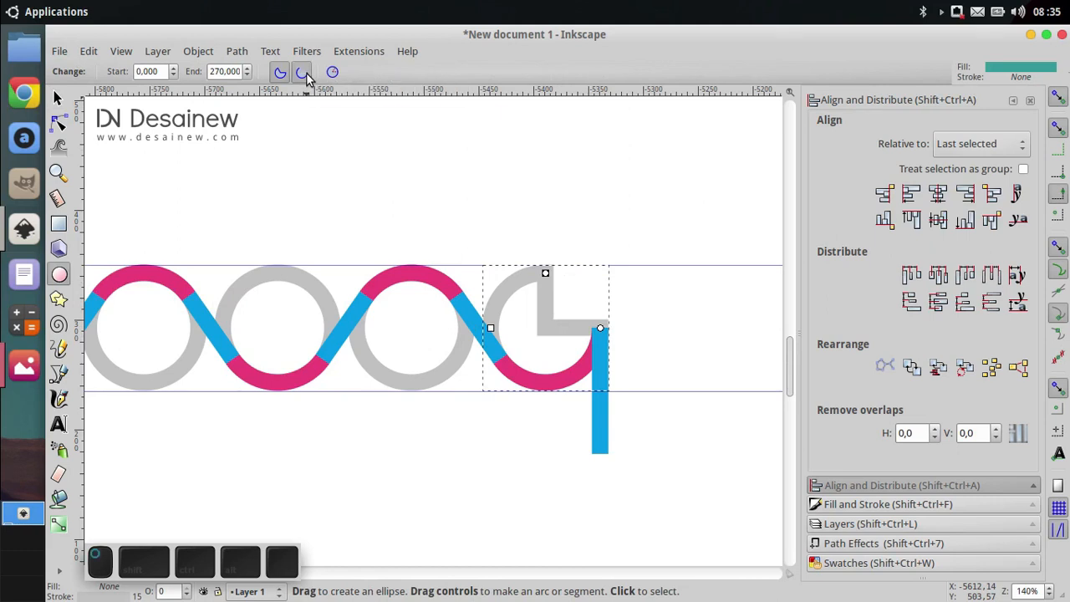
left_click(57, 98)
left_click(542, 234)
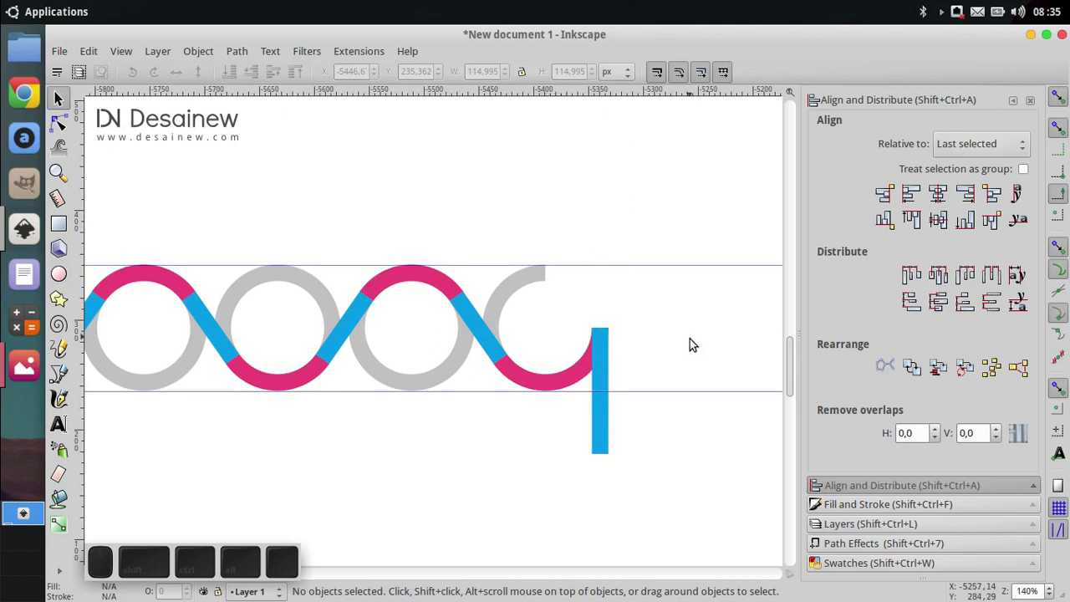
- Duplicate the upper 57.5 px blue bar of the last stem and place the copy directly above it, reaching the upper guide
left_click(605, 355)
right_click(595, 357)
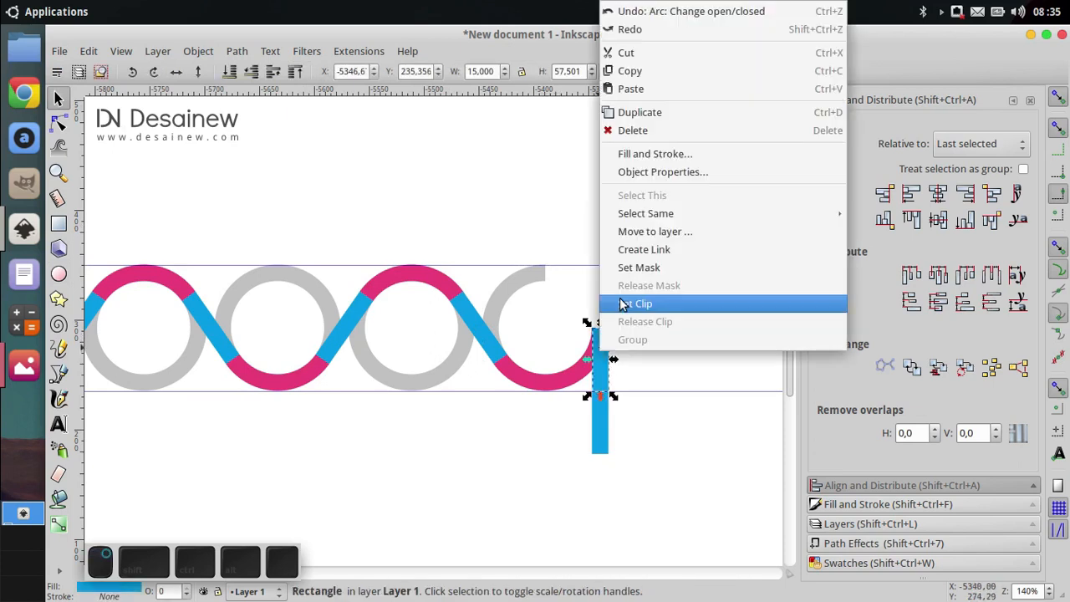
left_click(650, 113)
scroll(592, 396, "up", 2)
left_click_drag(613, 338, 611, 247)
left_click(633, 210)
left_click(591, 202)
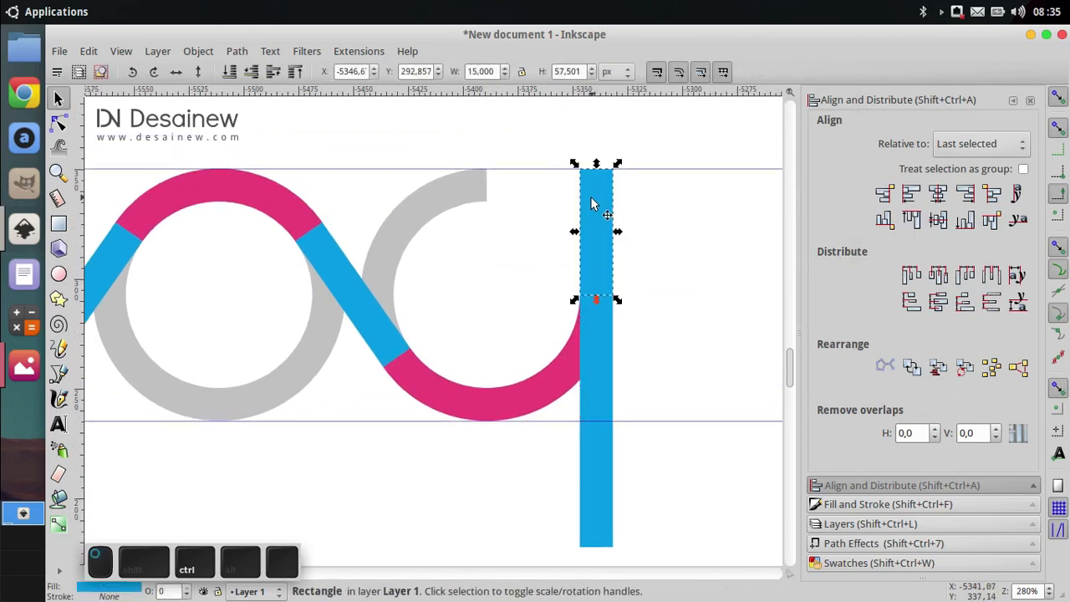
- Duplicate the new top bar, rotate the copy 90 degrees counter-clockwise and lay it between the grey arc's end and the stem's top corner
right_click(600, 237)
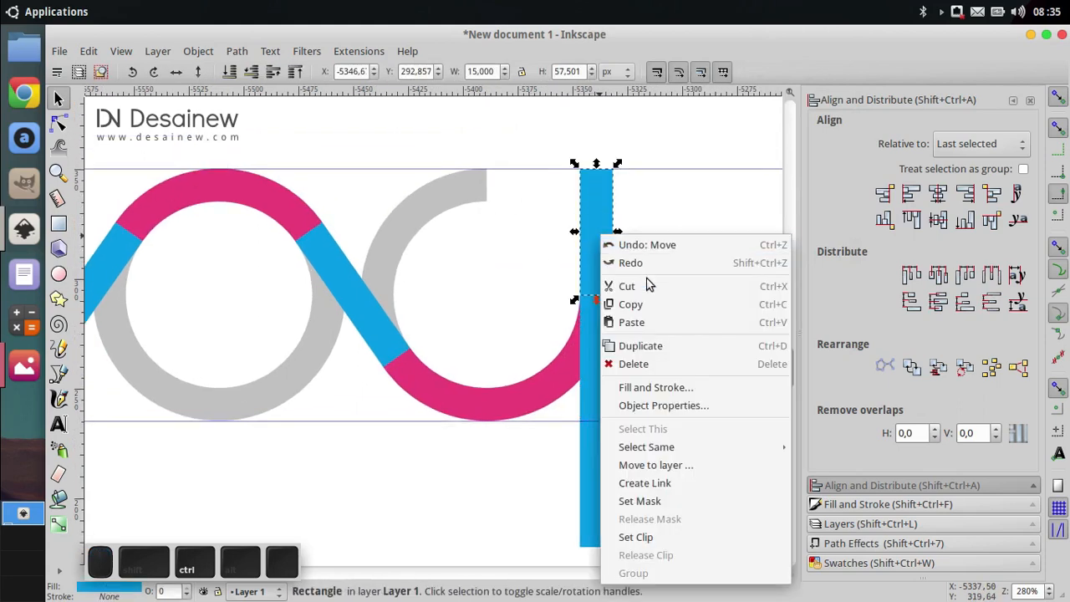
left_click(639, 345)
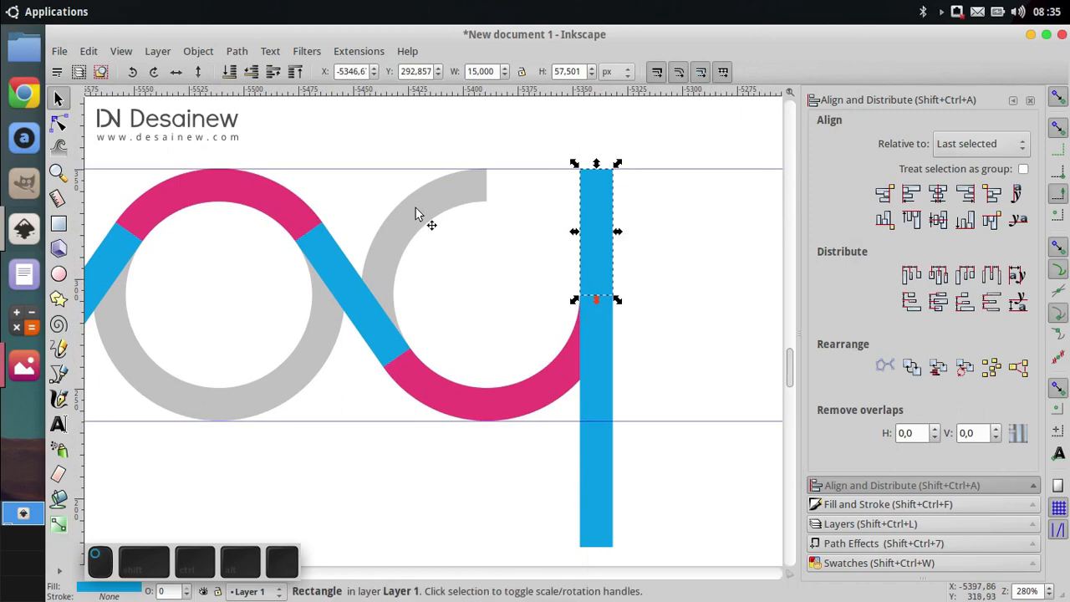
left_click(131, 73)
left_click_drag(574, 234, 528, 188)
left_click(598, 192)
left_click_drag(597, 163, 598, 193)
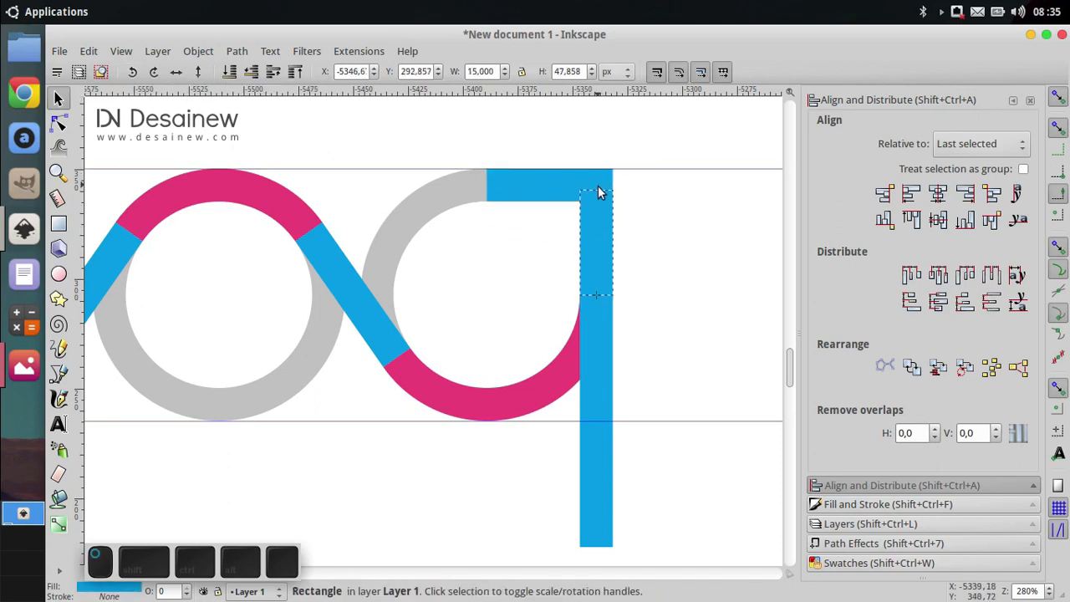
key("ctrl+z")
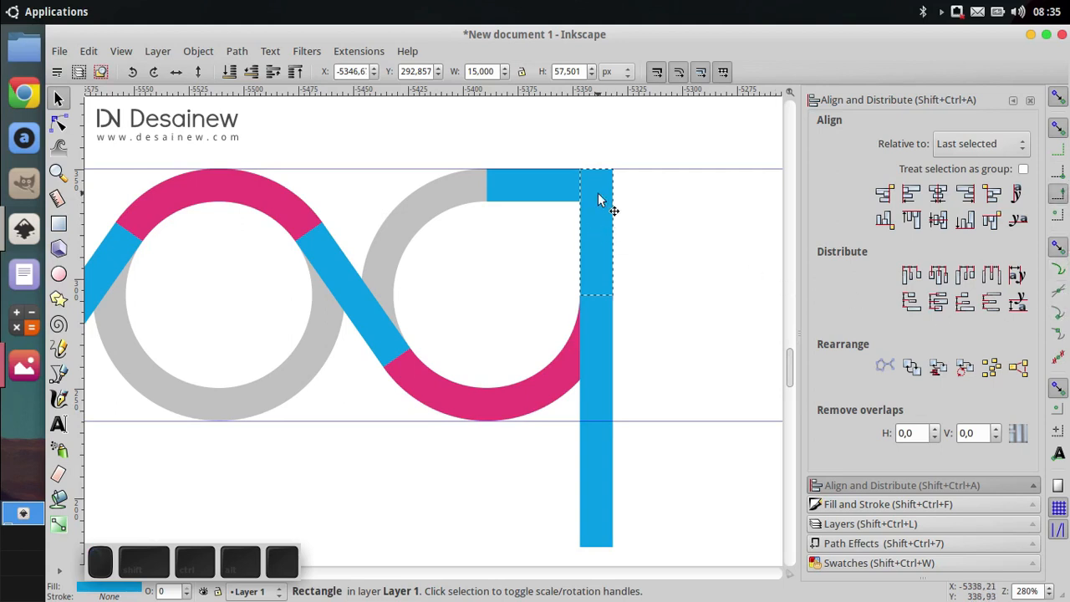
- With bounding box edge snapping on, shorten the stem's top bar to about 42.5 px, ending at the horizontal bar's lower edge
left_click(598, 200)
left_click(602, 242)
left_click_drag(596, 163, 599, 193)
left_click(1058, 156)
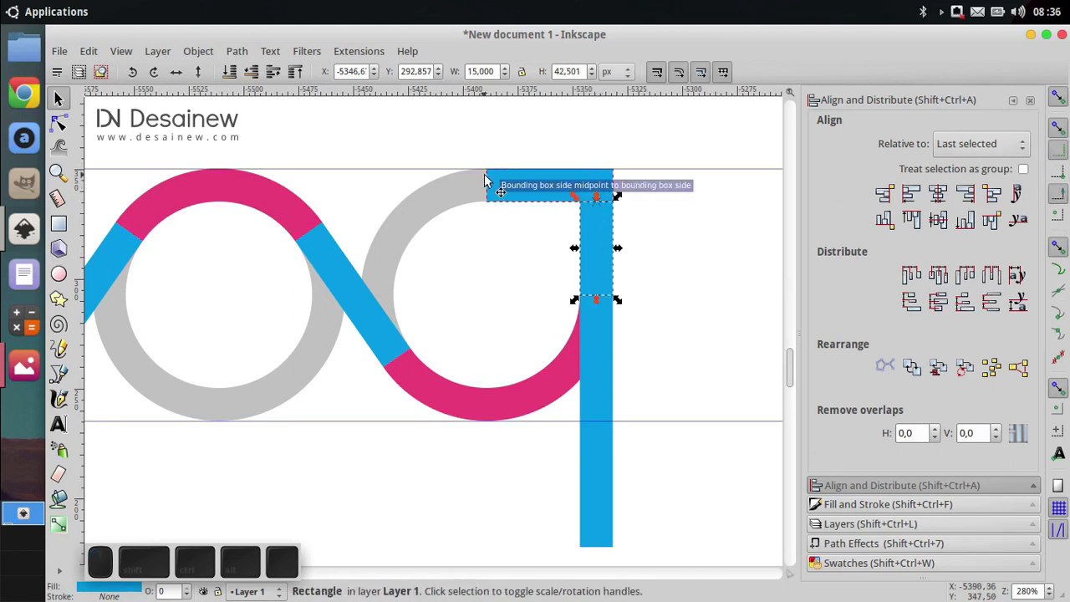
- Move the horizontal blue bar off the last letter and delete it
left_click(511, 187)
left_click_drag(474, 126, 658, 231)
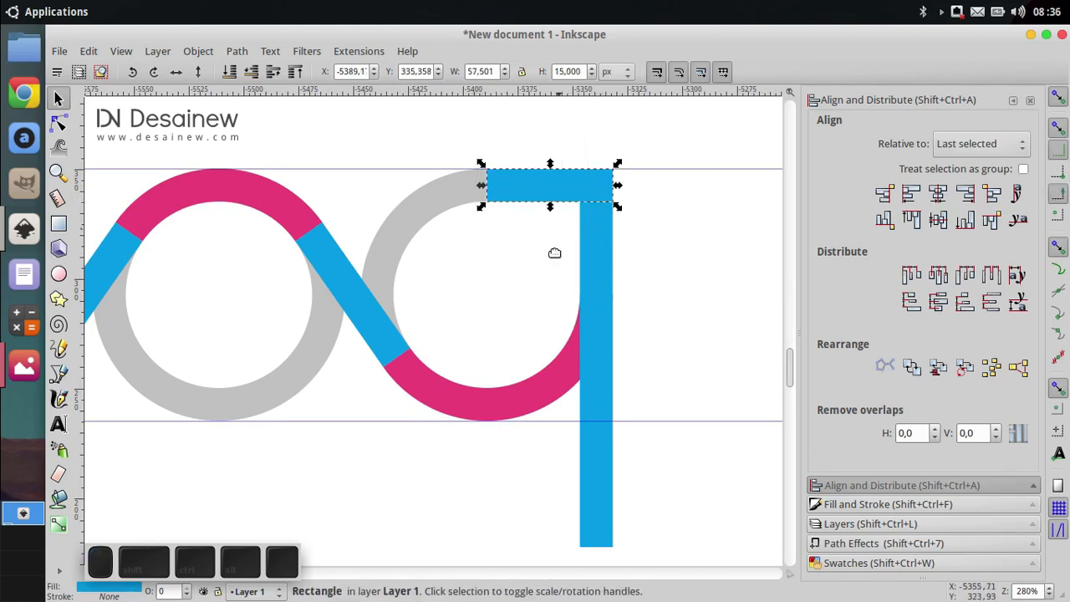
scroll(554, 252, "up", 4)
left_click_drag(558, 316, 602, 224)
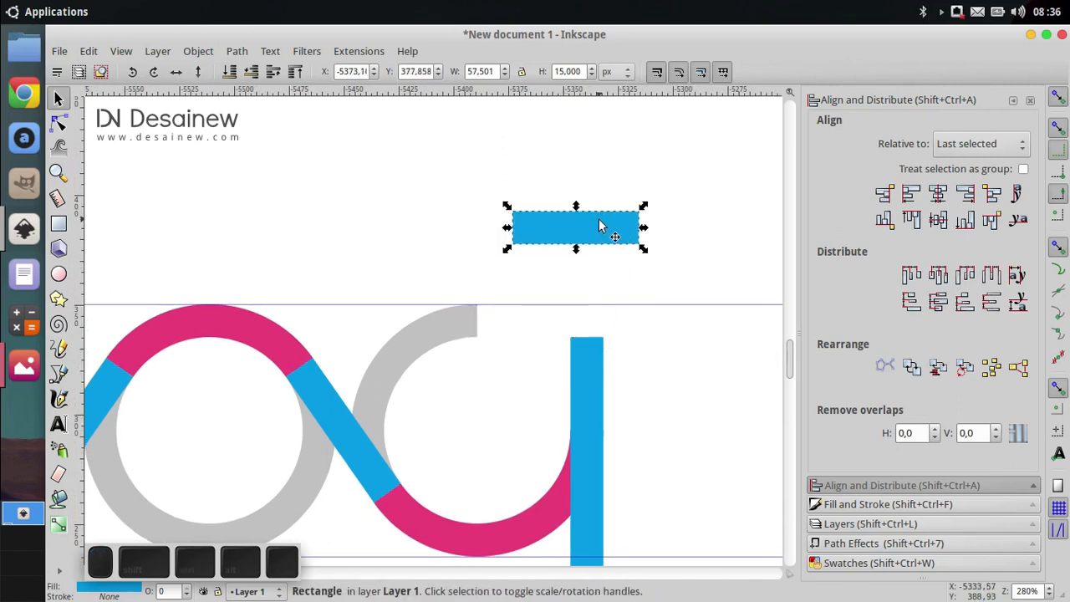
key("Delete")
scroll(573, 231, "down", 3, "ctrl")
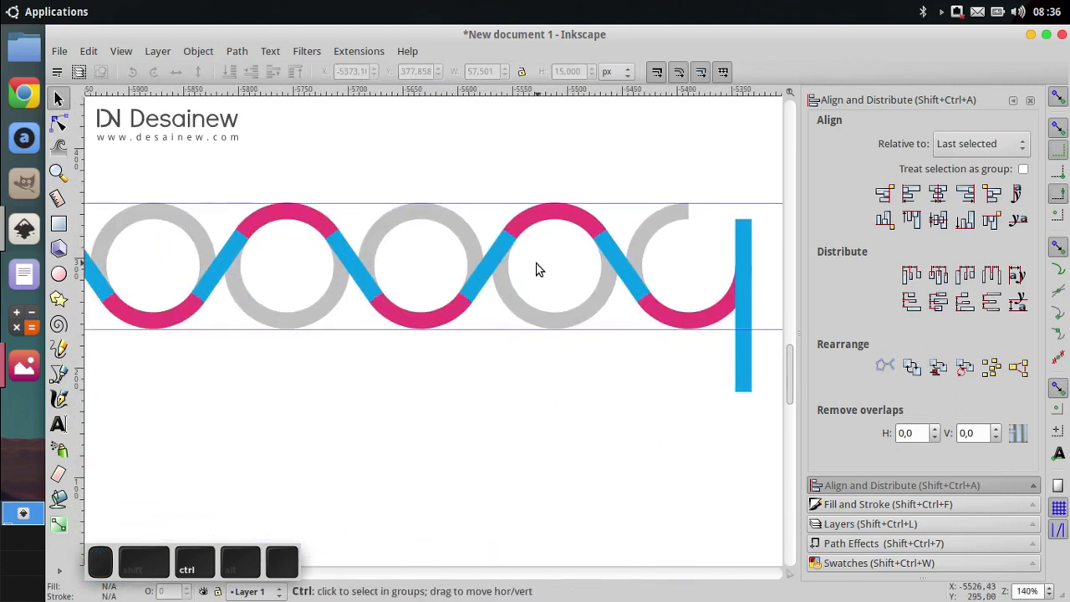
- Duplicate the last stem's lowest blue bar and align the copy with the right and bottom edges of the sixth grey circle
scroll(536, 266, "down", 1, "ctrl")
left_click_drag(554, 298, 476, 301)
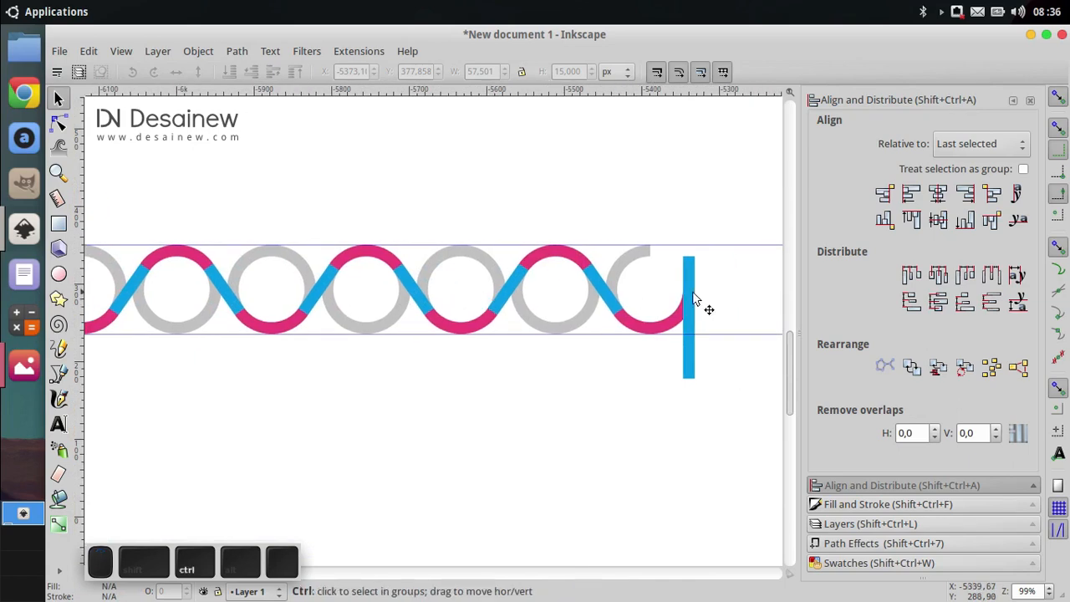
left_click(693, 355, "ctrl")
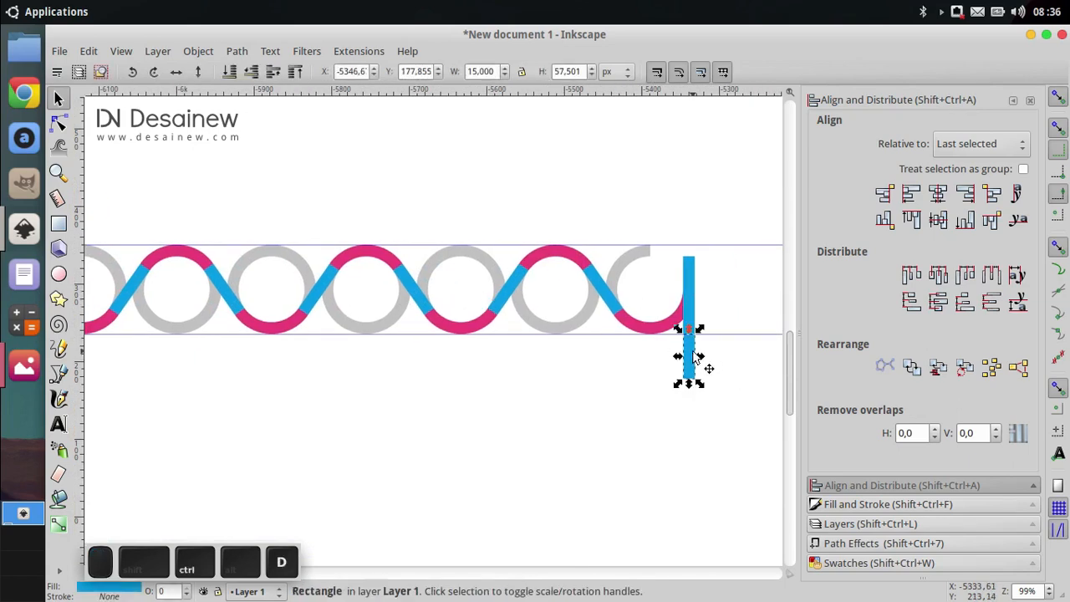
scroll(692, 365, "up", 2, "ctrl")
left_click_drag(692, 373, 533, 447)
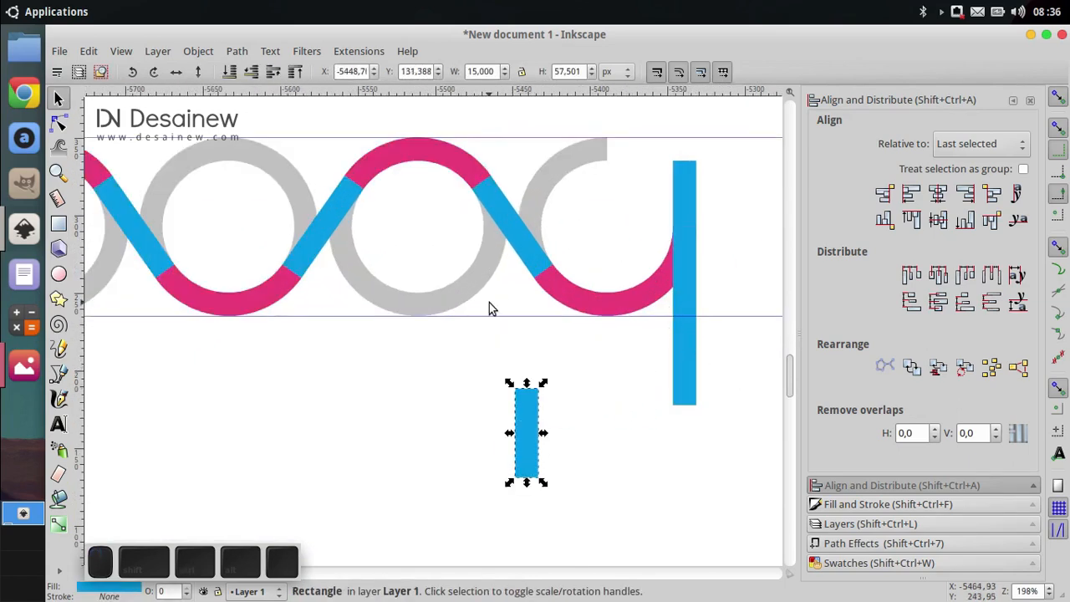
left_click_drag(470, 302, 401, 273)
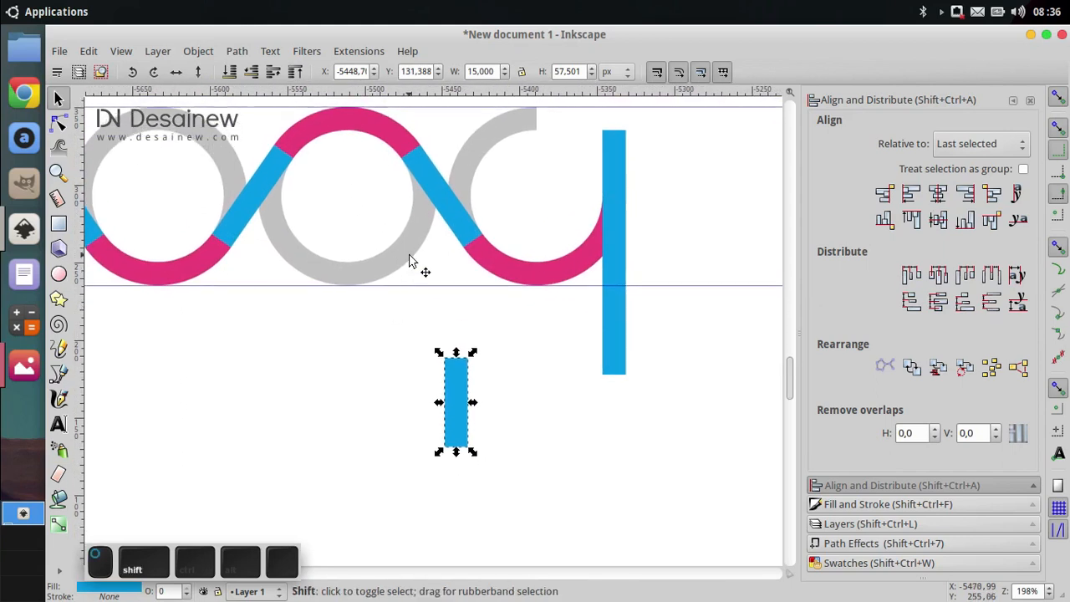
left_click(388, 264, "shift")
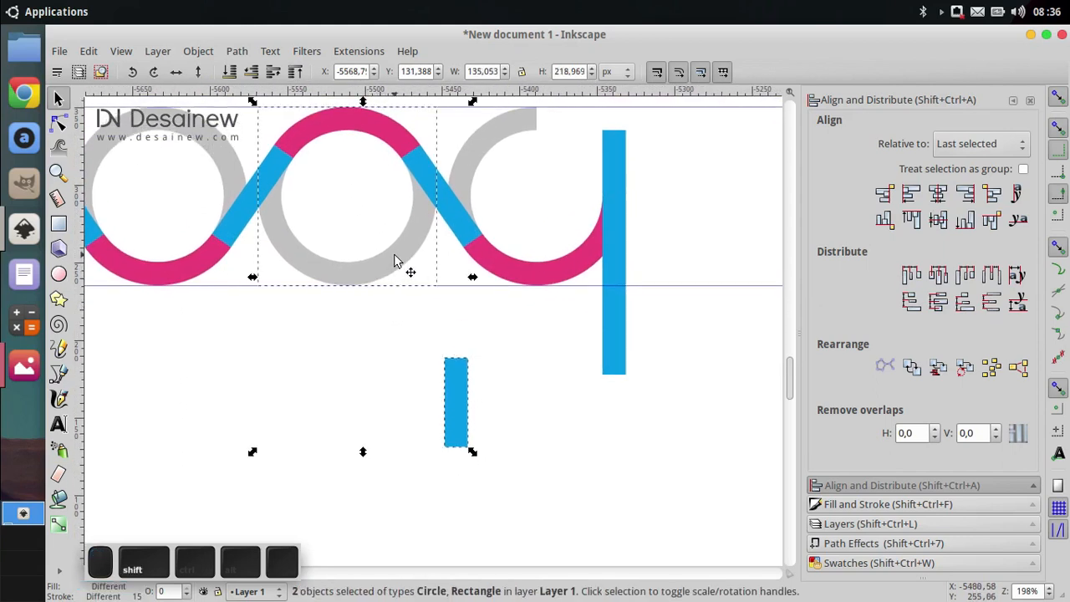
left_click(965, 197)
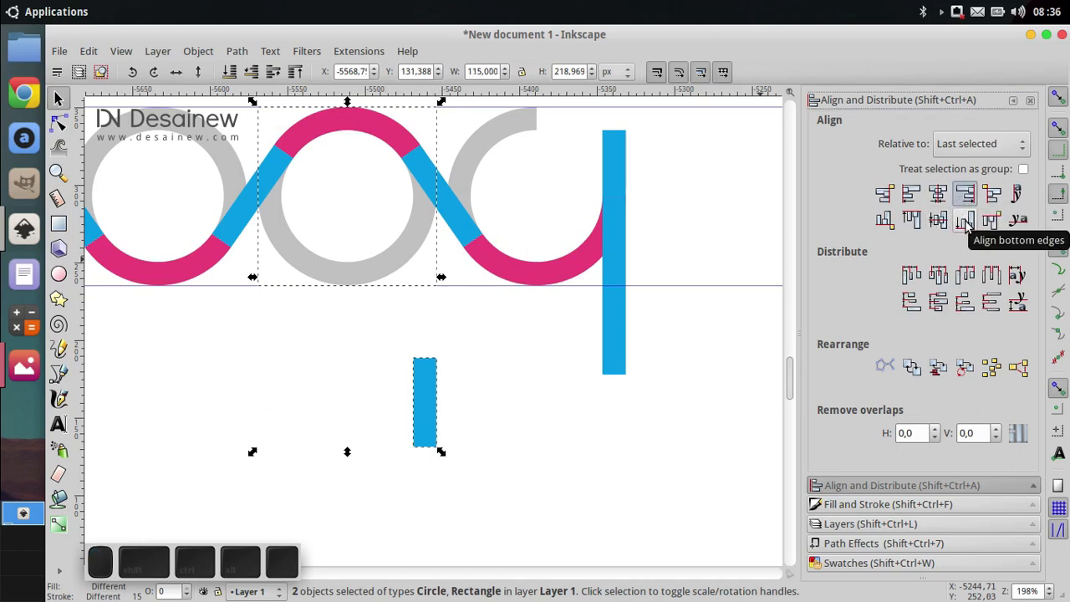
left_click(965, 222)
left_click(394, 300)
scroll(394, 301, "up", 3)
left_click(443, 349)
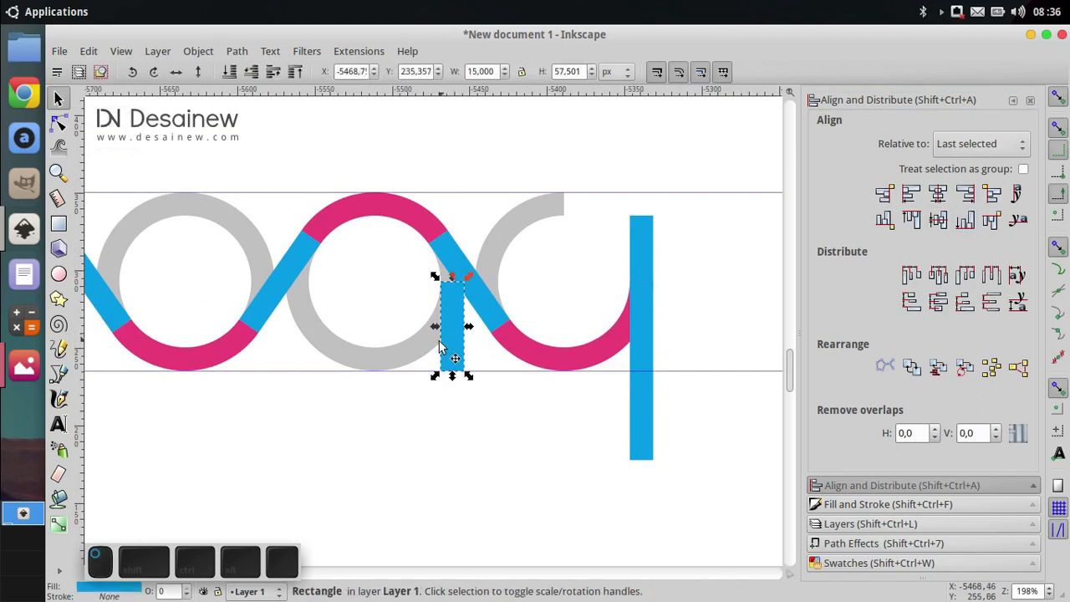
scroll(439, 345, "up", 1, "ctrl")
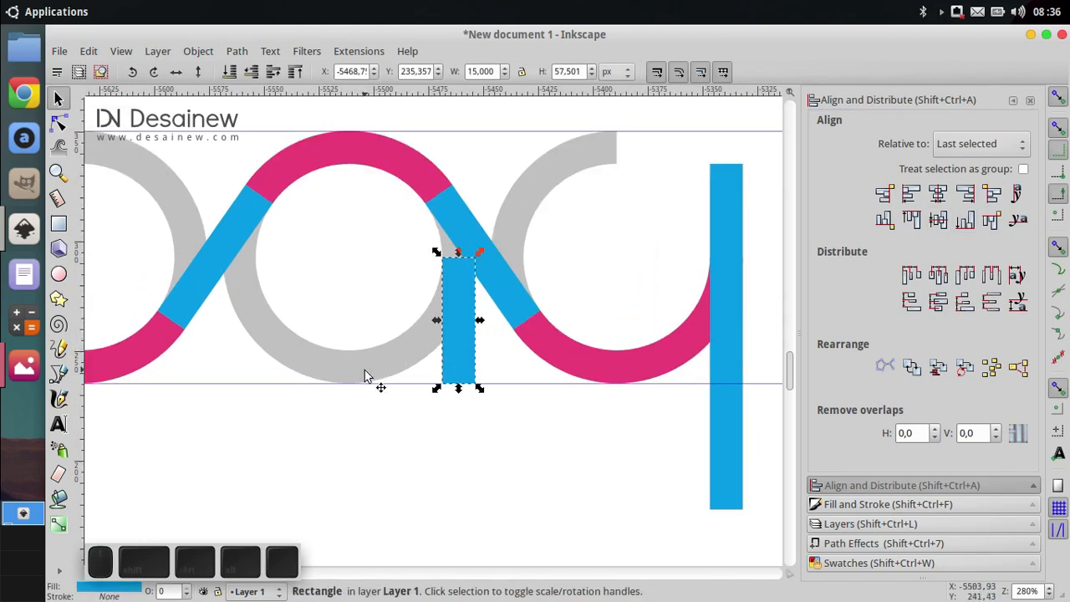
- Fill the blue bar on the sixth circle with the grey sampled from the adjacent ring using the Dropper
left_click(59, 573)
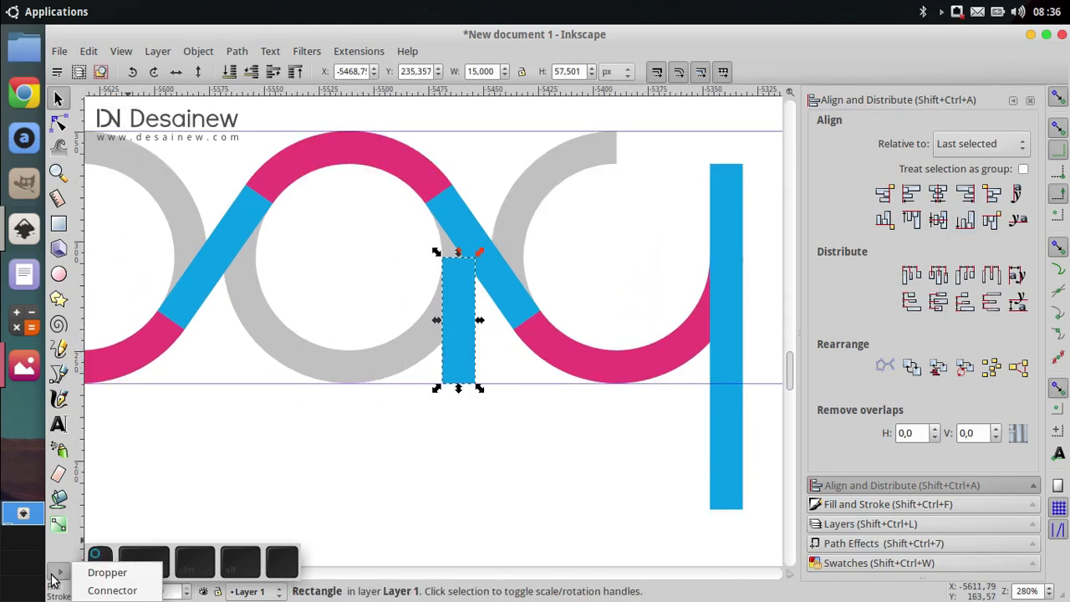
left_click(96, 577)
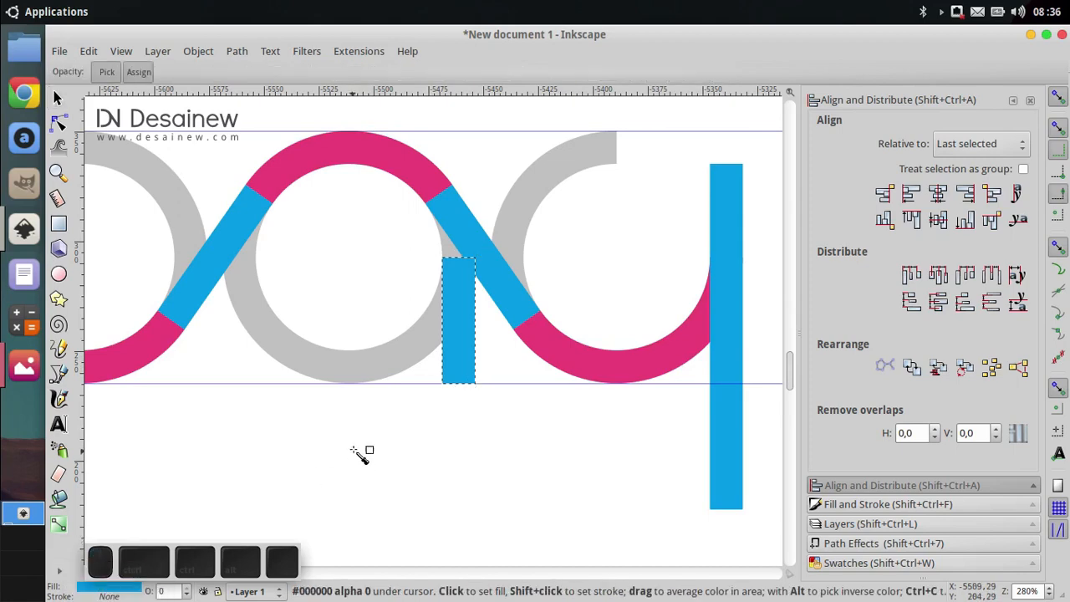
left_click(401, 362)
left_click(58, 98)
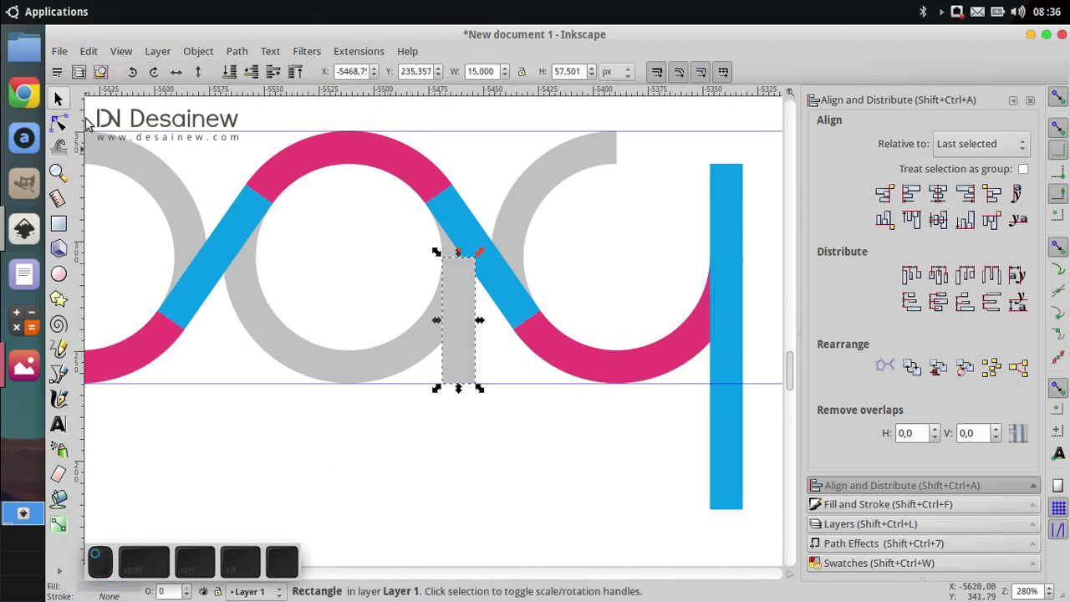
- Duplicate the sixth circle's grey bar and align the copy with the right and top edges of the fifth grey circle
scroll(423, 440, "down", 1, "ctrl")
left_click(616, 445)
left_click(645, 386, "ctrl")
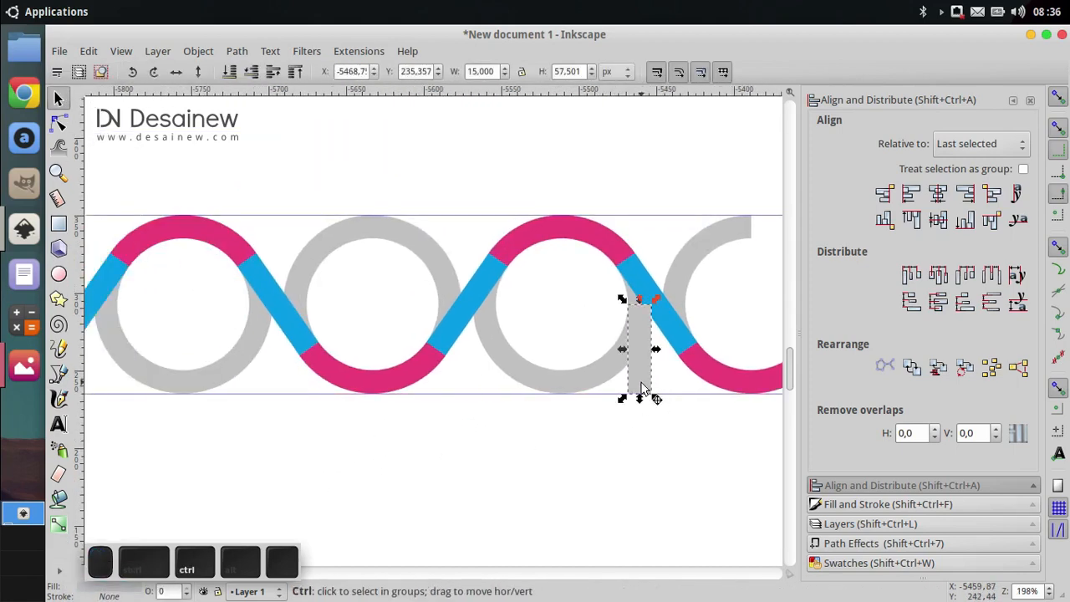
key("ctrl+d")
left_click(435, 253, "shift")
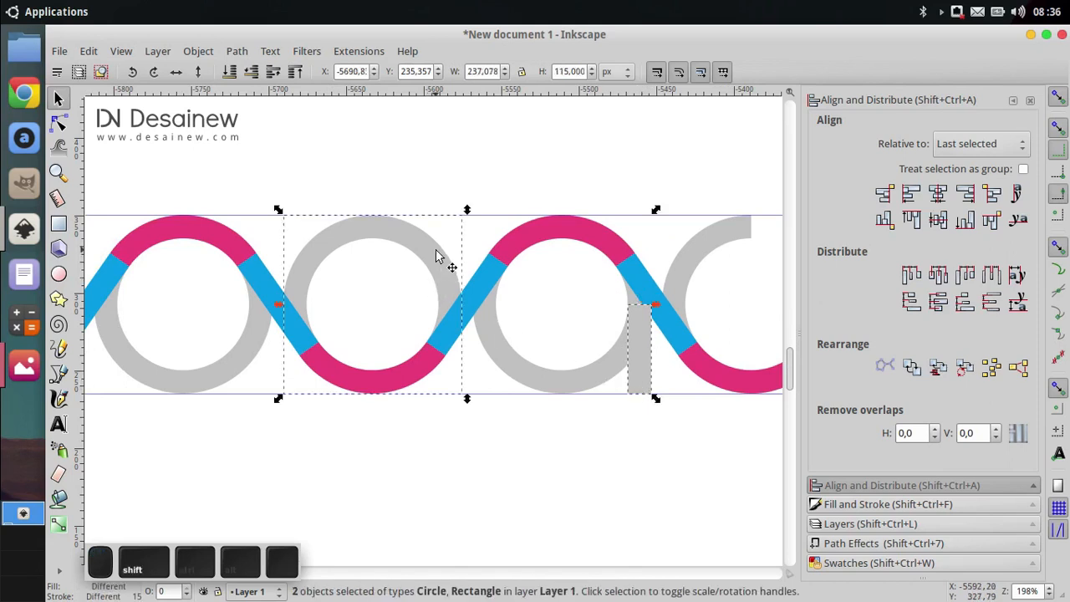
scroll(422, 266, "down", 1, "ctrl")
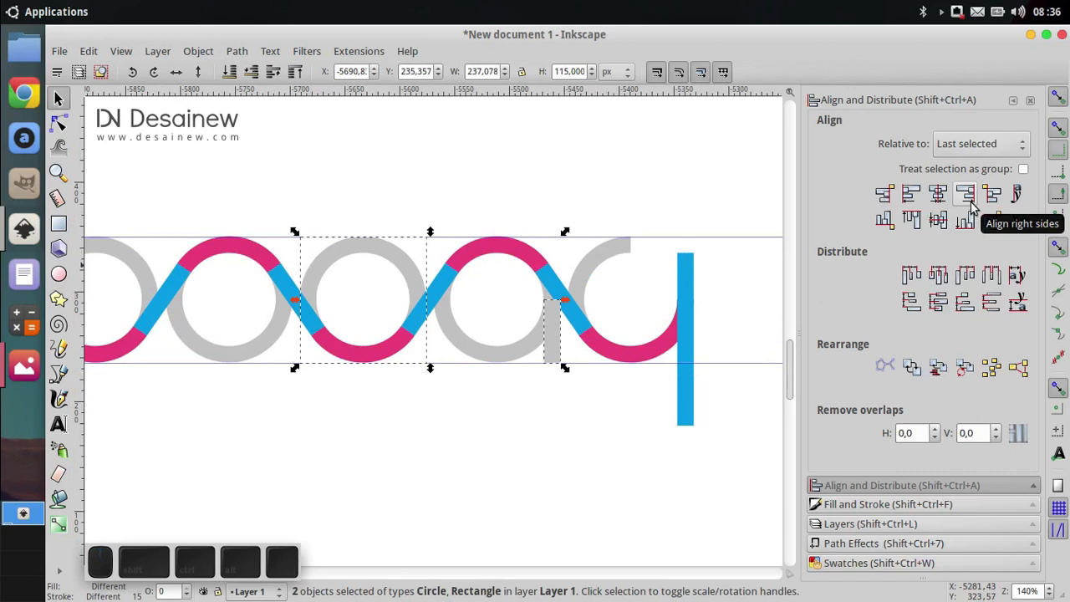
left_click(968, 199)
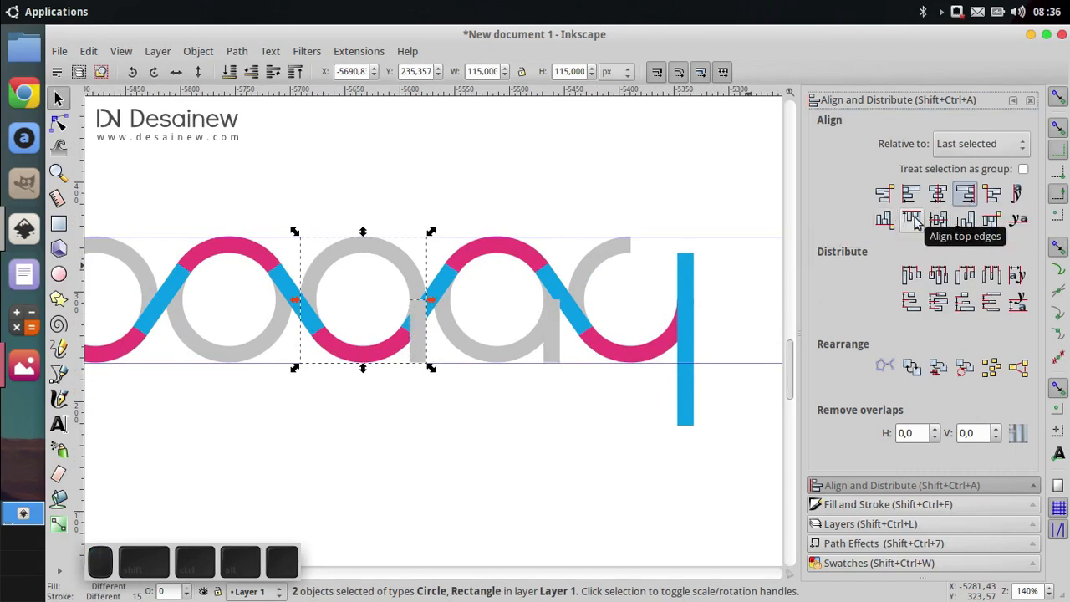
left_click(506, 201)
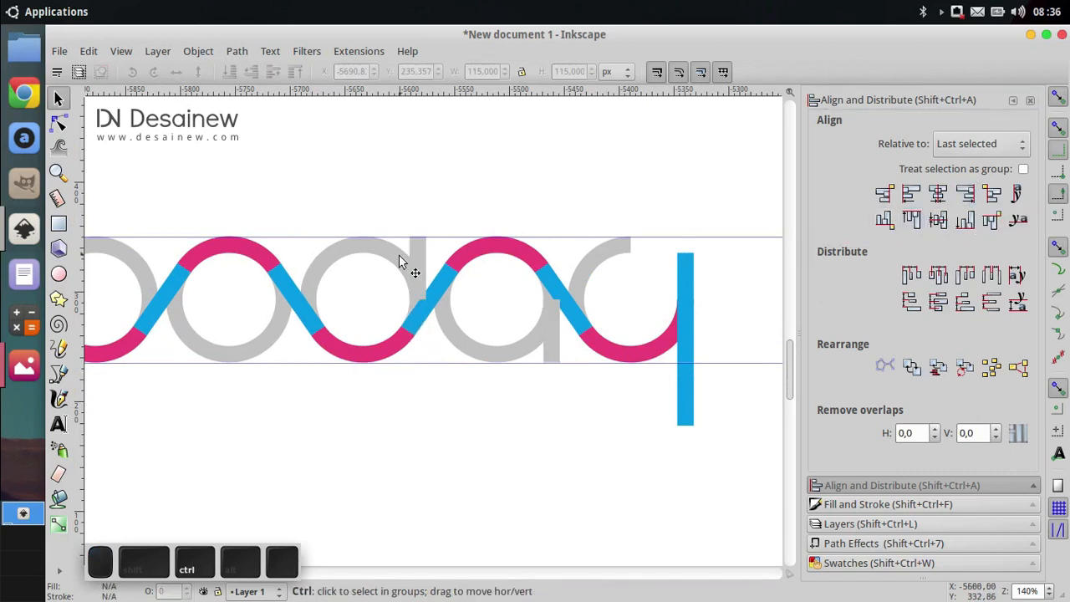
- Duplicate the fifth circle's grey bar and snap the copy directly on top of it to extend the stem upward
scroll(421, 250, "up", 2)
right_click(420, 249)
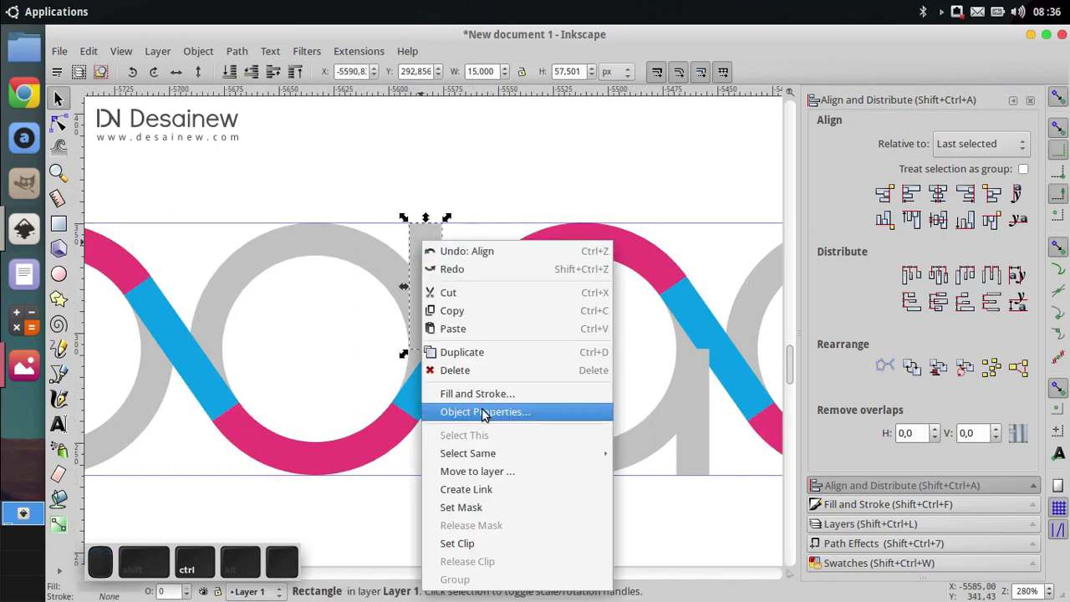
left_click(475, 352)
scroll(398, 418, "up", 4)
mouse_move(399, 418)
left_mouse_down()
mouse_move(416, 423)
mouse_move(428, 301)
left_mouse_up()
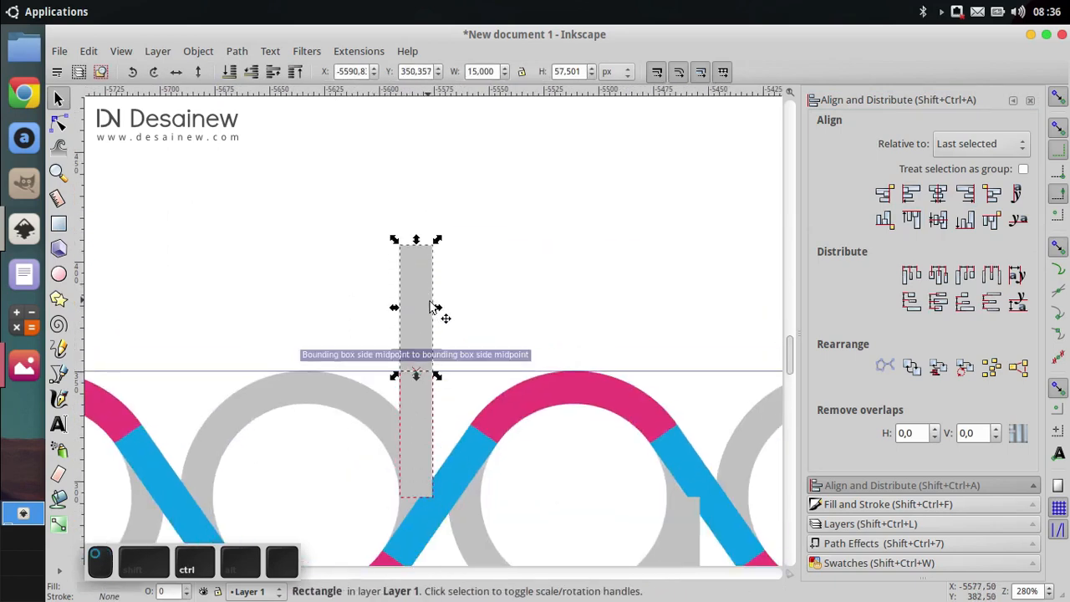
scroll(589, 295, "down", 2)
left_click(580, 314)
- Duplicate the stem's upper grey bar and align the copy with the right and bottom edges of the fourth grey circle
left_click_drag(508, 298, 632, 227)
left_click(628, 227, "ctrl")
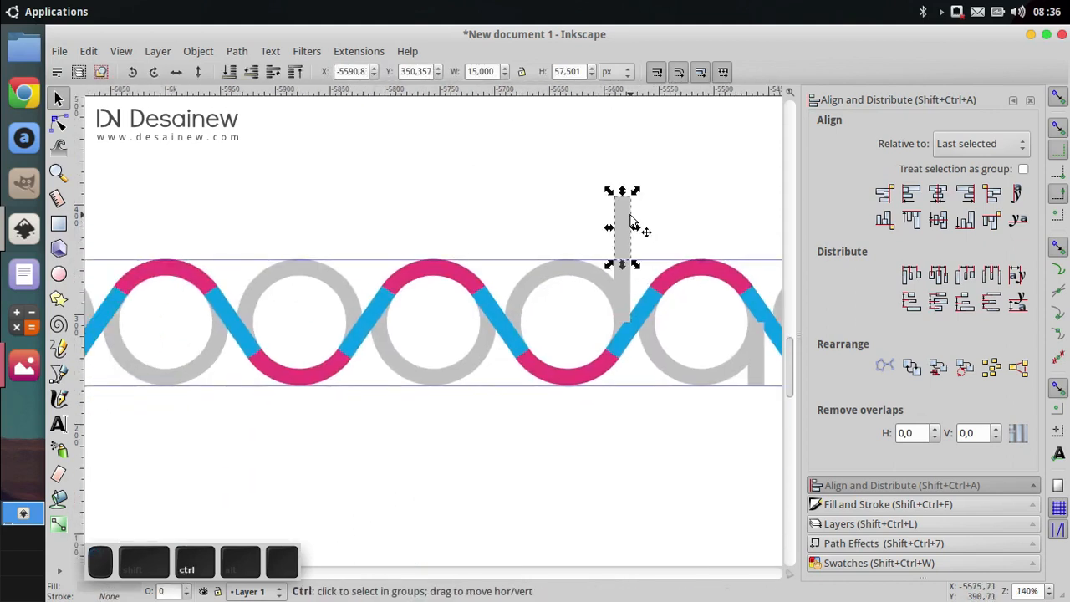
key("ctrl+d")
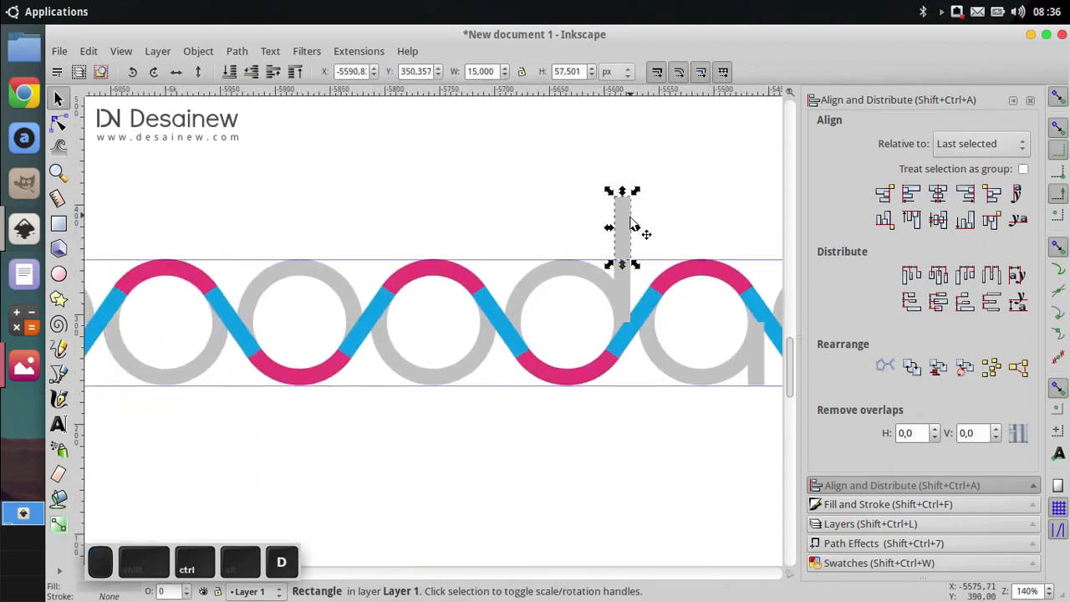
left_click(477, 366, "shift")
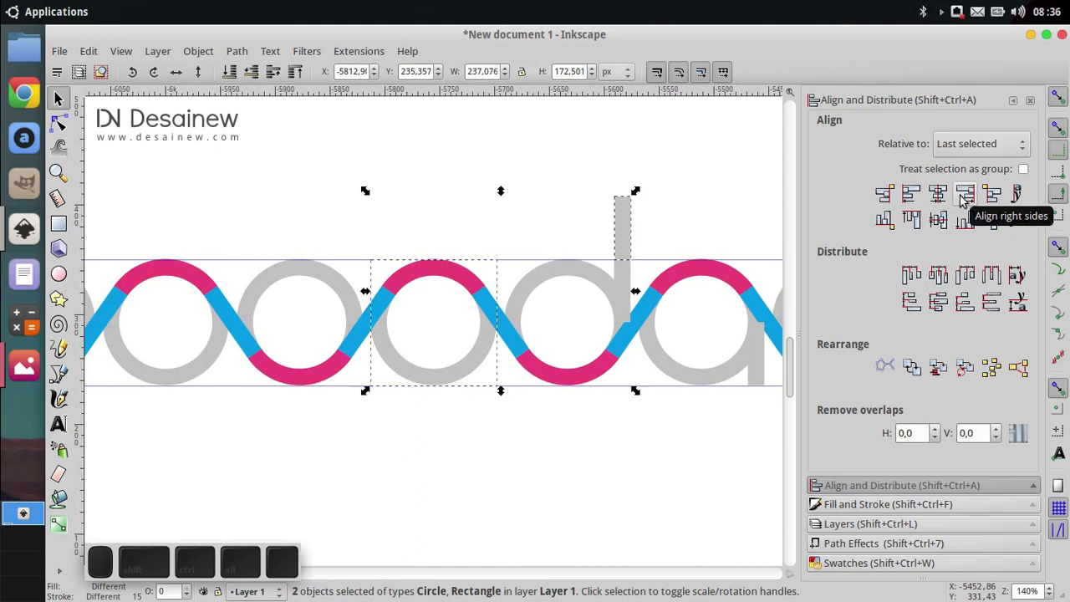
left_click(964, 194)
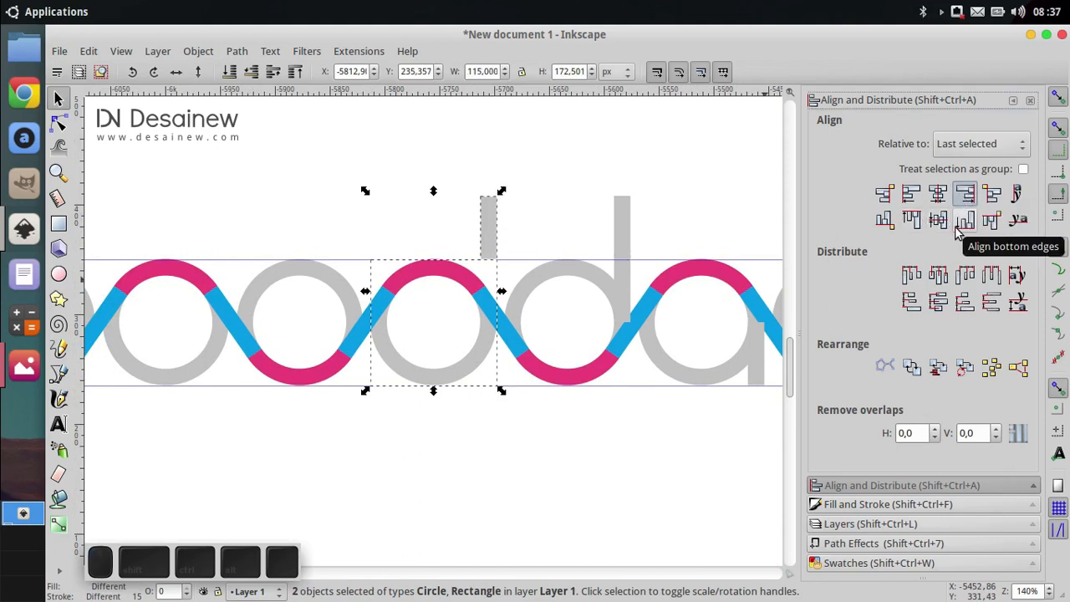
left_click(964, 221)
scroll(574, 356, "up", 1, "ctrl")
key("Escape")
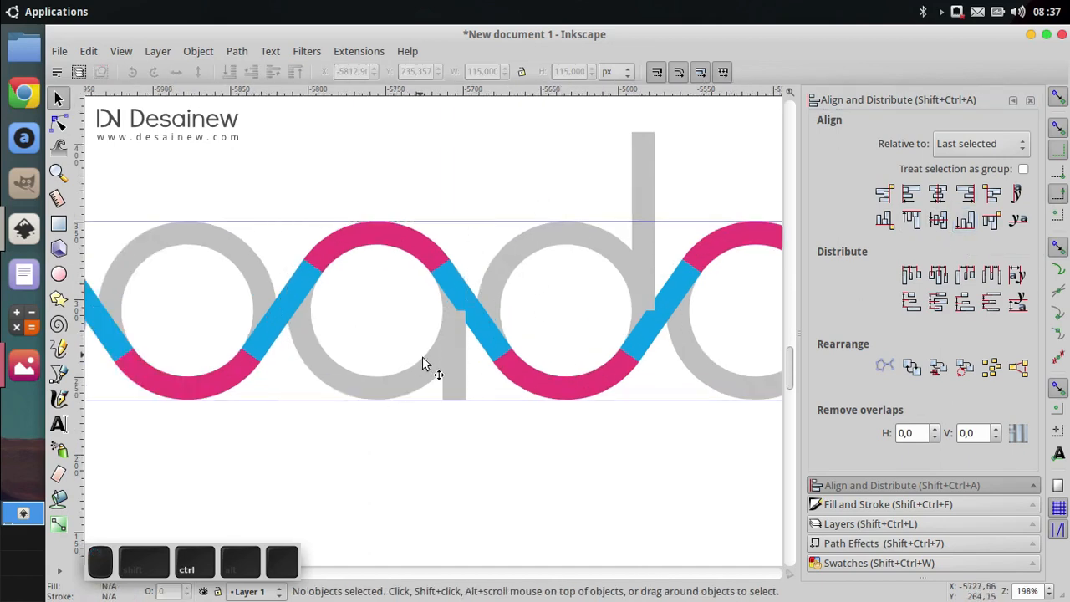
- Duplicate the fourth circle's grey bar and align the copy with the circle's left edge
left_click(447, 363)
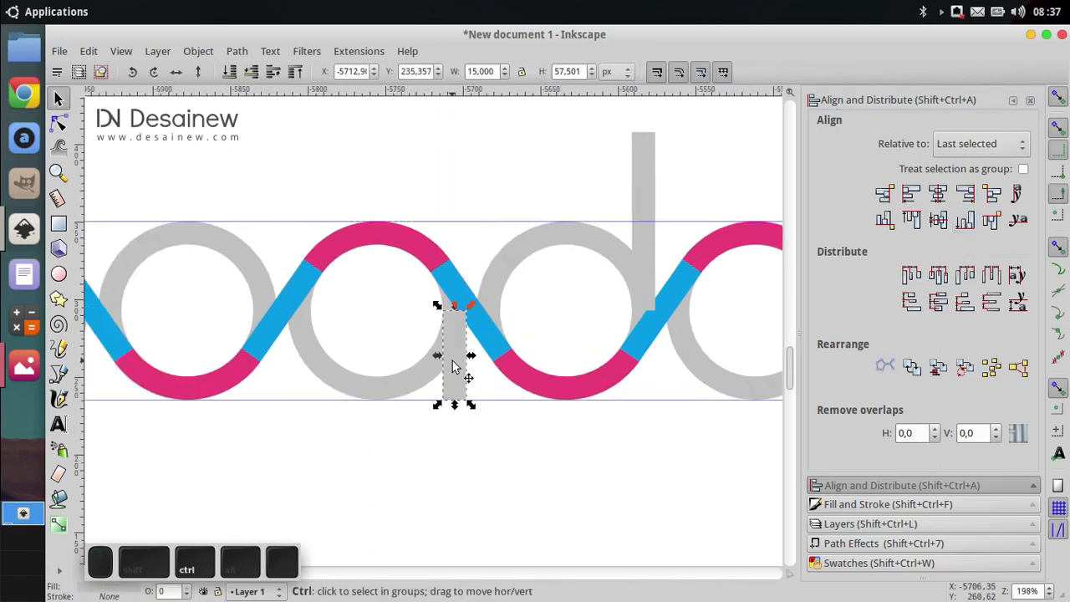
left_click(367, 387, "shift")
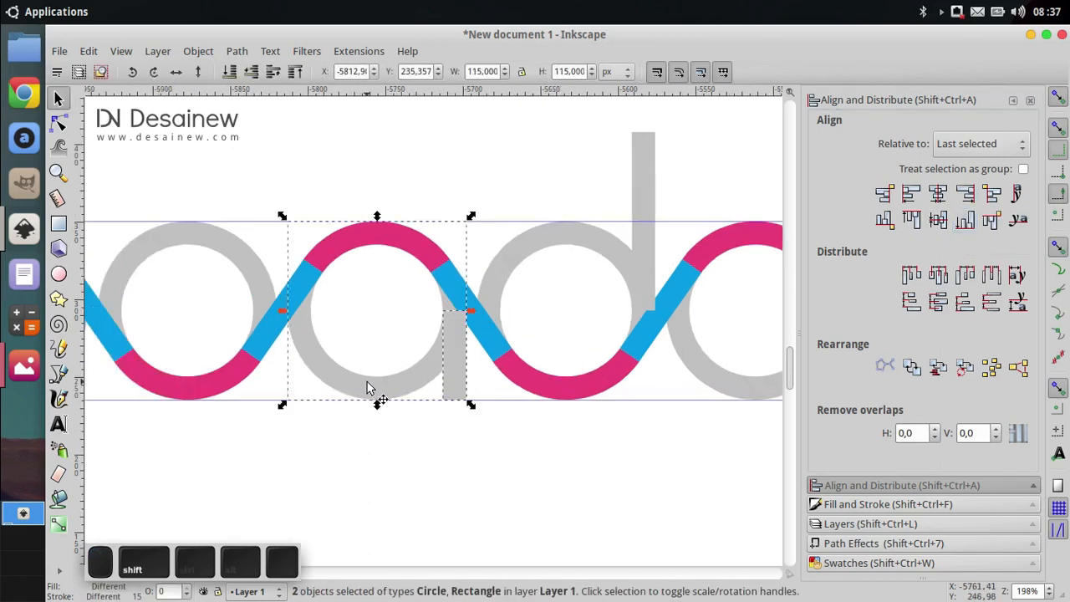
left_click(911, 194)
key("Escape")
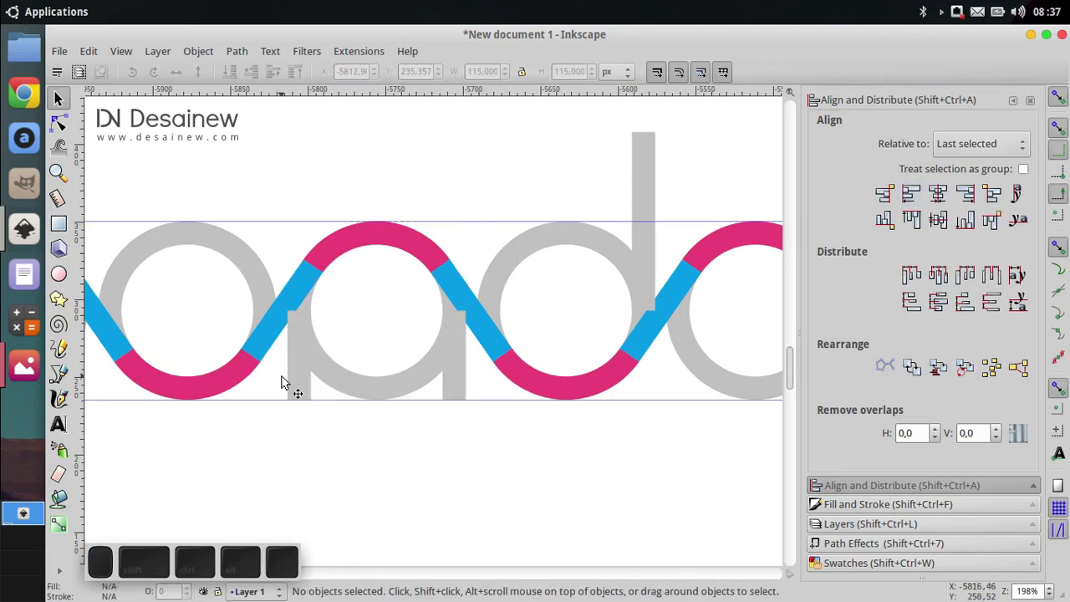
- Duplicate the fourth circle's left bar and align the copy with the right and top edges of the third grey circle
left_click_drag(282, 382, 429, 399)
left_click(458, 381)
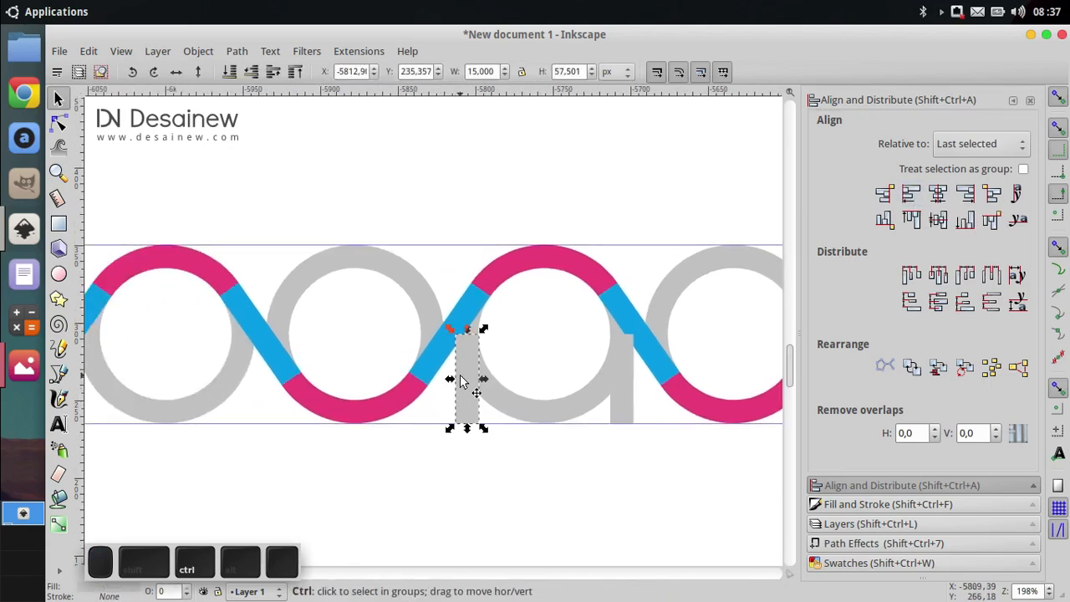
left_click(420, 293, "shift")
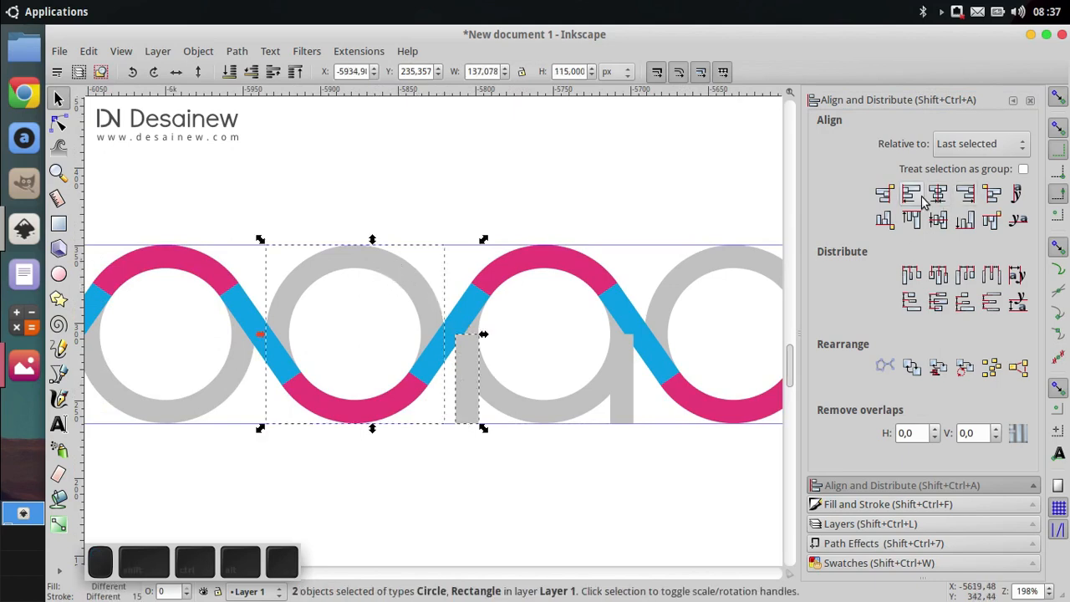
left_click(965, 196)
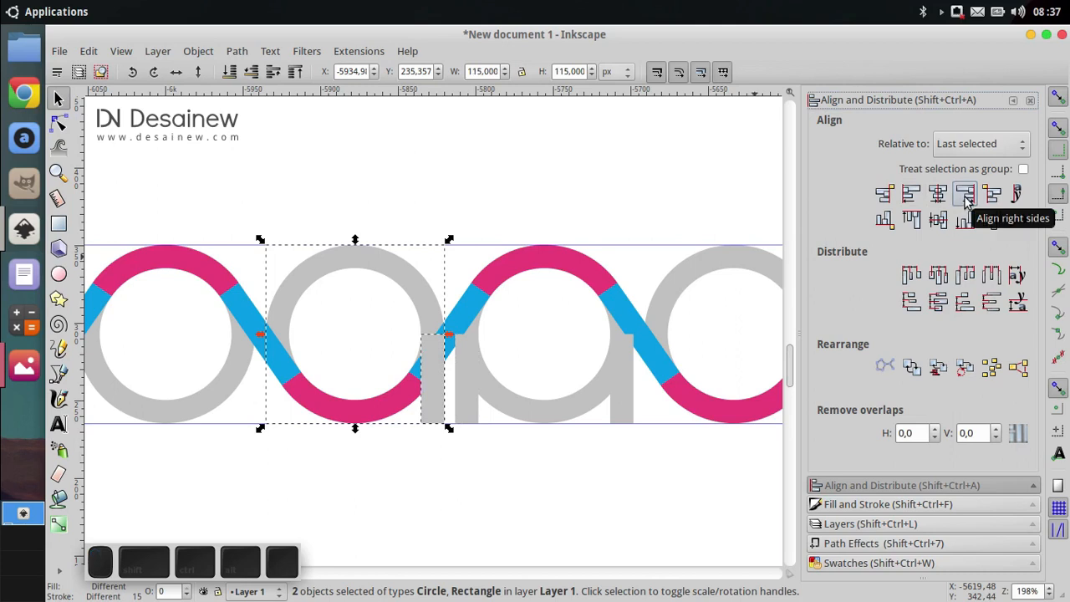
left_click(925, 222)
left_click(512, 193)
- Duplicate the third circle's upper bar and align the copy with the circle's left edge
left_click(438, 274)
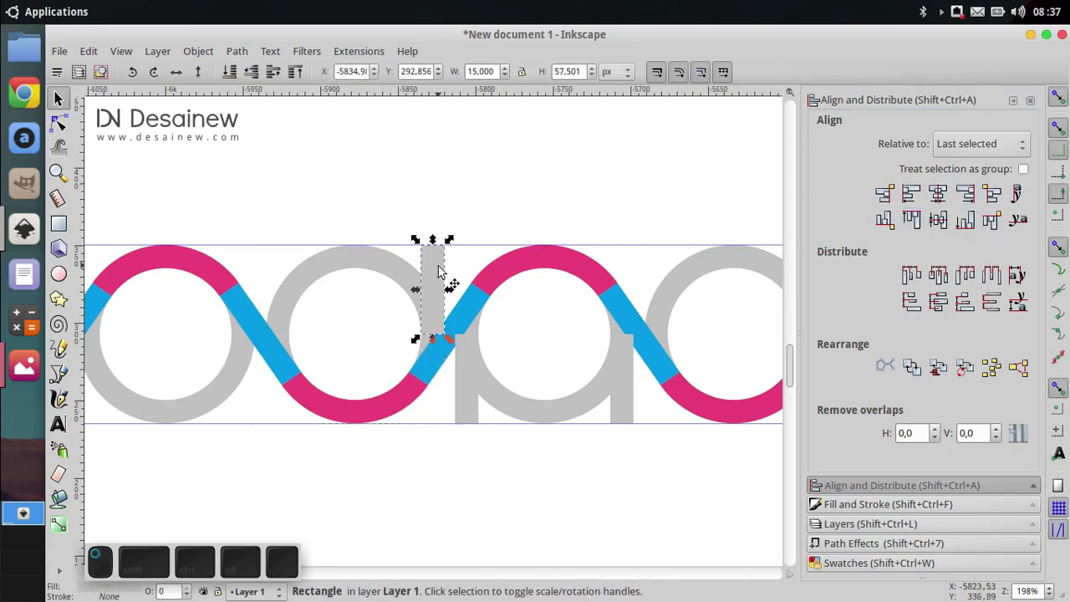
right_click(438, 280)
left_click(514, 364)
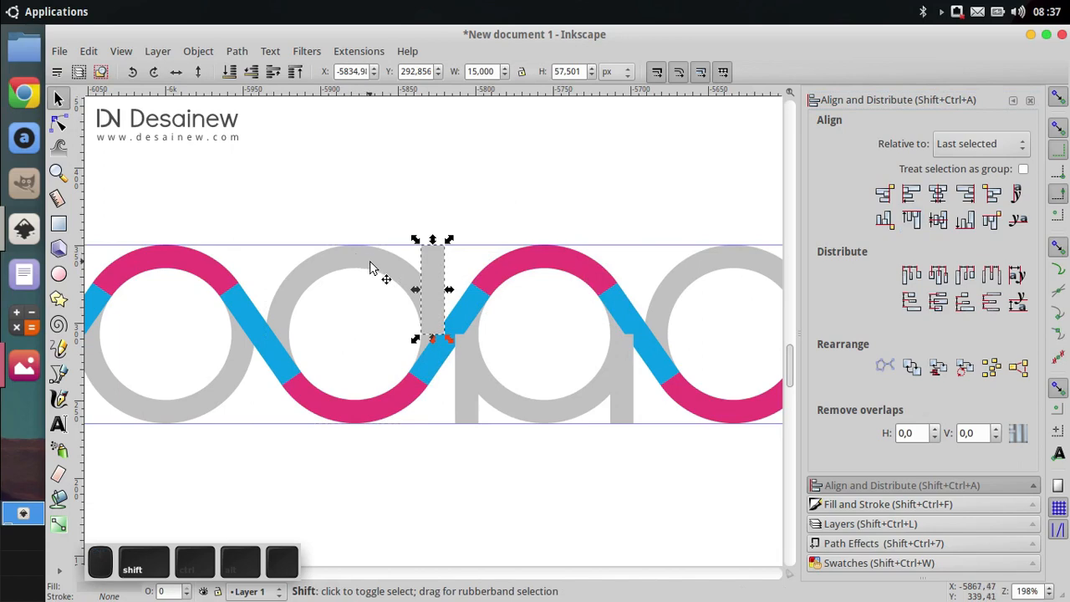
left_click(371, 268, "shift")
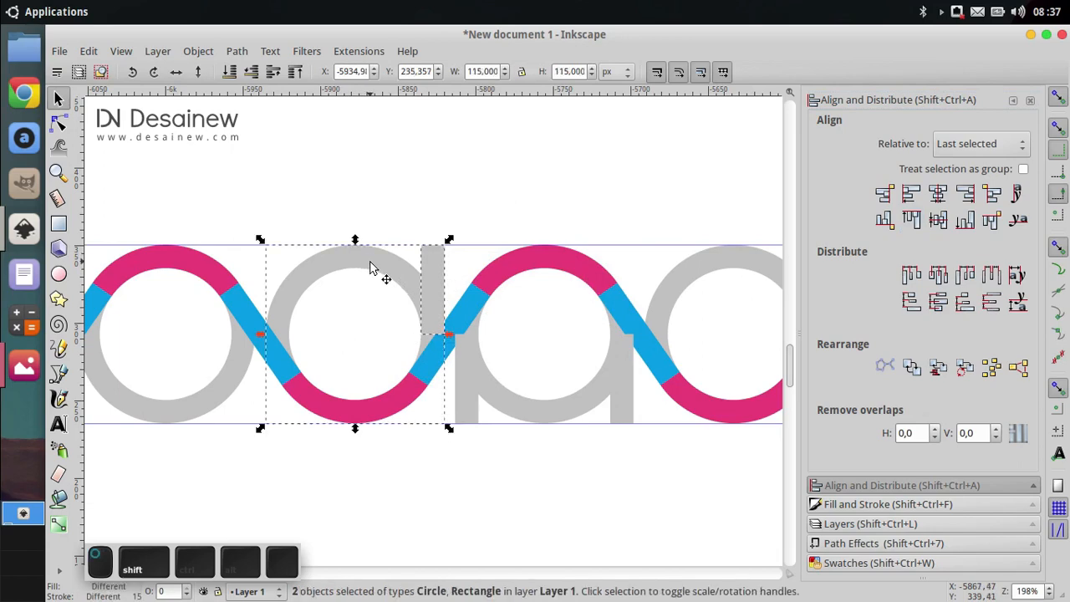
left_click(908, 194)
left_click(393, 200)
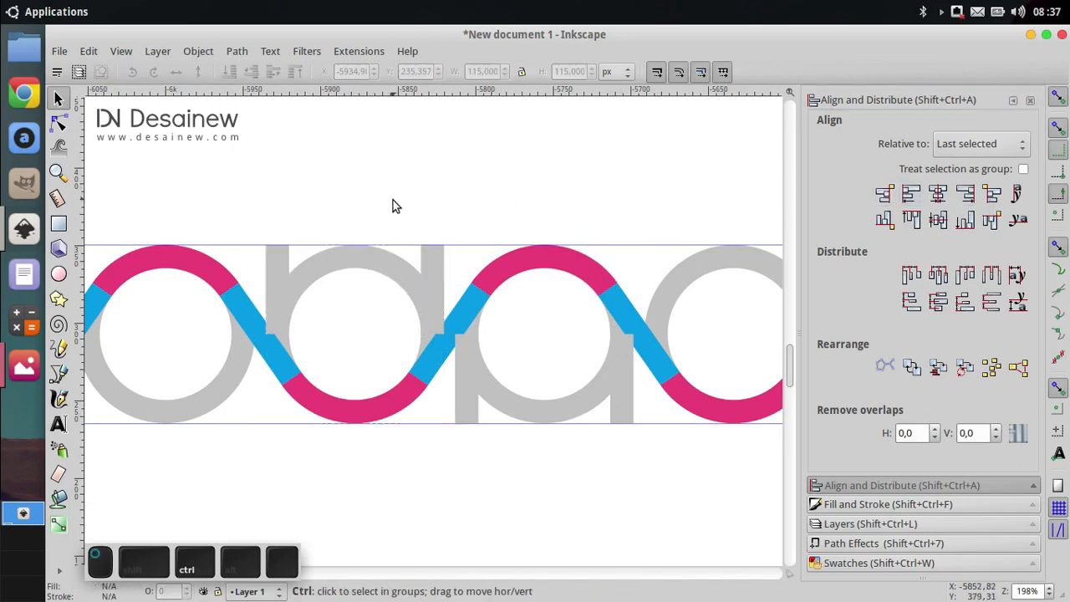
- Select all objects sharing the first grey circle's stroke color and convert their strokes to paths
scroll(393, 200, "down", 2)
mouse_move(442, 289)
left_mouse_down()
mouse_move(367, 294)
mouse_move(453, 291)
left_mouse_up()
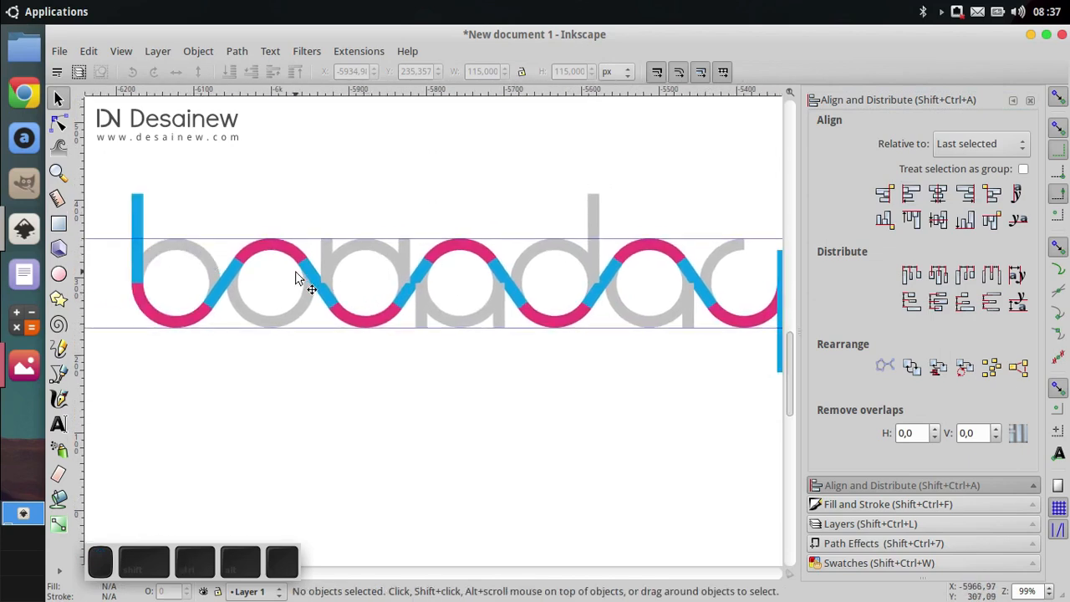
right_click(192, 255)
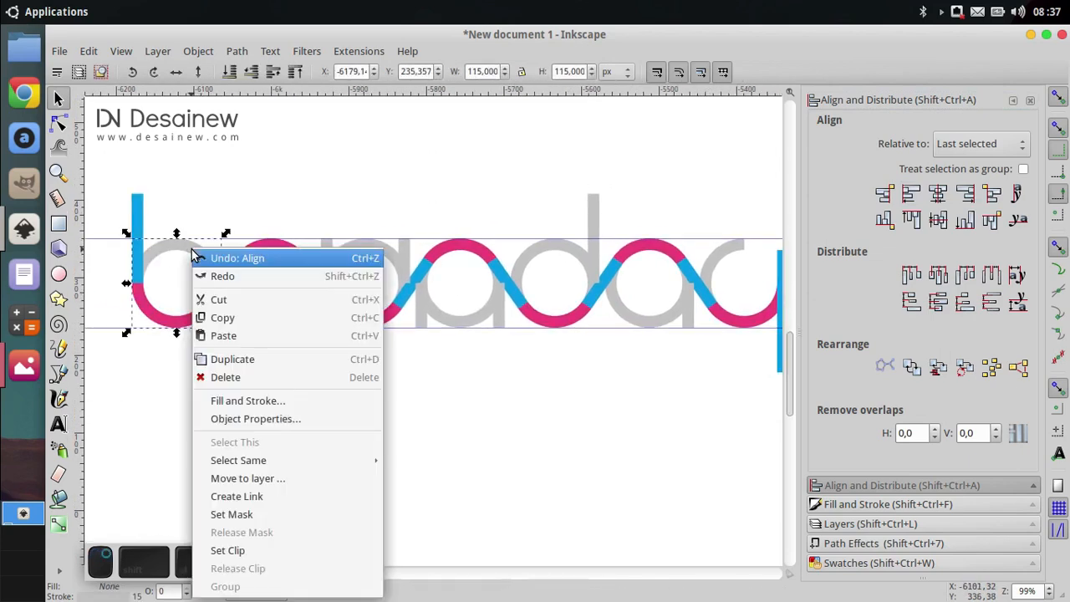
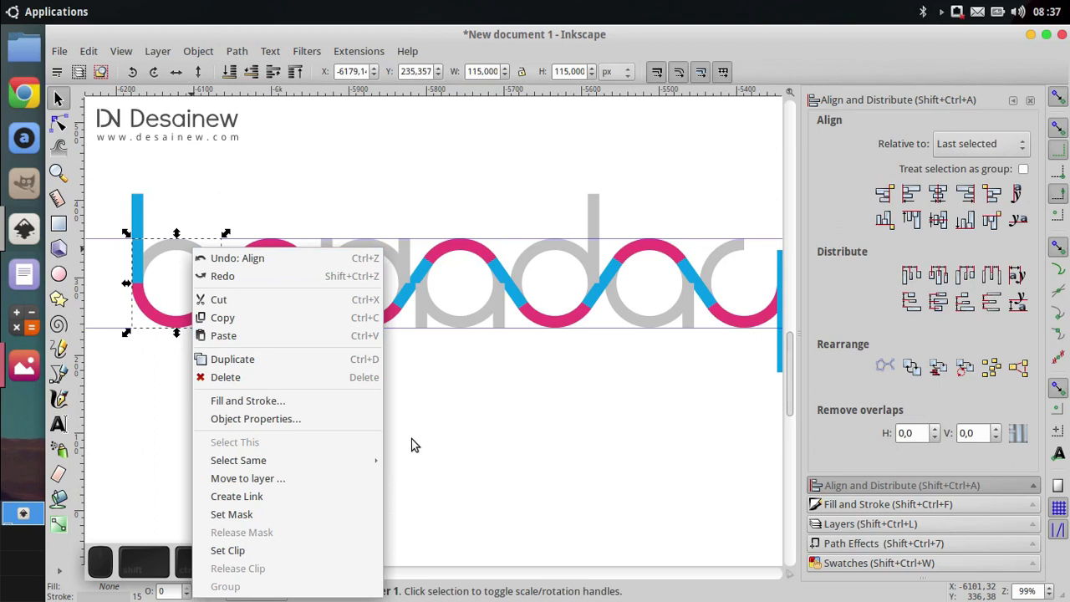
mouse_move(329, 468)
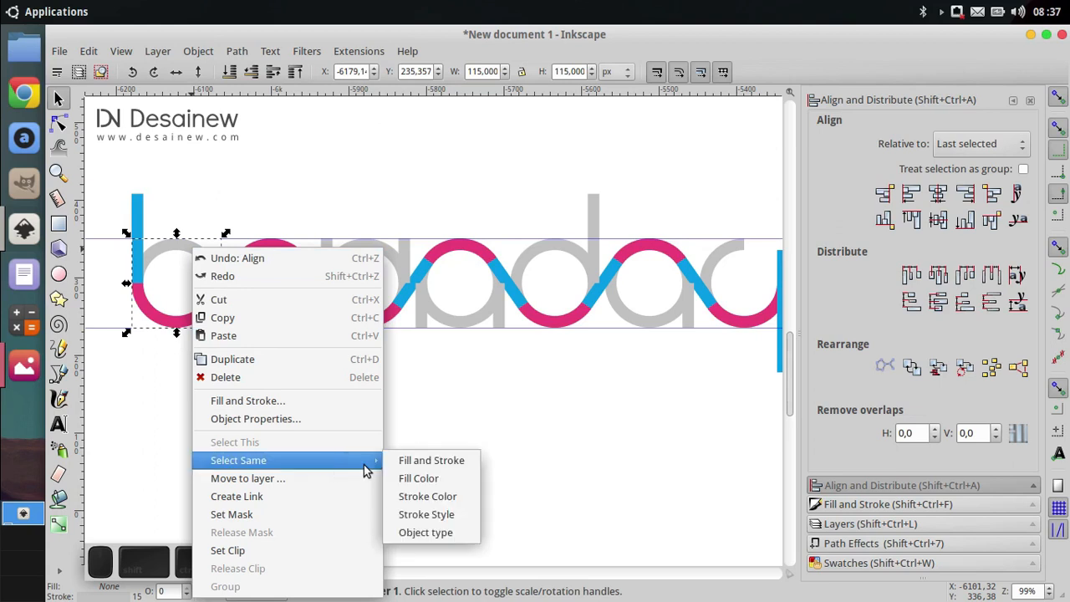
left_click(463, 497)
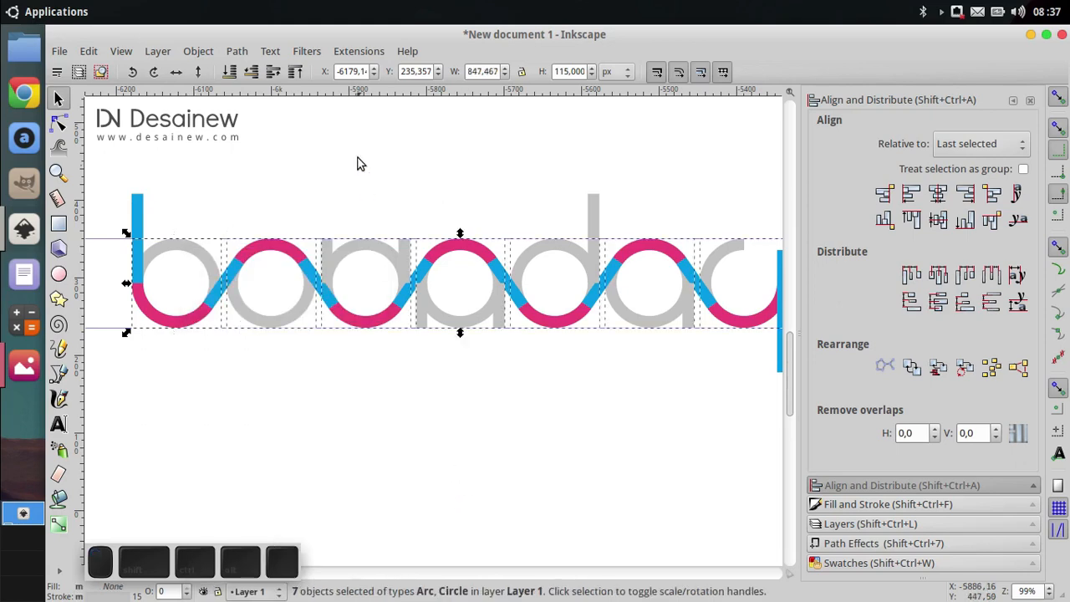
left_click(237, 51)
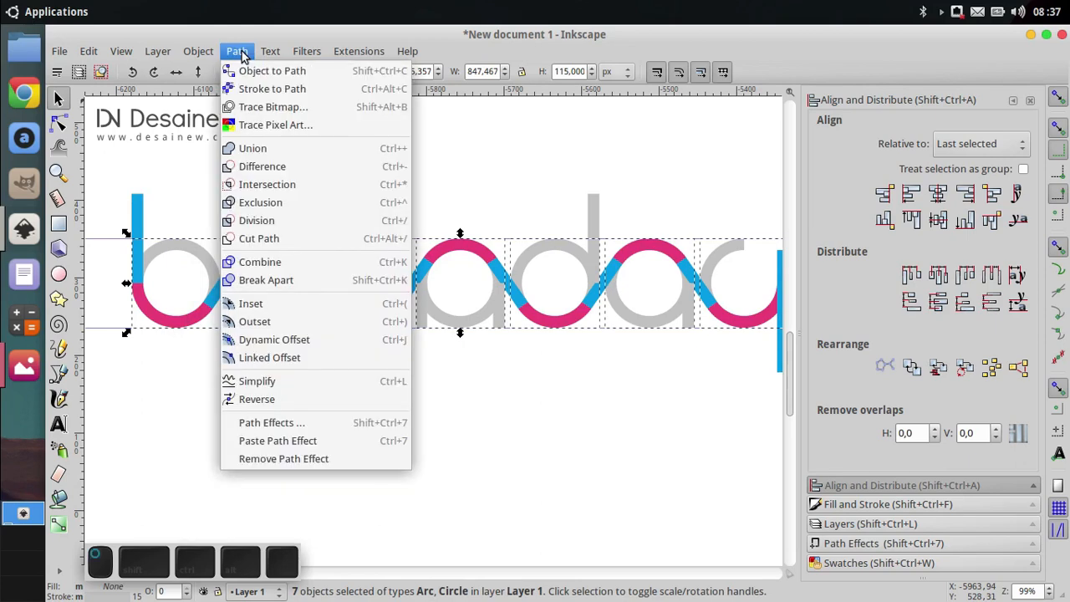
left_click(265, 88)
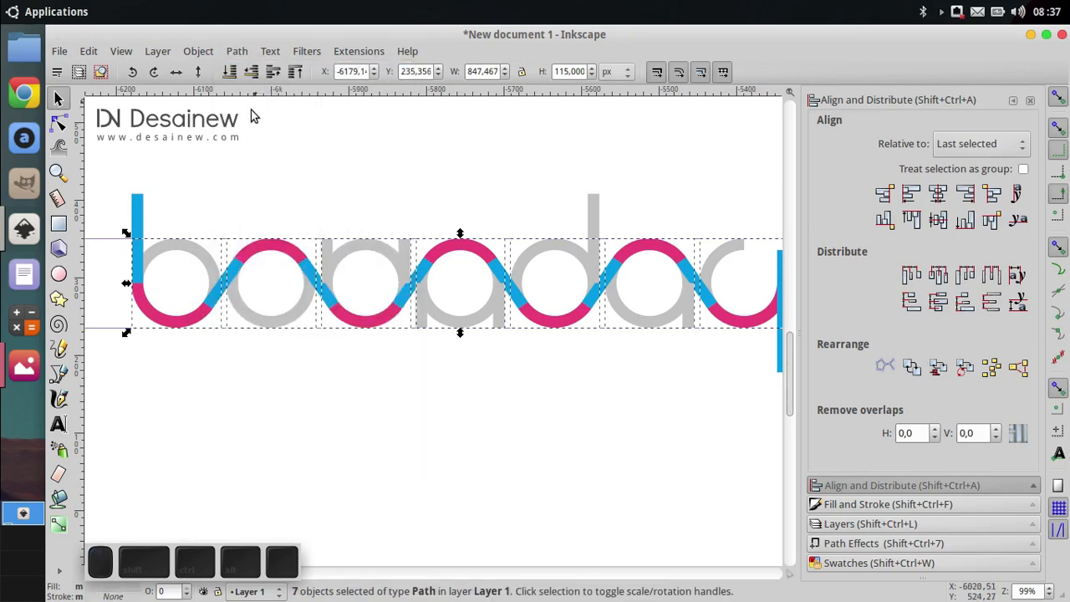
- Select all shapes sharing the first circle's grey colour, unite them with Union, and undo the operation
right_click(207, 254)
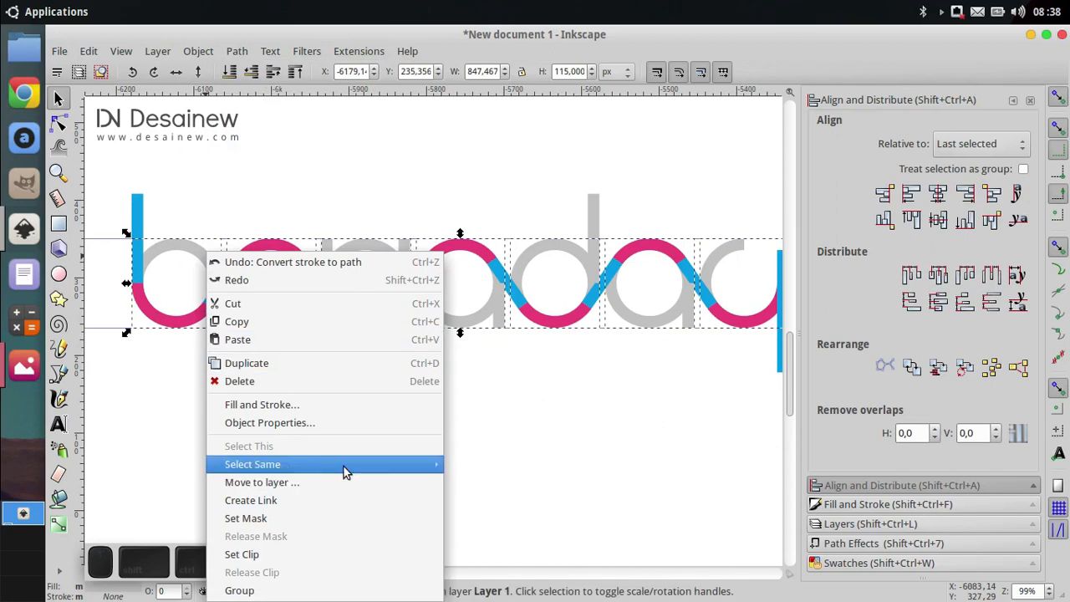
mouse_move(426, 472)
left_click(501, 483)
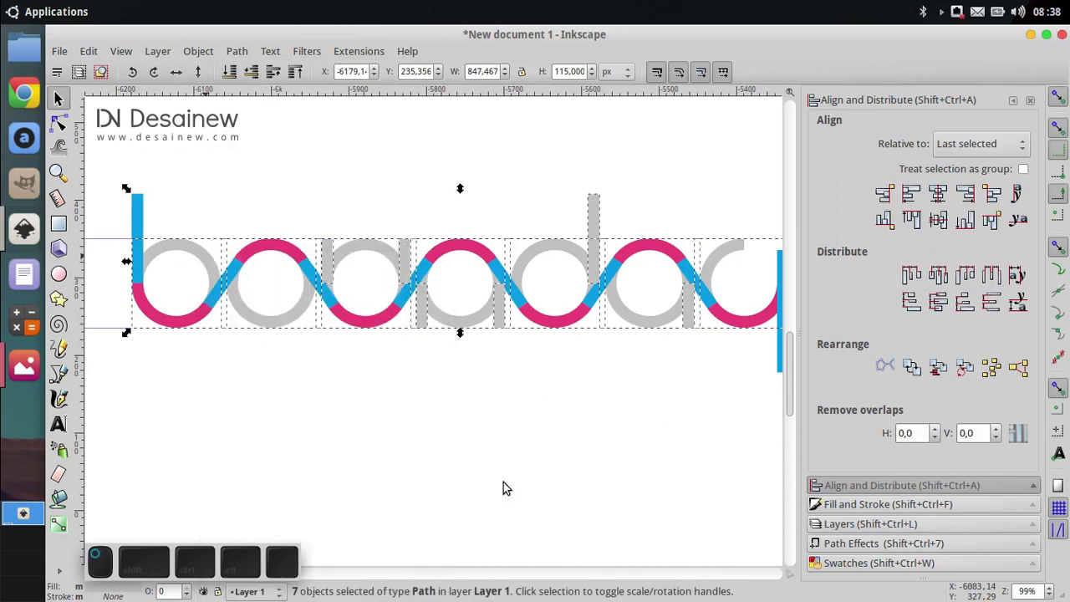
left_click_drag(461, 415, 432, 465)
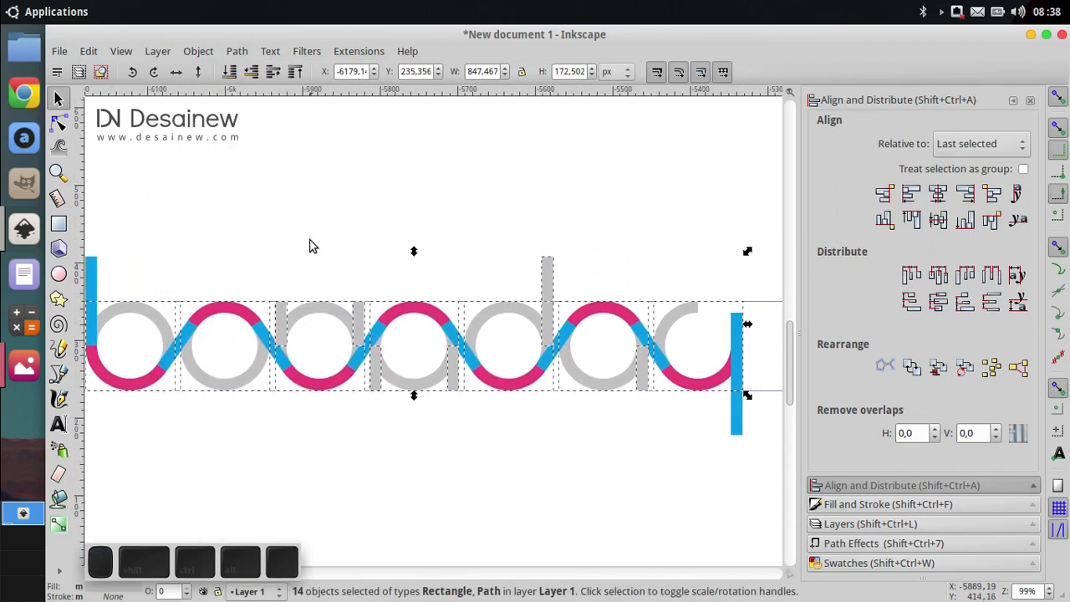
left_click_drag(260, 272, 284, 268)
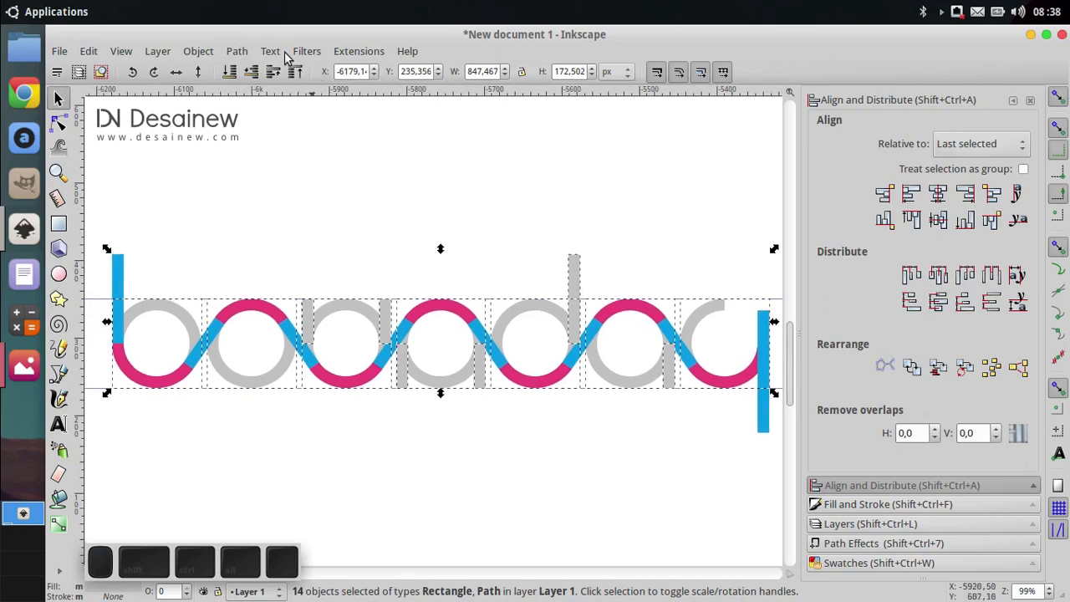
left_click(237, 52)
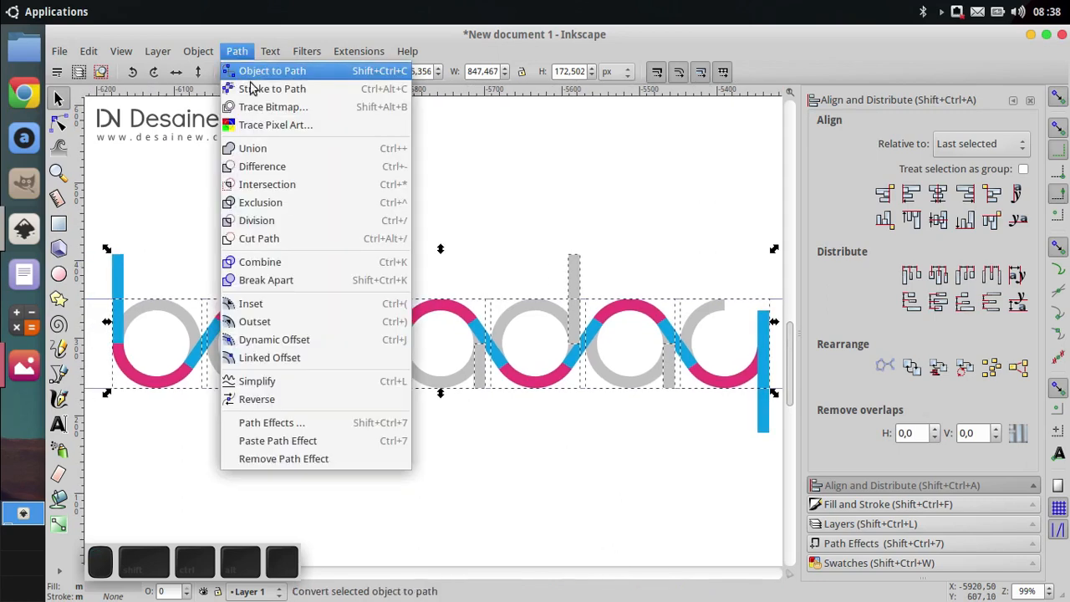
left_click(282, 148)
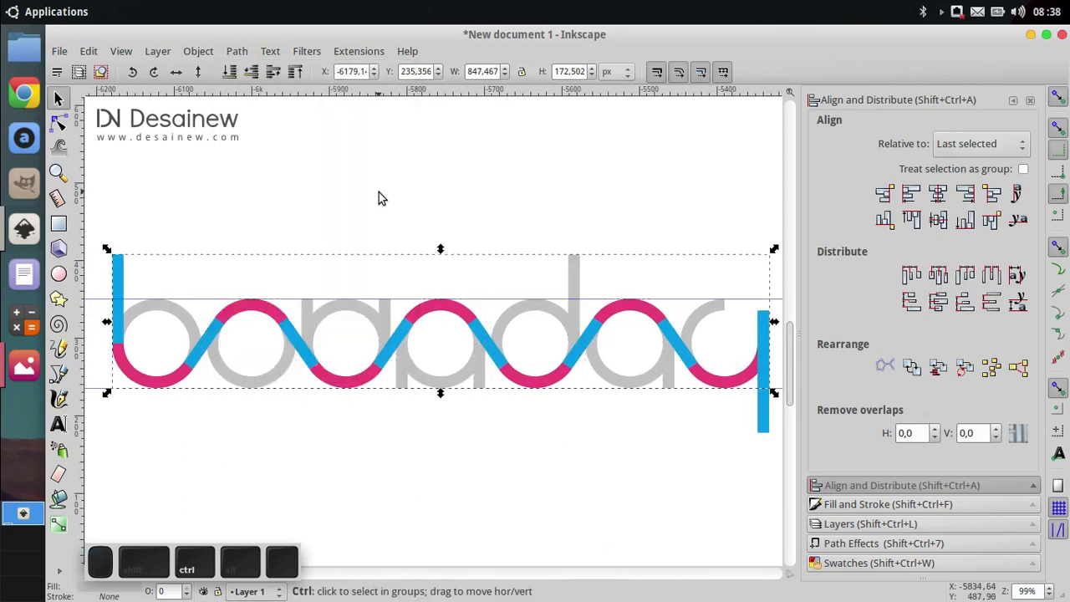
key("ctrl+z")
- Delete the grey circles of the third and fourth letters, keeping their vertical bars
scroll(375, 431, "up", 1)
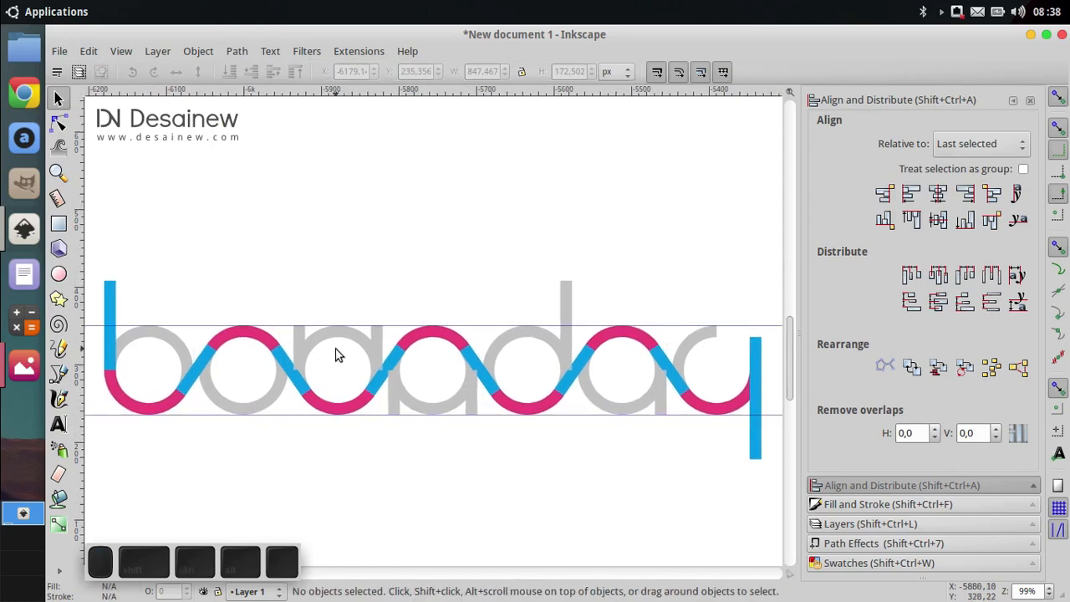
left_click_drag(354, 338, 376, 190)
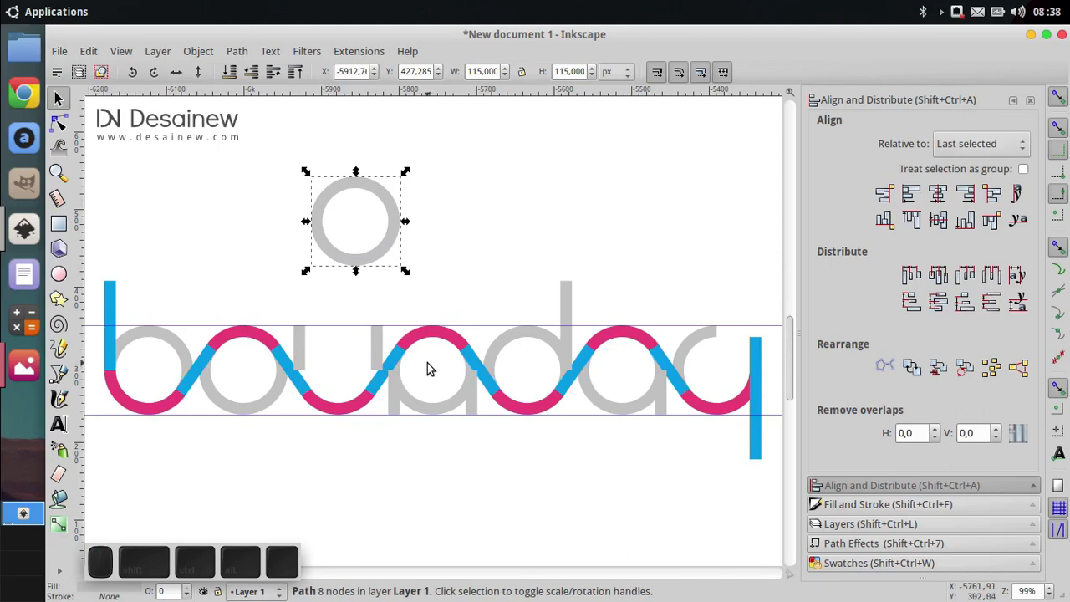
key("Delete")
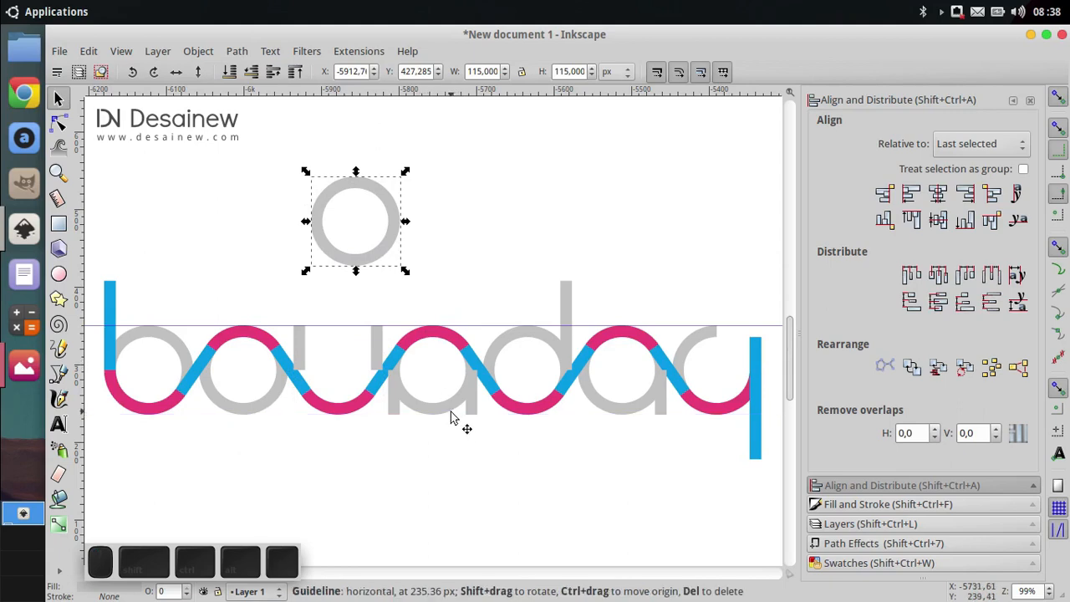
key("ctrl+z")
left_click(394, 205)
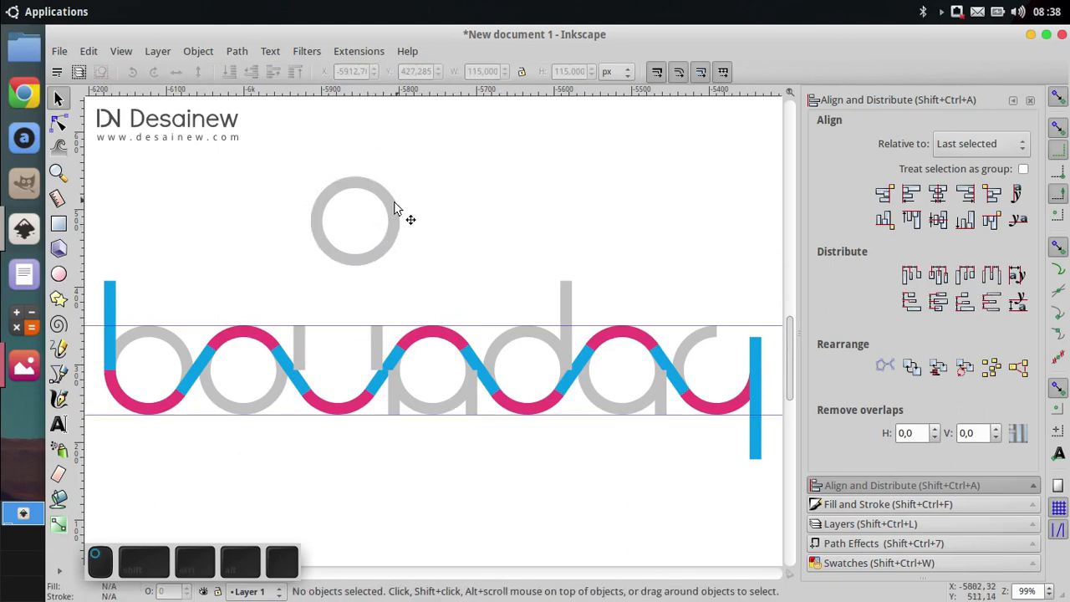
left_click(387, 207)
key("Delete")
left_click_drag(440, 408, 450, 431)
key("Delete")
scroll(470, 321, "up", 2)
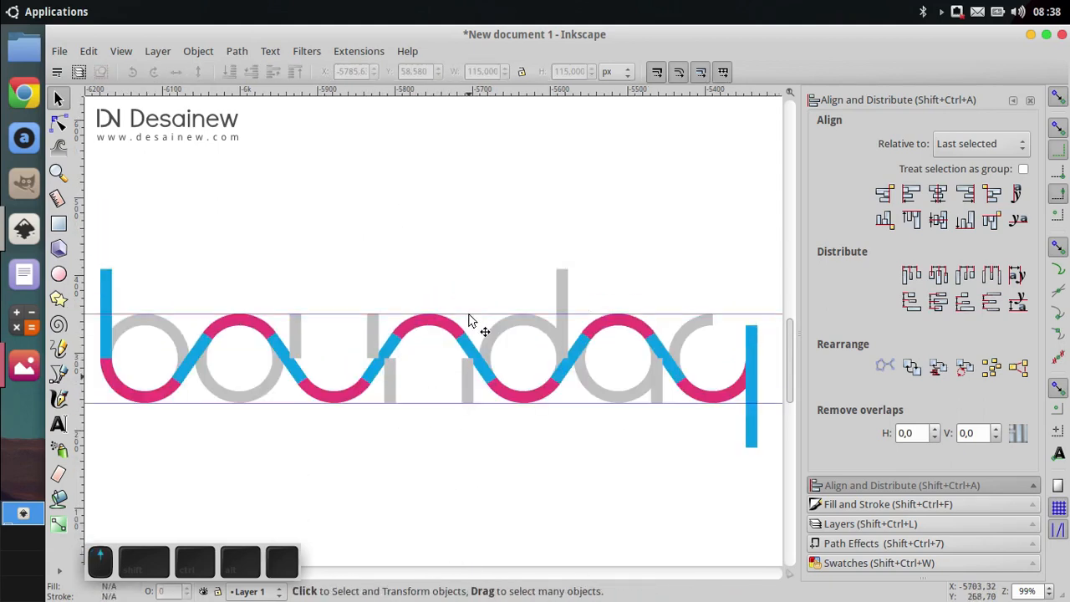
- Stretch the fourth letter's two grey bars upward so their tops tuck into the wavy line's blue diagonals
scroll(465, 384, "up", 3)
left_click(473, 381, "ctrl")
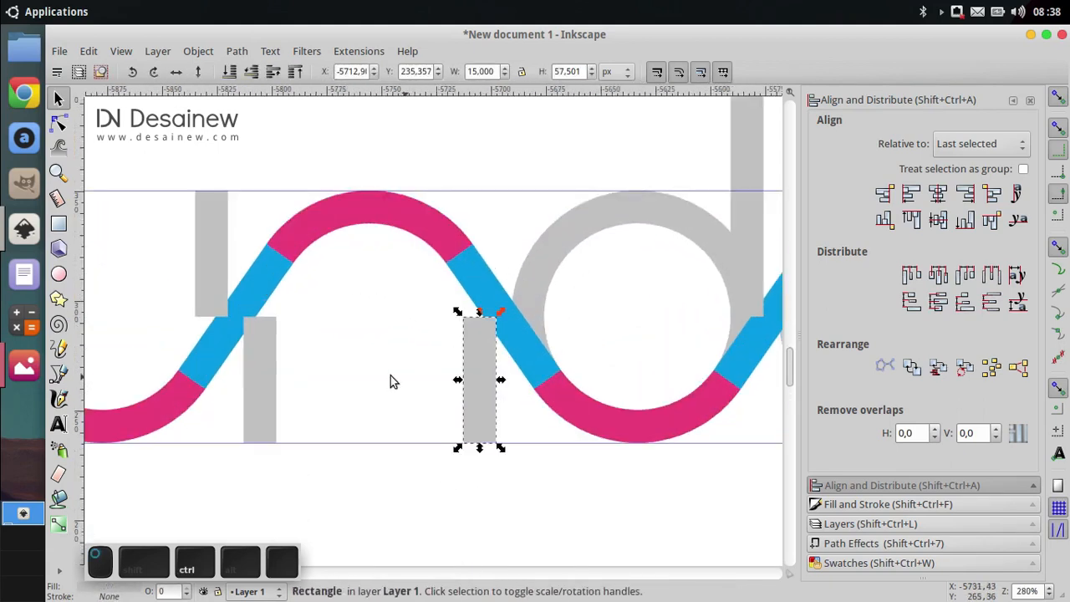
left_click(275, 363, "shift")
left_click_drag(370, 311, 372, 278)
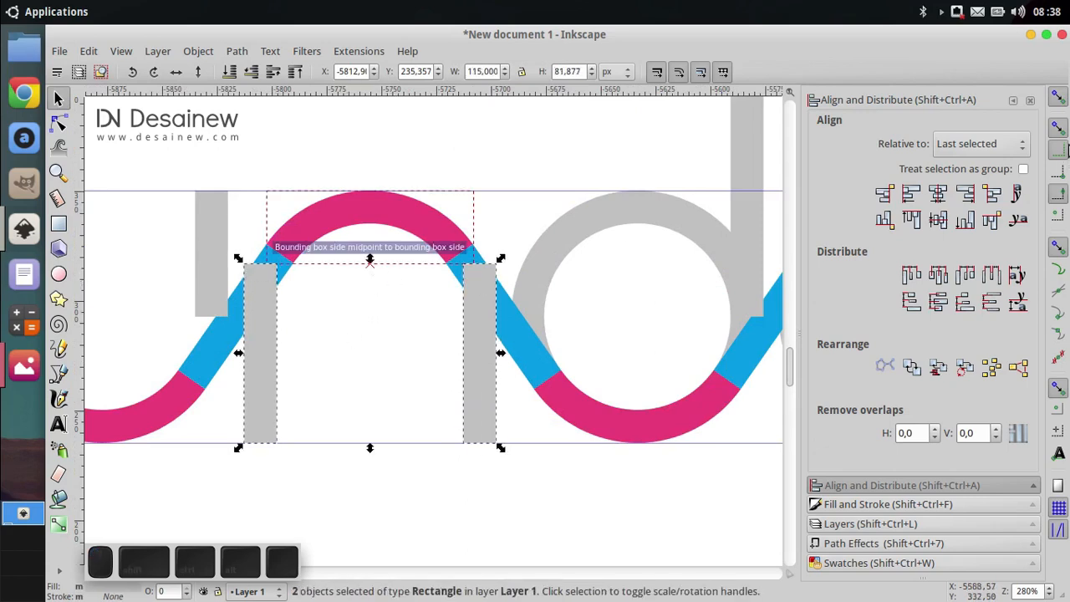
scroll(393, 228, "up", 2)
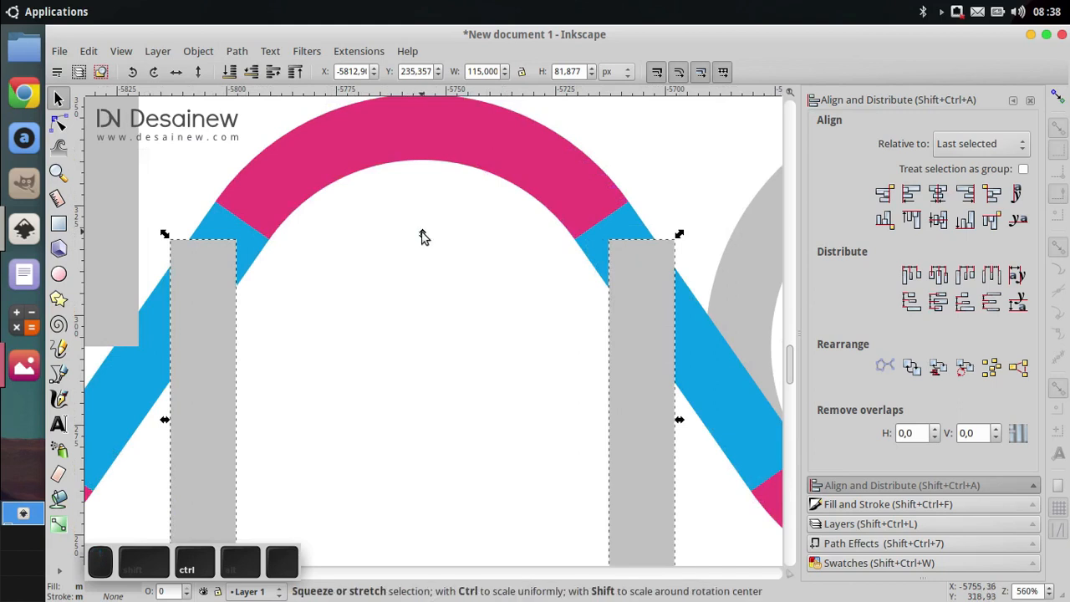
left_click_drag(422, 234, 422, 278)
scroll(485, 312, "down", 3)
- Stretch the third letter's two grey bars downward into the blue diagonals, to a height of about 73.4 px
left_click(356, 291)
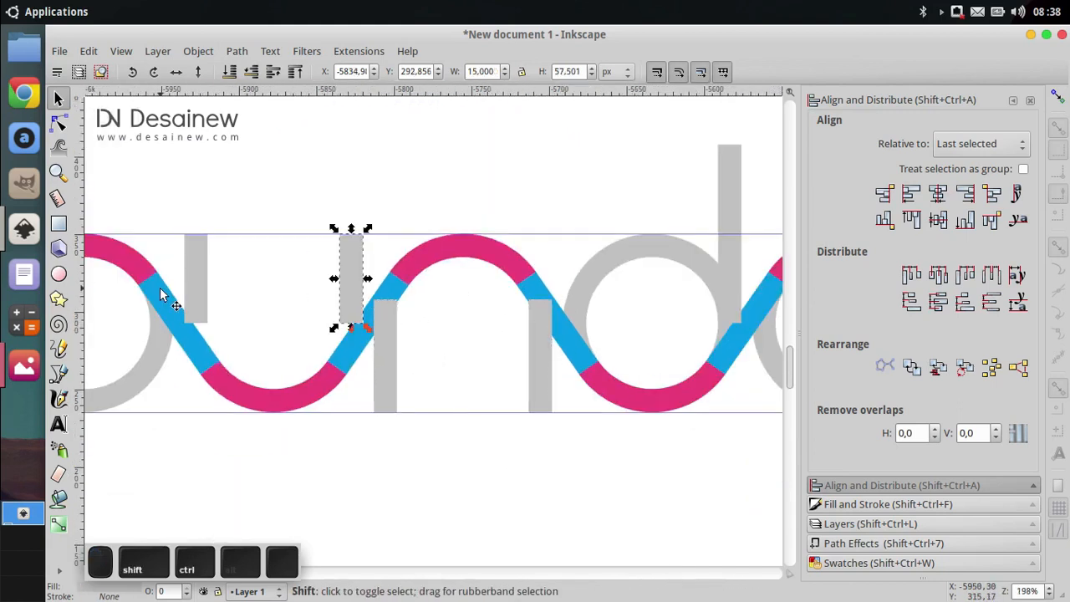
left_click(186, 292, "shift")
scroll(301, 365, "up", 3)
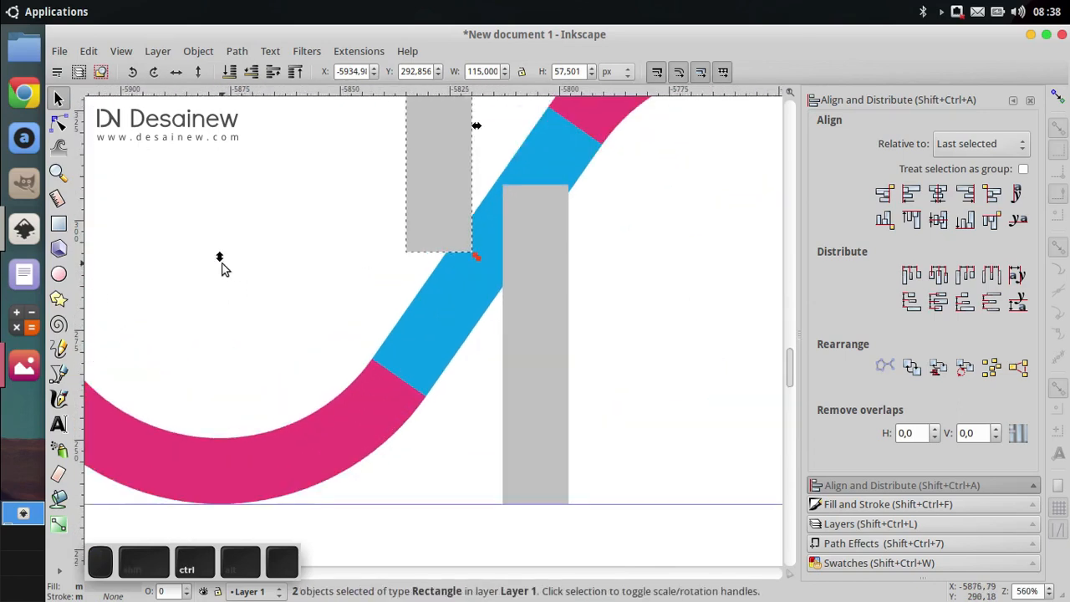
left_click_drag(476, 257, 476, 329)
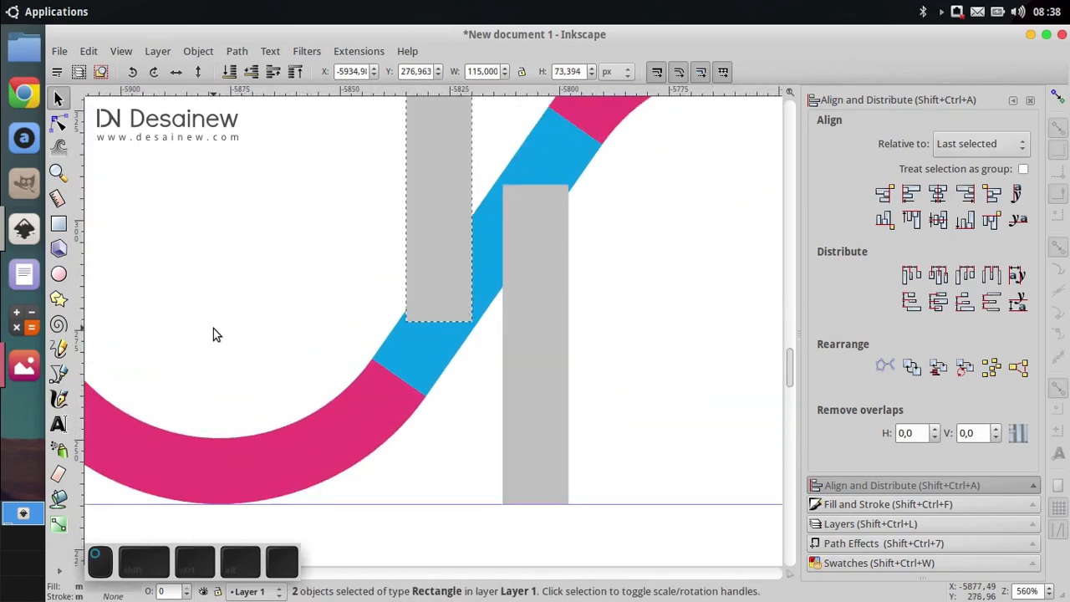
scroll(476, 329, "down", 3)
scroll(464, 316, "down", 2)
left_click(498, 440)
scroll(316, 374, "down", 2)
- Select all shapes sharing the first circle's grey colour and unite them into one path
left_click_drag(308, 360, 265, 345)
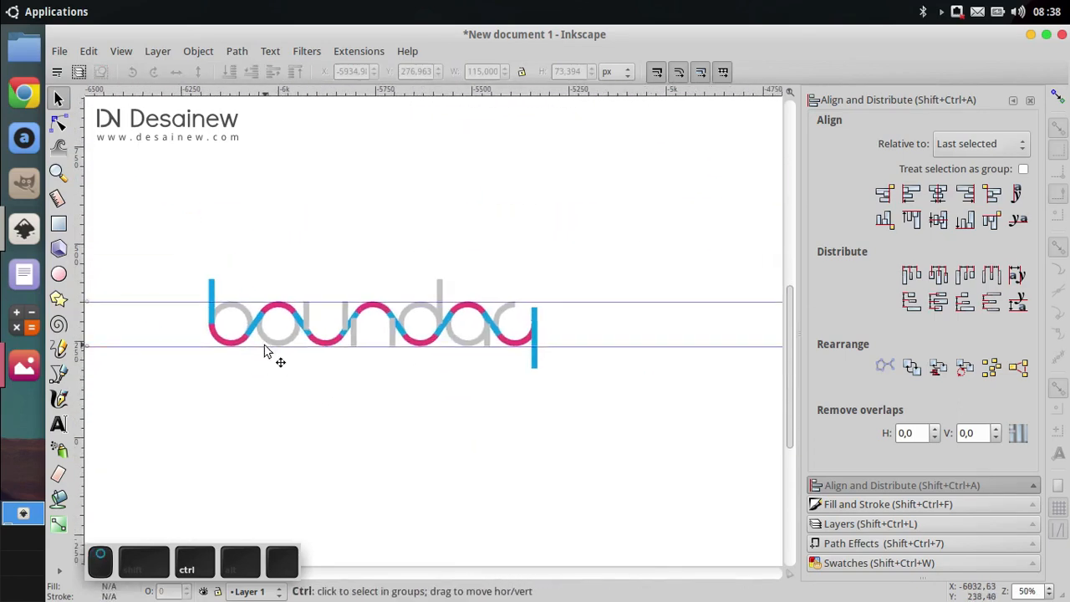
scroll(265, 345, "up", 2)
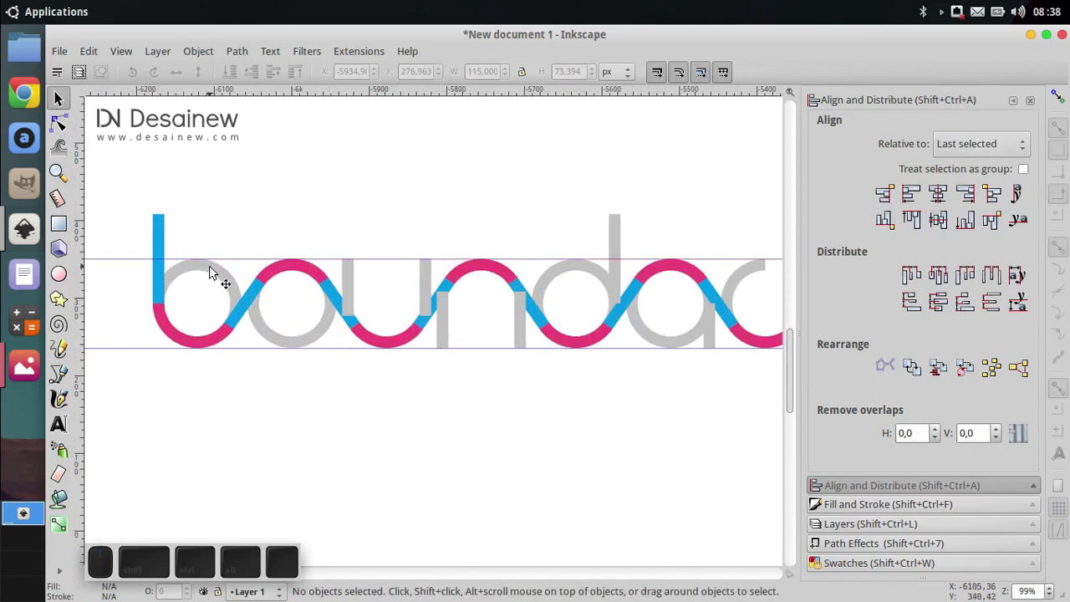
left_click(212, 272)
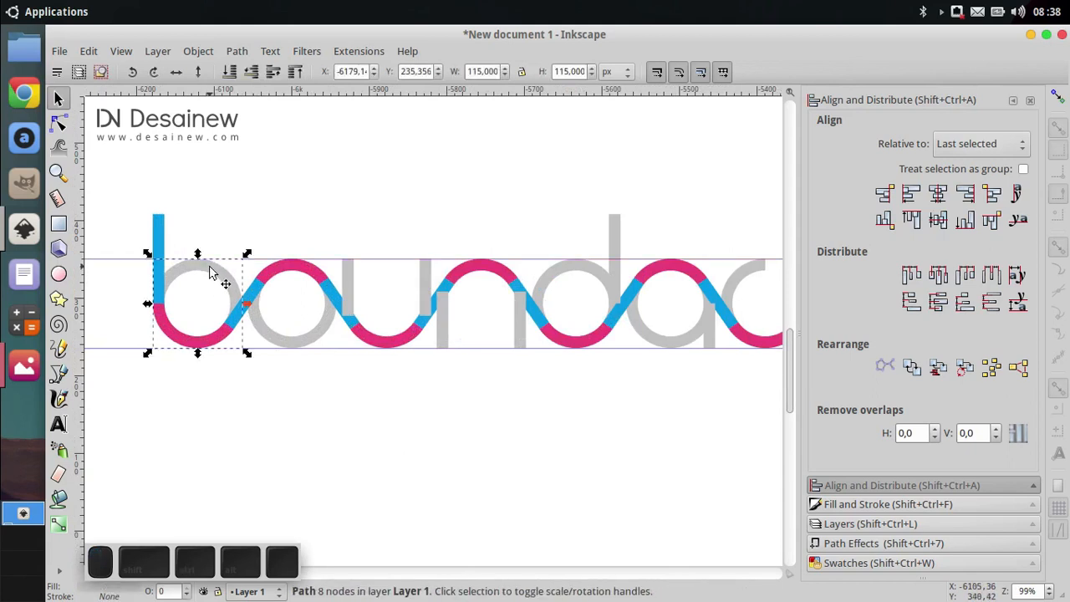
right_click(208, 270)
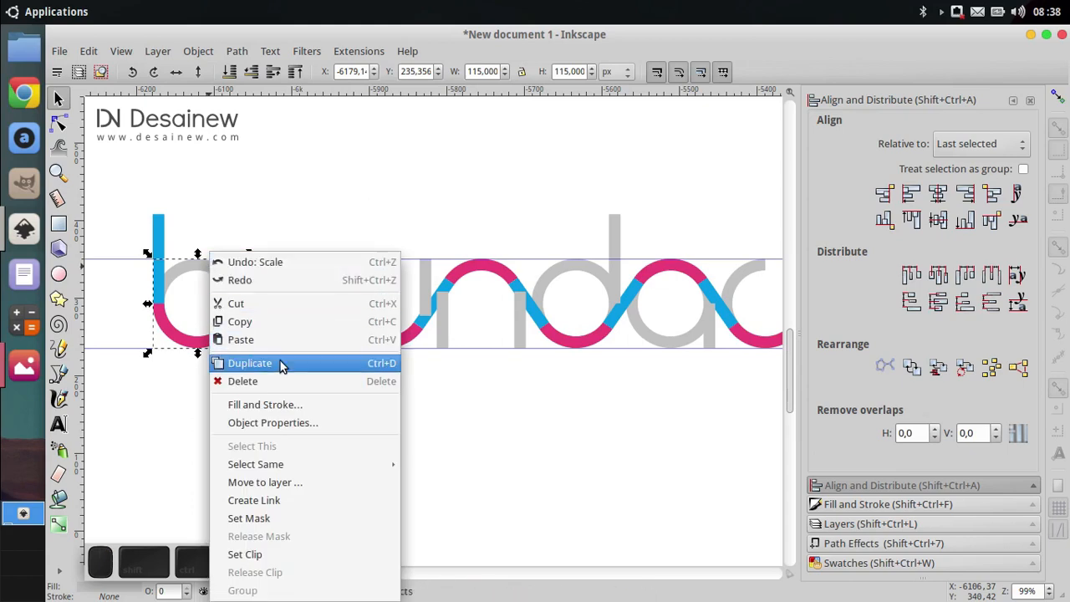
mouse_move(331, 470)
left_click(422, 484)
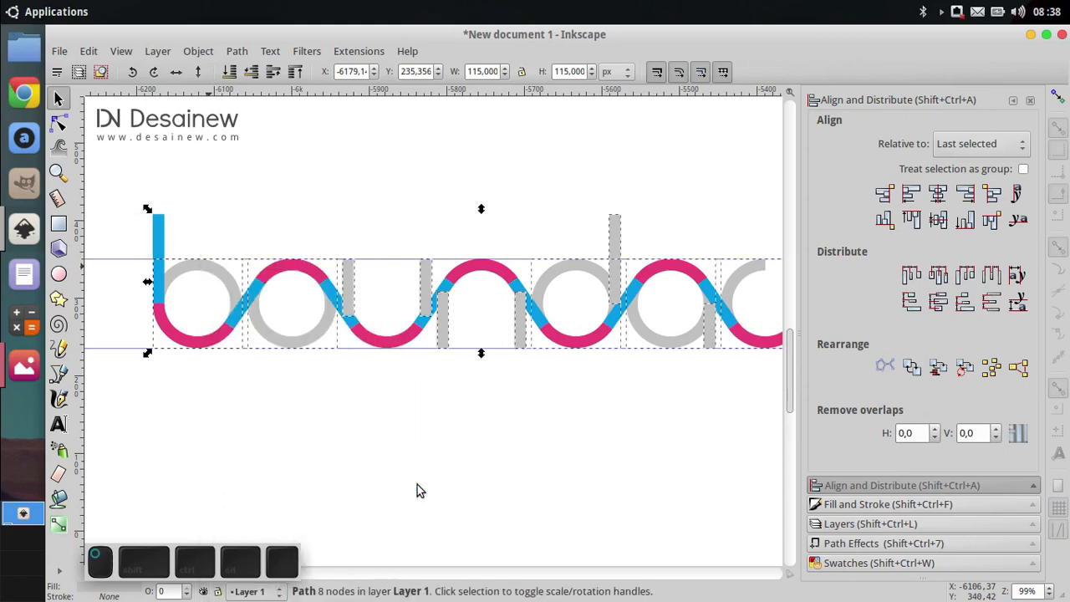
scroll(134, 308, "down", 1, "ctrl")
left_click_drag(194, 285, 195, 210)
key("ctrl+z")
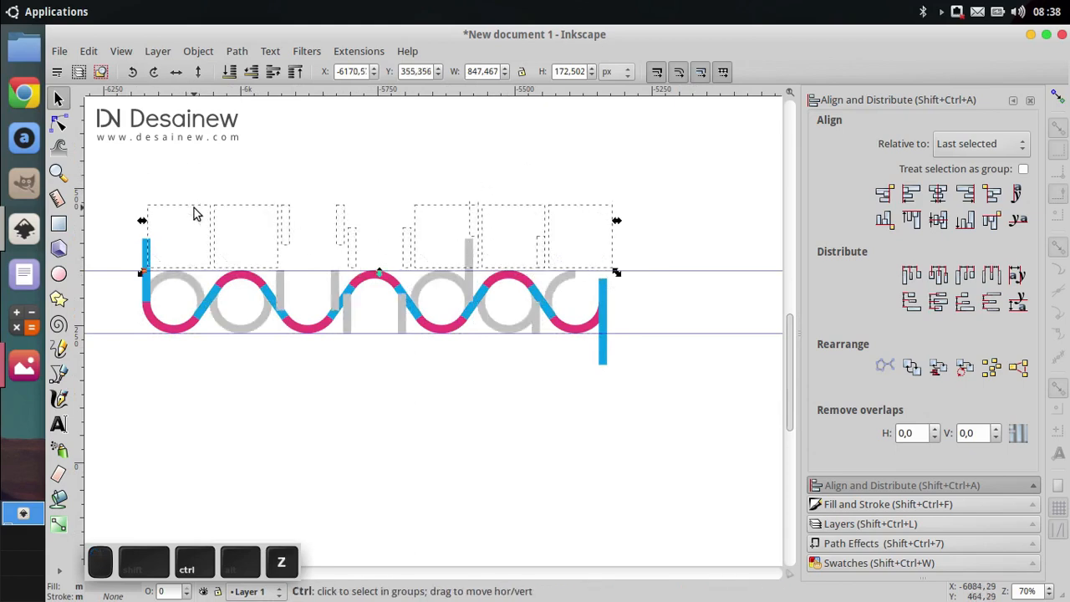
left_click(237, 51)
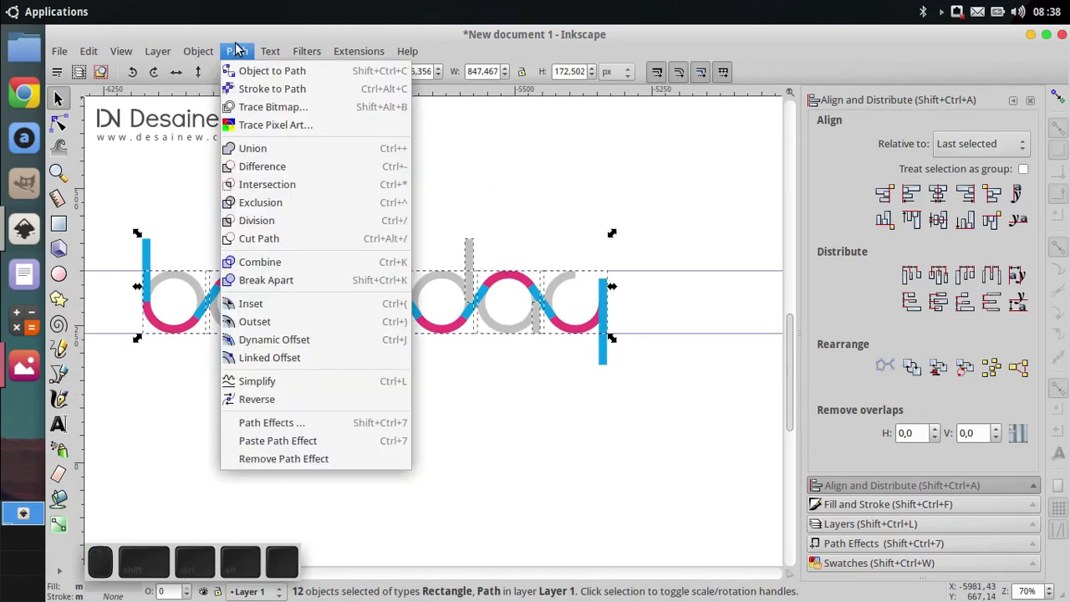
left_click(326, 149)
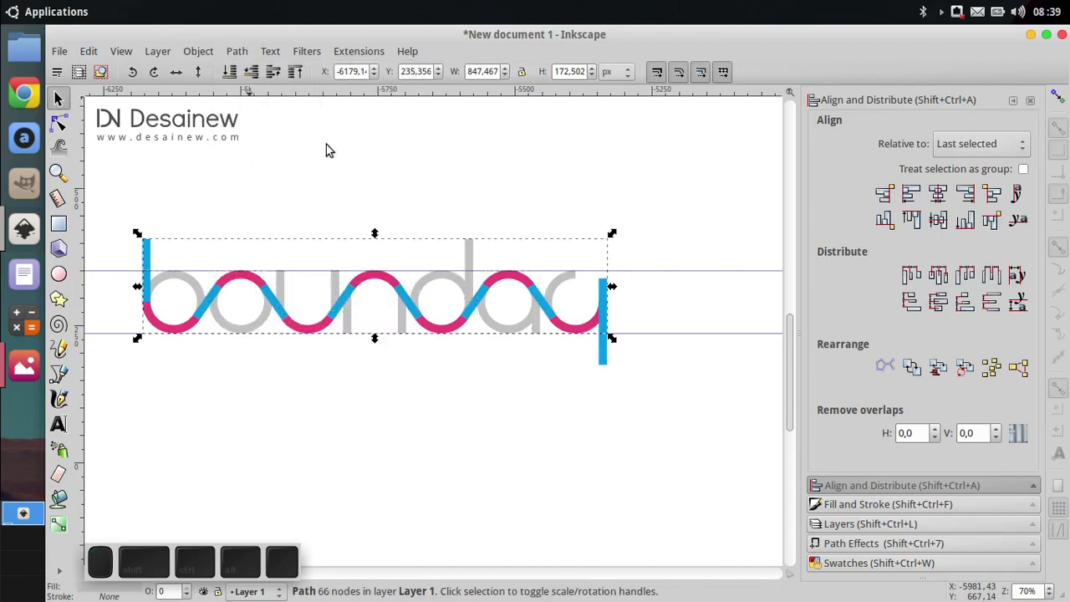
- Select all pink and blue pieces of the wavy line, leaving the united grey letter path out of the selection
scroll(327, 209, "up", 2)
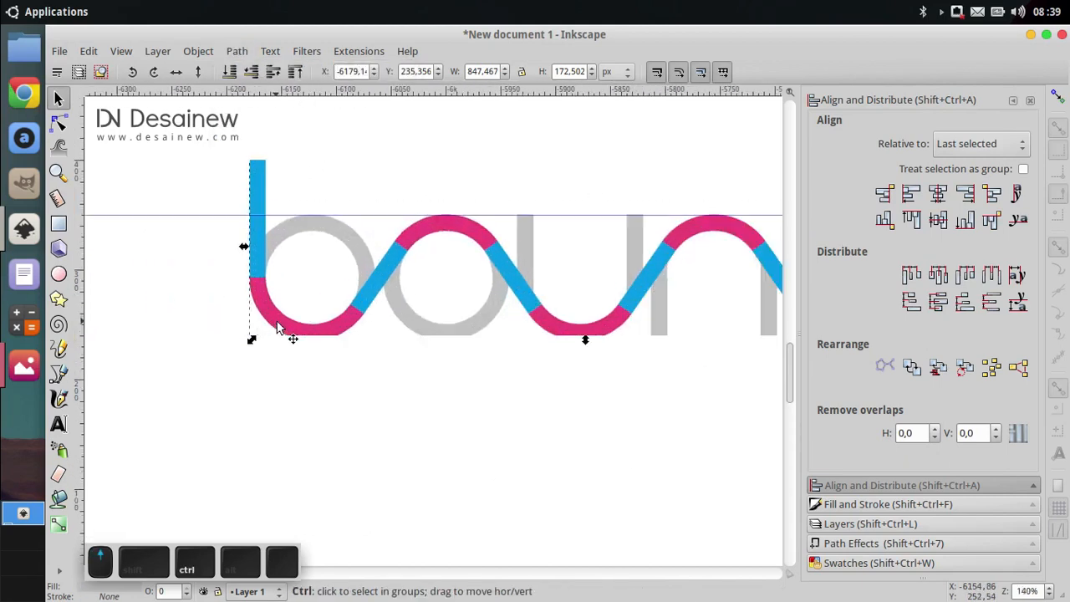
scroll(280, 326, "down", 2)
left_click_drag(154, 203, 724, 449)
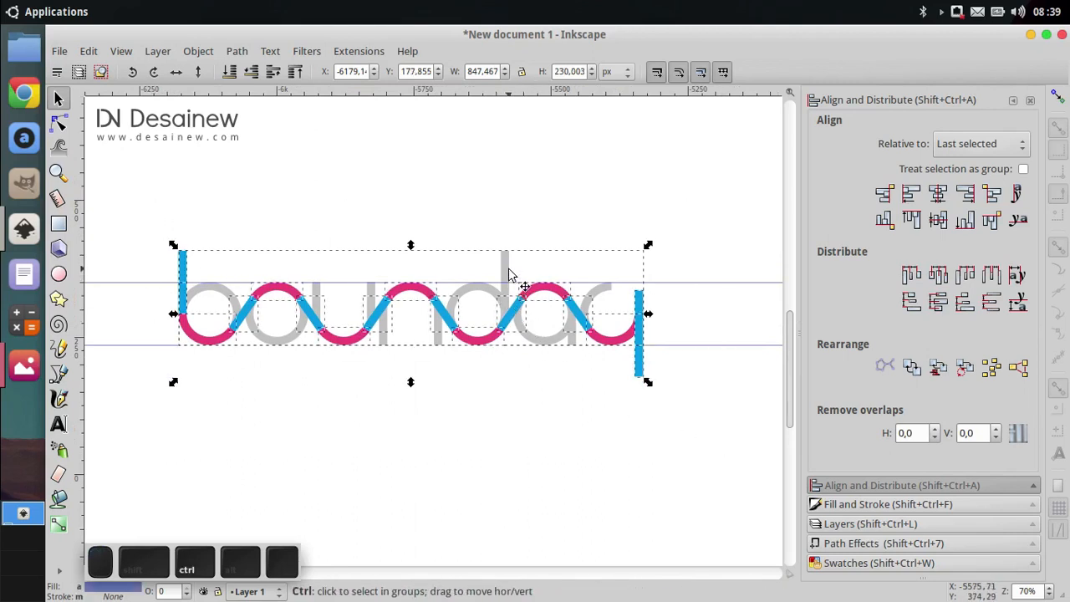
key("shift")
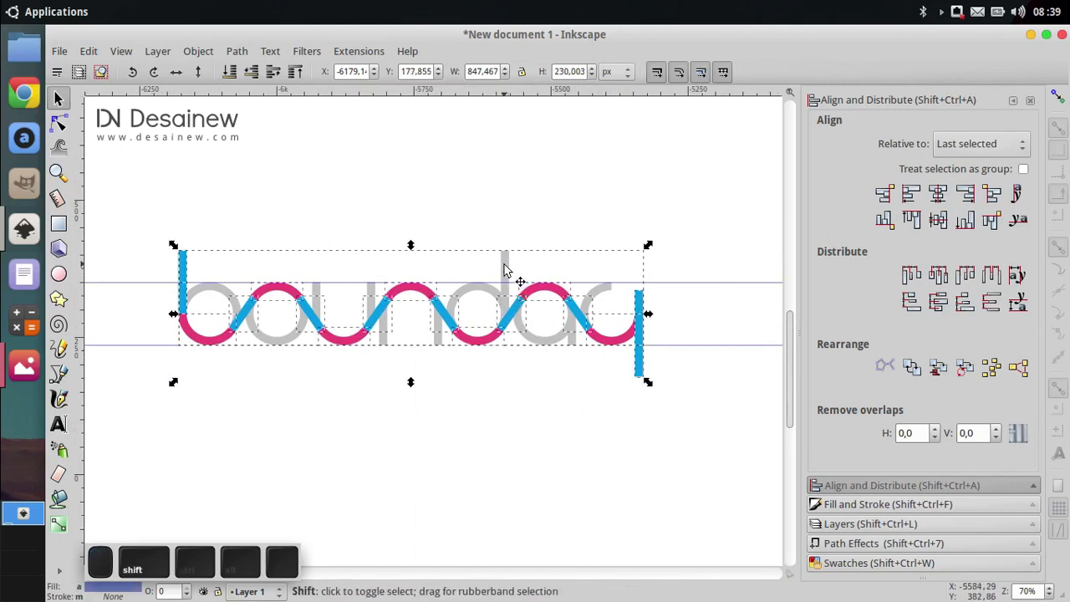
- Try moving the selected pink and blue pieces up off the grey letters, and undo the move
left_click_drag(529, 290, 501, 195)
scroll(519, 180, "down", 2)
key("ctrl")
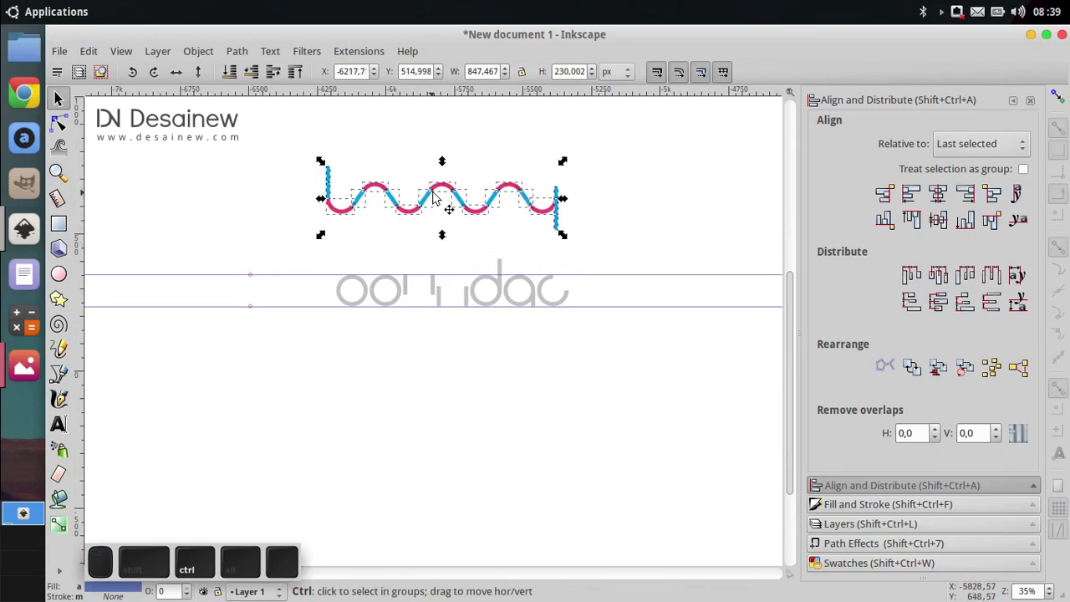
key("ctrl+z")
key("ctrl+z")
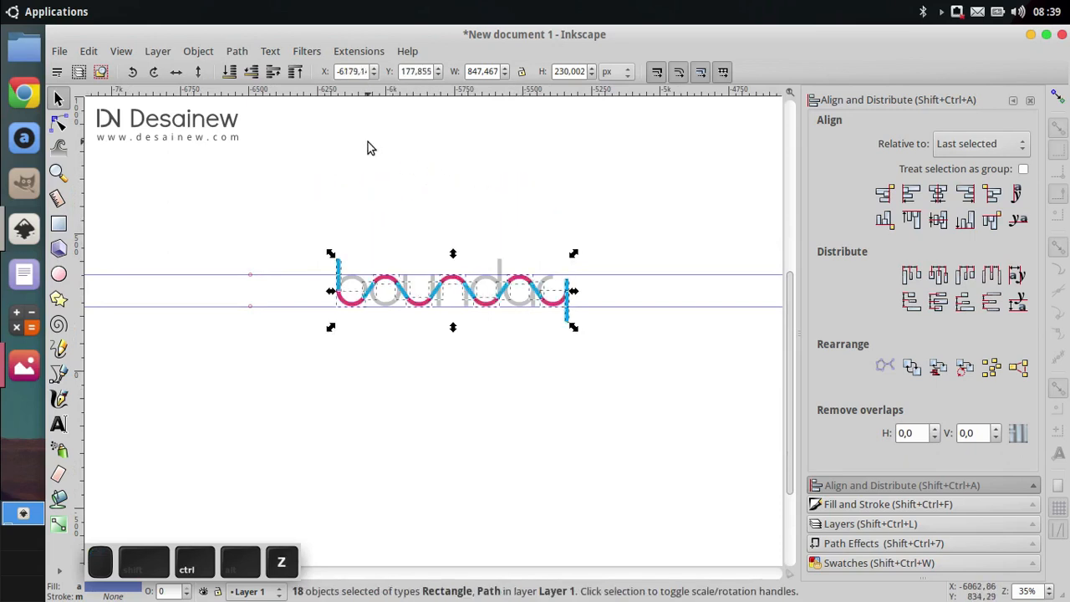
- Unite the selected pink and blue pieces of the wavy line into one path
left_click(238, 51)
left_click(293, 146)
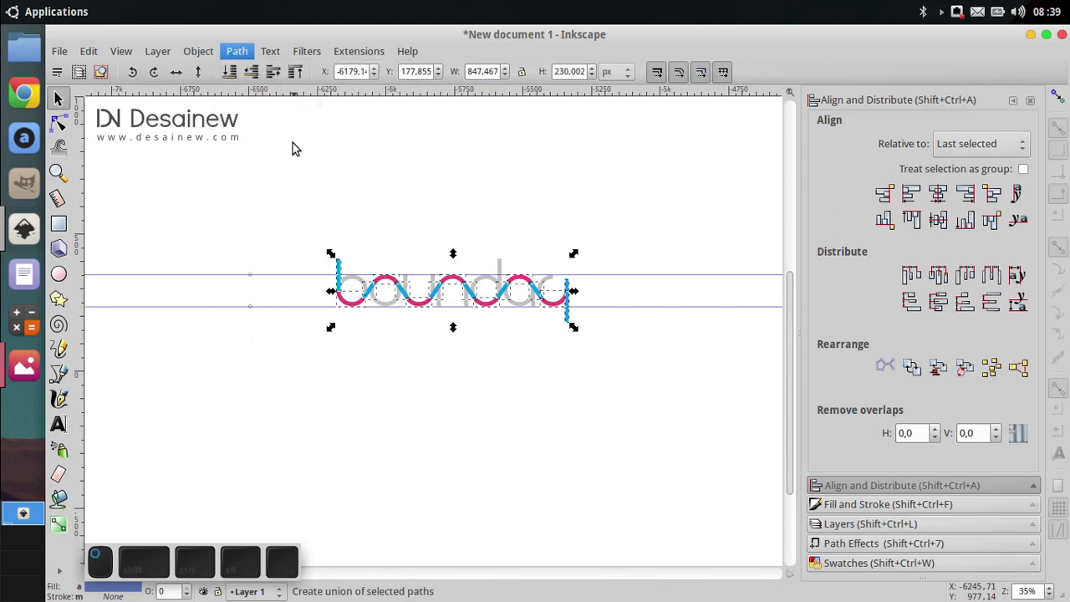
scroll(577, 305, "up", 2)
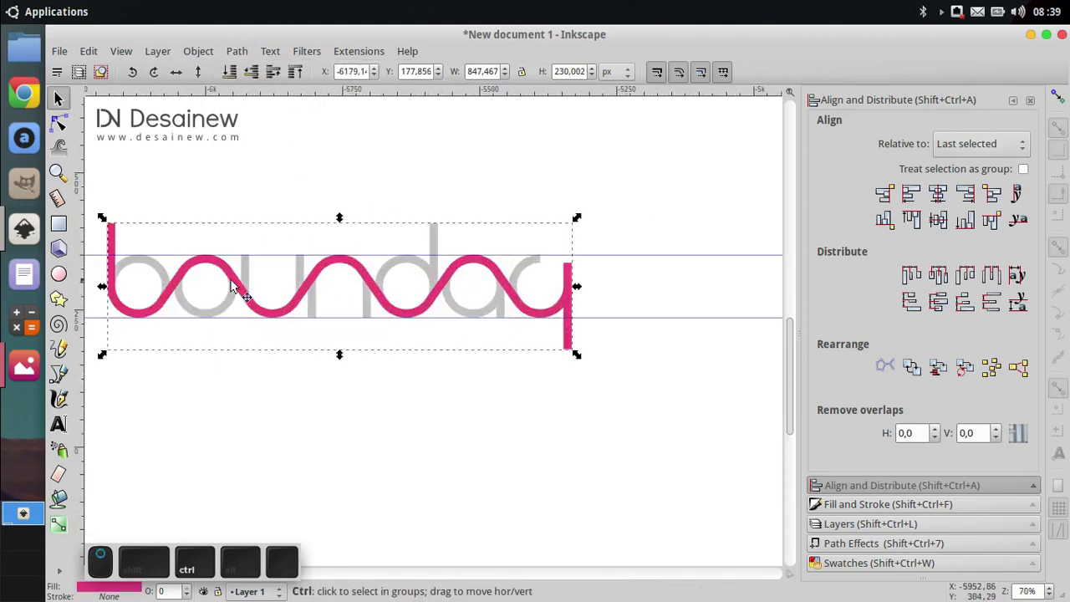
left_click_drag(158, 283, 145, 297)
left_click_drag(209, 257, 193, 283)
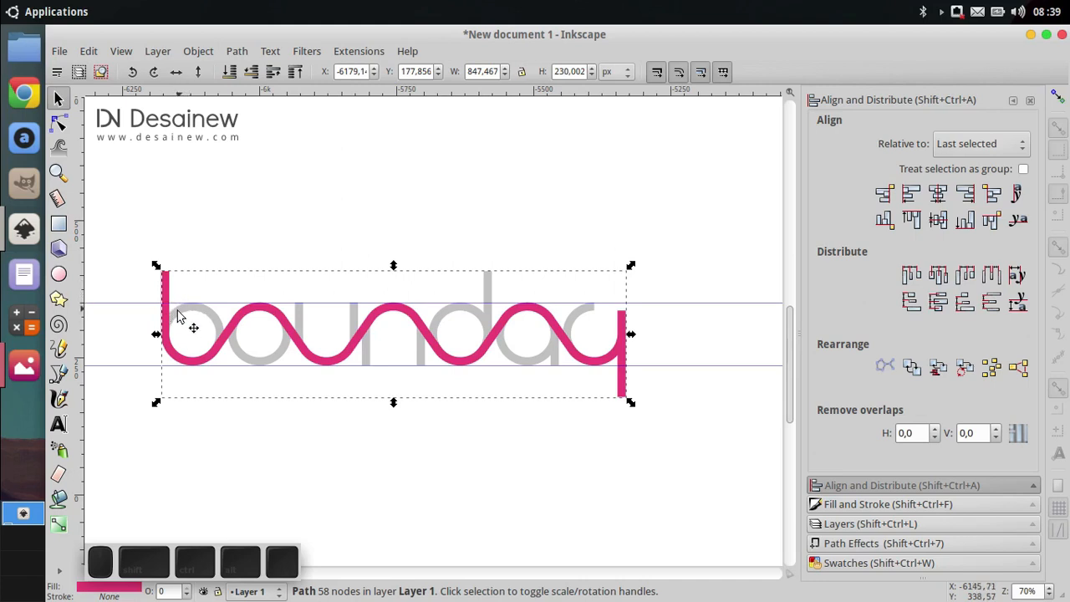
- Move the pink wavy line down, undo that move, and move the united grey letter path above the line instead
left_click_drag(177, 316, 209, 424)
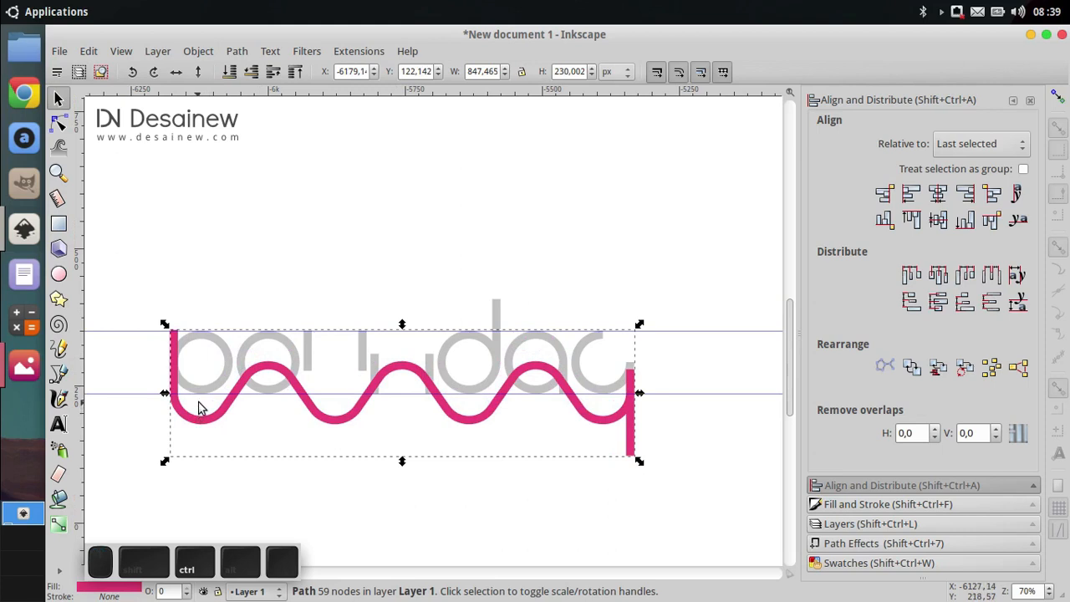
key("ctrl+z")
left_click_drag(214, 362, 291, 212)
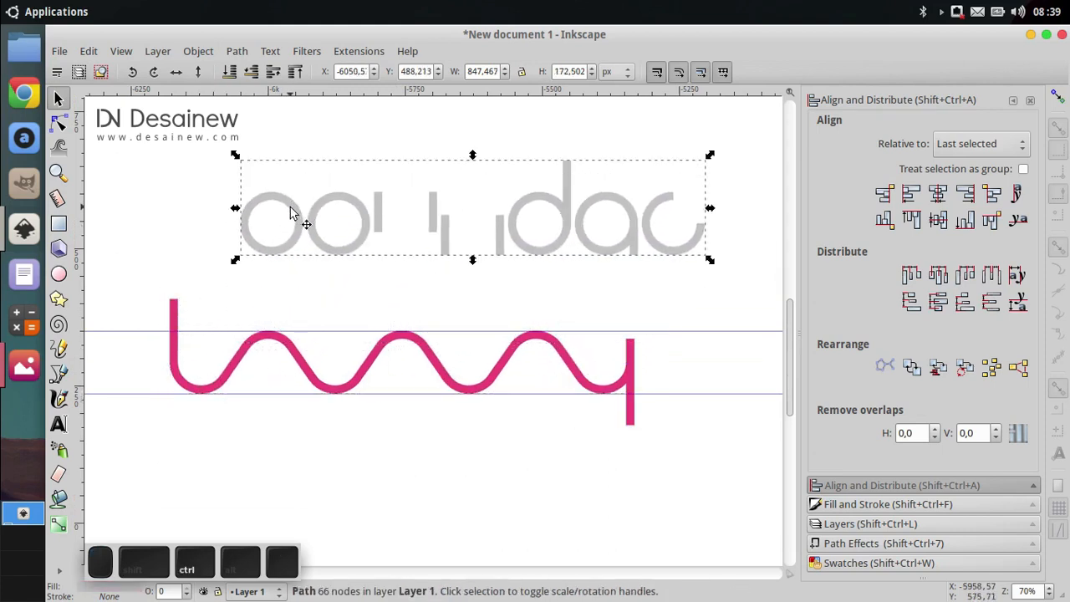
- Undo the last move of the grey letter path and clear the selection
key("ctrl+z")
left_click(444, 188)
left_click_drag(296, 300, 330, 272)
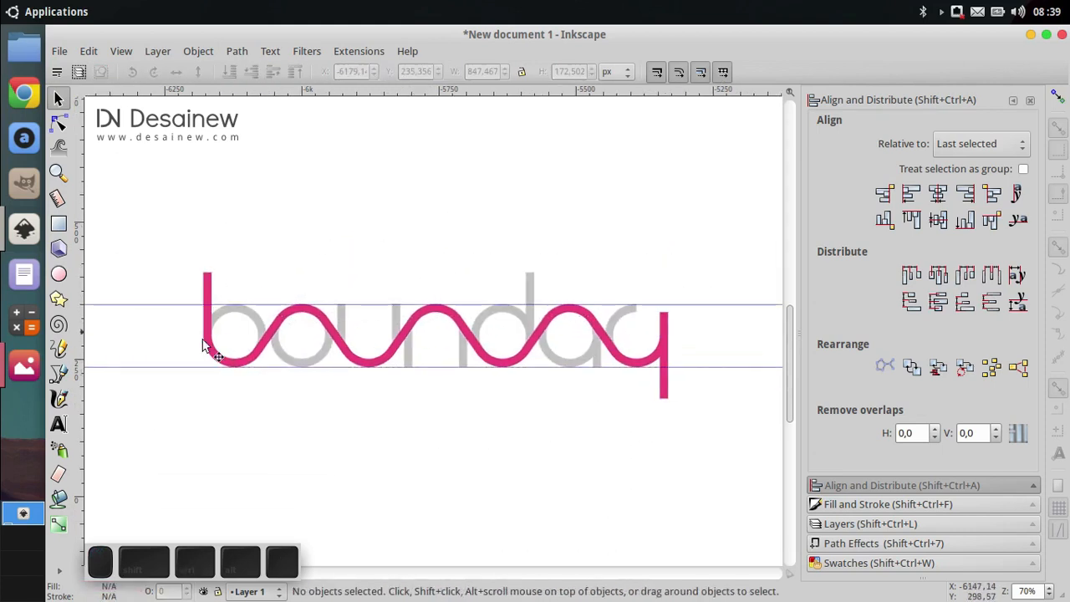
- Duplicate the united pink wavy line in place
scroll(207, 281, "up", 1)
left_click_drag(207, 281, 275, 256)
left_click(276, 254)
left_click_drag(325, 298, 153, 329)
scroll(219, 302, "down", 1)
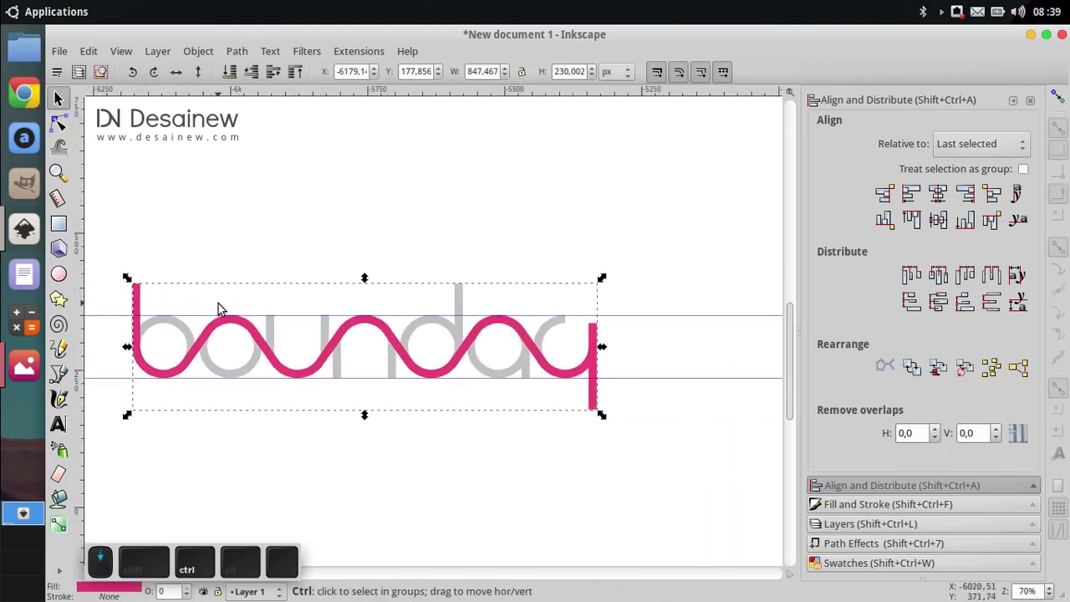
scroll(150, 302, "up", 1)
right_click(135, 287)
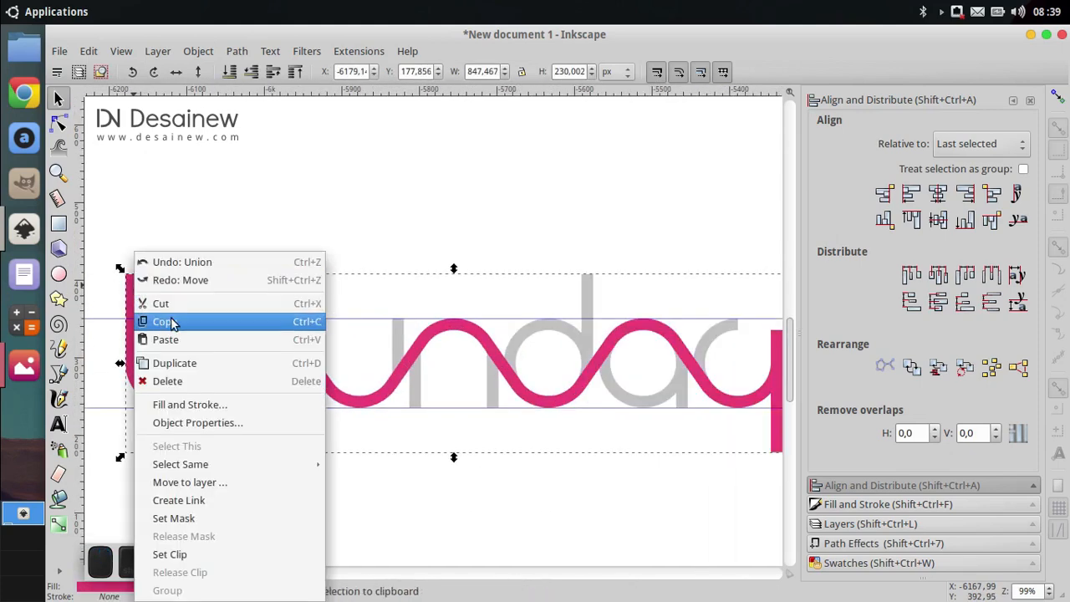
left_click(194, 362)
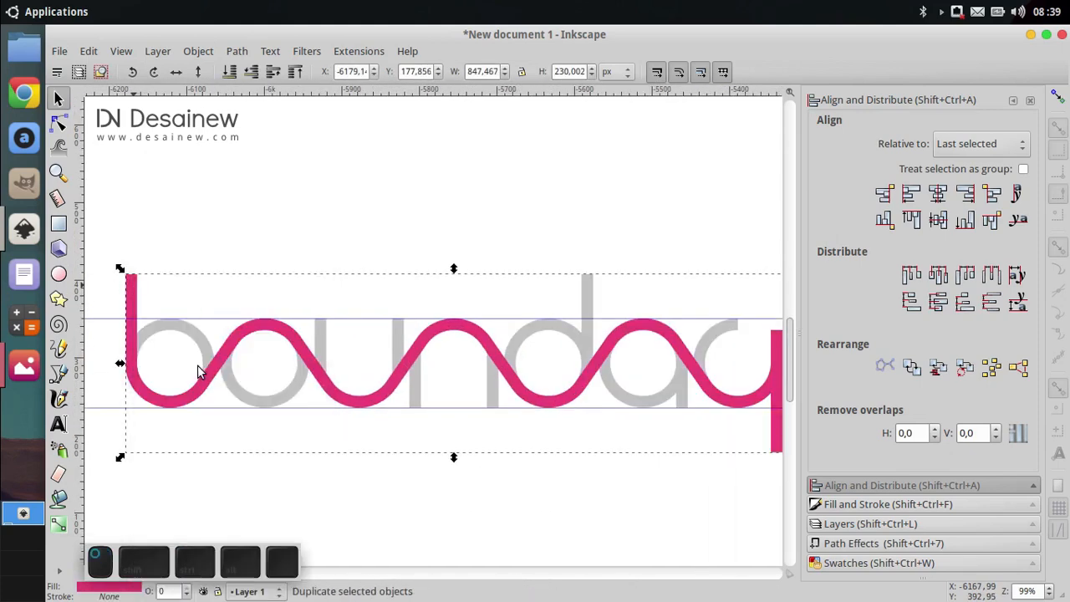
- Turn the duplicated pink wavy line into a dynamic offset
left_click(237, 51)
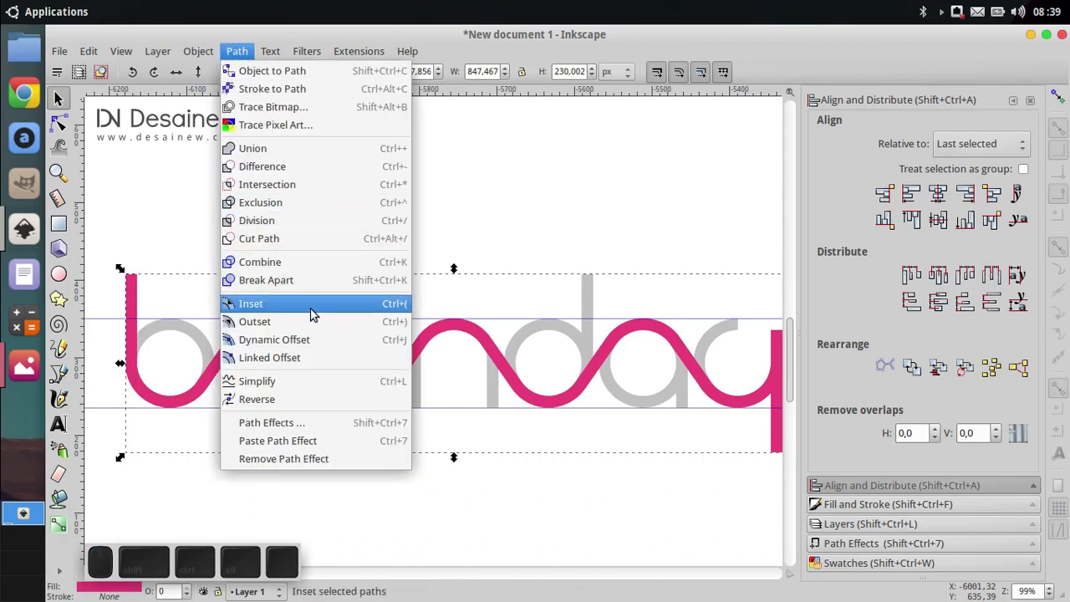
left_click(328, 341)
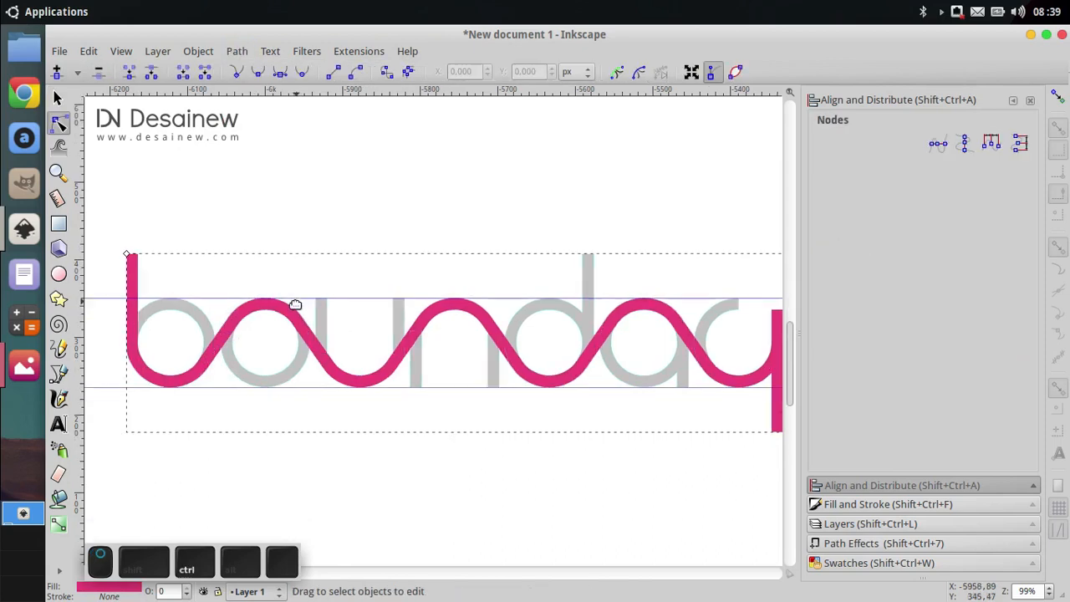
scroll(295, 304, "down", 1)
left_click_drag(240, 216, 245, 237)
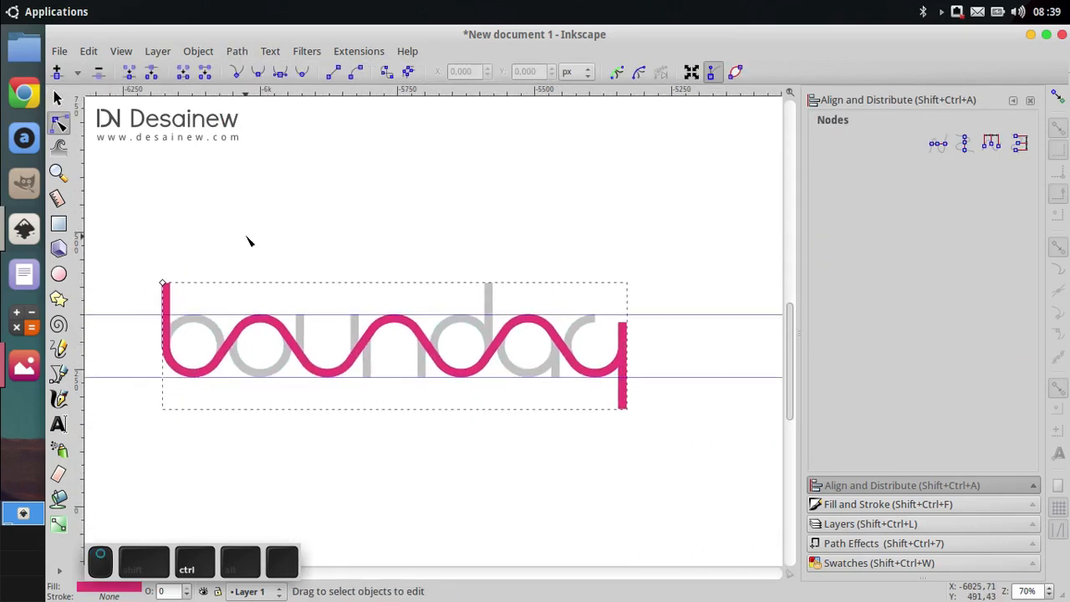
- Set the dynamic offset's inkscape:radius attribute to 5 in the XML Editor, and close the editor
left_click(88, 52)
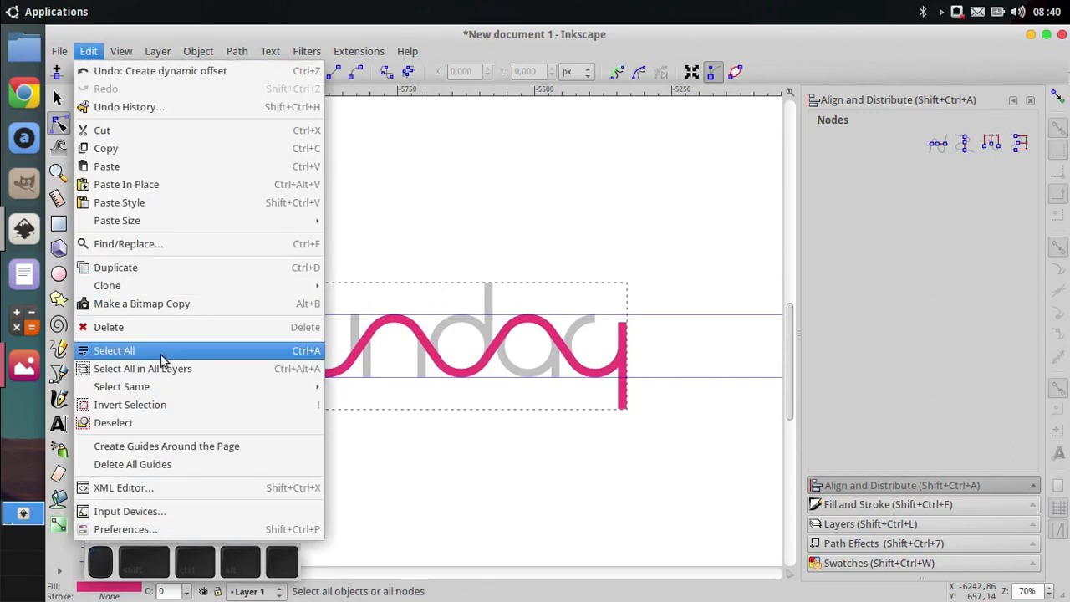
left_click(192, 487)
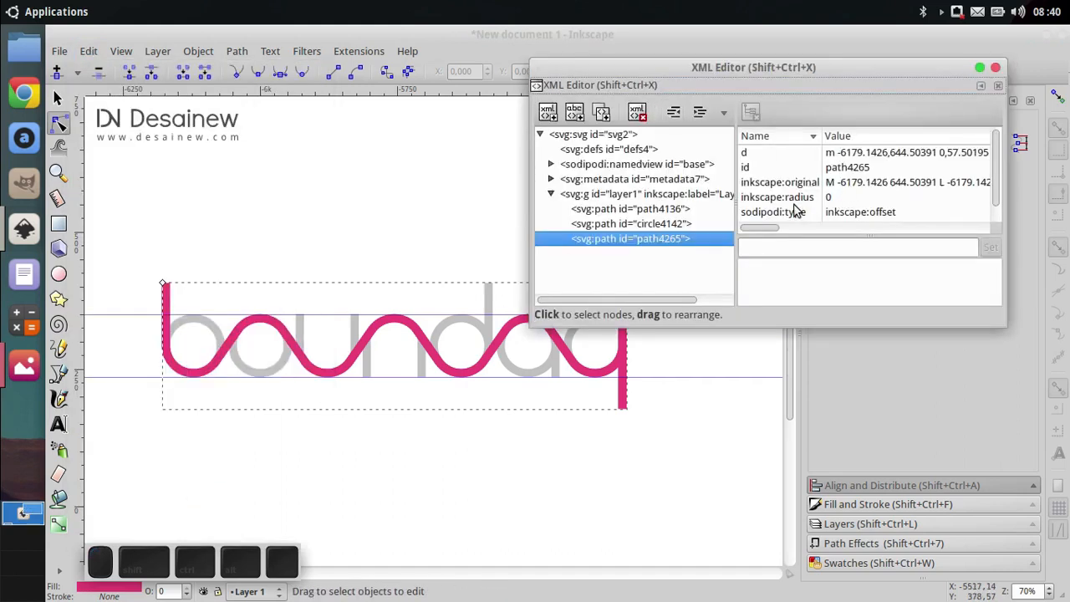
left_click(796, 199)
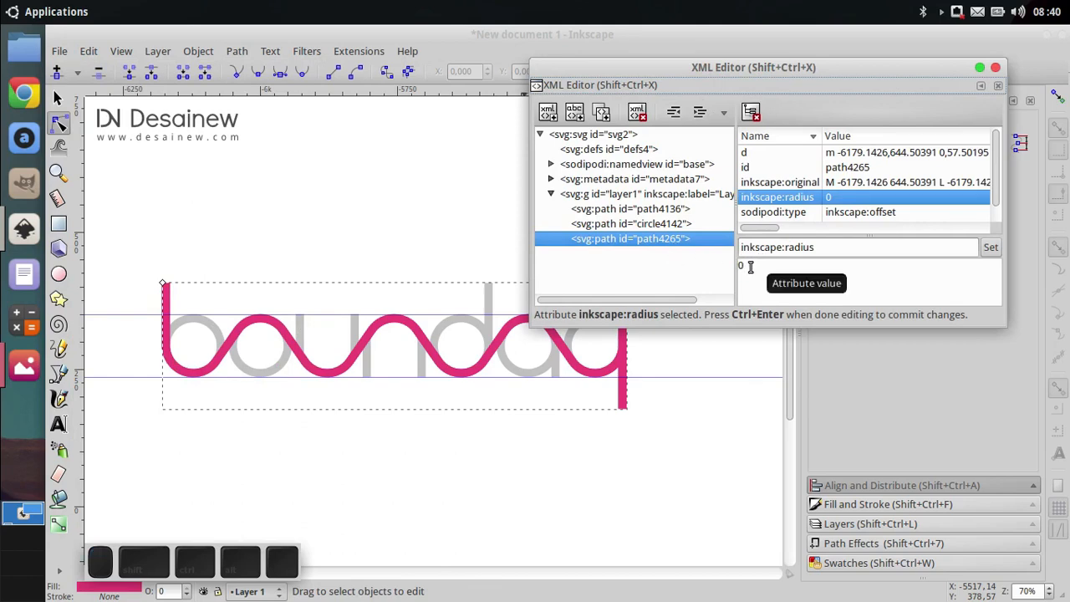
left_click_drag(750, 266, 715, 269)
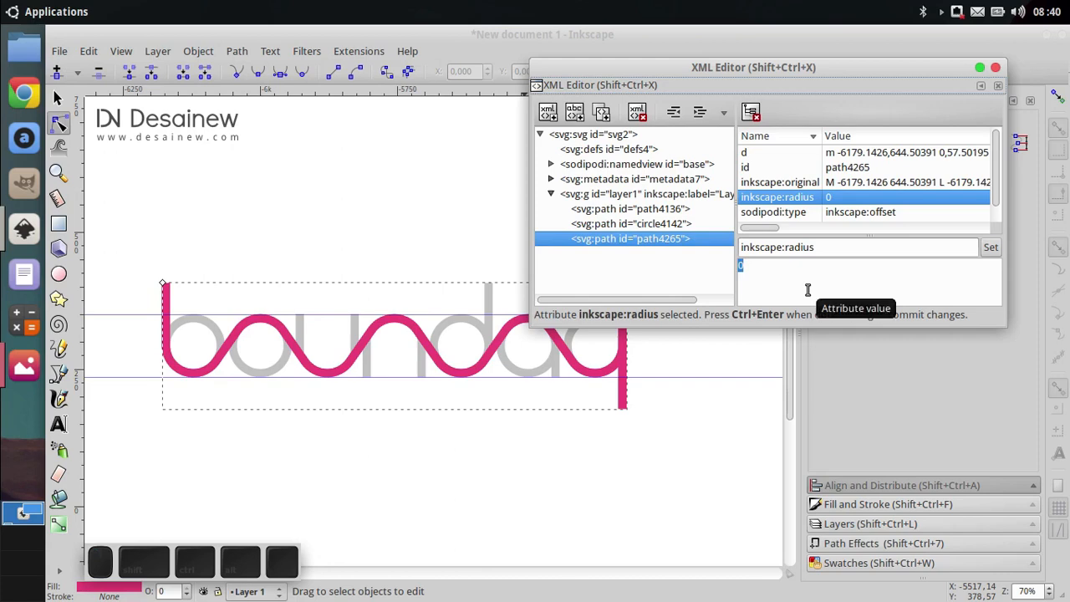
type("5")
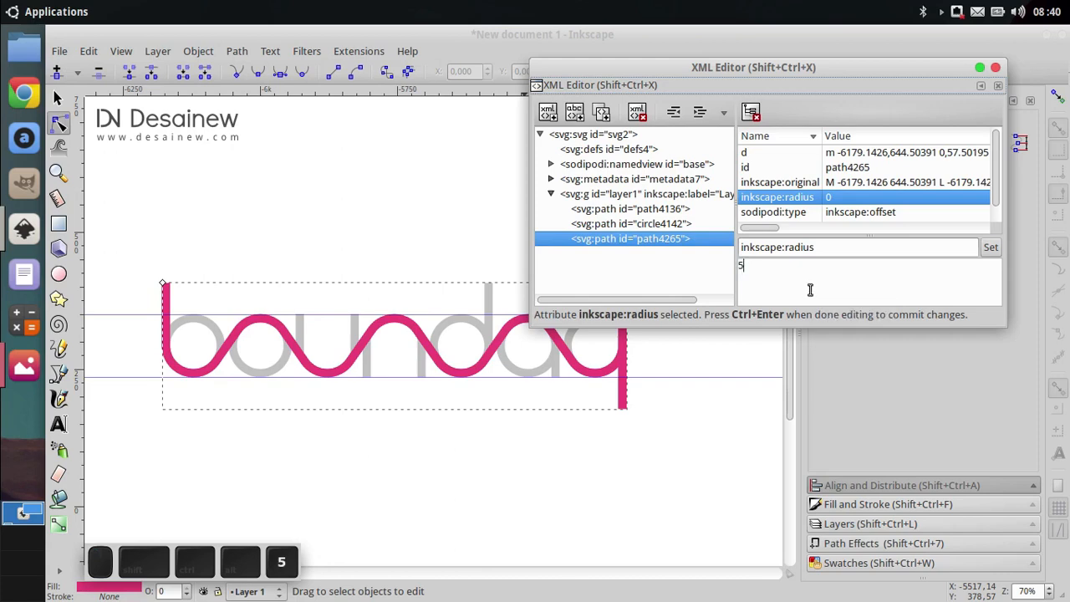
left_click(995, 248)
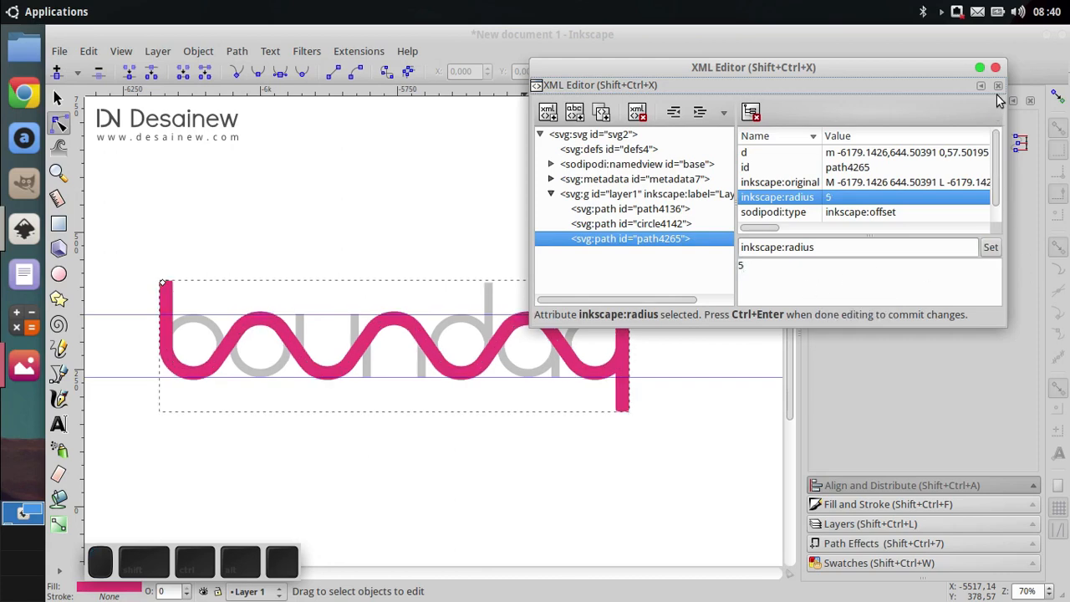
left_click(995, 66)
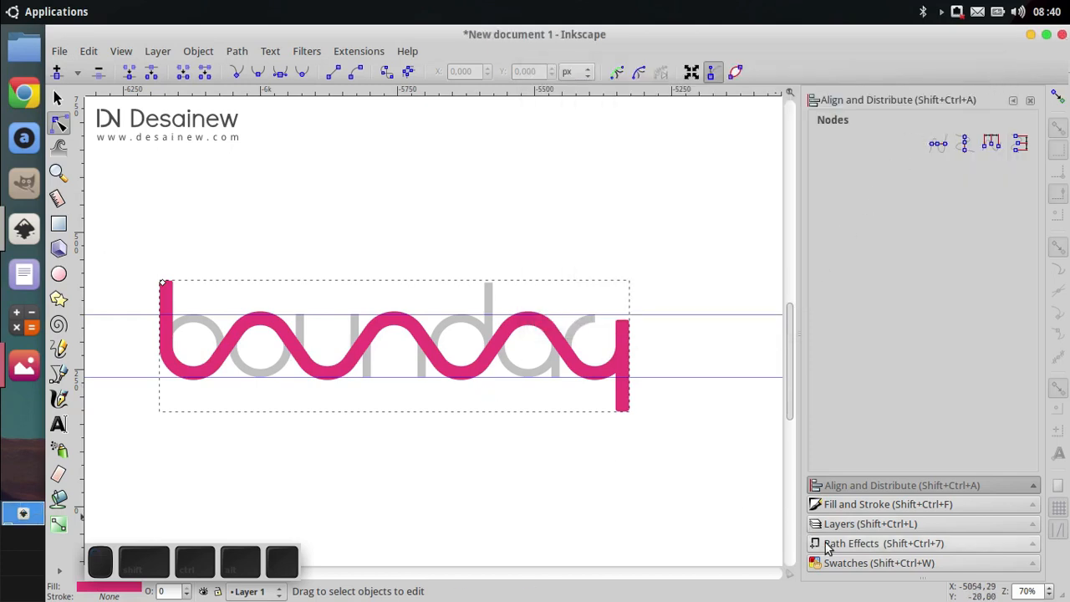
- Fill the offset wavy line with black and lower it one step, beneath the original pink line
left_click(874, 563)
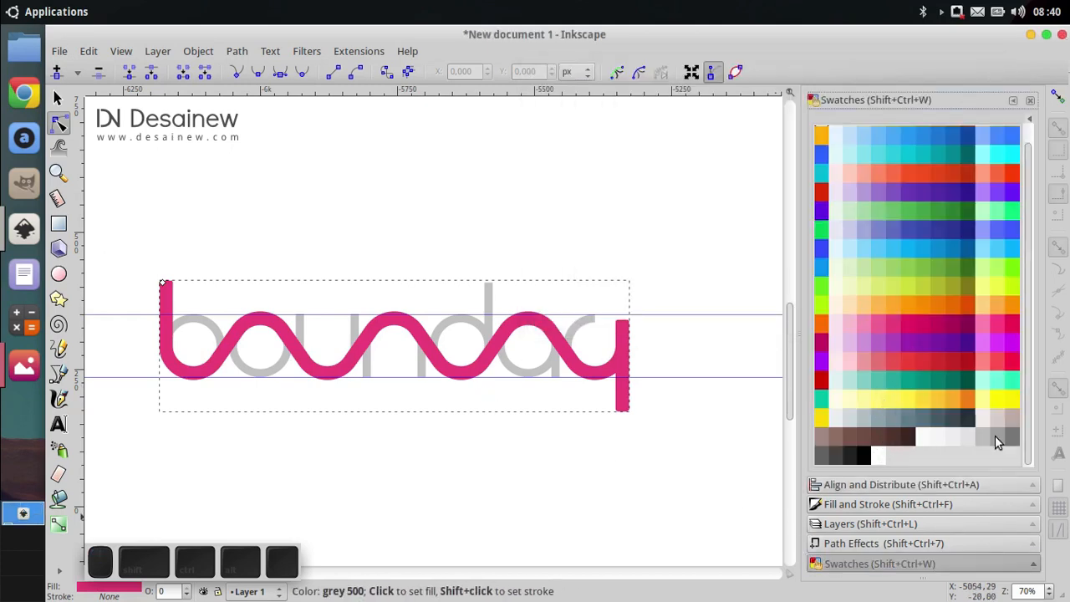
left_click(862, 458)
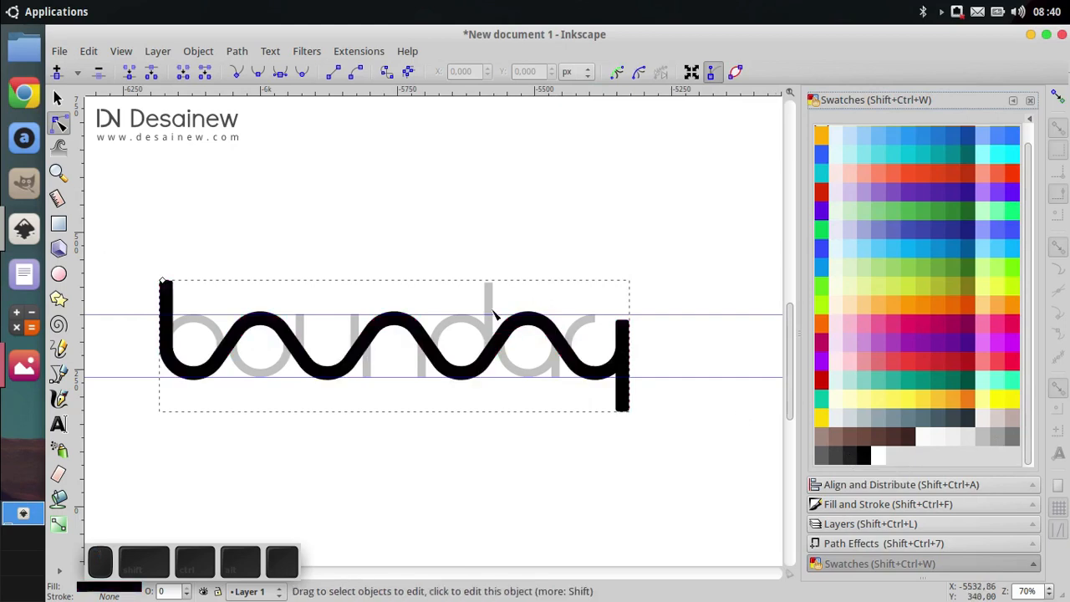
left_click(59, 99)
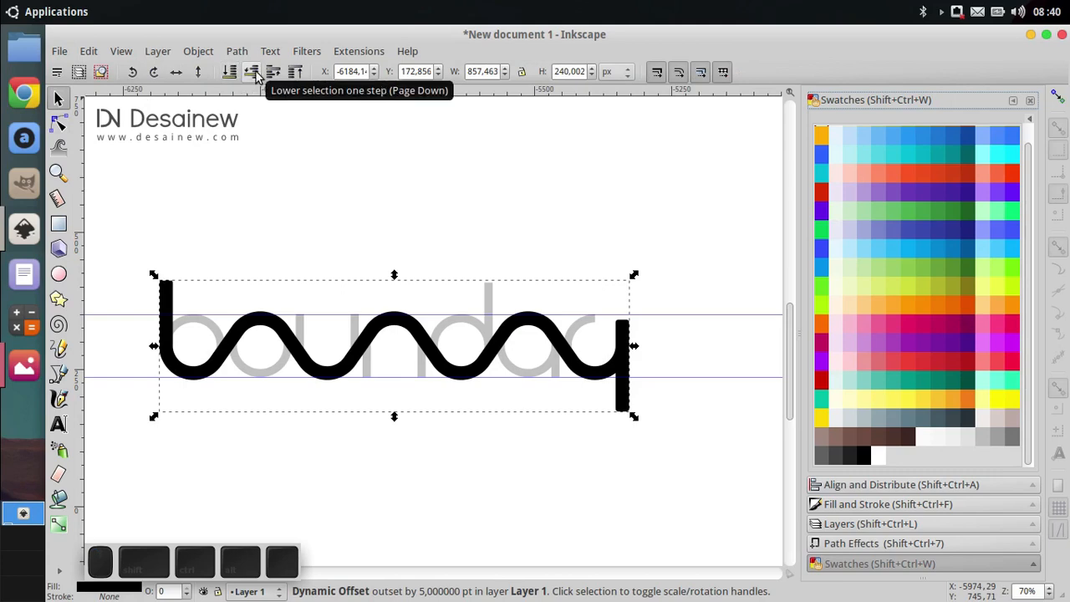
key("ctrl+z")
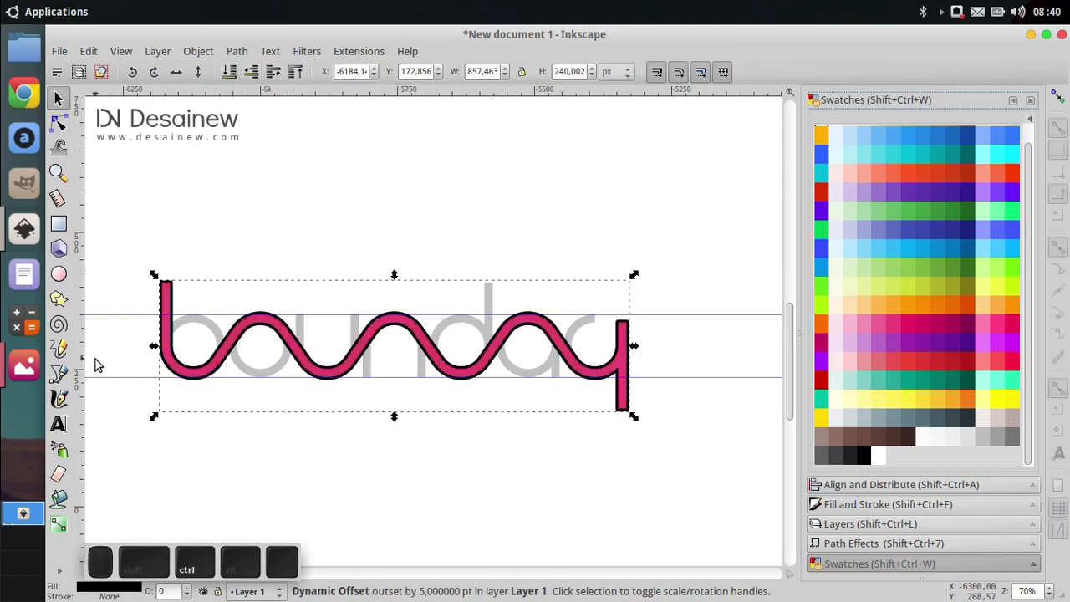
- Convert the black dynamic offset object to a regular path
scroll(161, 368, "up", 2, "ctrl")
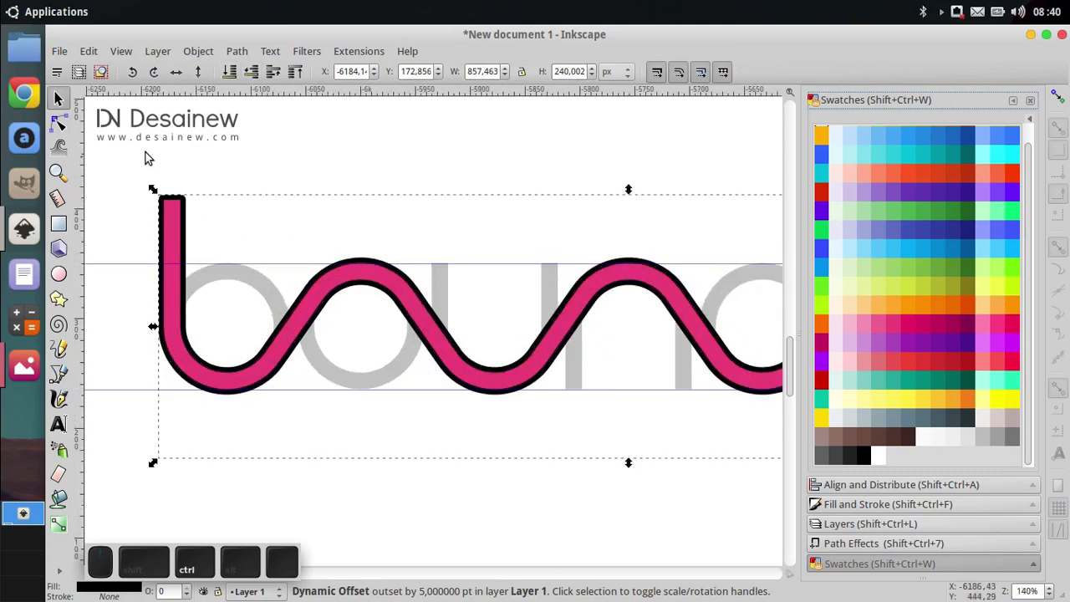
left_click(59, 123)
left_click(58, 97)
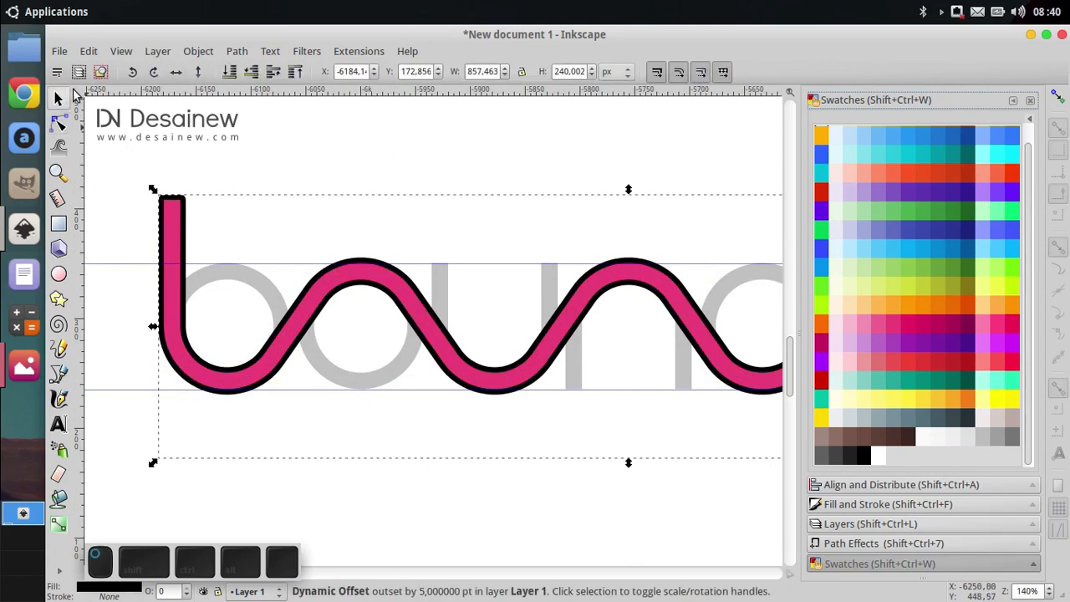
left_click(236, 51)
left_click(258, 71)
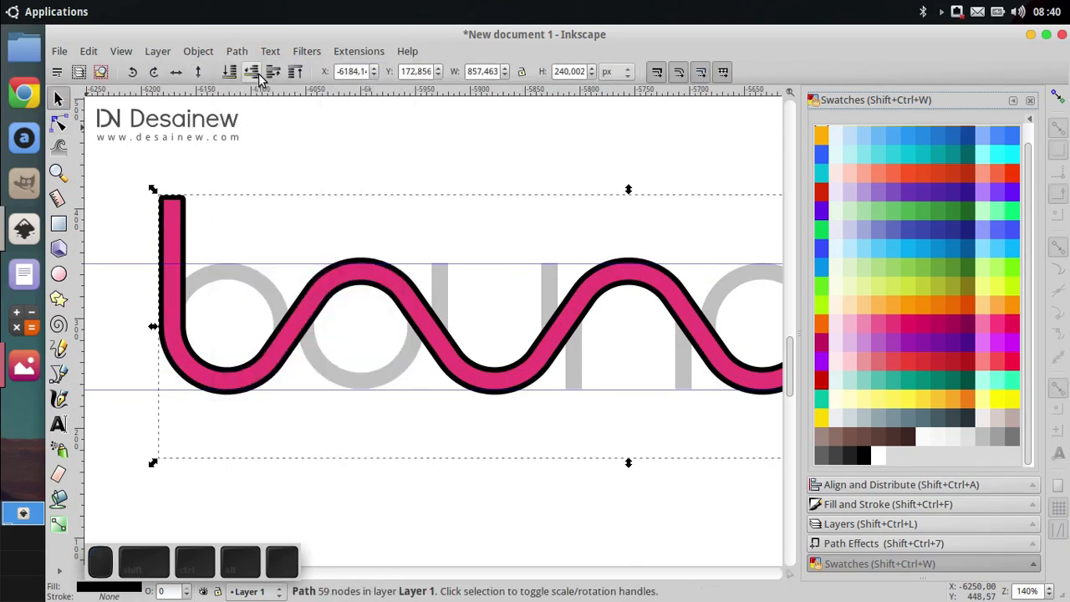
- Add the grey letter path to the selection together with the black offset path
scroll(192, 284, "down", 2, "ctrl")
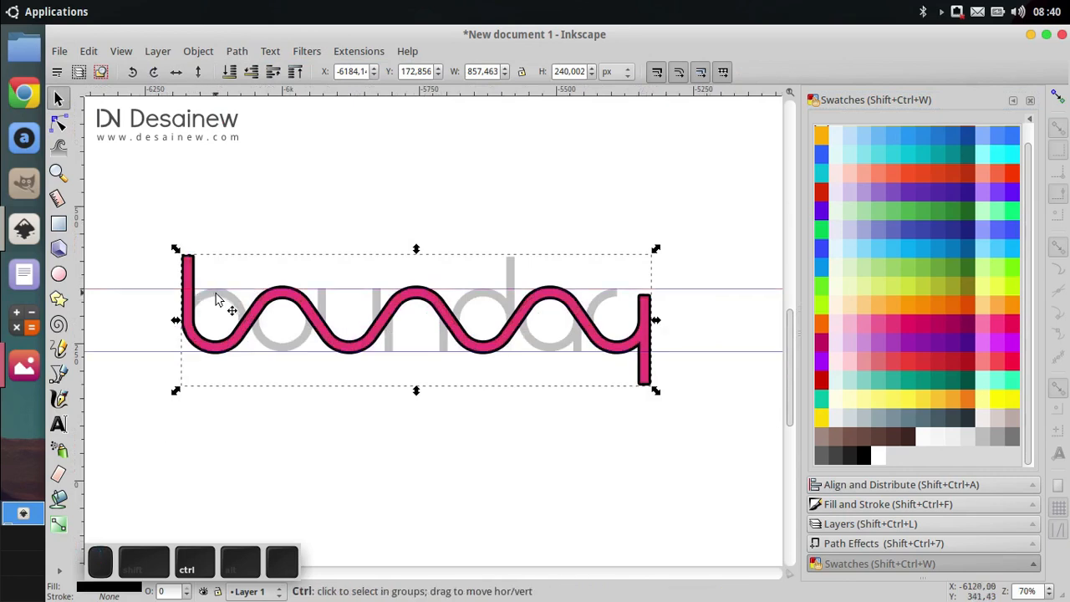
scroll(217, 298, "up", 1, "ctrl")
left_click(234, 297, "shift")
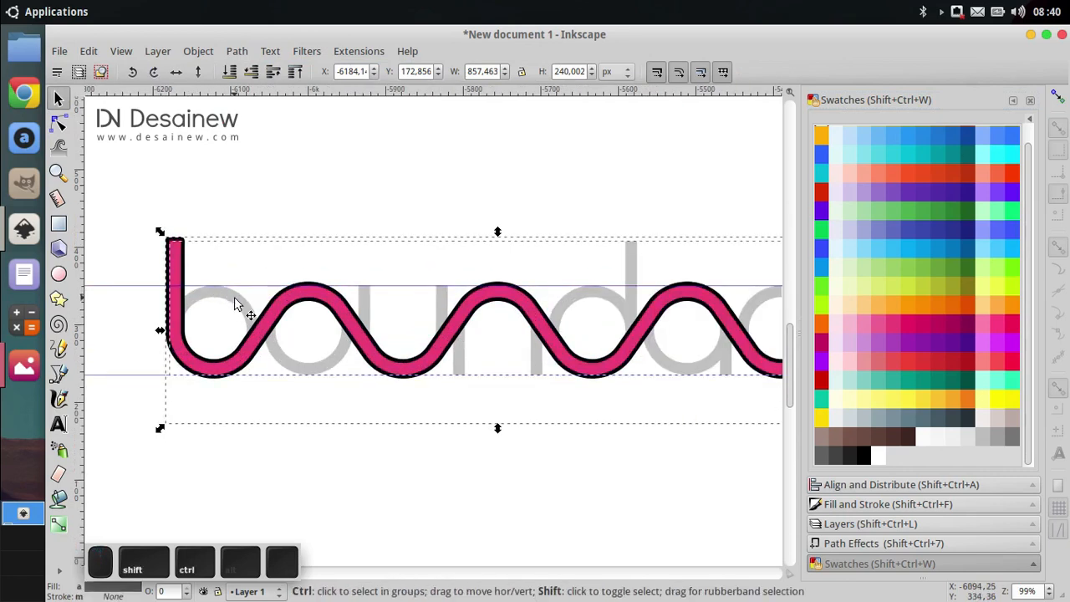
- Try moving the black offset path and grey letters up off the pink line, and undo the move
scroll(234, 297, "down", 1, "ctrl")
left_click_drag(235, 297, 383, 202)
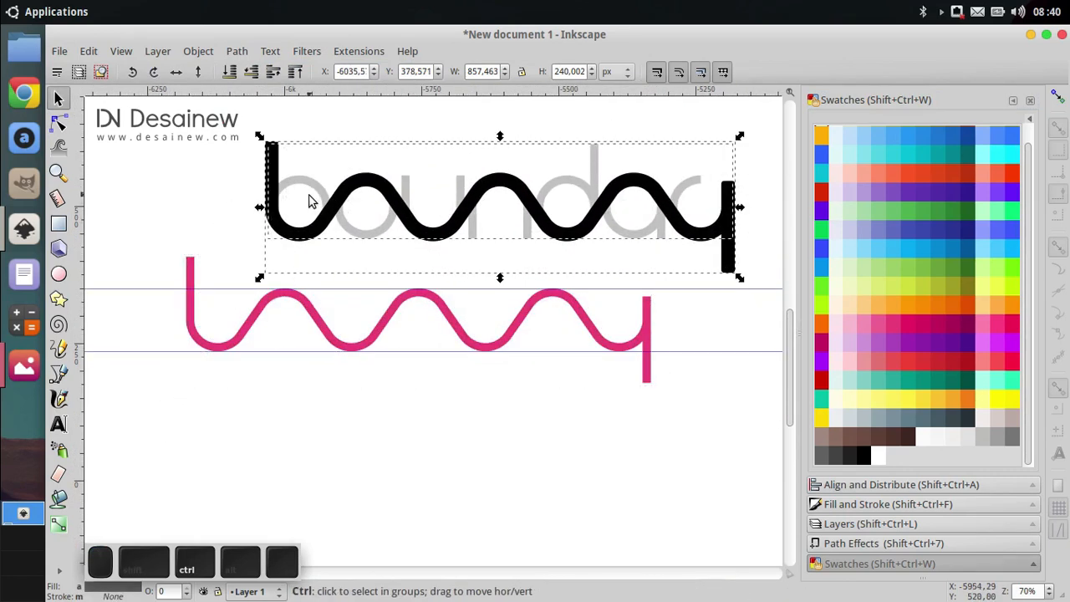
key("ctrl+z")
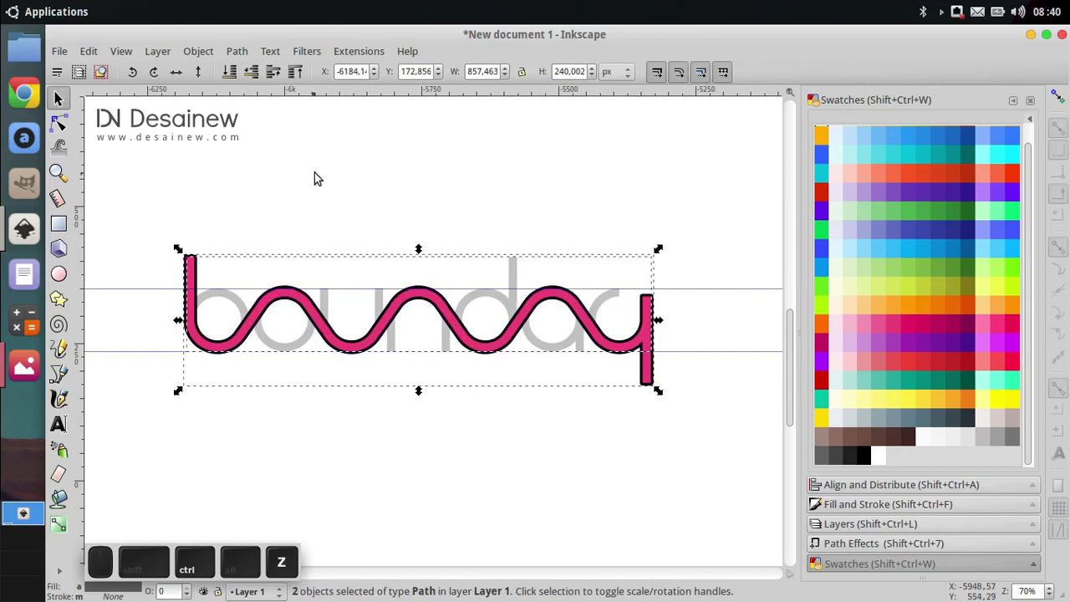
- Subtract the black offset path from the grey letters with Difference, and clear the selection
left_click(238, 52)
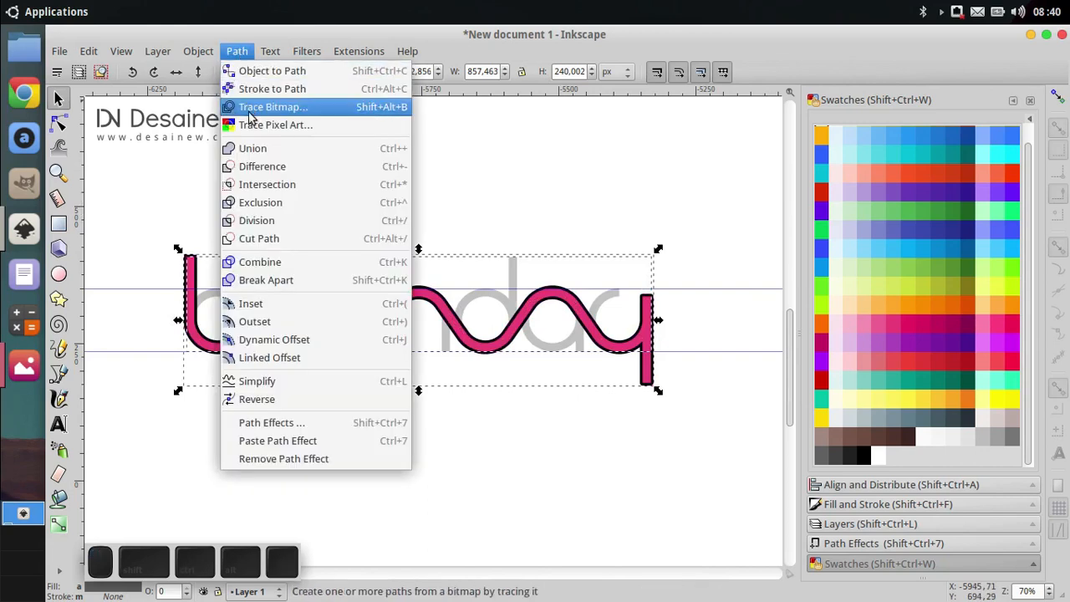
left_click(275, 170)
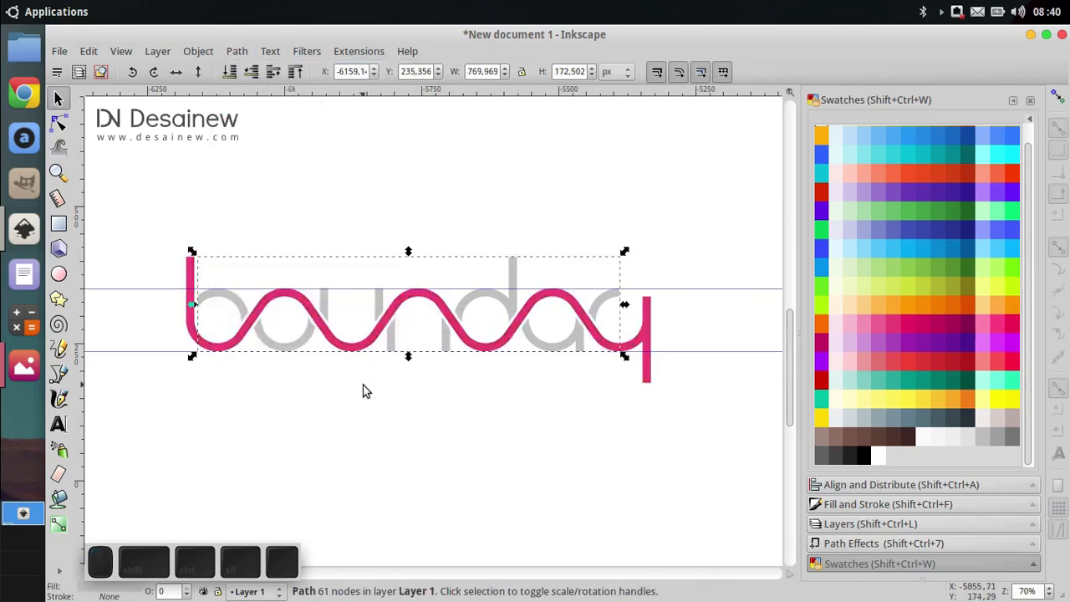
scroll(368, 389, "down", 1)
left_click(432, 376)
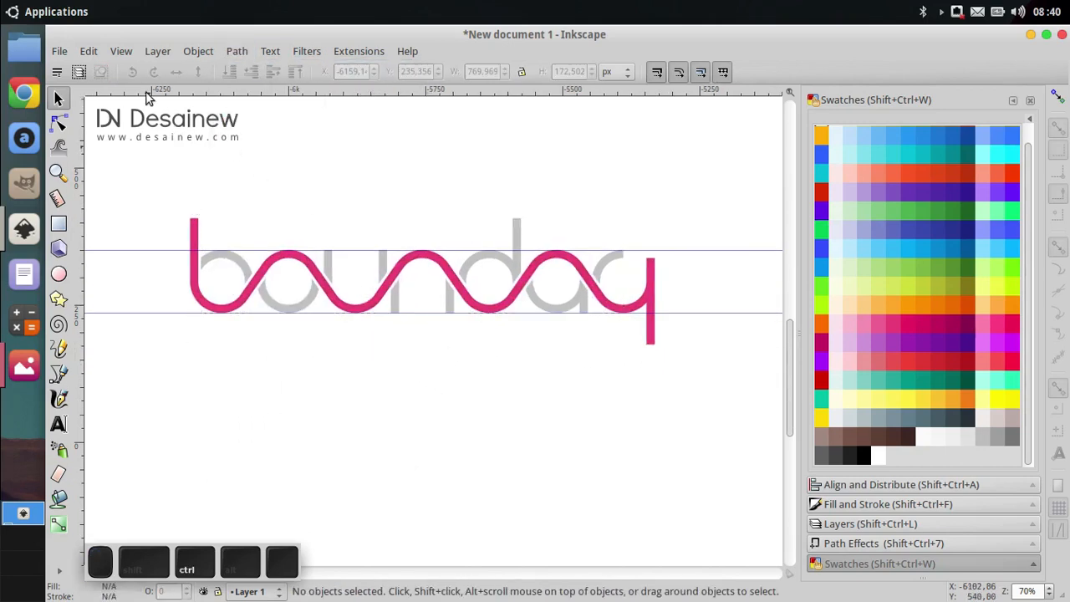
- Hide the guides on the canvas
left_click(122, 51)
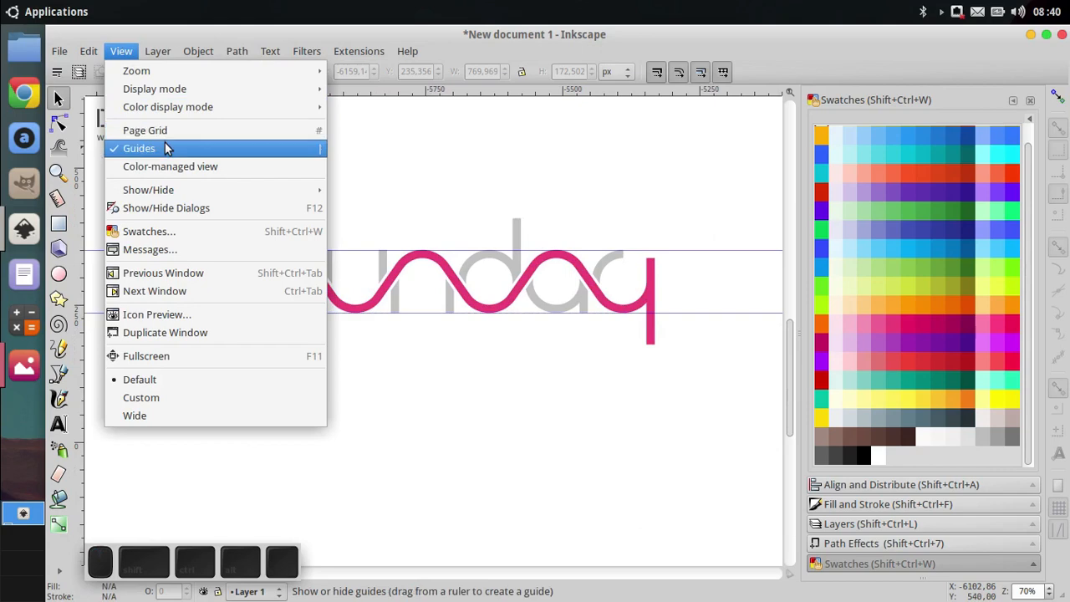
left_click(167, 148)
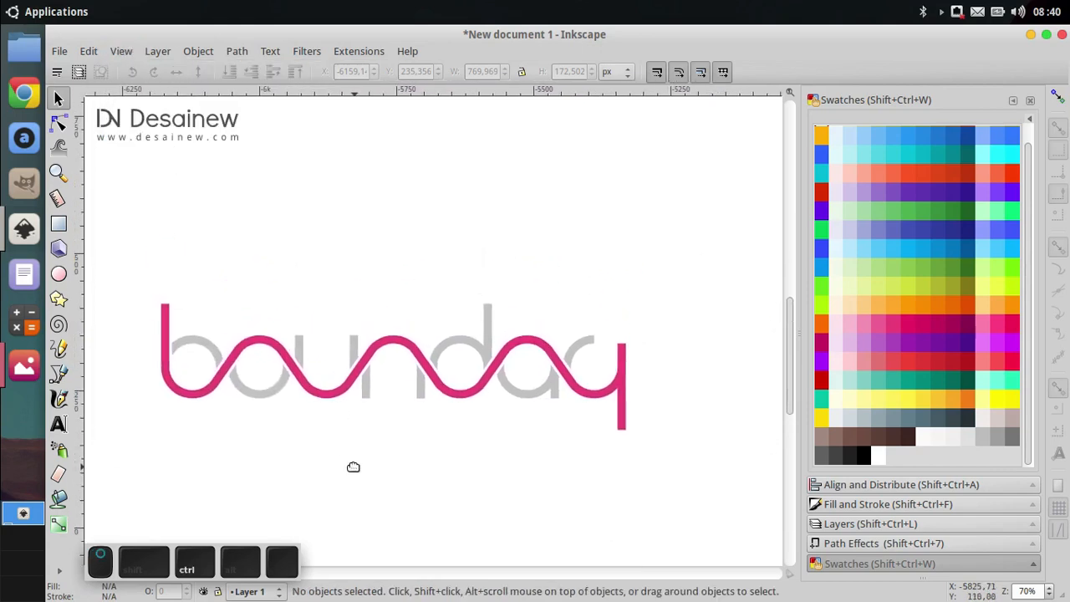
scroll(408, 456, "up", 1)
scroll(438, 421, "down", 1)
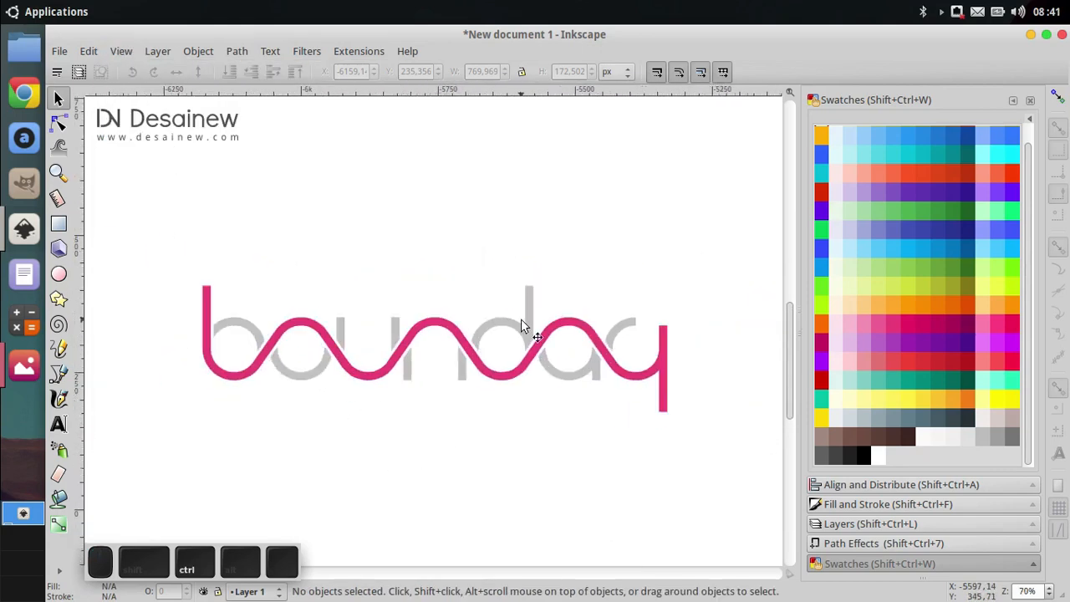
- Darken the grey letters' flat fill to a lightness of 186 in HSL, and deselect them
left_click(528, 322)
key("ctrl+shift+f")
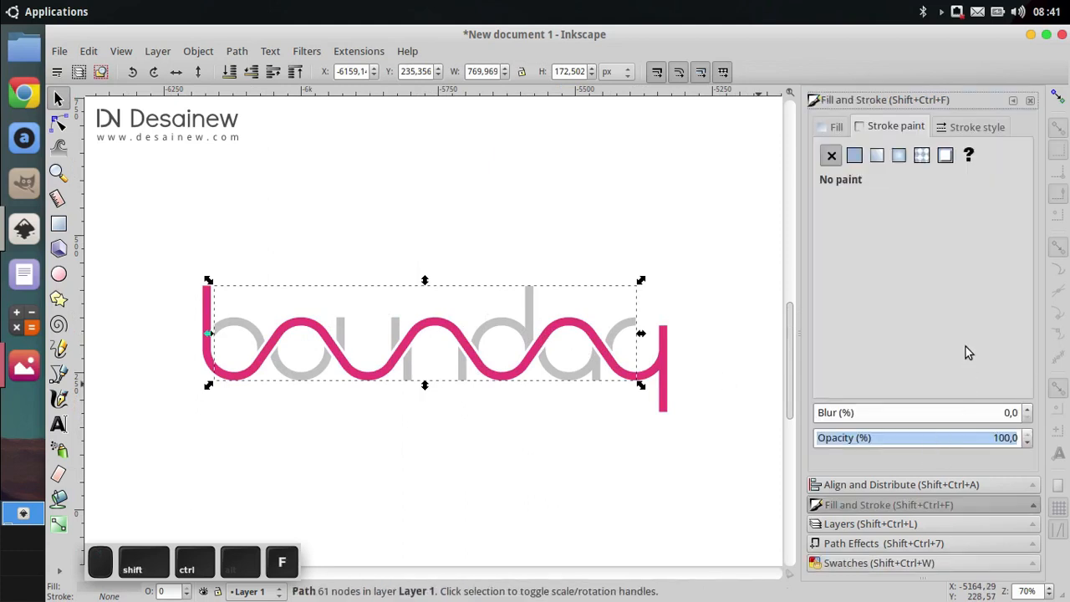
left_click(835, 126)
left_click_drag(939, 269, 935, 279)
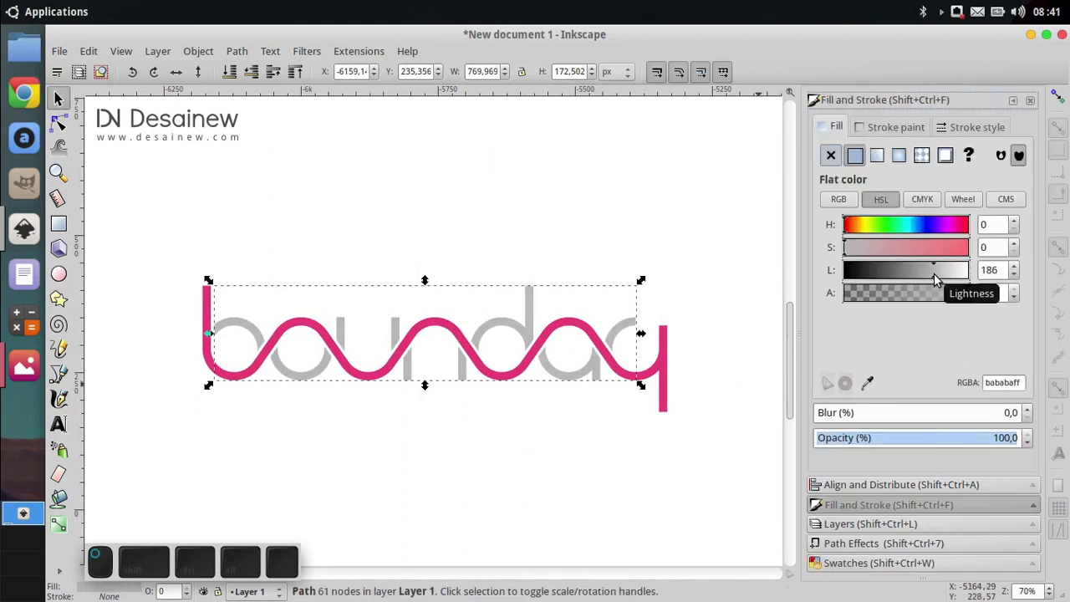
left_click(574, 451)
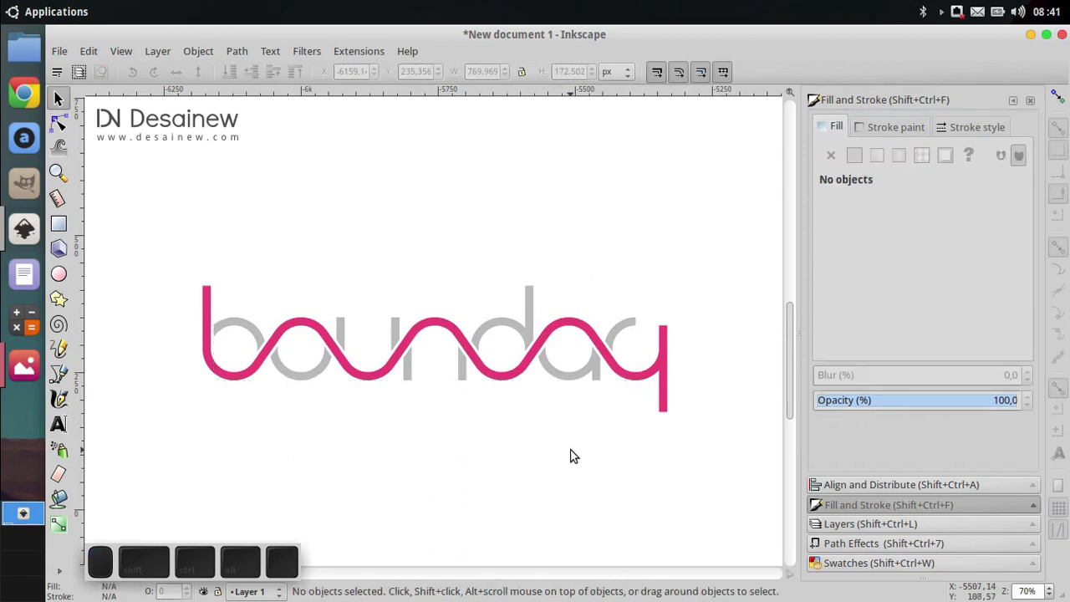
left_click(537, 305)
left_click(627, 242)
left_click_drag(578, 358, 564, 356)
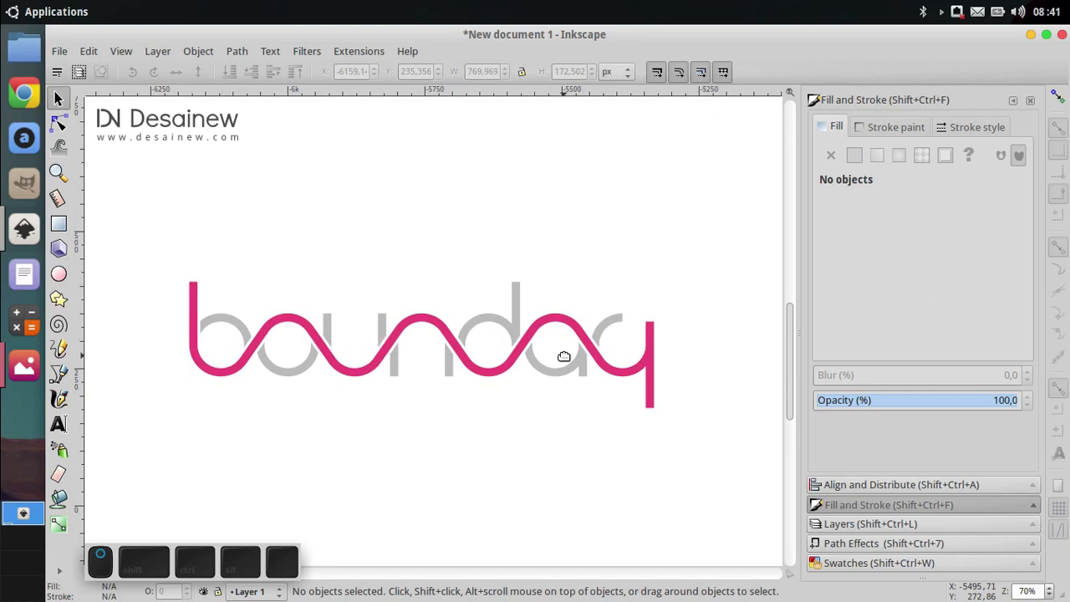
mouse_move(564, 357)
left_mouse_down()
mouse_move(557, 345)
mouse_move(565, 346)
left_mouse_up()
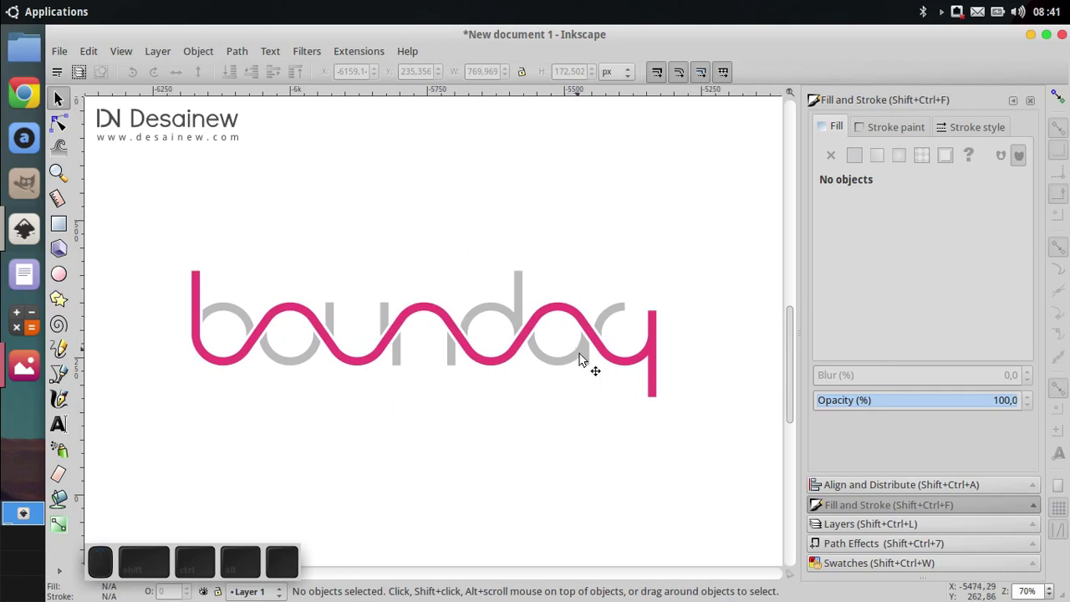